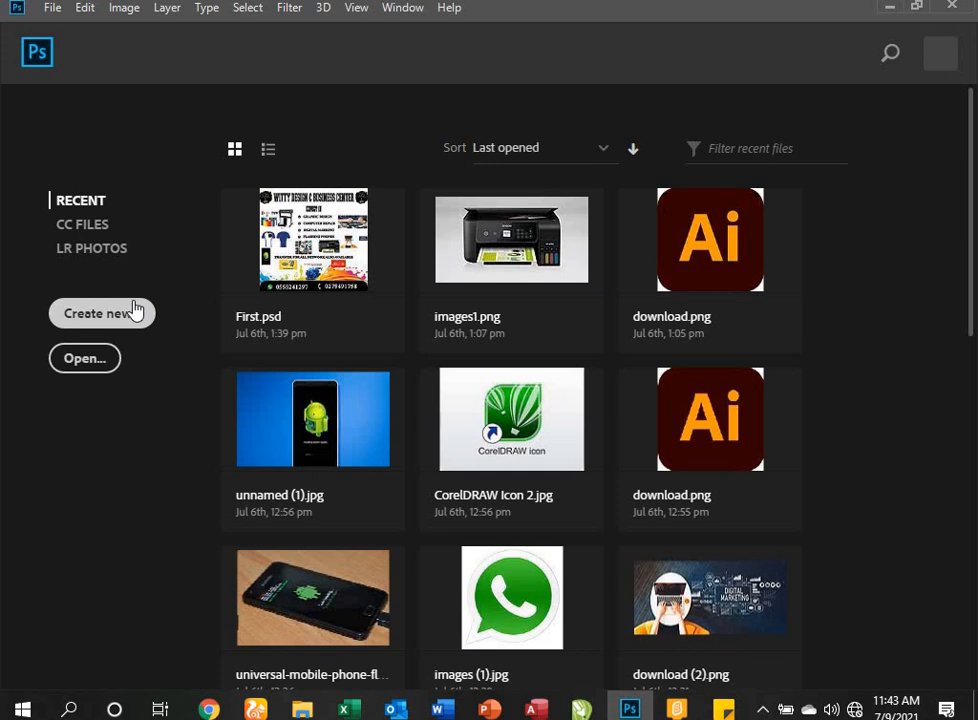
Step: Start a new Letter-size print document and set its background contents to a custom dark red, 671919
{"action": "left_click", "coordinate": [136, 312]}
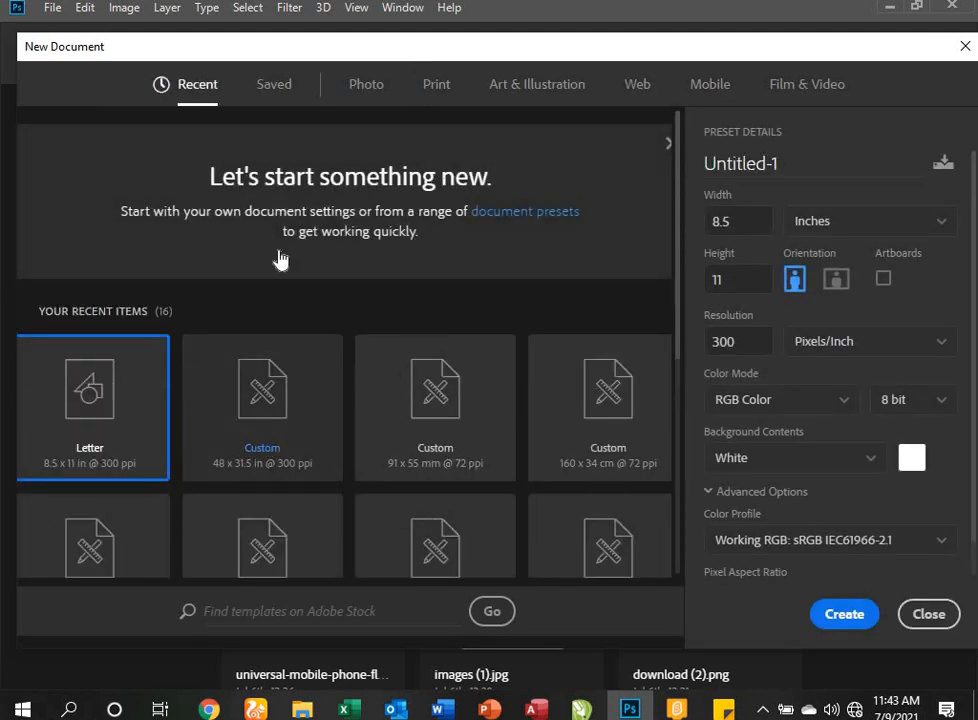
{"action": "left_click", "coordinate": [438, 92]}
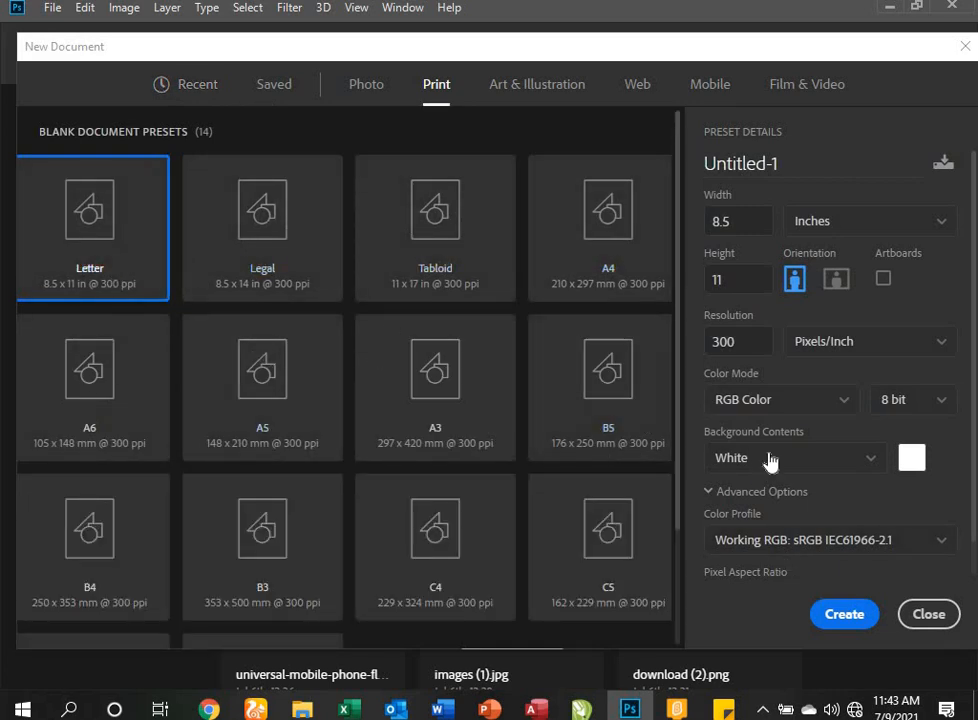
{"action": "left_click", "coordinate": [908, 460]}
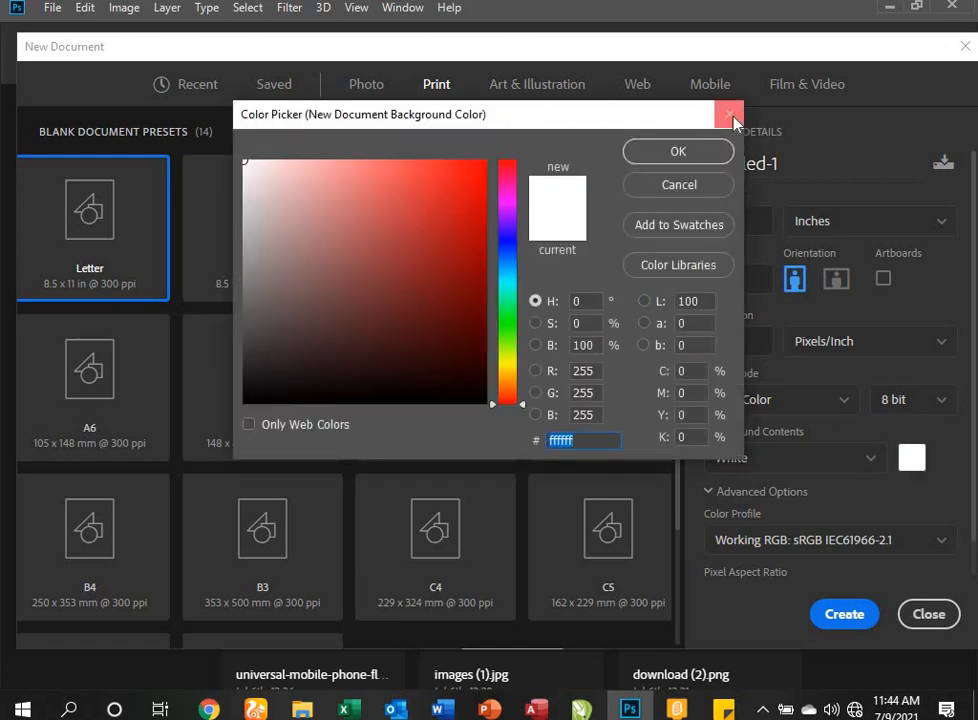
{"action": "left_click", "coordinate": [729, 114]}
{"action": "left_click", "coordinate": [910, 462]}
{"action": "mouse_move", "coordinate": [446, 182]}
{"action": "left_mouse_down"}
{"action": "mouse_move", "coordinate": [400, 212]}
{"action": "mouse_move", "coordinate": [369, 192]}
{"action": "mouse_move", "coordinate": [415, 177]}
{"action": "mouse_move", "coordinate": [385, 267]}
{"action": "mouse_move", "coordinate": [362, 279]}
{"action": "mouse_move", "coordinate": [321, 262]}
{"action": "mouse_move", "coordinate": [391, 284]}
{"action": "mouse_move", "coordinate": [404, 318]}
{"action": "mouse_move", "coordinate": [335, 268]}
{"action": "mouse_move", "coordinate": [427, 305]}
{"action": "left_mouse_up"}
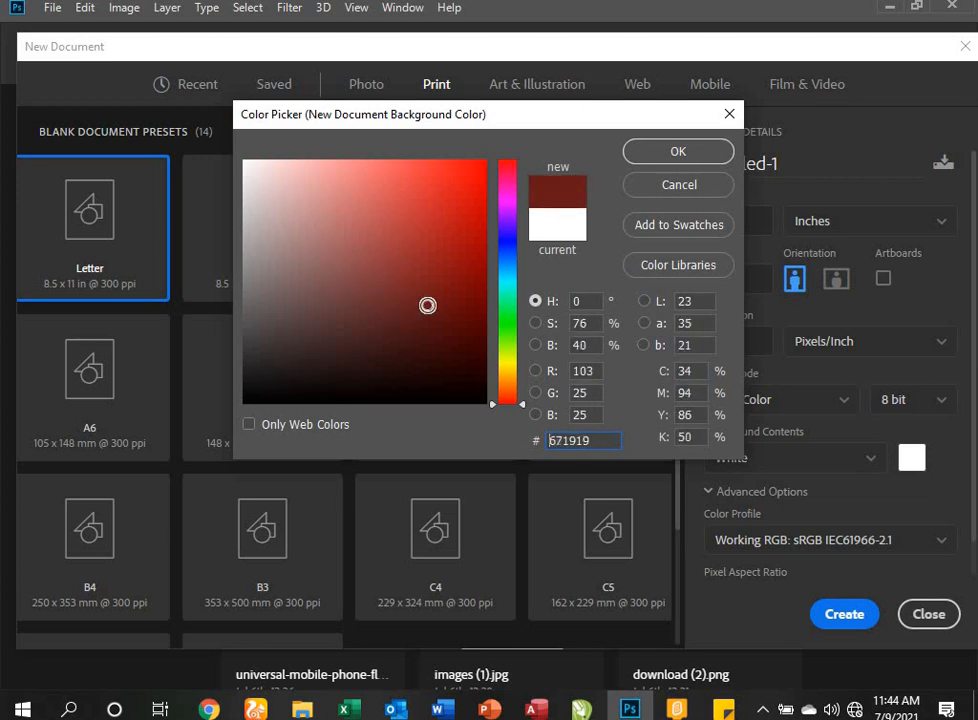
{"action": "left_click", "coordinate": [655, 151]}
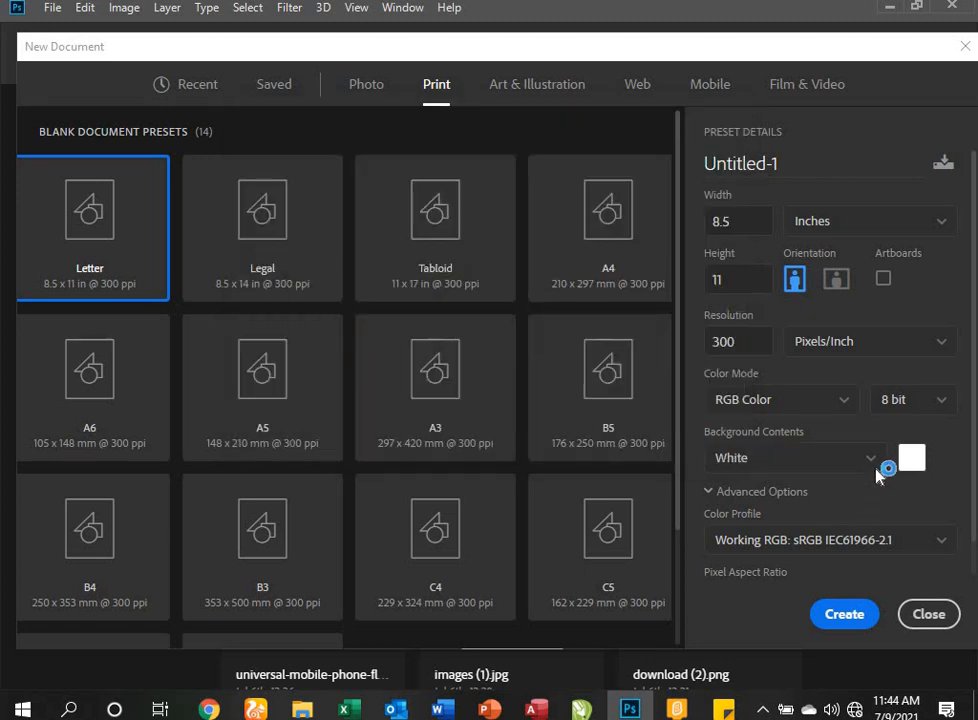
{"action": "left_click", "coordinate": [873, 462]}
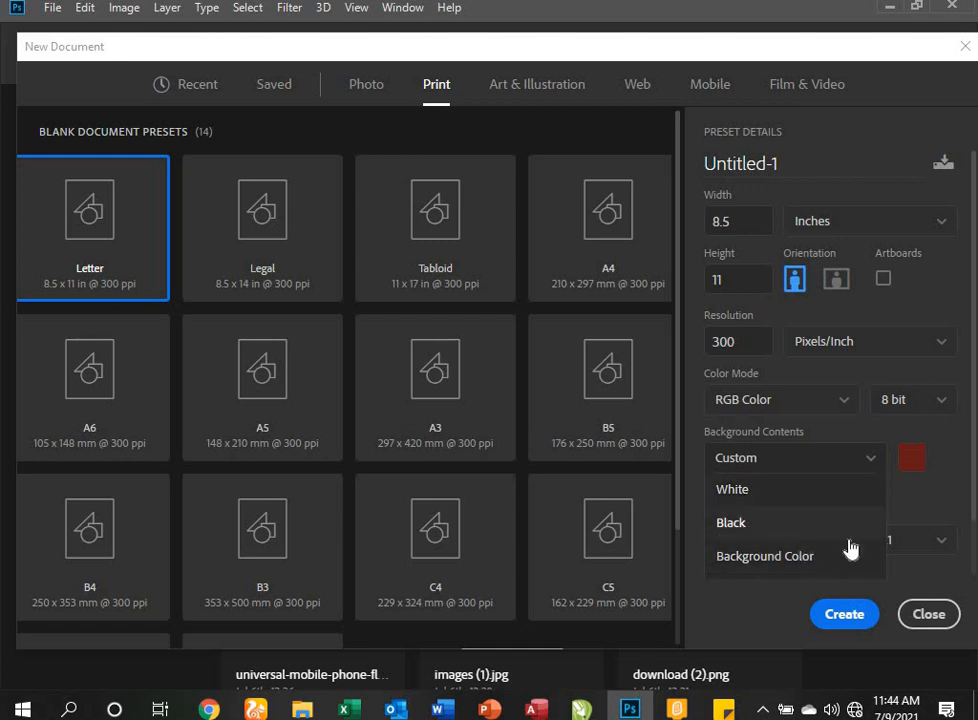
{"action": "left_click", "coordinate": [873, 458]}
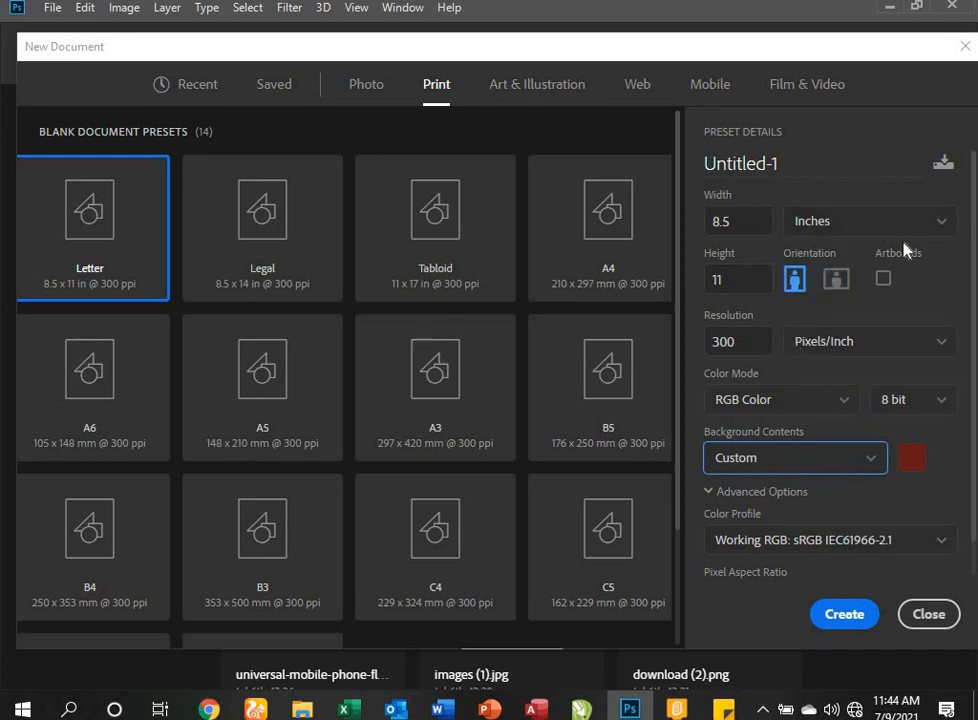
Step: Switch the new document's size units to pixels and create the document
{"action": "left_click", "coordinate": [943, 228]}
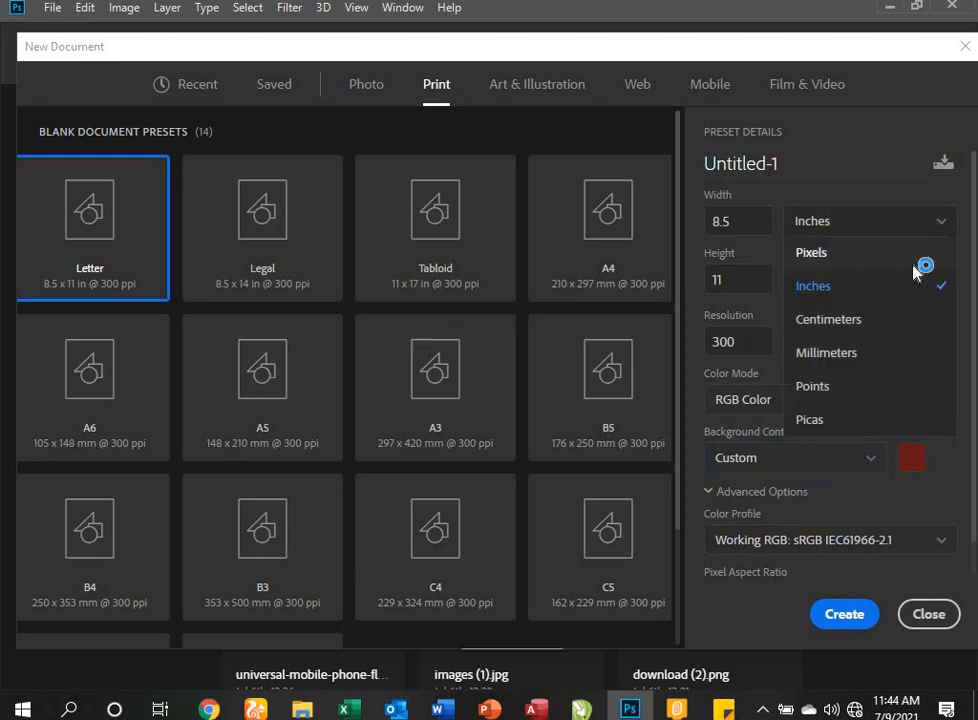
{"action": "left_click", "coordinate": [825, 253]}
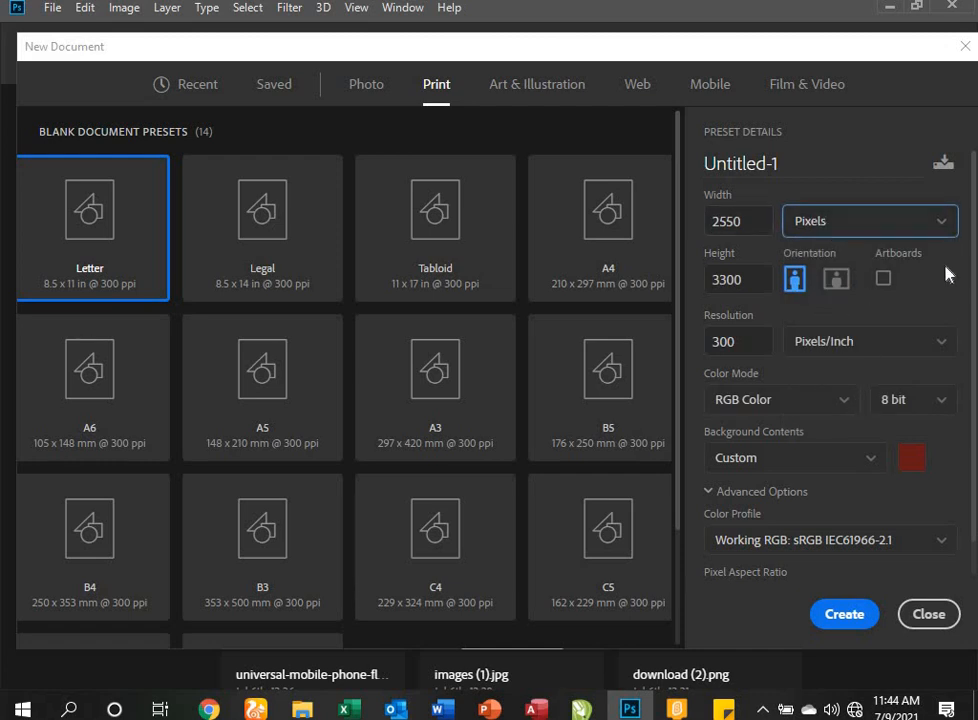
{"action": "left_click", "coordinate": [846, 618]}
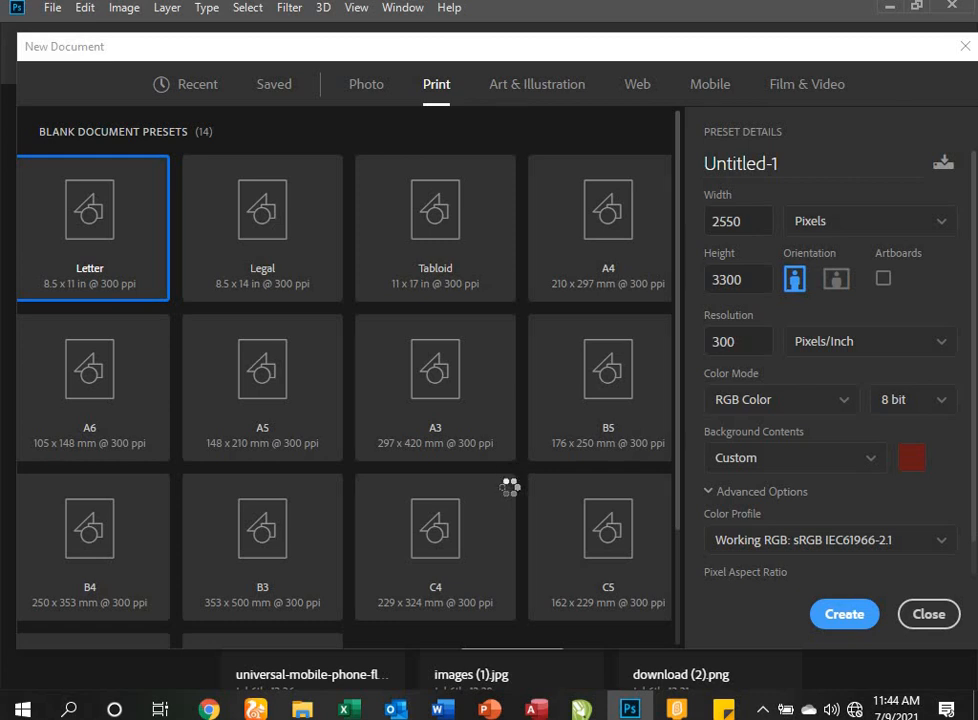
{"action": "left_click", "coordinate": [855, 620]}
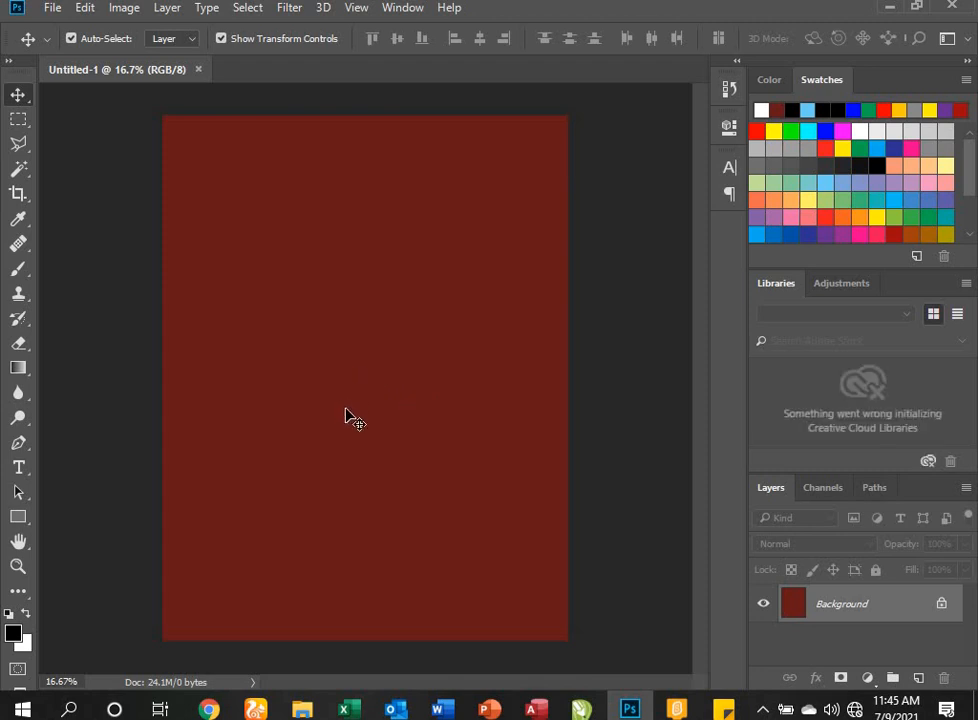
Step: Draw a rectangle shape about 1680 by 1386 px in the middle of the canvas
{"action": "left_click", "coordinate": [20, 524]}
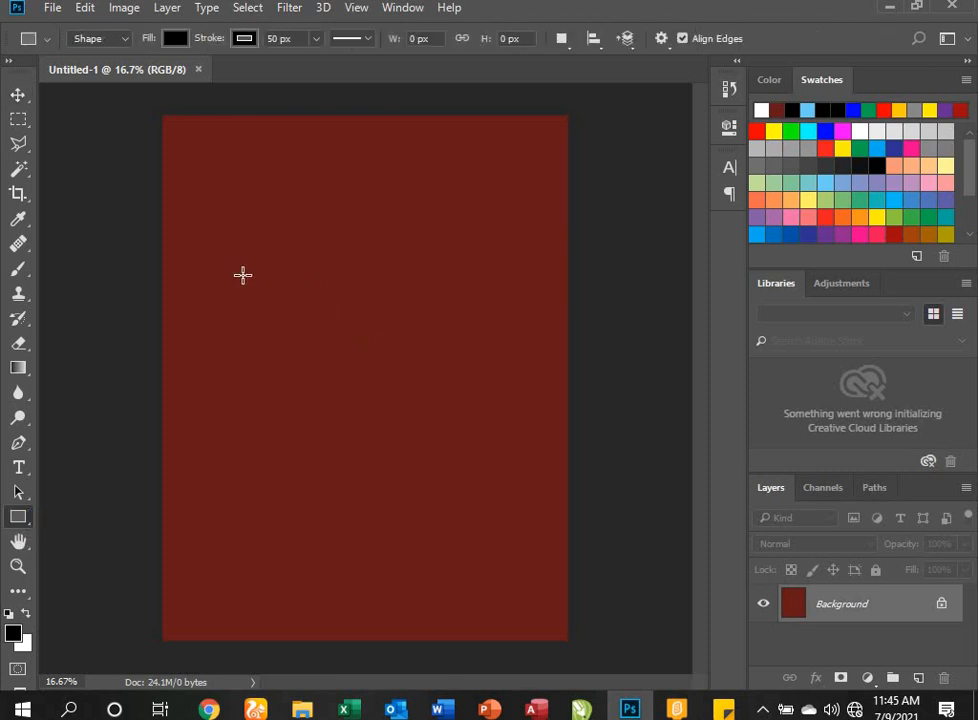
{"action": "left_click_drag", "start_coordinate": [225, 258], "coordinate": [492, 478]}
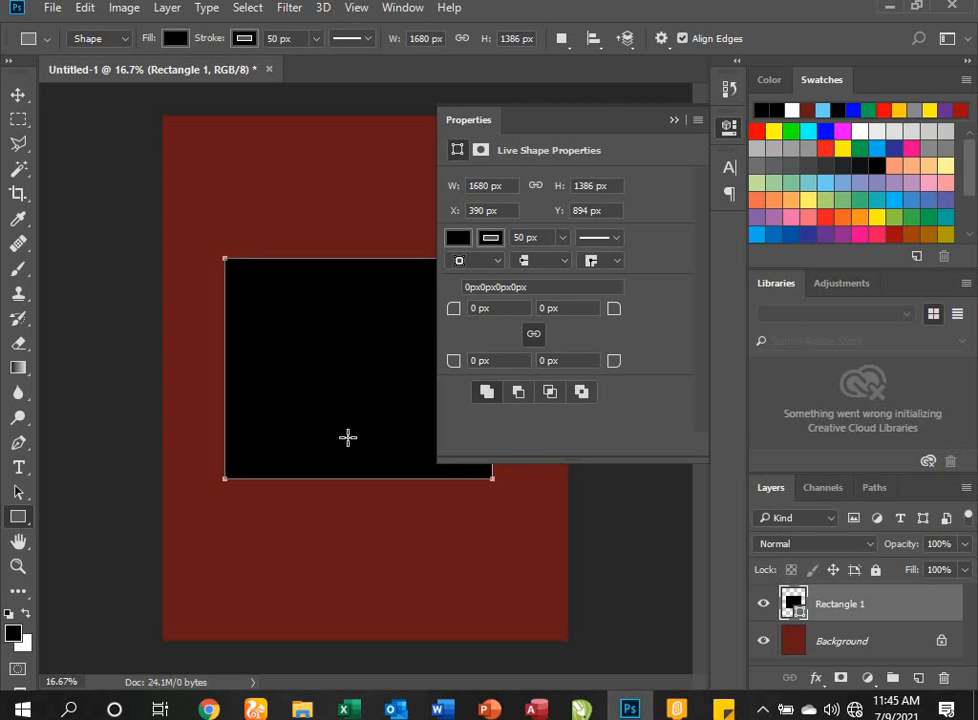
Step: Try light grey, green, purple and pink solid fills on the rectangle and set its fill to none
{"action": "left_click", "coordinate": [456, 241]}
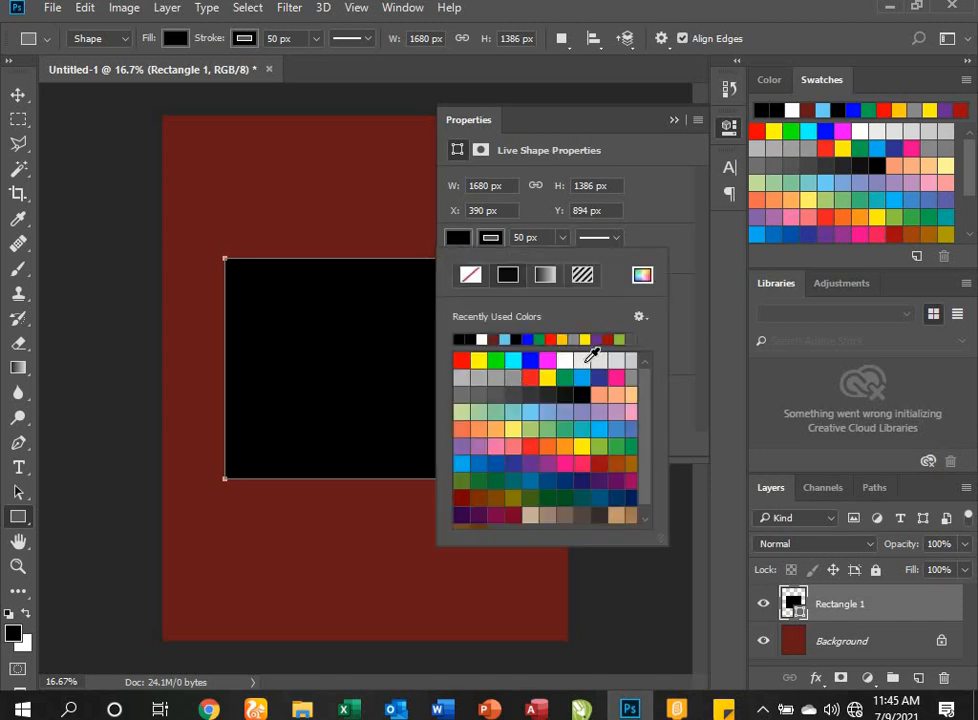
{"action": "left_click", "coordinate": [580, 361]}
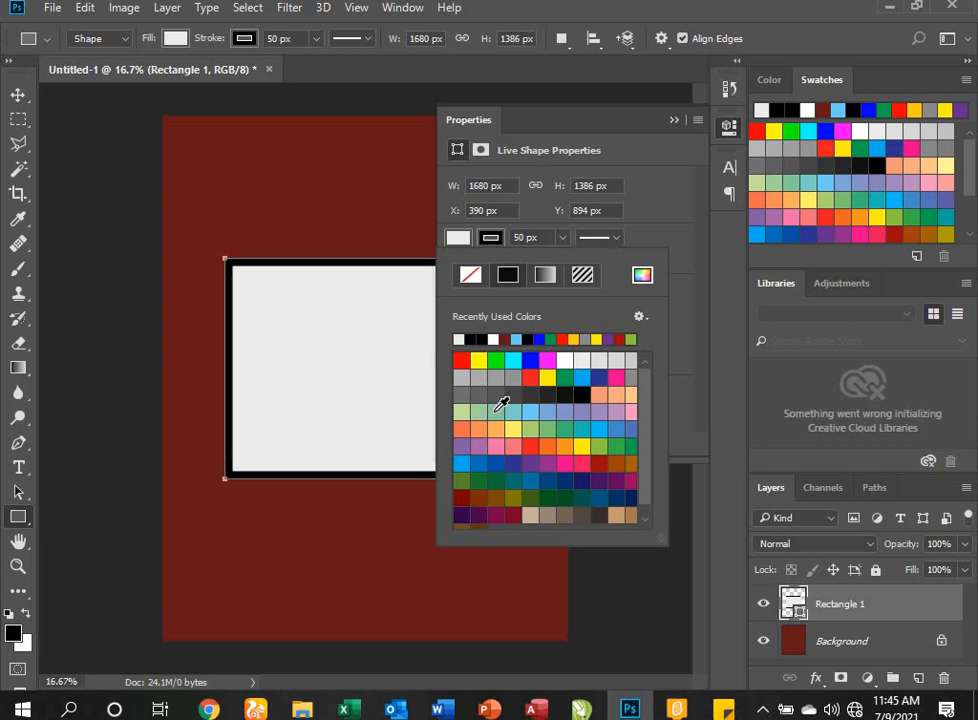
{"action": "left_click", "coordinate": [497, 409]}
{"action": "left_click", "coordinate": [474, 444]}
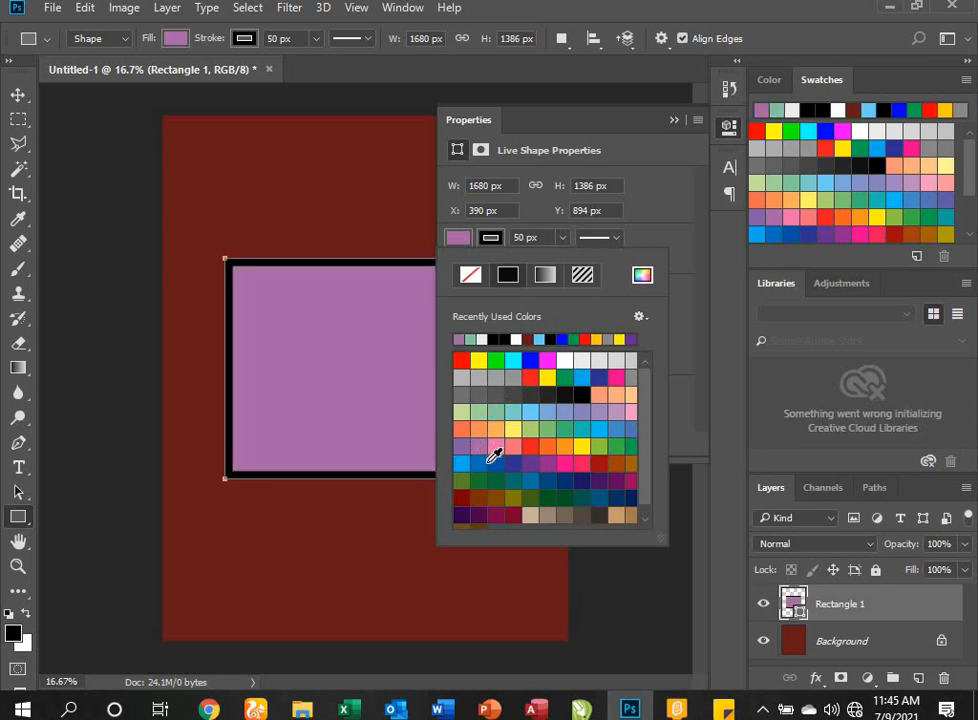
{"action": "left_click", "coordinate": [498, 450]}
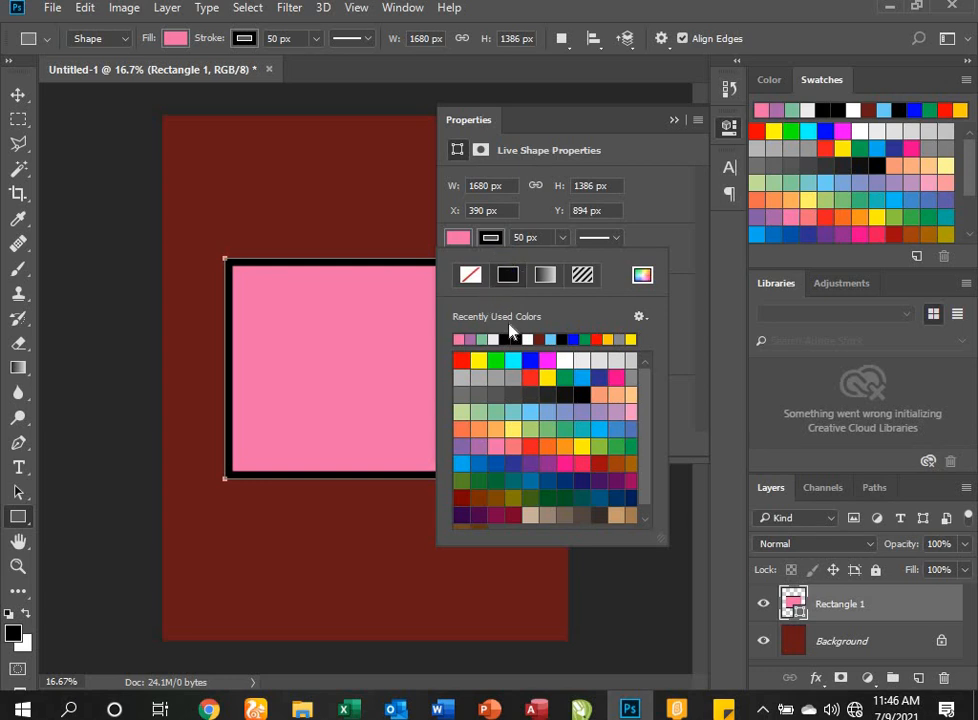
{"action": "left_click", "coordinate": [474, 283]}
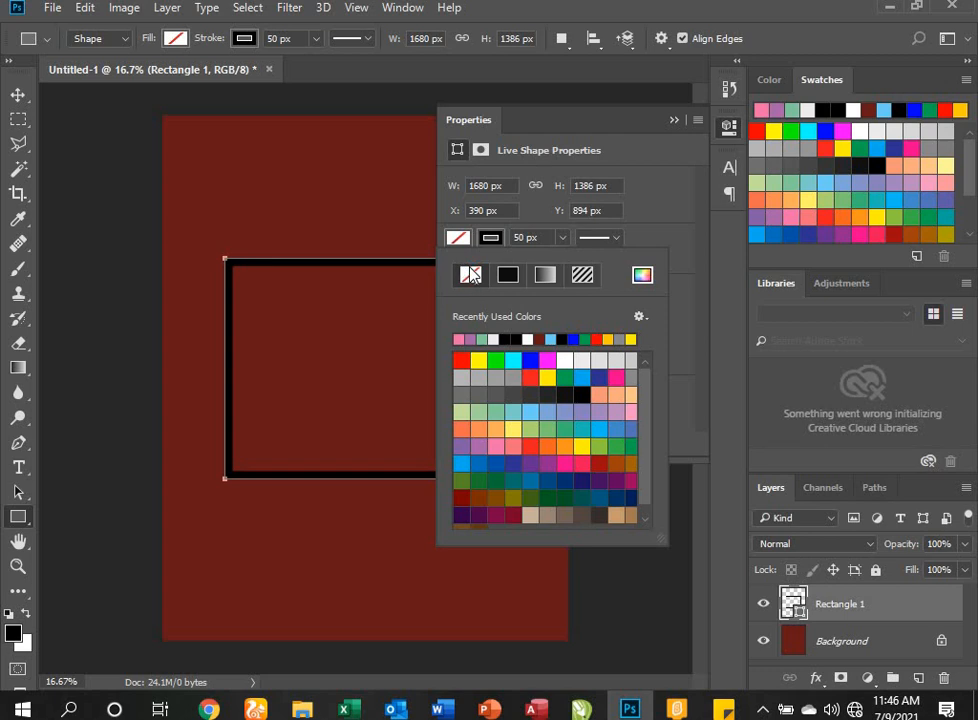
Step: Give the rectangle the red-to-green gradient fill and recolor its red stop to grey 908182
{"action": "left_click", "coordinate": [546, 277]}
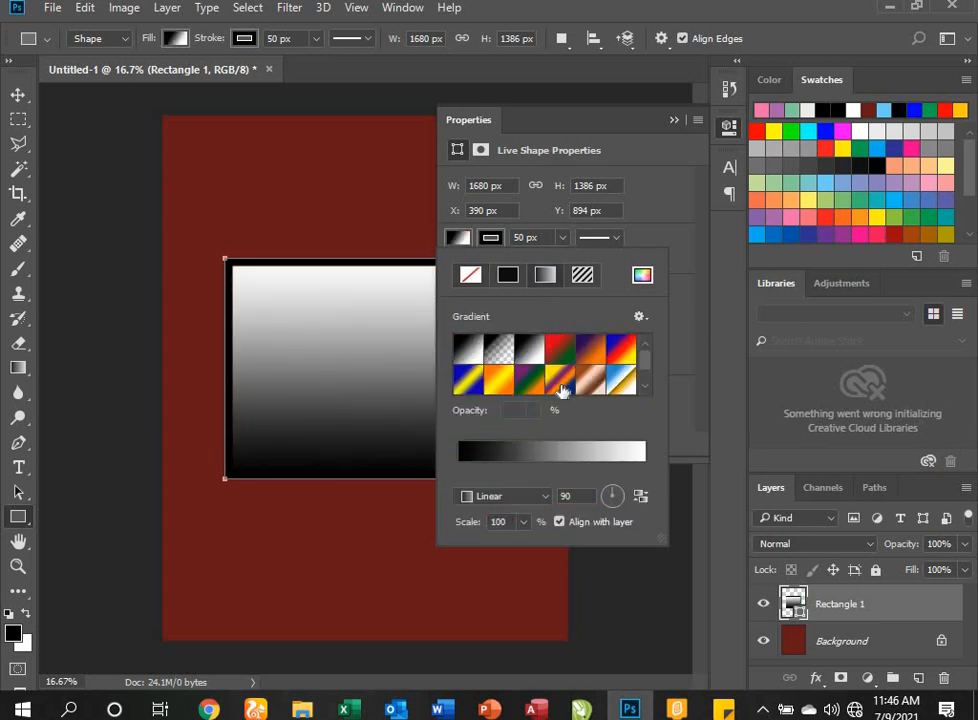
{"action": "left_click", "coordinate": [561, 352]}
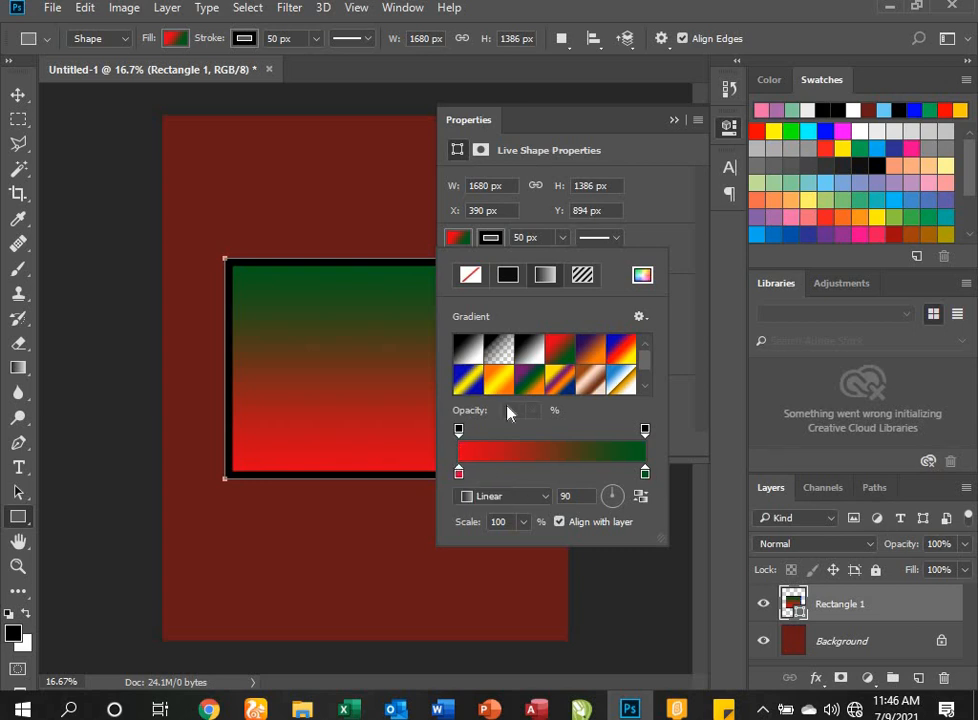
{"action": "left_click", "coordinate": [459, 475]}
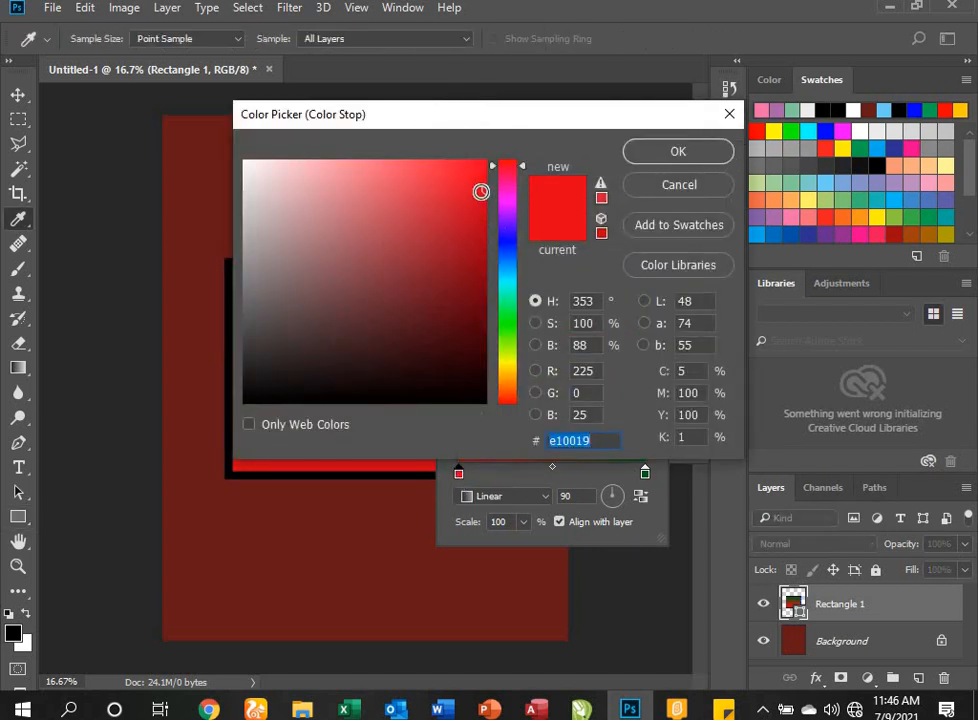
{"action": "left_click", "coordinate": [409, 207]}
{"action": "left_click_drag", "start_coordinate": [258, 264], "coordinate": [268, 265]}
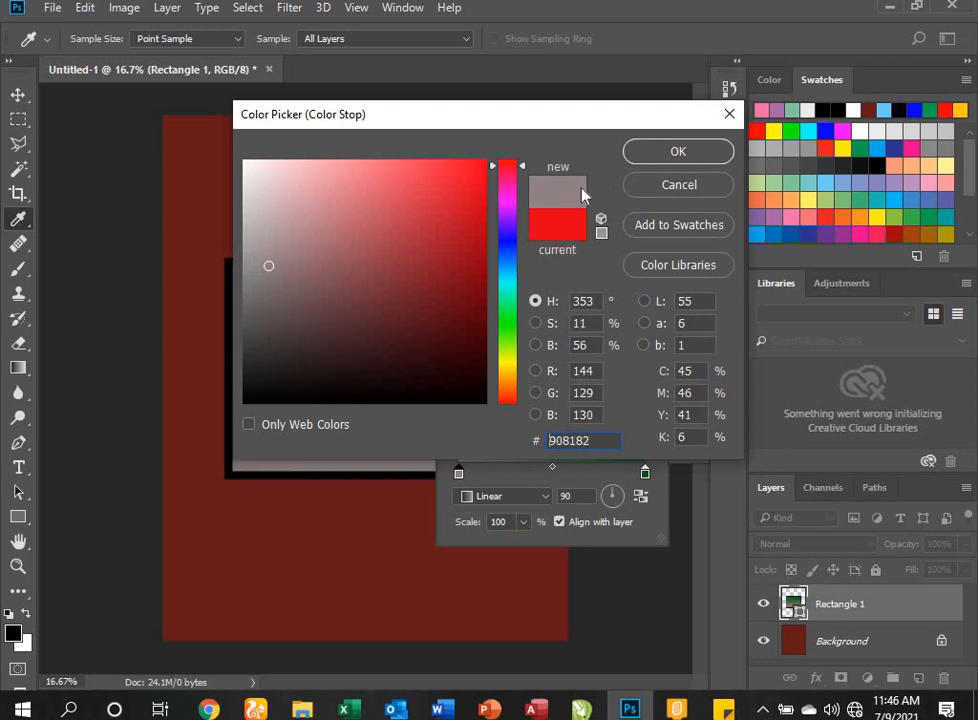
{"action": "left_click", "coordinate": [660, 152]}
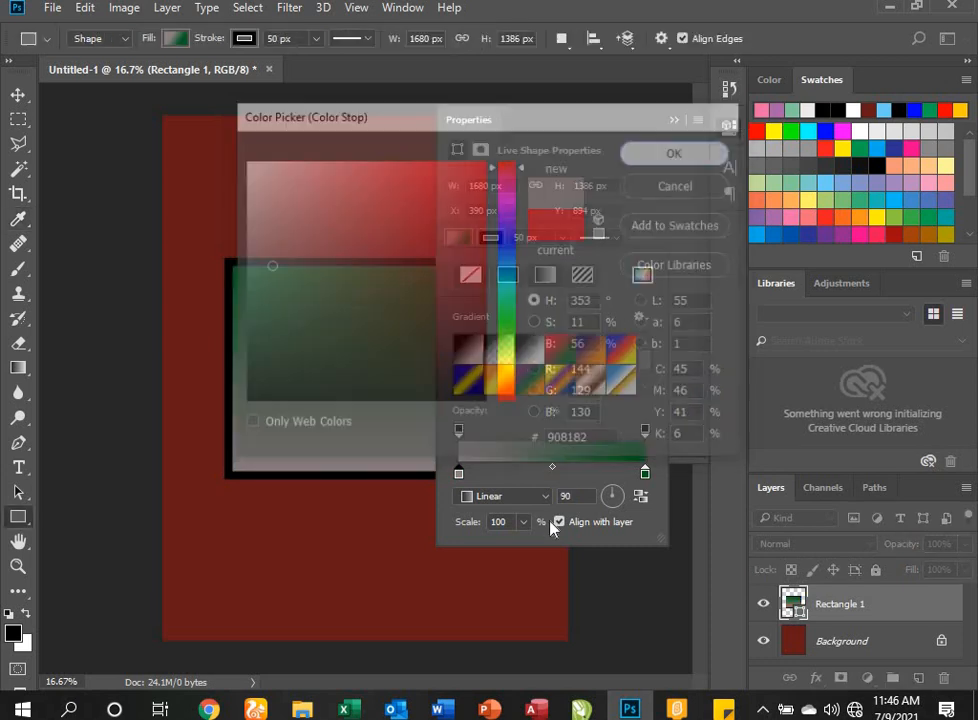
Step: Recolor the gradient's dark green stop to a pale mint green
{"action": "left_click", "coordinate": [645, 470]}
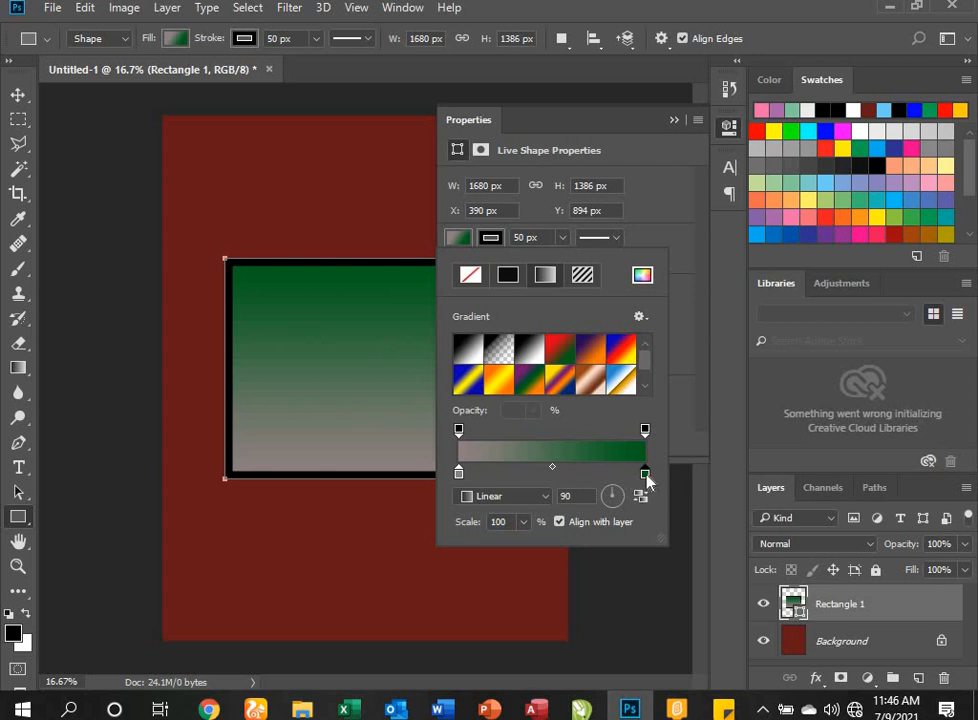
{"action": "left_click", "coordinate": [646, 474]}
{"action": "double_click", "coordinate": [645, 474]}
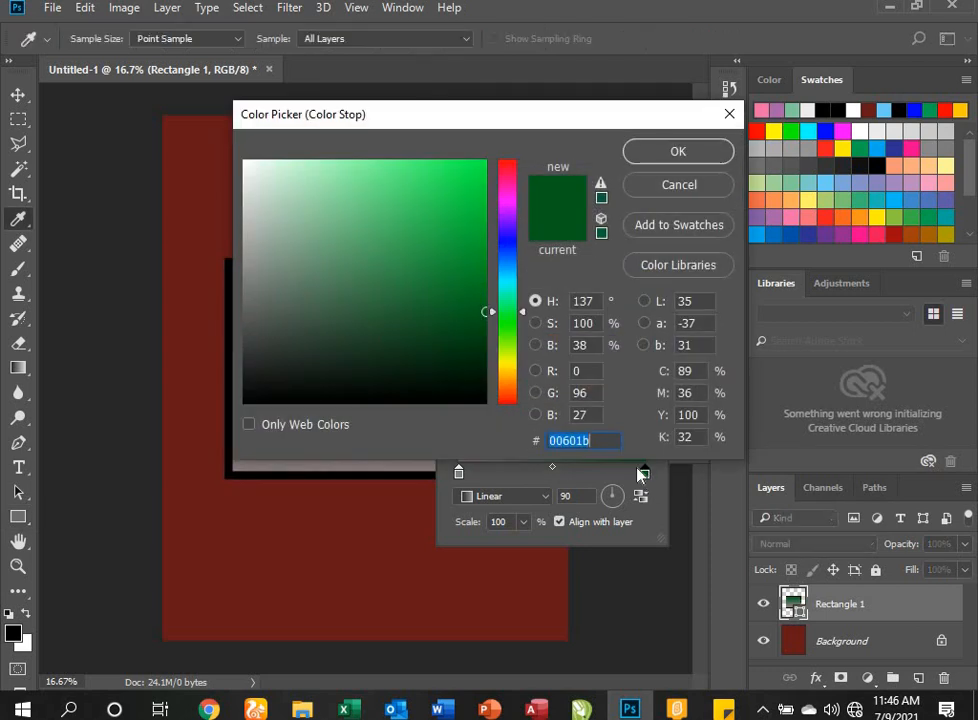
{"action": "left_click_drag", "start_coordinate": [362, 288], "coordinate": [319, 168]}
{"action": "left_click", "coordinate": [670, 157]}
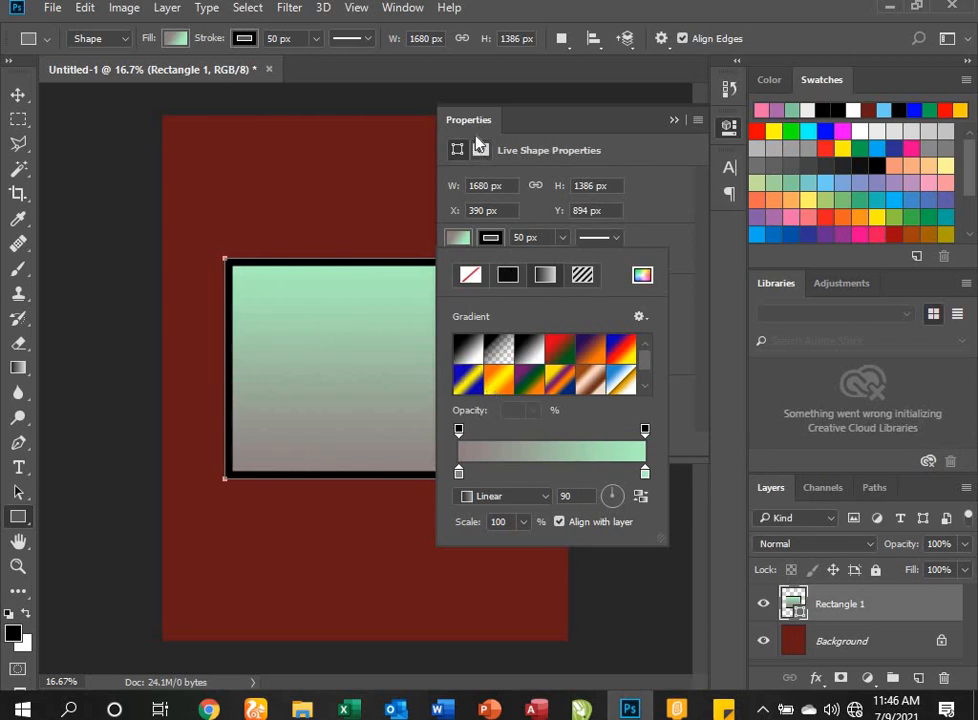
Step: Move the rectangle against the canvas's left edge, at X 0 px and Y about 957 px
{"action": "left_click", "coordinate": [18, 94]}
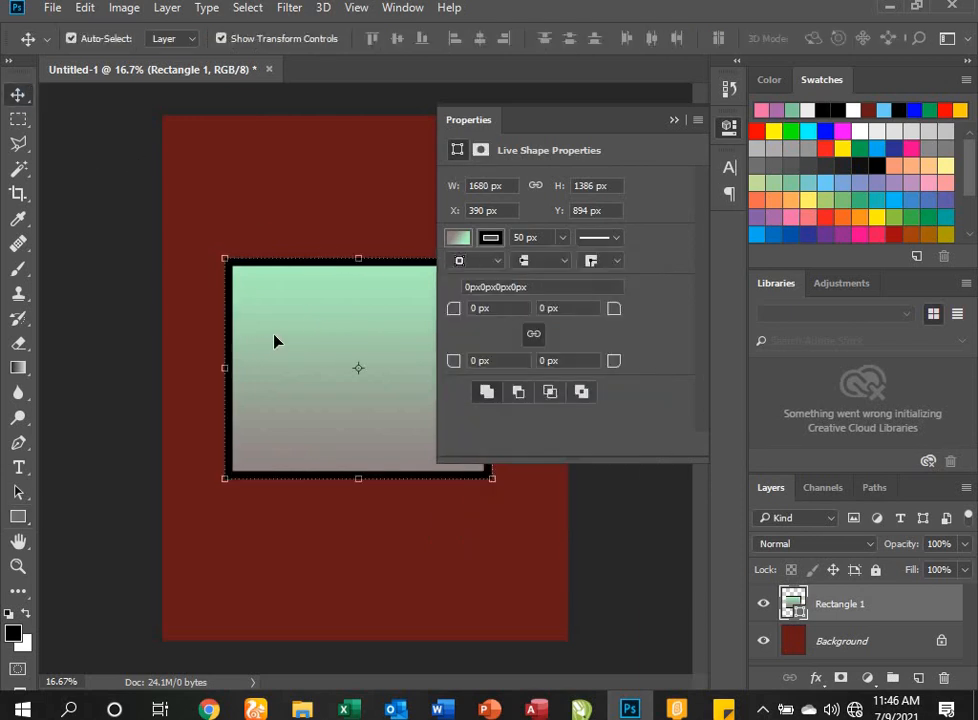
{"action": "left_click_drag", "start_coordinate": [260, 396], "coordinate": [255, 505]}
{"action": "left_click_drag", "start_coordinate": [317, 487], "coordinate": [310, 323]}
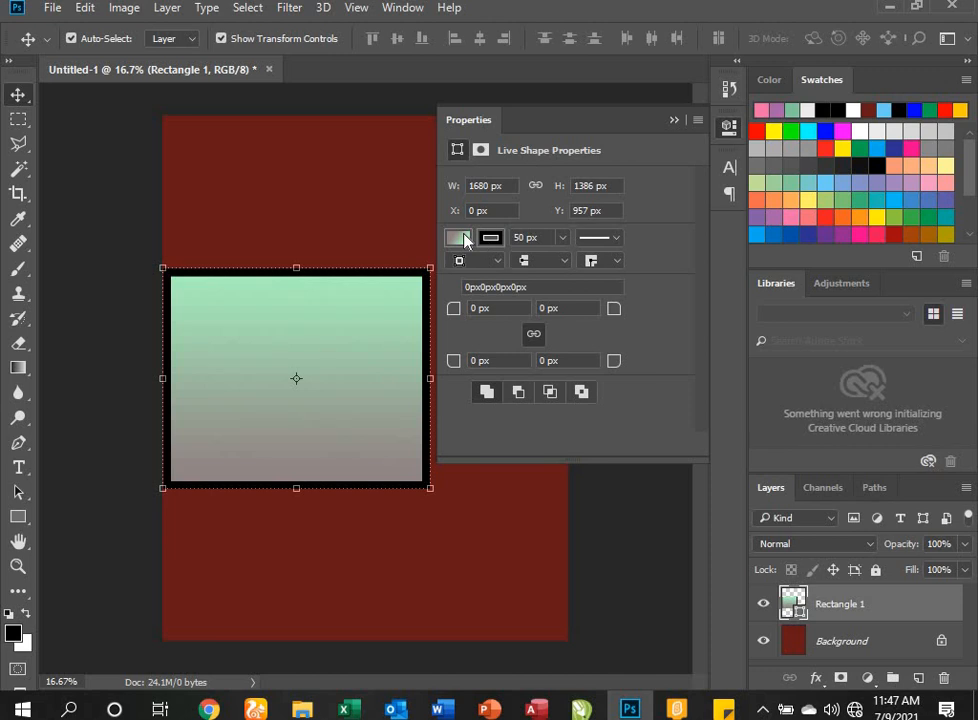
Step: Try several pattern fills on the rectangle, ending with the black-and-white woven texture
{"action": "left_click", "coordinate": [458, 237]}
{"action": "left_click", "coordinate": [583, 275]}
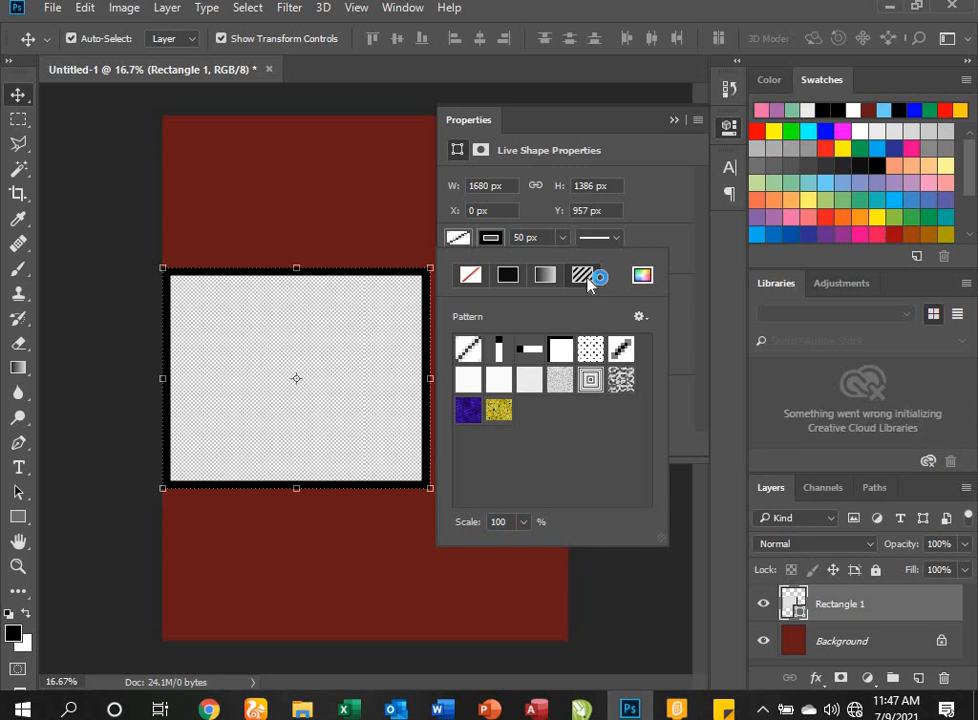
{"action": "left_click", "coordinate": [495, 416]}
{"action": "left_click", "coordinate": [498, 382]}
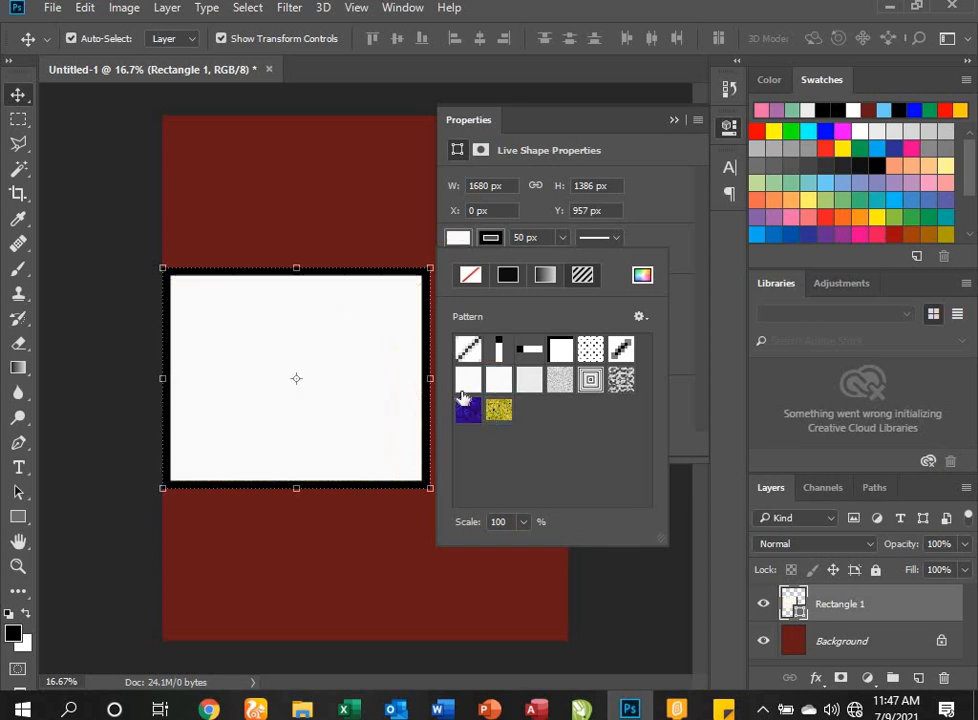
{"action": "left_click", "coordinate": [469, 412]}
{"action": "left_click", "coordinate": [620, 379]}
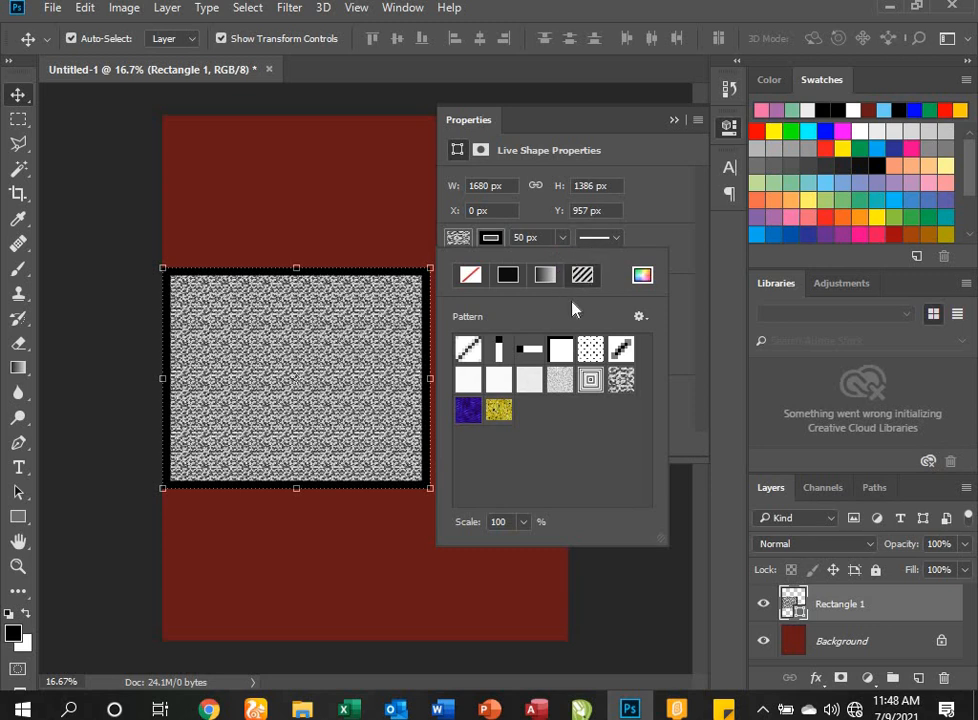
Step: Replace the rectangle's pattern fill with a solid yellow fill
{"action": "left_click", "coordinate": [470, 275]}
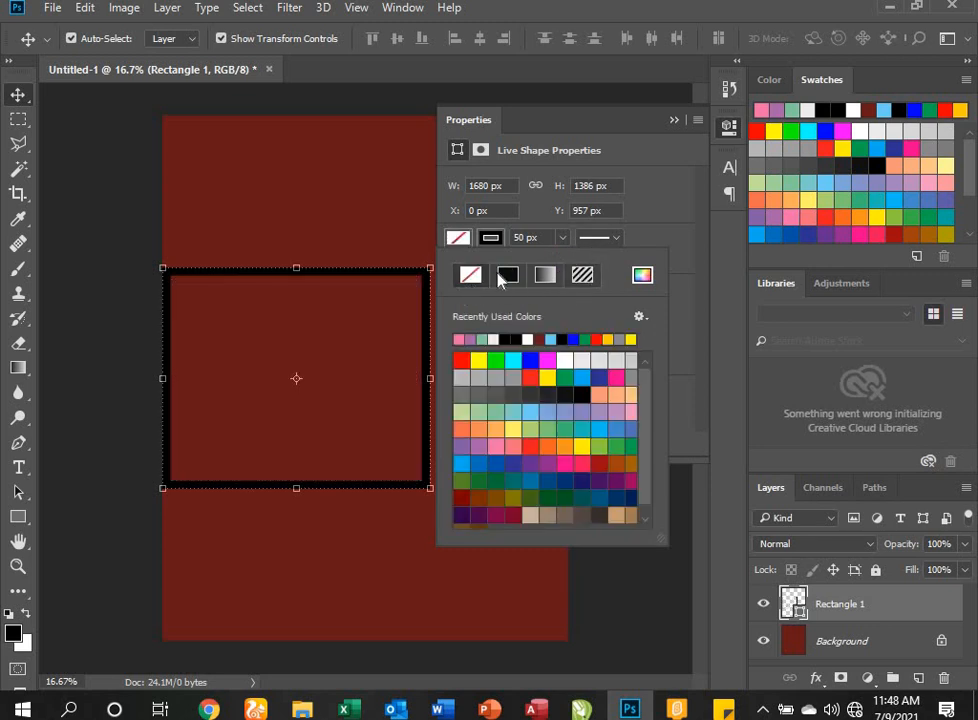
{"action": "left_click", "coordinate": [502, 278]}
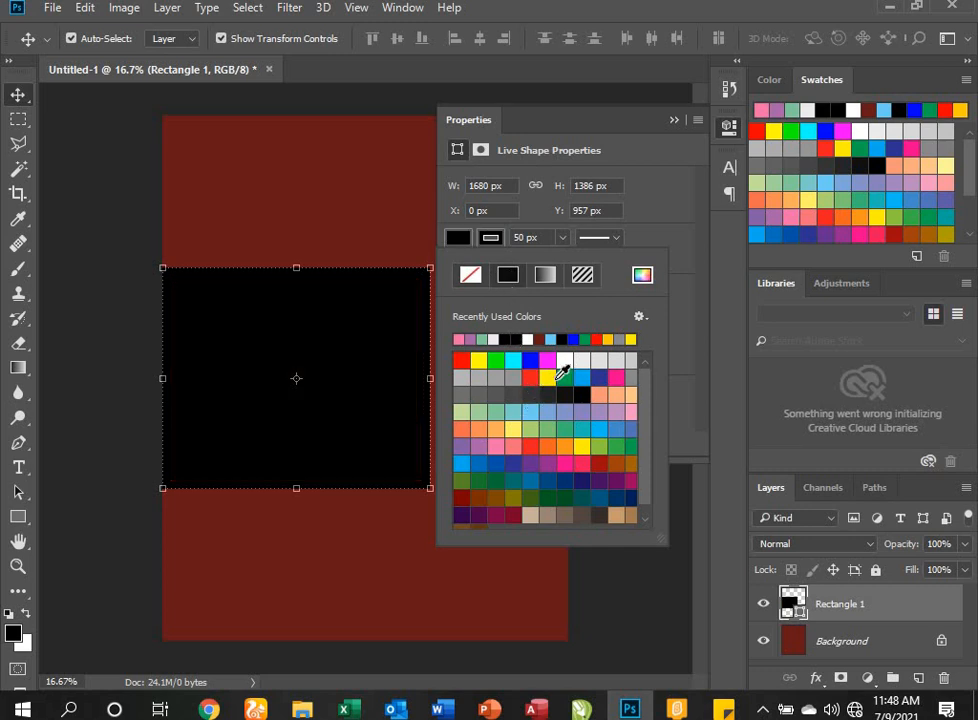
{"action": "left_click", "coordinate": [547, 377]}
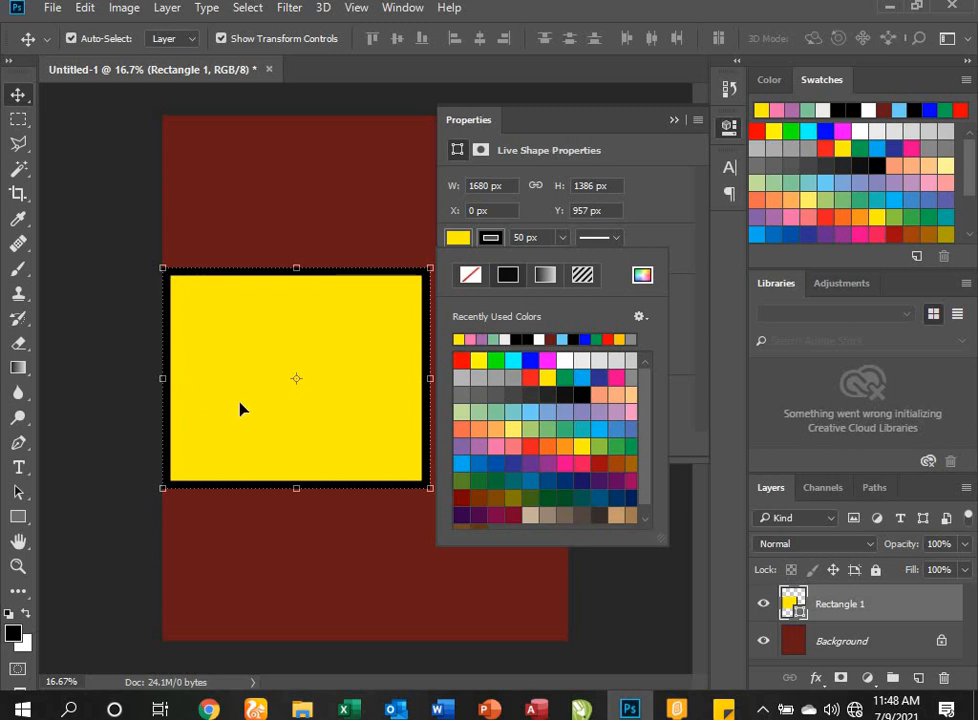
Step: Try a bright green stroke on the rectangle and settle on a solid blue stroke
{"action": "left_click", "coordinate": [498, 243]}
{"action": "left_click", "coordinate": [498, 243]}
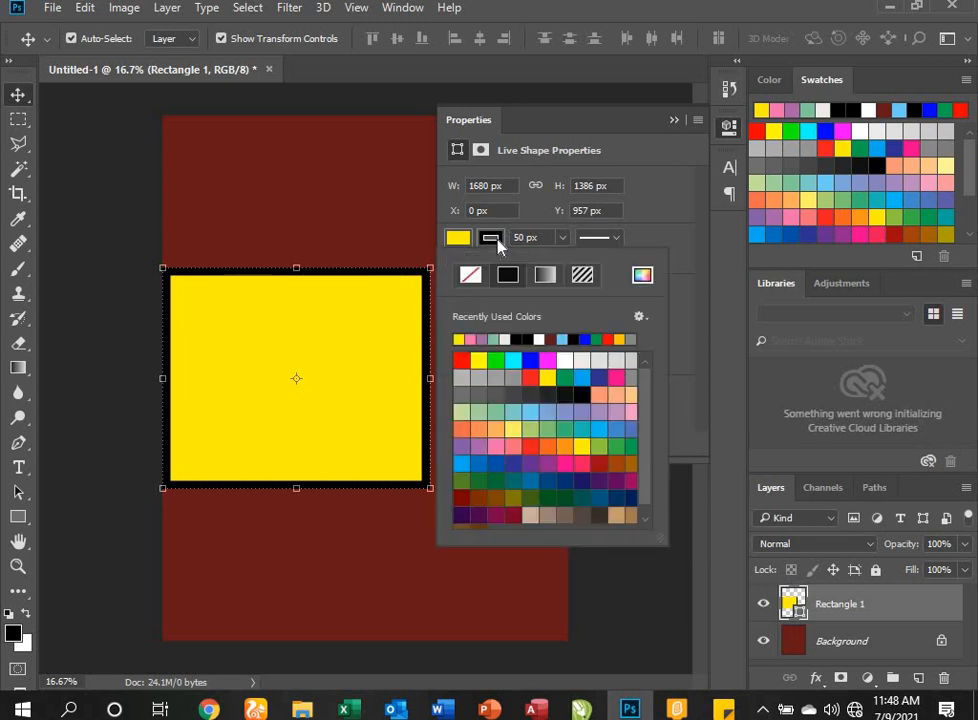
{"action": "left_click", "coordinate": [495, 362]}
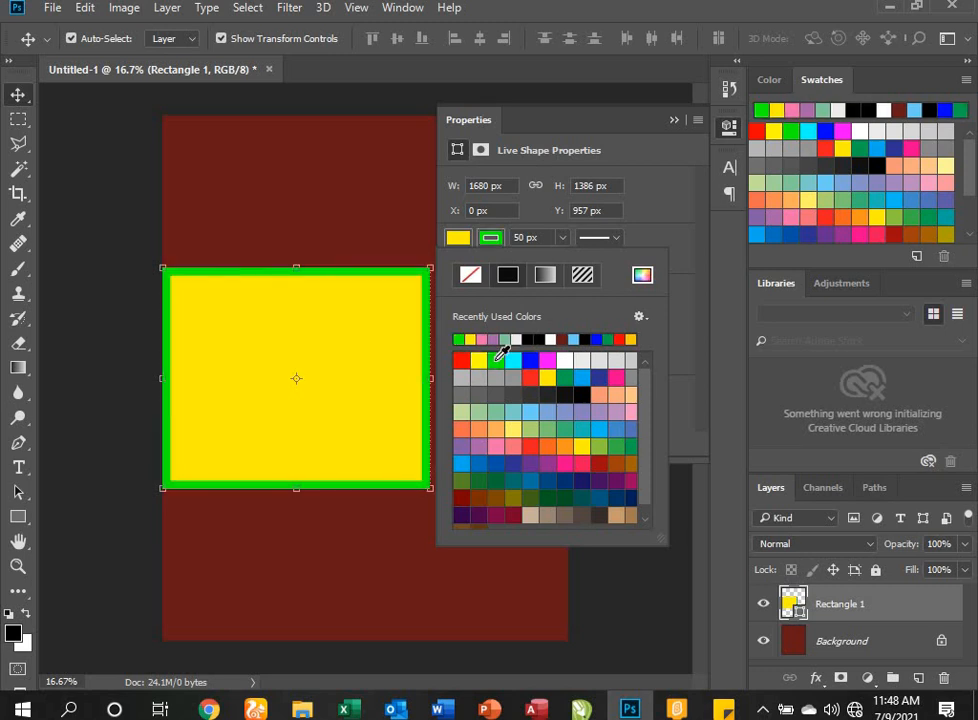
{"action": "left_click", "coordinate": [531, 361]}
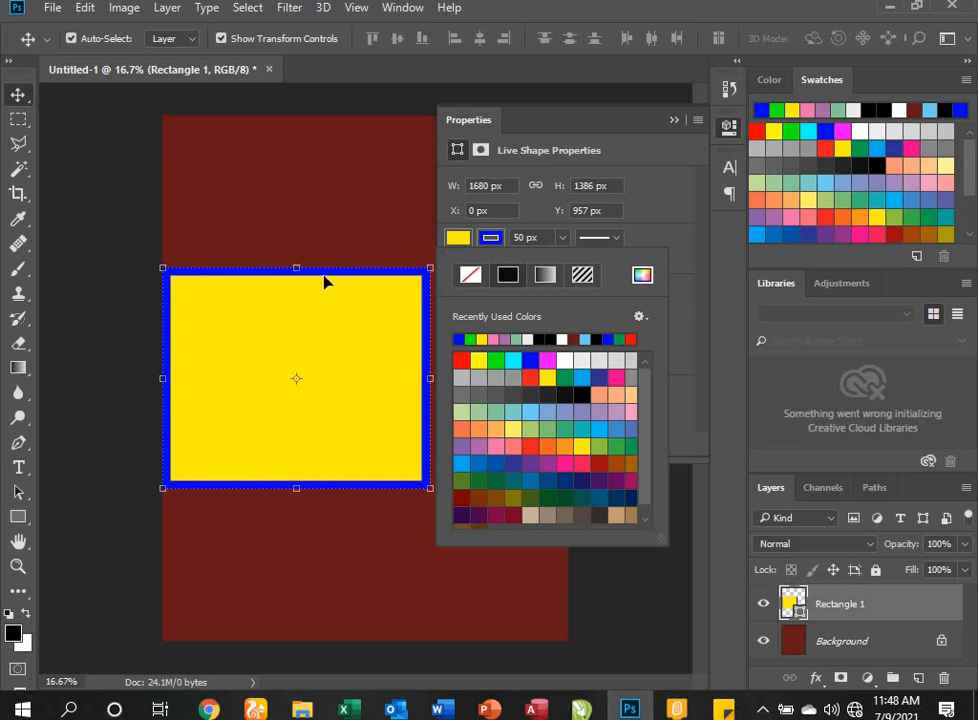
{"action": "left_click", "coordinate": [549, 277]}
Step: Reduce the rectangle's stroke width to about 18 px
{"action": "left_click", "coordinate": [562, 237]}
{"action": "mouse_move", "coordinate": [563, 258]}
{"action": "left_mouse_down"}
{"action": "mouse_move", "coordinate": [545, 261]}
{"action": "mouse_move", "coordinate": [547, 272]}
{"action": "mouse_move", "coordinate": [637, 271]}
{"action": "mouse_move", "coordinate": [537, 262]}
{"action": "left_mouse_up"}
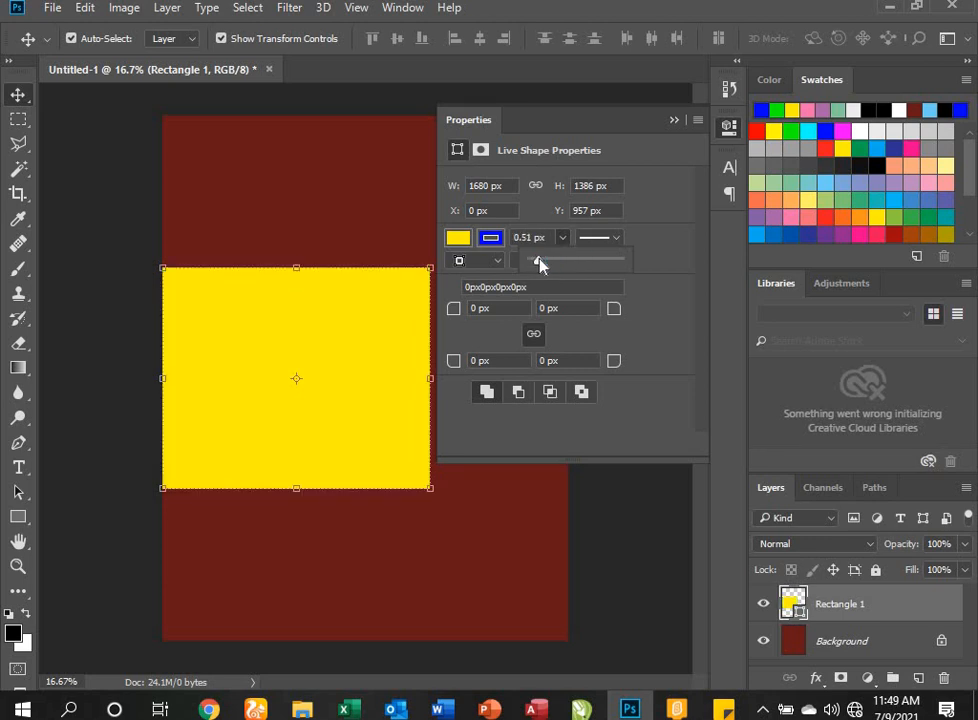
{"action": "mouse_move", "coordinate": [539, 263]}
{"action": "left_mouse_down"}
{"action": "mouse_move", "coordinate": [559, 264]}
{"action": "mouse_move", "coordinate": [553, 252]}
{"action": "left_mouse_up"}
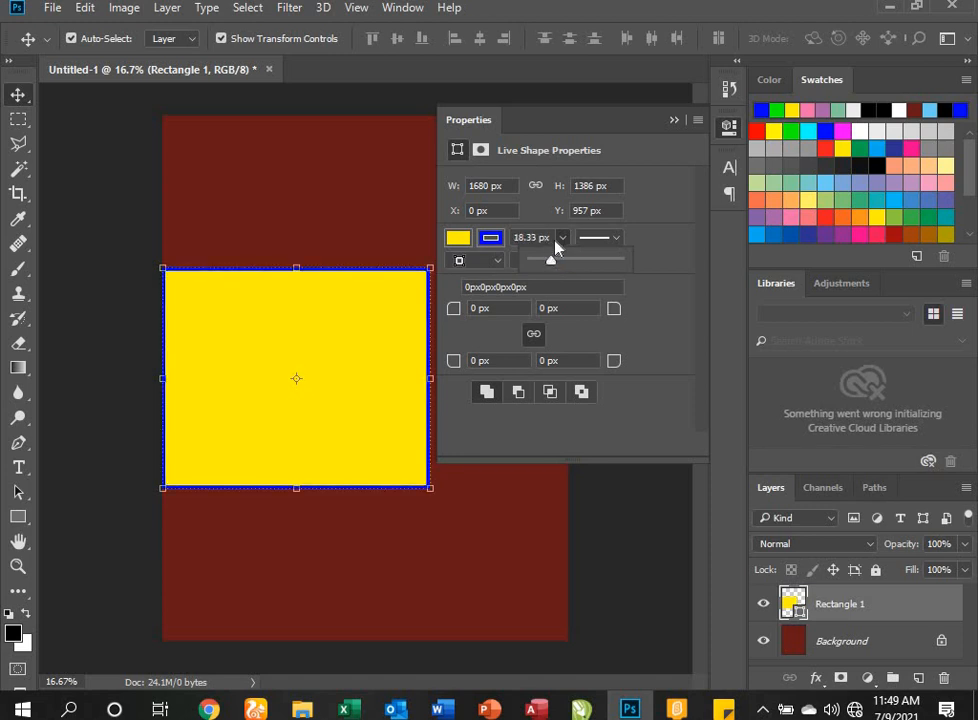
Step: Give the rectangle a dotted stroke after trying the dashed one, and move it to the canvas's horizontal center, slightly above the middle
{"action": "left_click", "coordinate": [612, 240]}
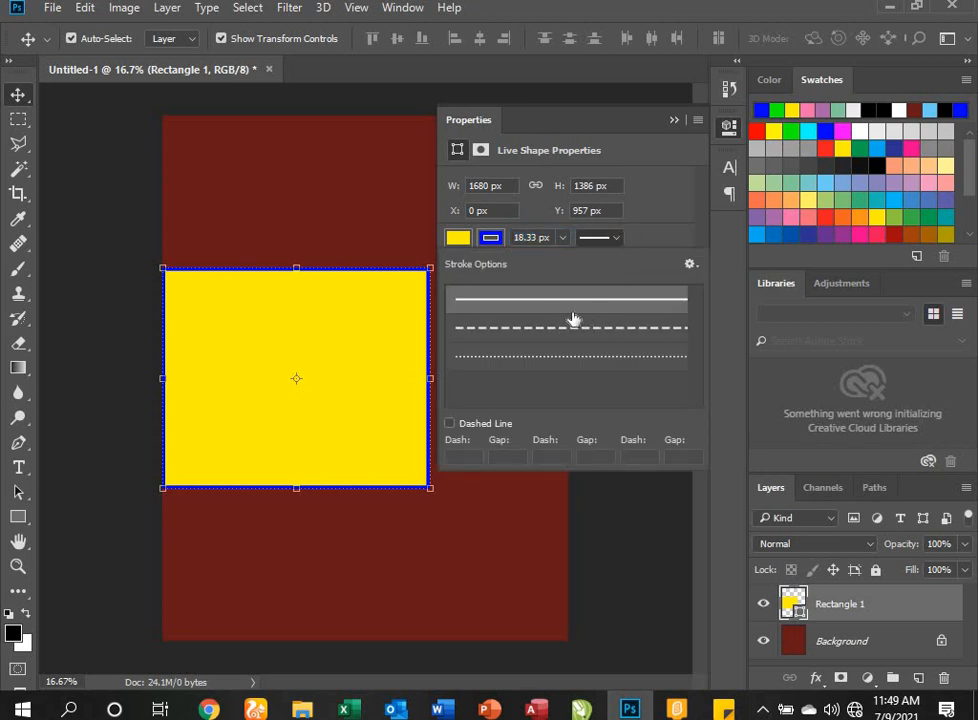
{"action": "left_click", "coordinate": [618, 240]}
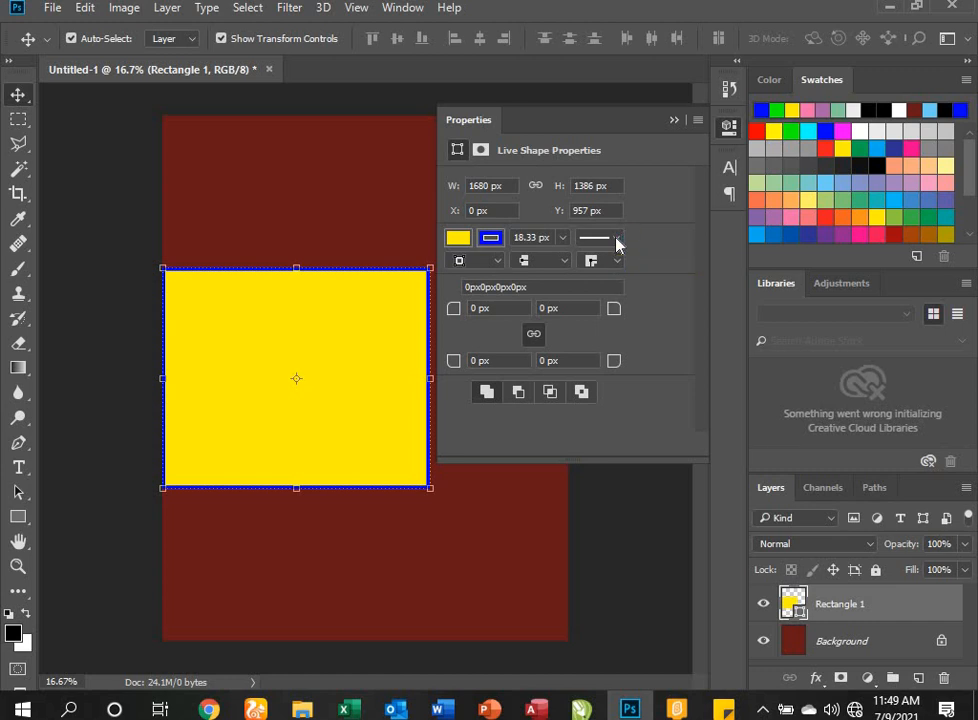
{"action": "left_click", "coordinate": [617, 241]}
{"action": "left_click", "coordinate": [576, 330]}
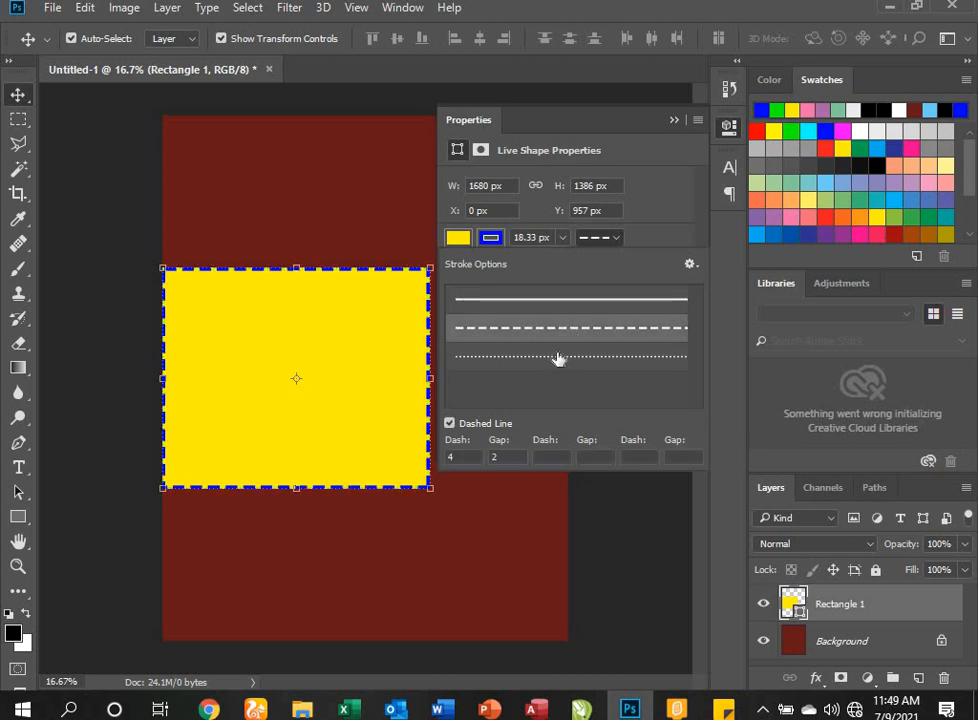
{"action": "left_click", "coordinate": [558, 359]}
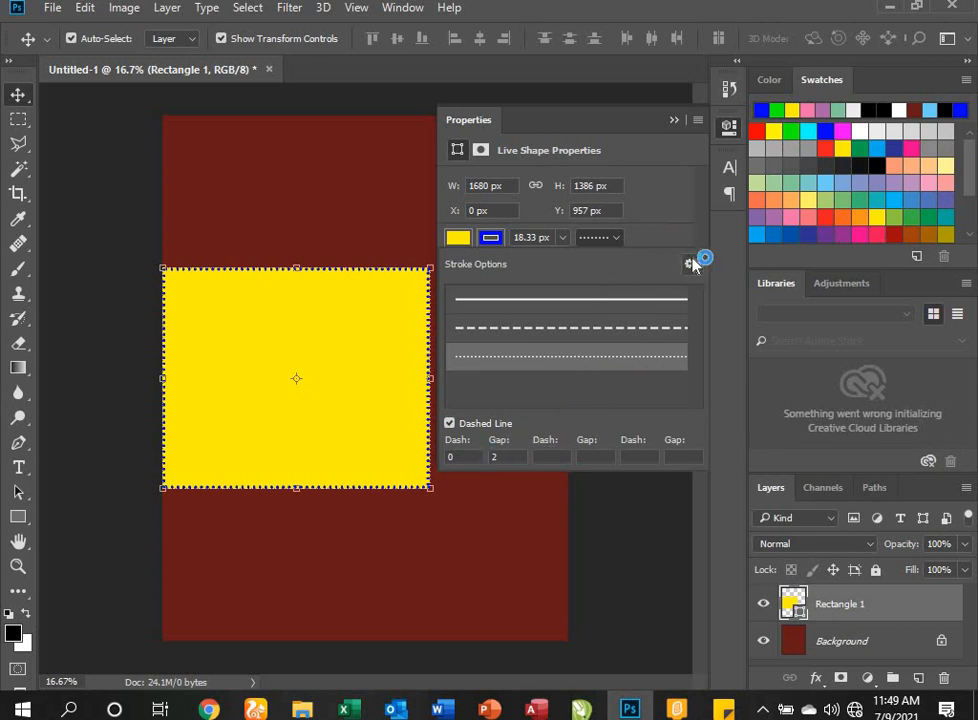
{"action": "left_click", "coordinate": [676, 121]}
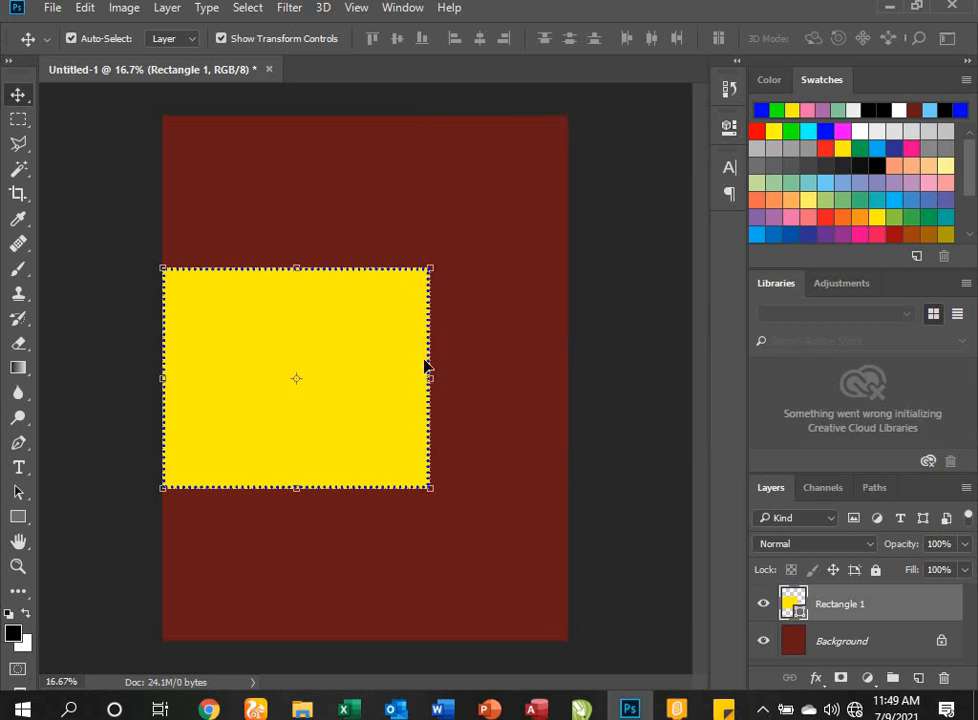
{"action": "left_click_drag", "start_coordinate": [242, 327], "coordinate": [307, 309]}
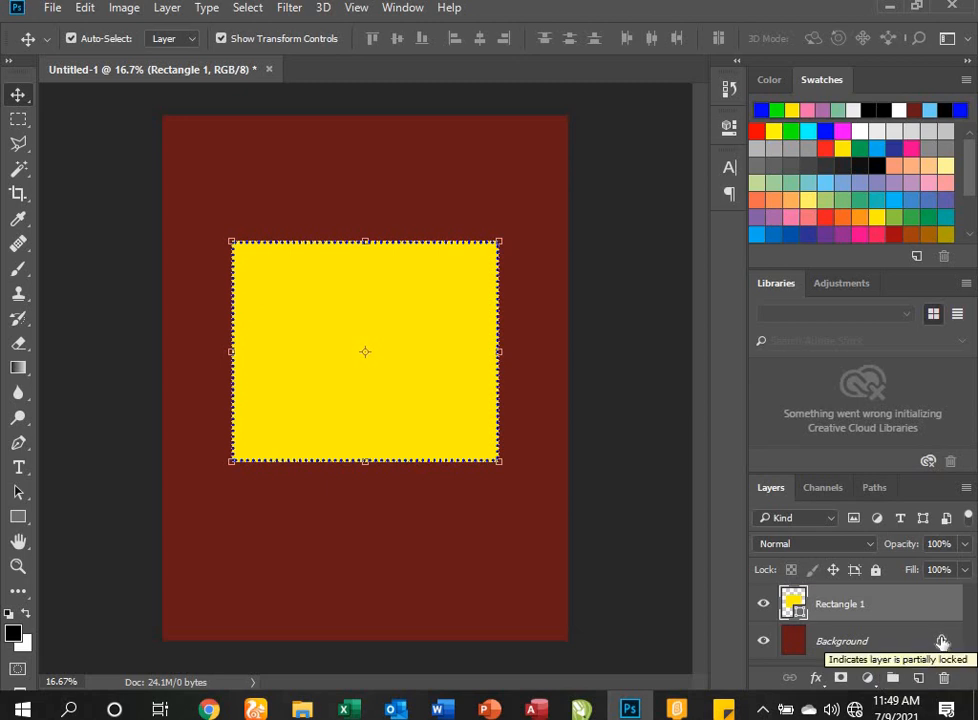
Step: Unlock the dark red background layer and fill it with white
{"action": "left_click", "coordinate": [942, 641]}
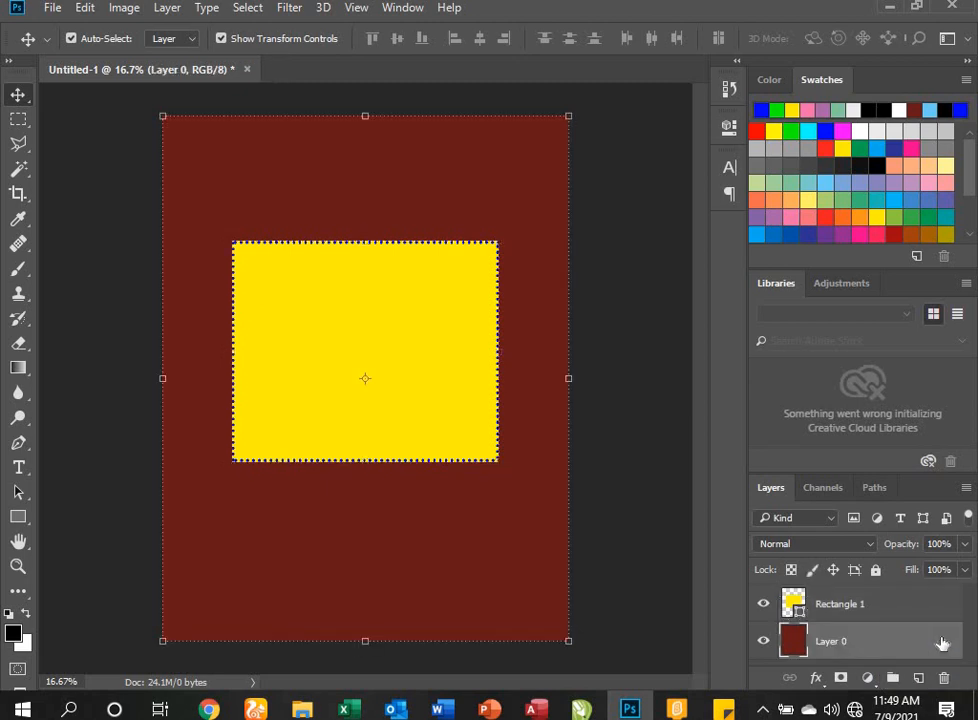
{"action": "double_click", "coordinate": [797, 640]}
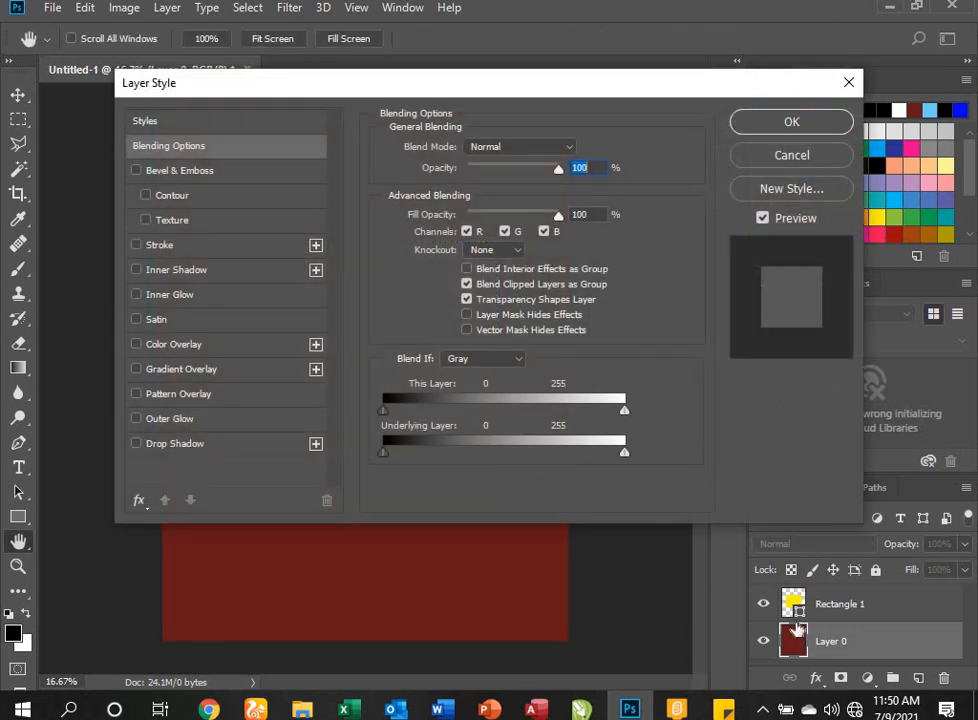
{"action": "left_click", "coordinate": [849, 82]}
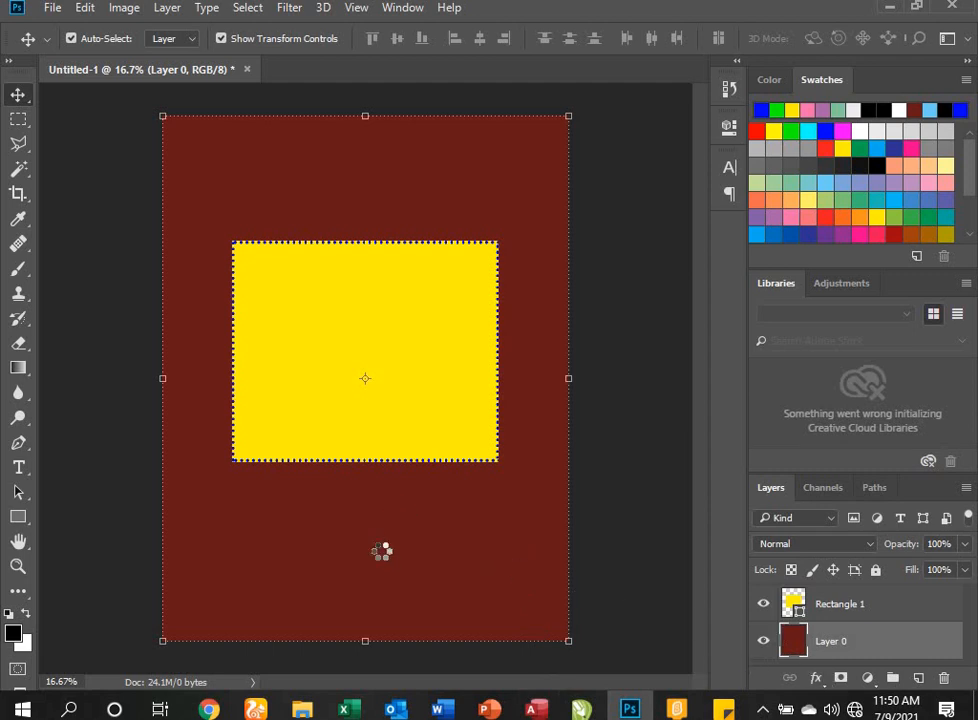
{"action": "left_click", "coordinate": [904, 110]}
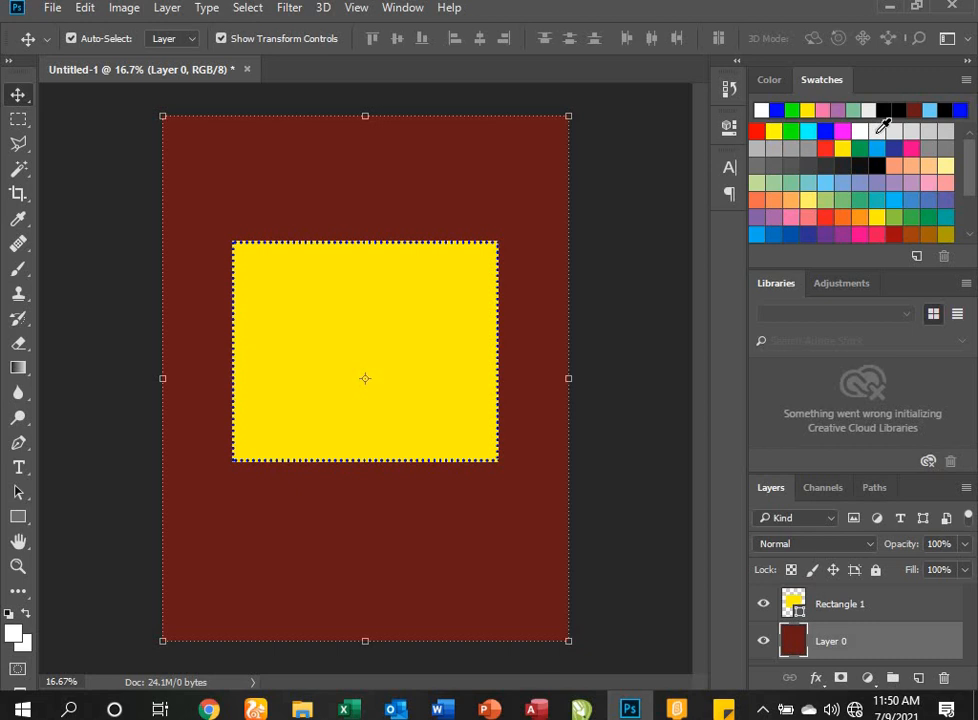
{"action": "key", "text": "alt+BackSpace"}
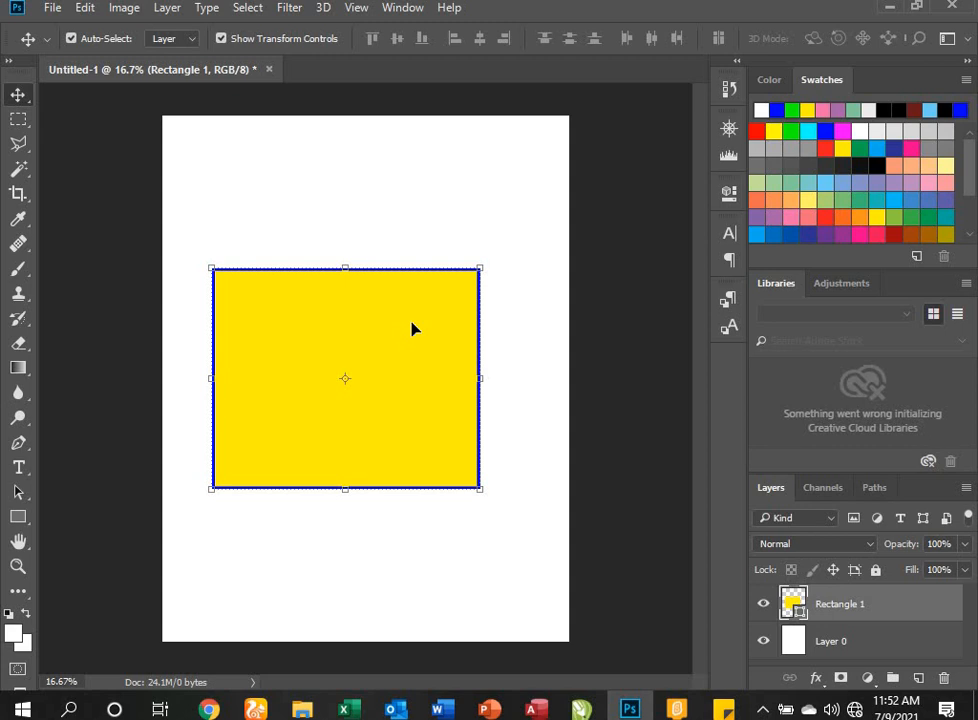
Step: Delete the yellow rectangle and fully lock the white background layer
{"action": "key", "text": "Delete"}
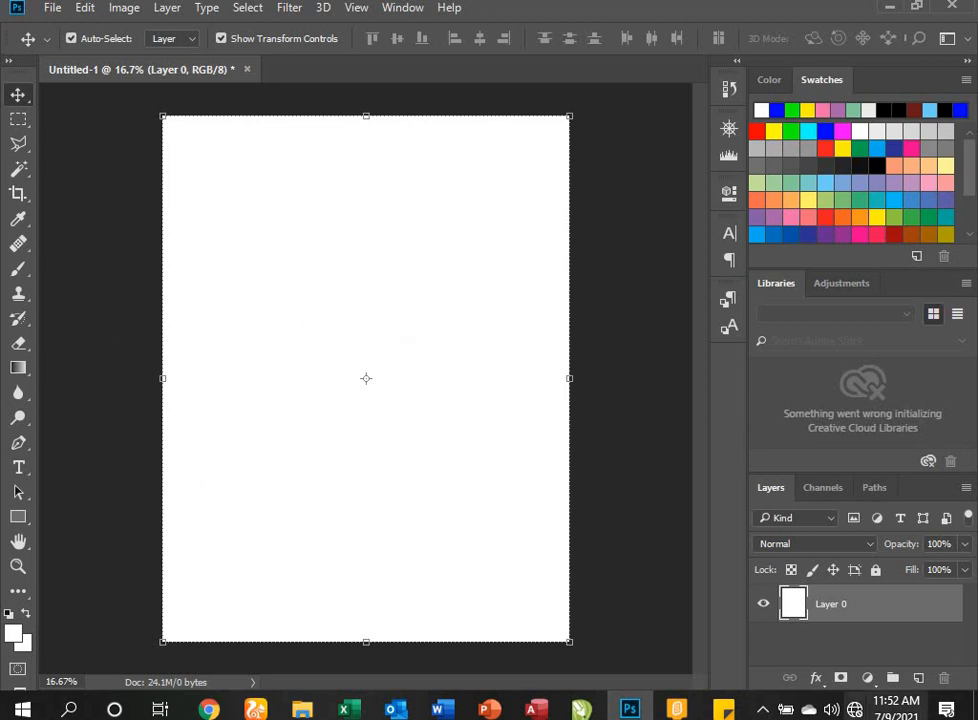
{"action": "left_click", "coordinate": [875, 569]}
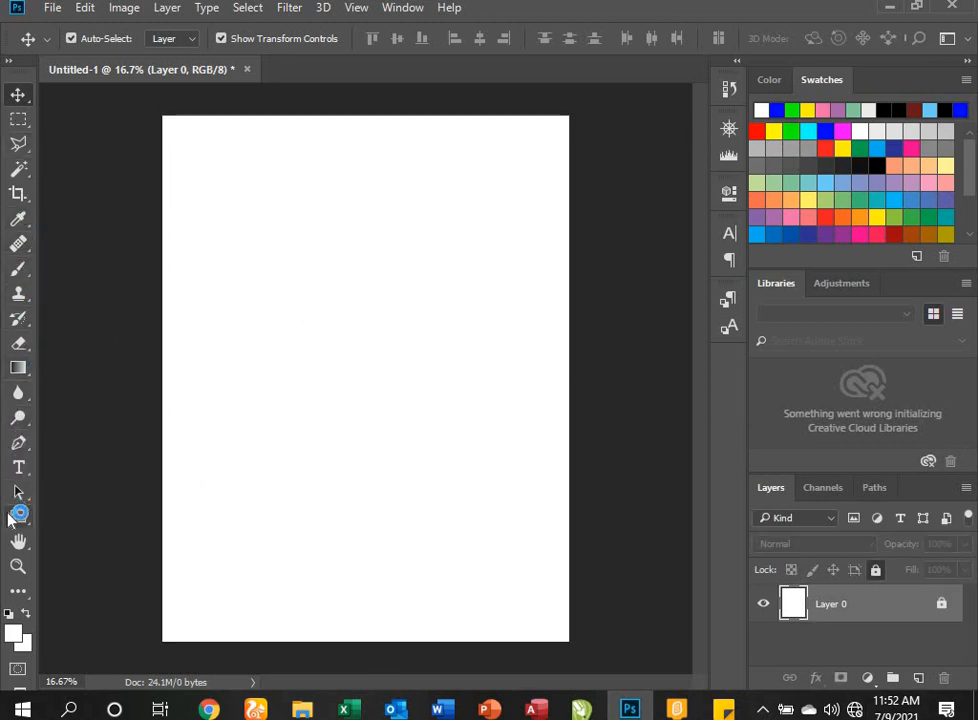
Step: Draw a rectangle about 983 by 695 px on the canvas and a smaller one above it, about 630 by 372 px
{"action": "left_click", "coordinate": [18, 516]}
{"action": "left_click_drag", "start_coordinate": [207, 280], "coordinate": [364, 391]}
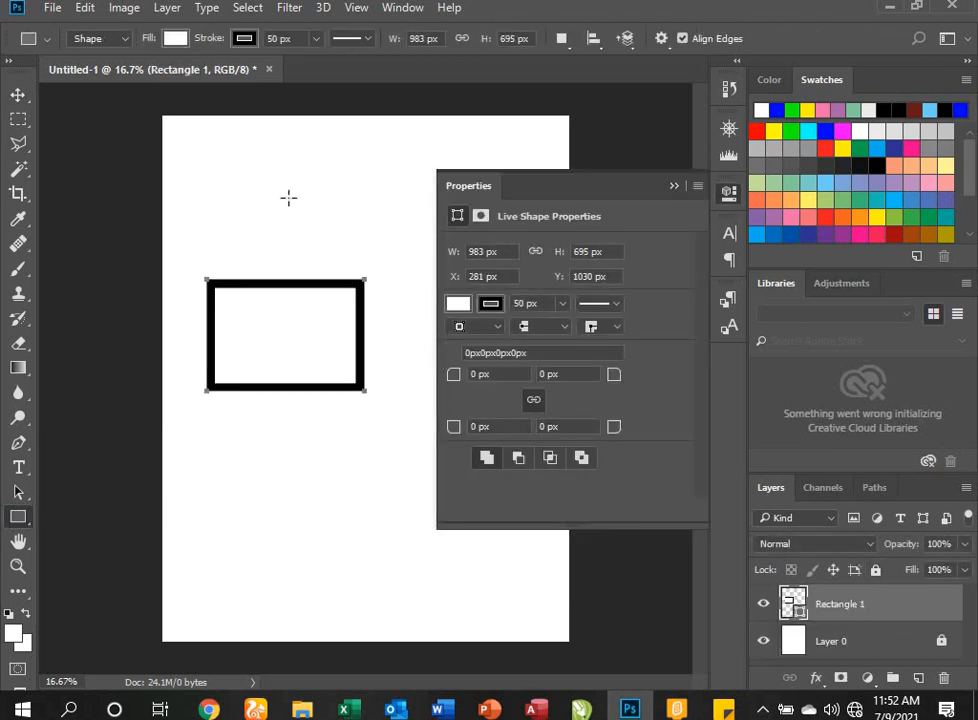
{"action": "left_click_drag", "start_coordinate": [250, 181], "coordinate": [357, 245]}
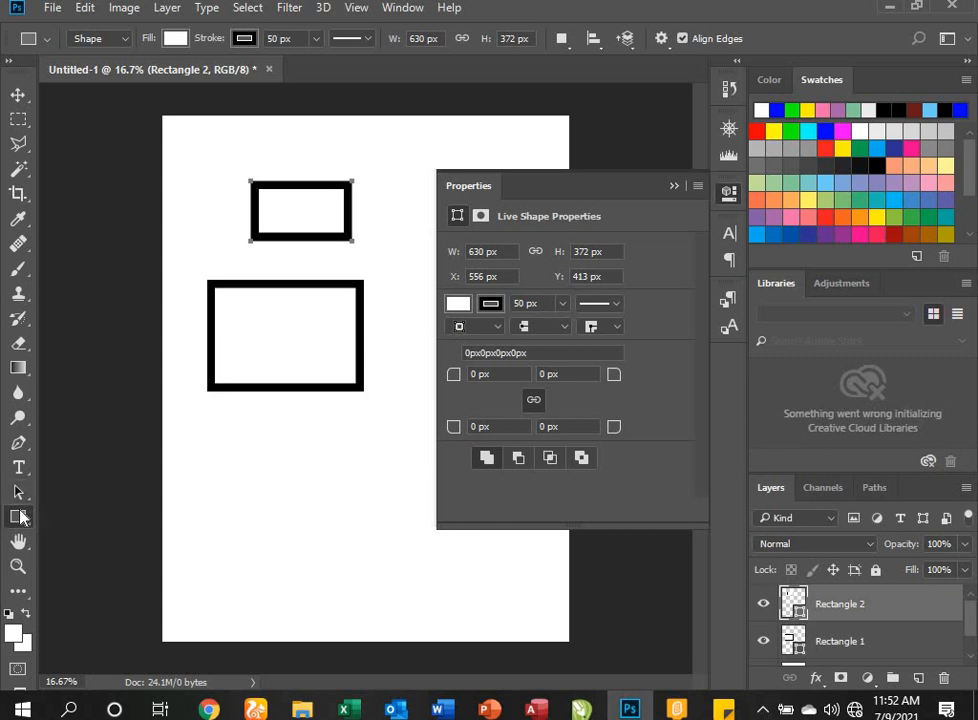
Step: Draw a rounded rectangle about 815 by 498 px with 10 px corner radii below the two rectangles
{"action": "right_click", "coordinate": [20, 516]}
{"action": "left_click", "coordinate": [90, 530]}
{"action": "left_click_drag", "start_coordinate": [222, 430], "coordinate": [355, 508]}
Step: Select the two plain rectangles in turn on the canvas to examine which layer each one belongs to
{"action": "left_click", "coordinate": [18, 94]}
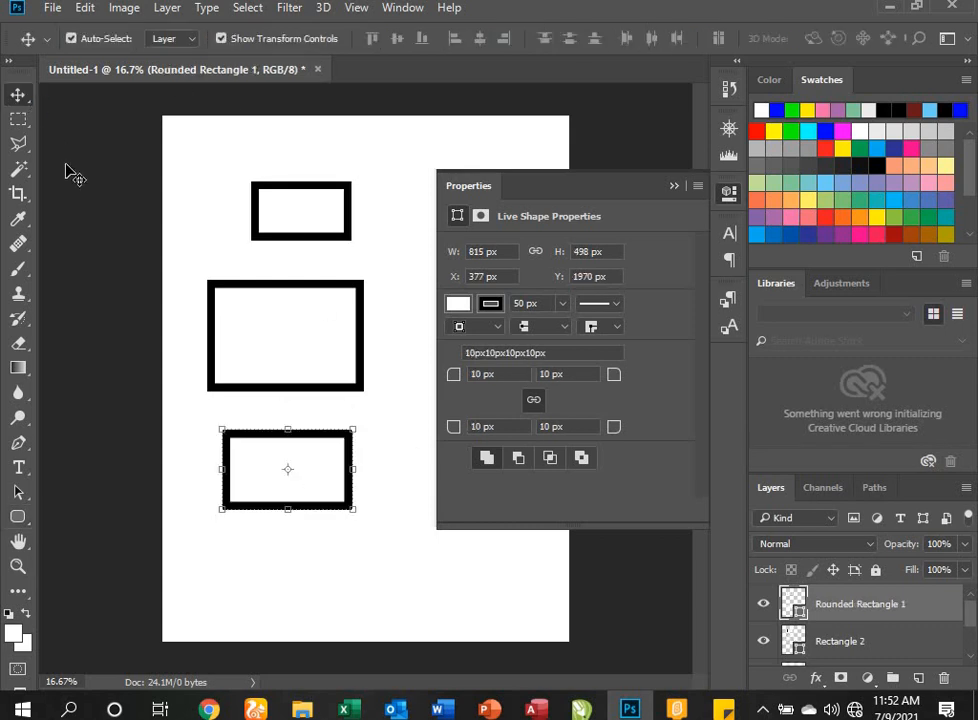
{"action": "left_click", "coordinate": [277, 338]}
{"action": "left_click", "coordinate": [320, 205]}
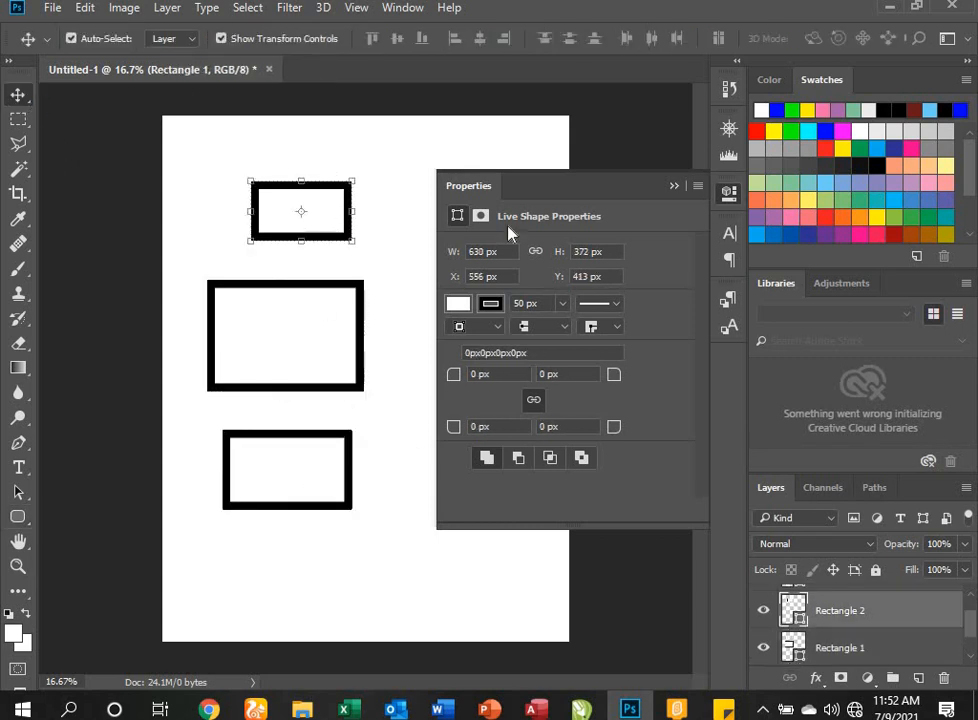
{"action": "left_click", "coordinate": [675, 187]}
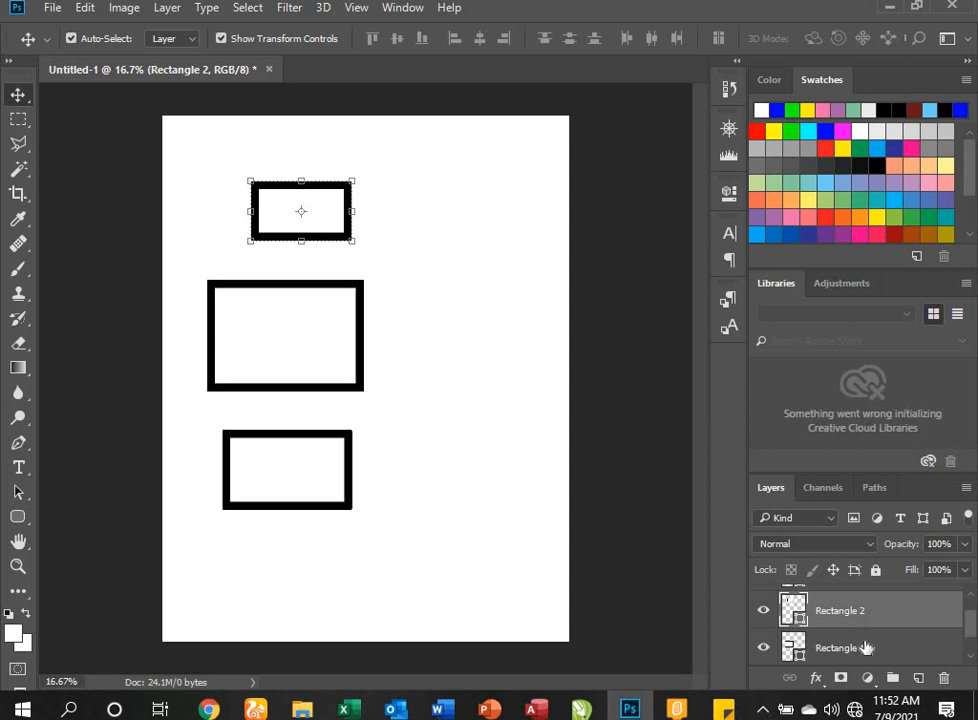
{"action": "left_click", "coordinate": [276, 353]}
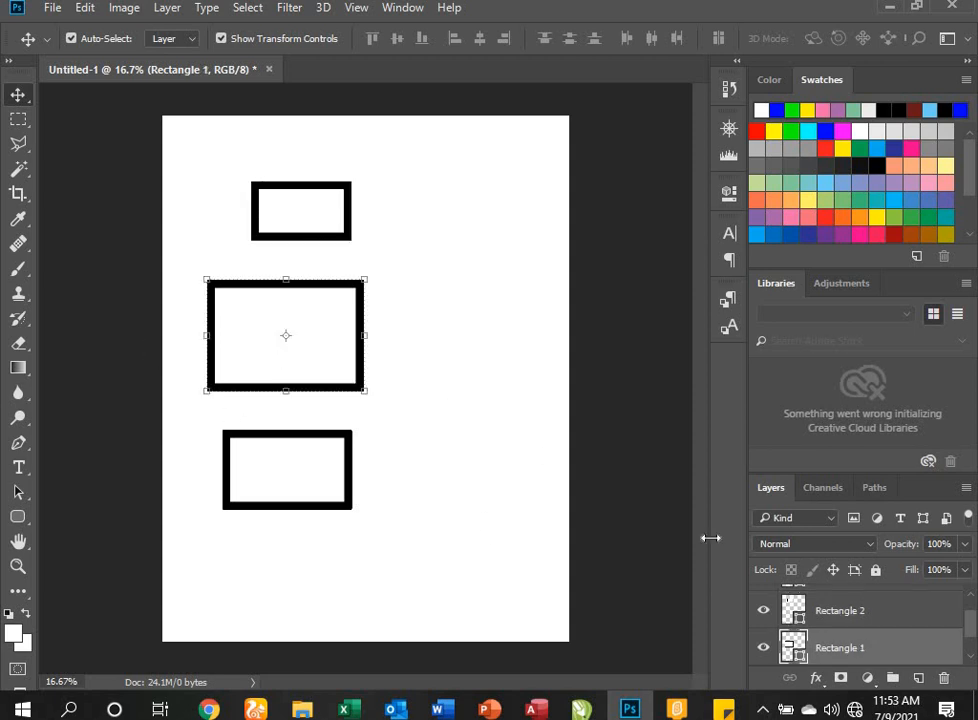
{"action": "left_click", "coordinate": [332, 216]}
{"action": "left_click", "coordinate": [322, 374]}
Step: Delete the rounded rectangle and both plain rectangles from the canvas
{"action": "left_click", "coordinate": [273, 505]}
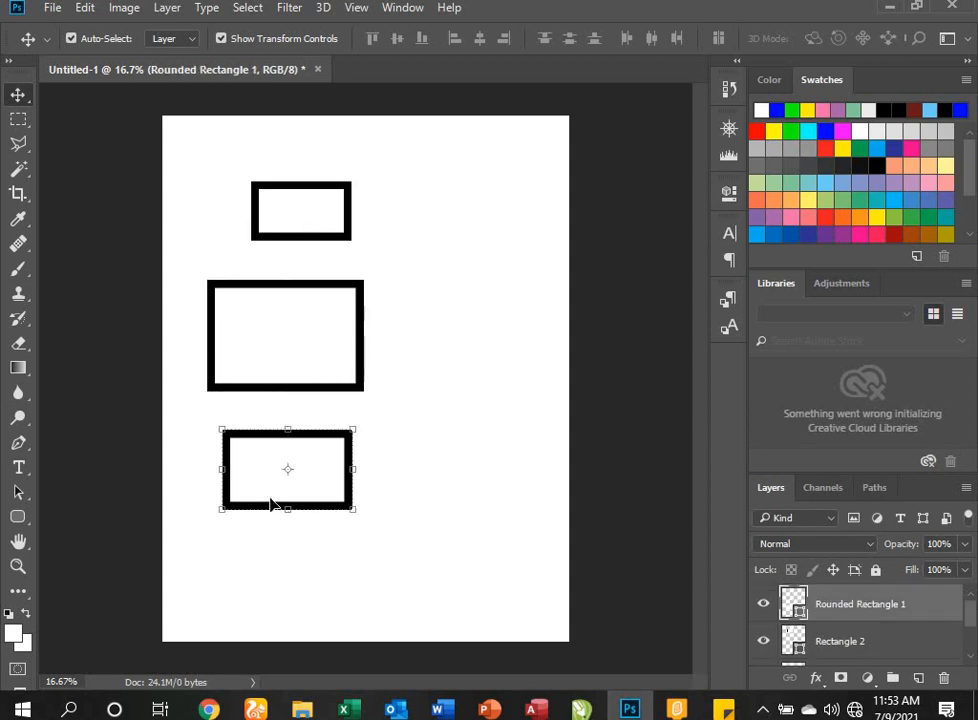
{"action": "key", "text": "Delete"}
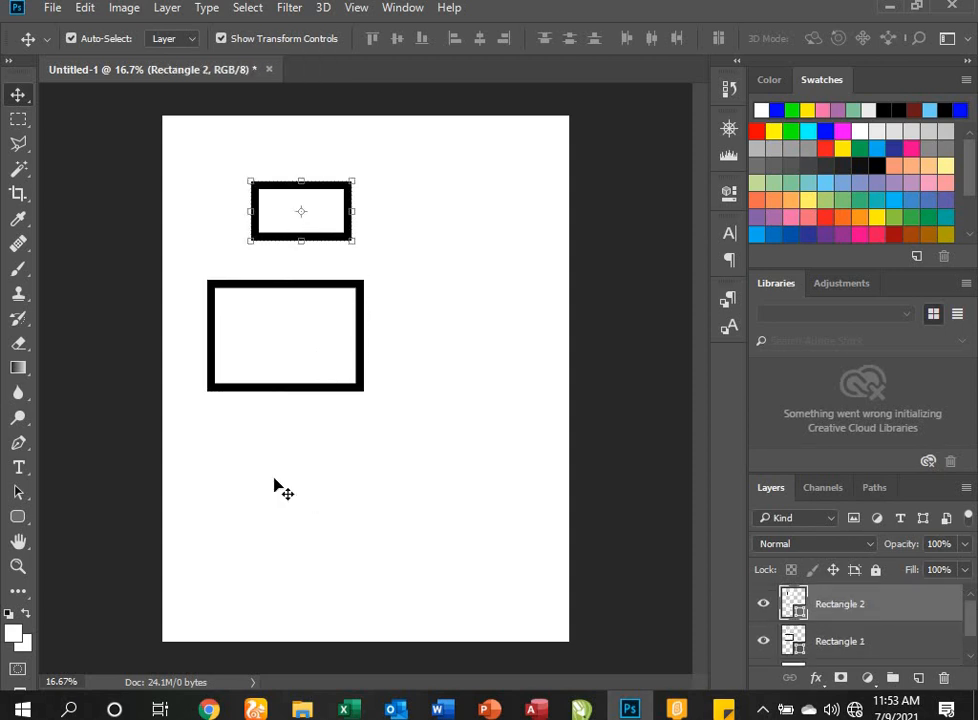
{"action": "left_click", "coordinate": [267, 370]}
{"action": "key", "text": "Delete"}
{"action": "left_click", "coordinate": [284, 230]}
{"action": "key", "text": "Delete"}
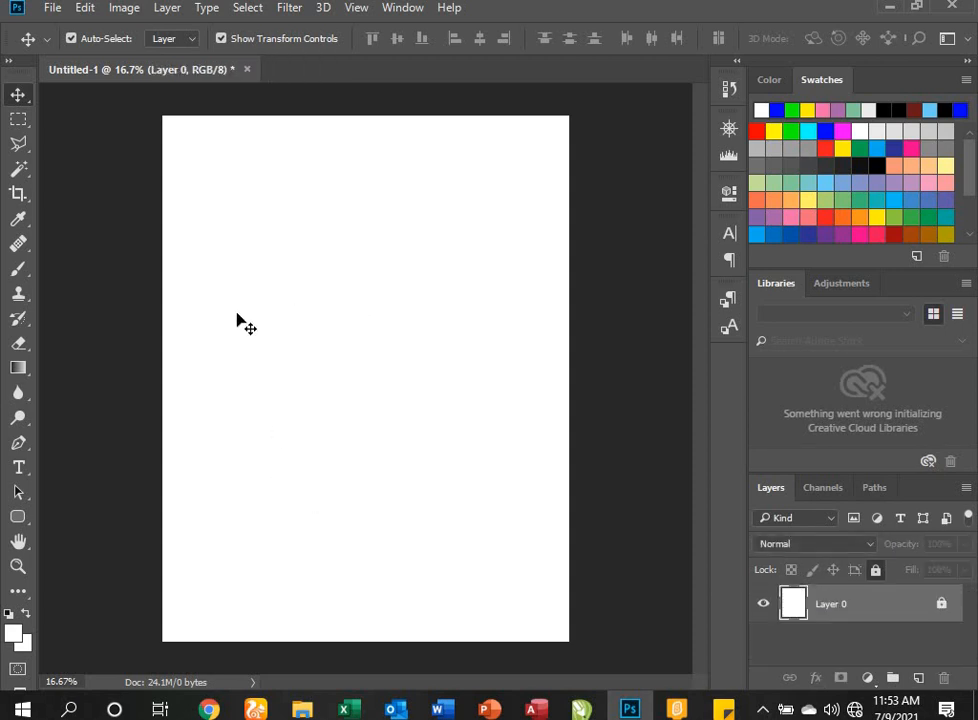
Step: Draw three overlapping ellipses with the Ellipse tool, about 941 by 869 px, 522 by 755 px and 683 by 858 px
{"action": "left_click", "coordinate": [17, 517]}
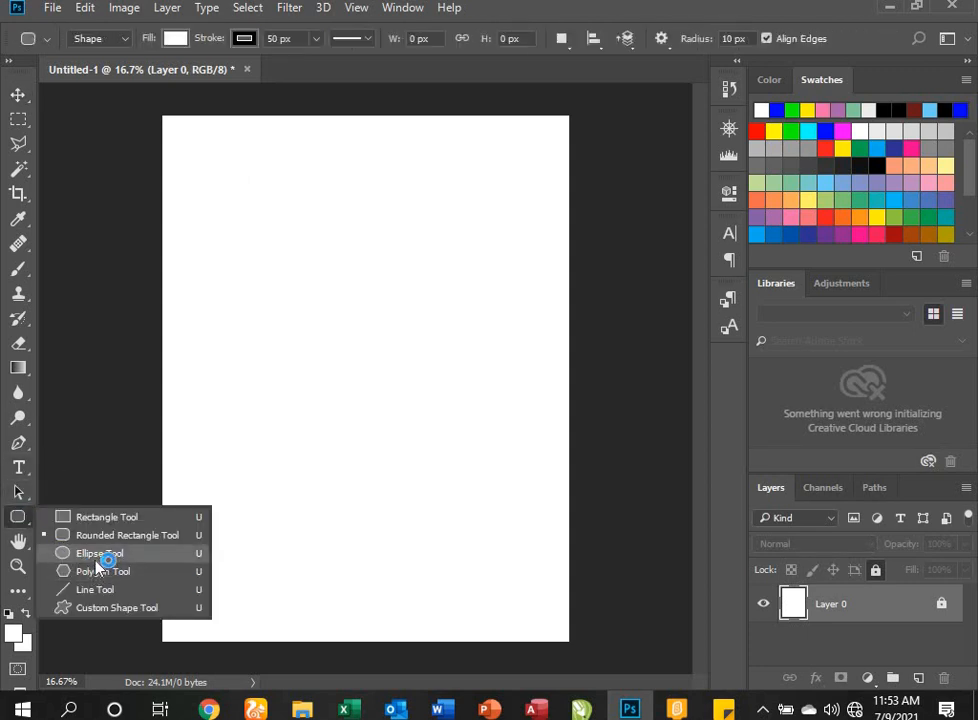
{"action": "left_click", "coordinate": [100, 553]}
{"action": "left_click_drag", "start_coordinate": [282, 274], "coordinate": [430, 409]}
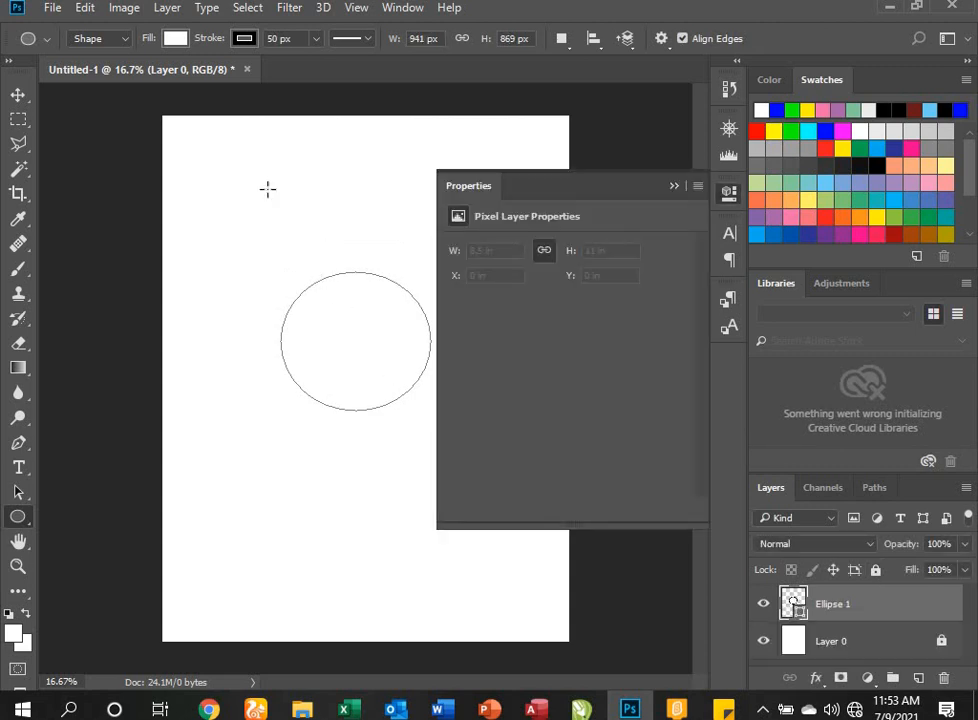
{"action": "left_click_drag", "start_coordinate": [350, 308], "coordinate": [267, 187]}
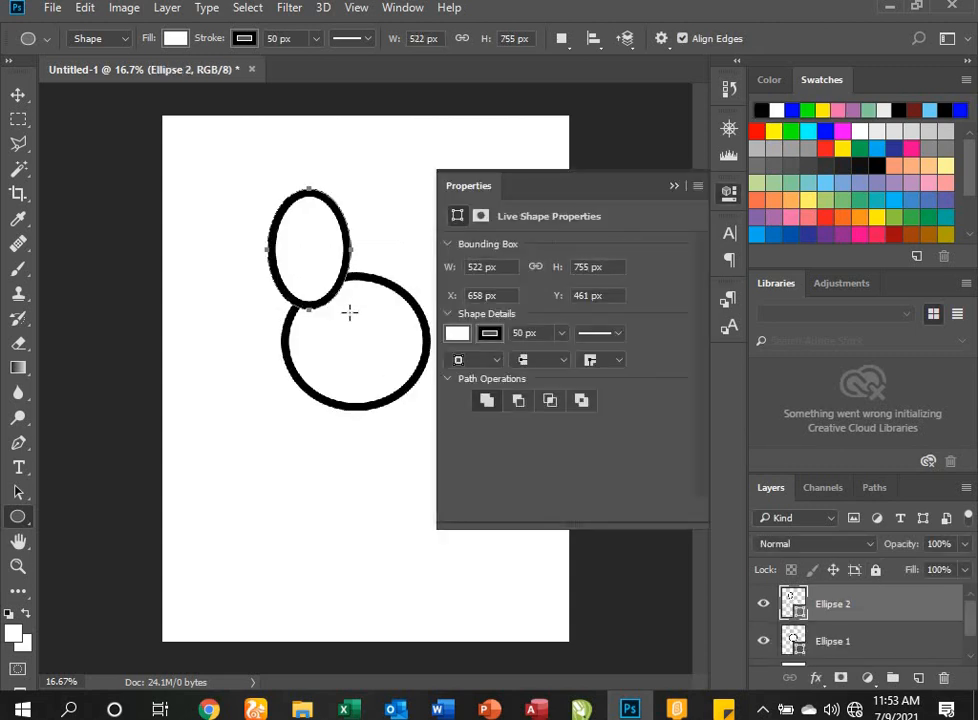
{"action": "left_click_drag", "start_coordinate": [201, 322], "coordinate": [315, 456]}
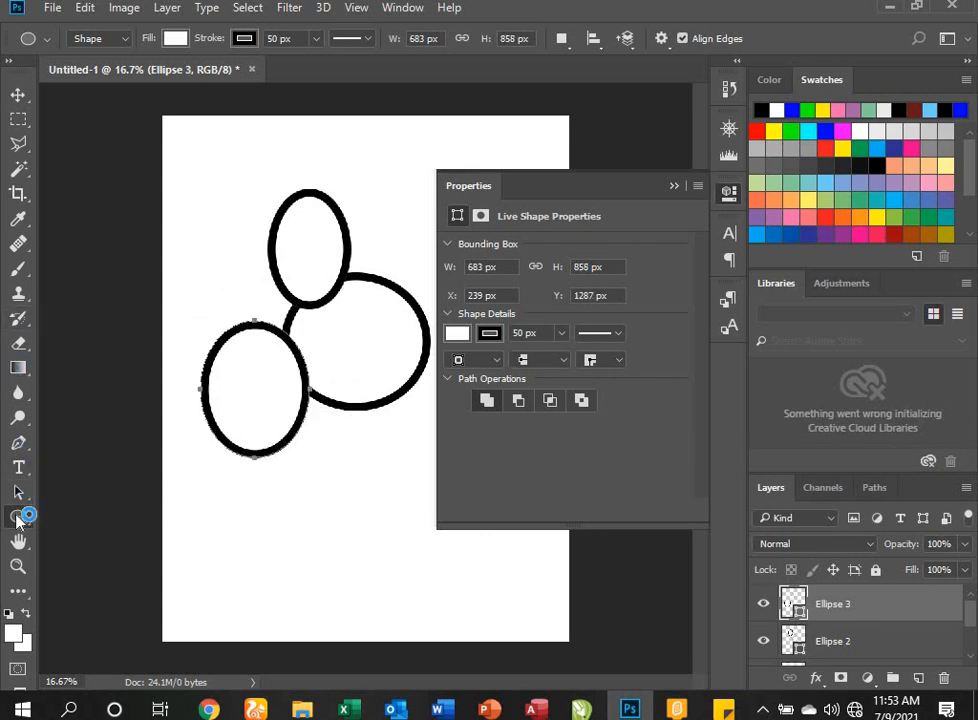
Step: Draw a rounded rectangle about 1079 by 379 px with 10 px corner radii below the ellipses
{"action": "left_click", "coordinate": [17, 517]}
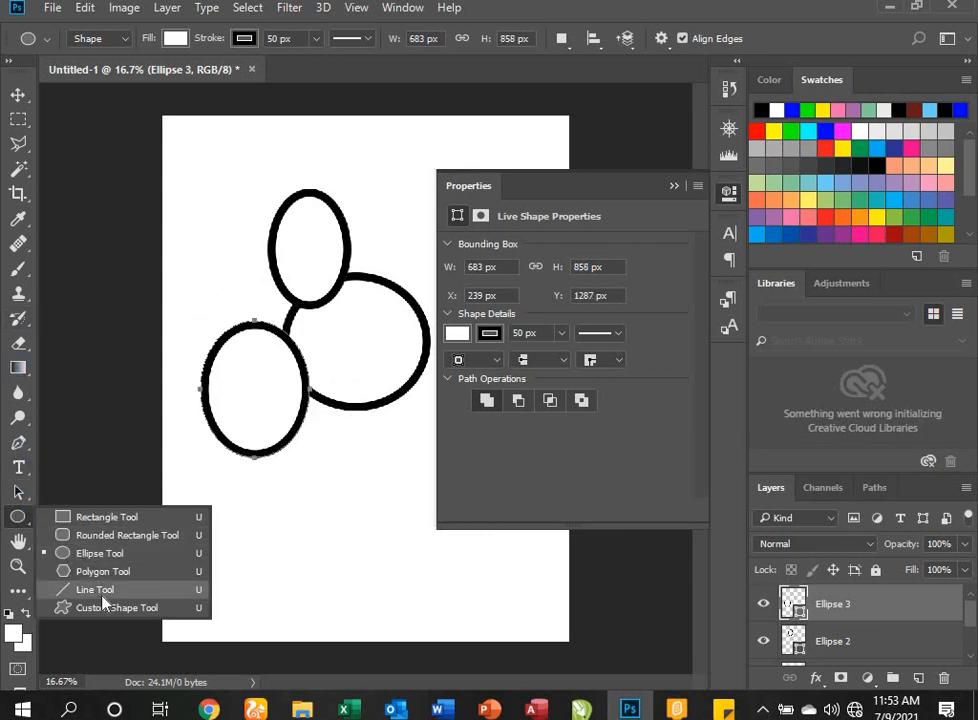
{"action": "left_click", "coordinate": [110, 535]}
{"action": "left_click_drag", "start_coordinate": [238, 491], "coordinate": [409, 548]}
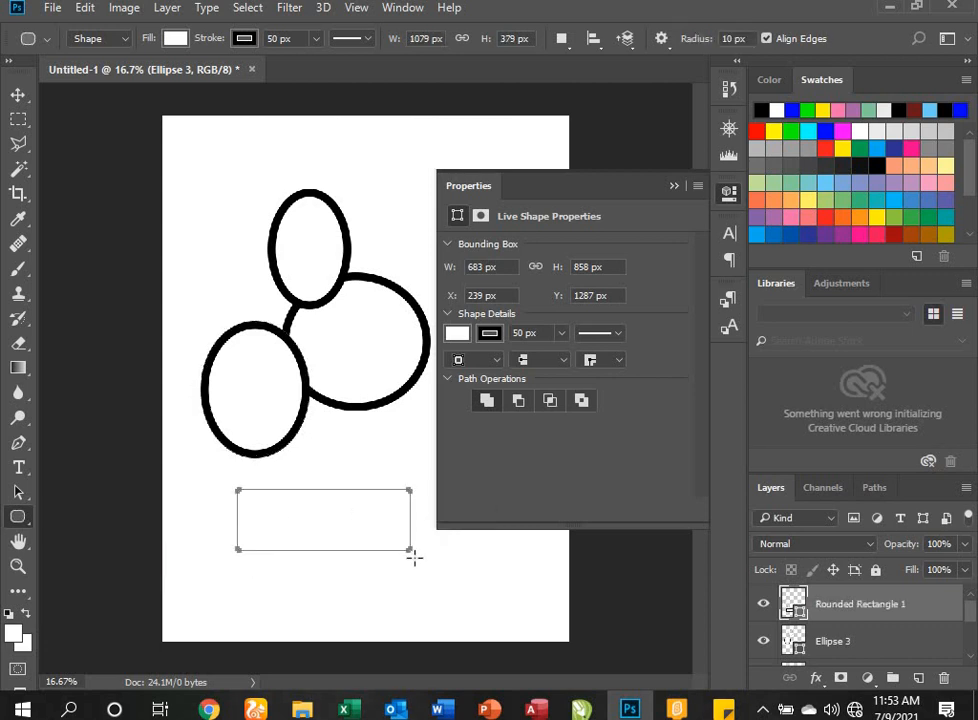
{"action": "left_click", "coordinate": [17, 94]}
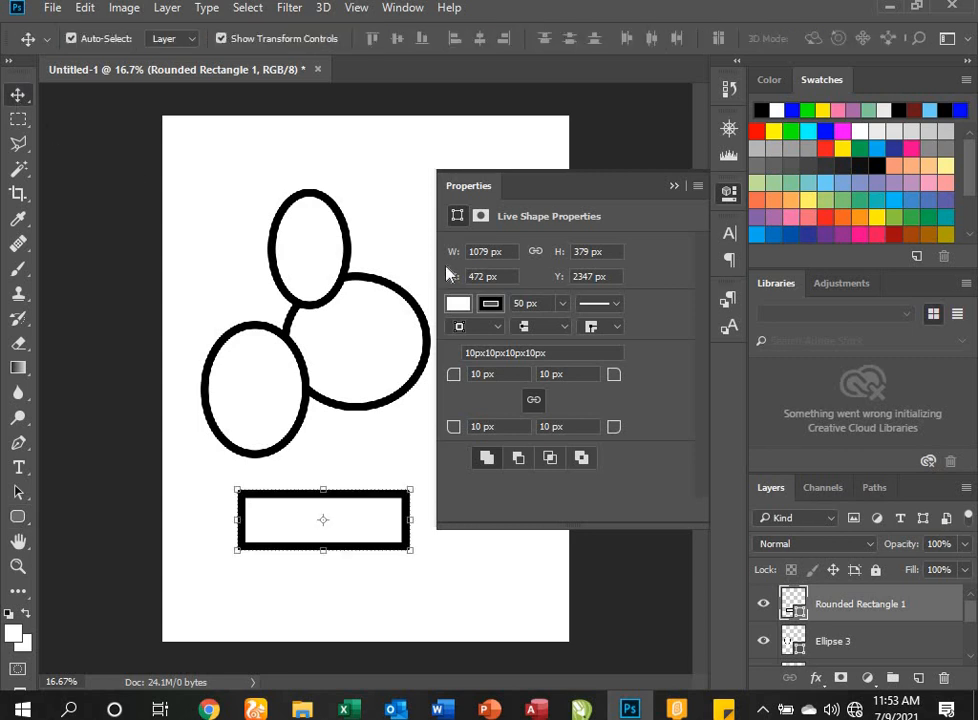
{"action": "left_click", "coordinate": [681, 186]}
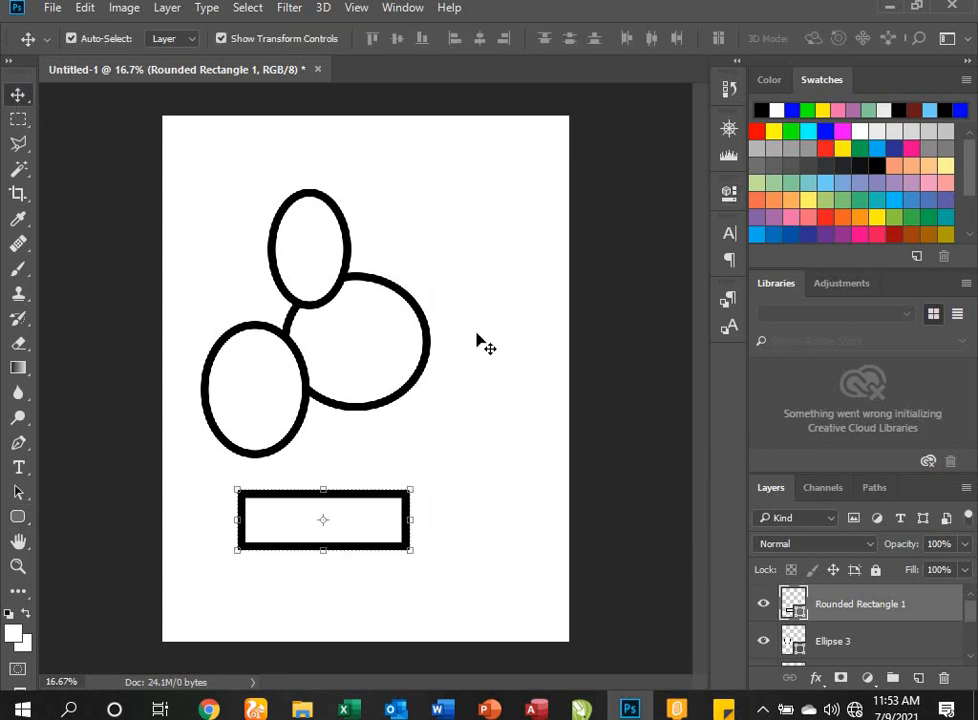
Step: Move the rounded rectangle and the three ellipses apart so that the shapes are spread across the canvas
{"action": "left_click_drag", "start_coordinate": [367, 517], "coordinate": [433, 471]}
{"action": "left_click_drag", "start_coordinate": [392, 344], "coordinate": [460, 289]}
{"action": "left_click_drag", "start_coordinate": [270, 255], "coordinate": [215, 231]}
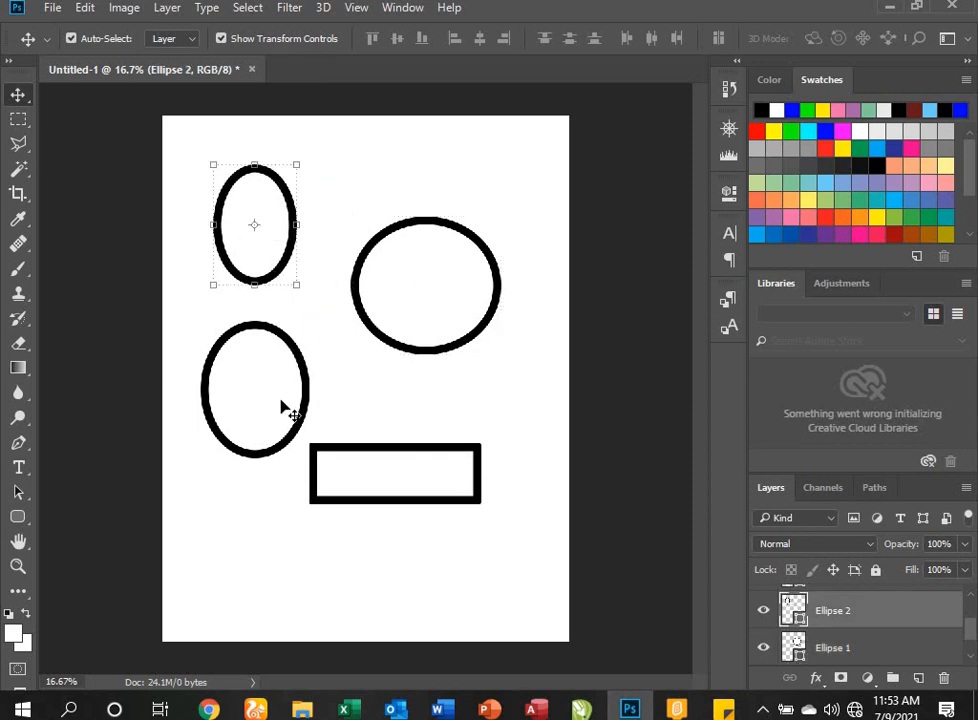
{"action": "left_click_drag", "start_coordinate": [284, 406], "coordinate": [300, 405]}
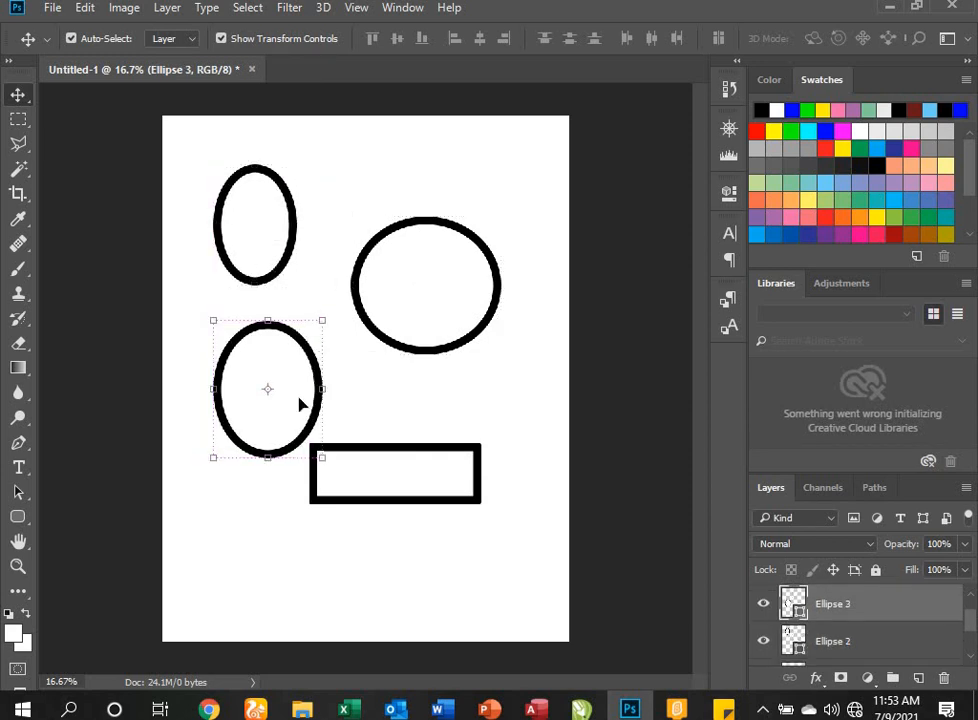
Step: Delete the three ellipses and the rounded rectangle, leaving only the white background layer
{"action": "left_click", "coordinate": [377, 317]}
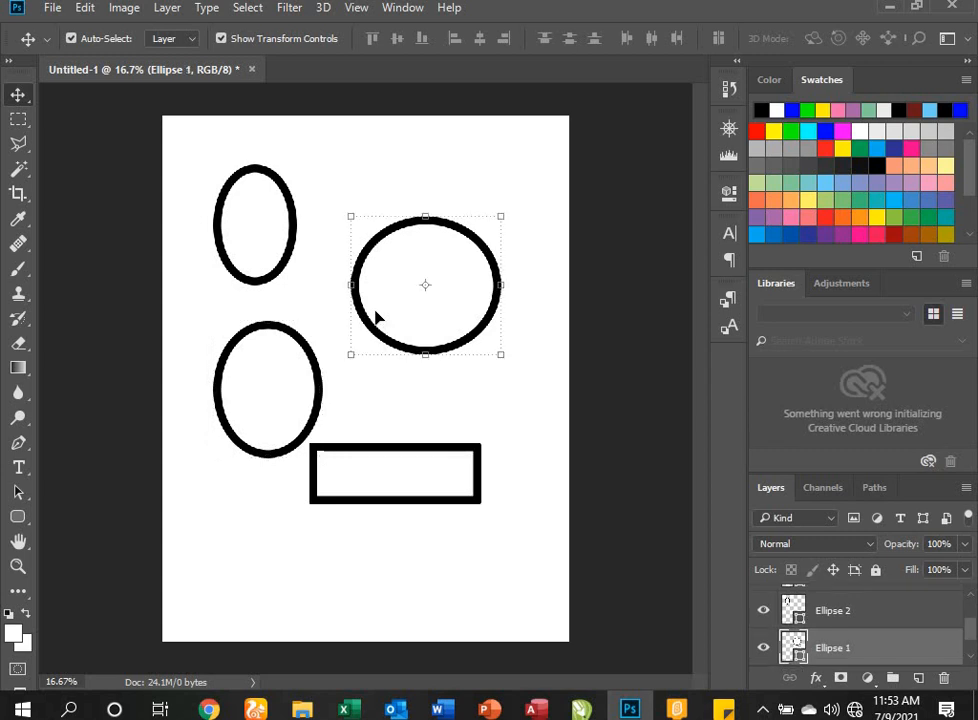
{"action": "left_click", "coordinate": [352, 404]}
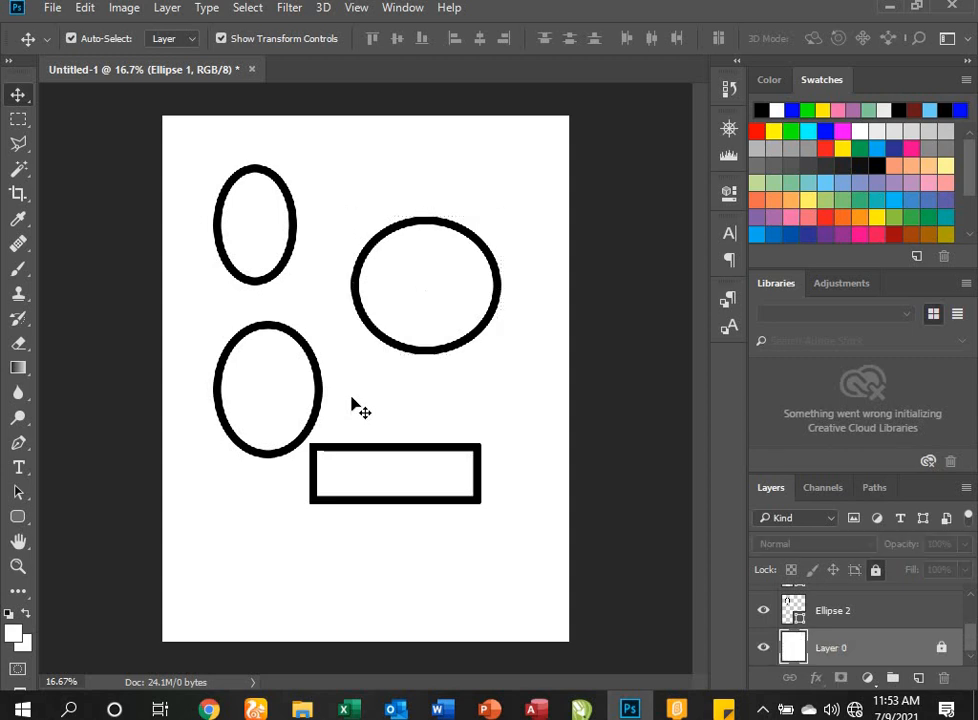
{"action": "key", "text": "Delete"}
{"action": "left_click", "coordinate": [271, 264]}
{"action": "key", "text": "Delete"}
{"action": "left_click", "coordinate": [279, 419]}
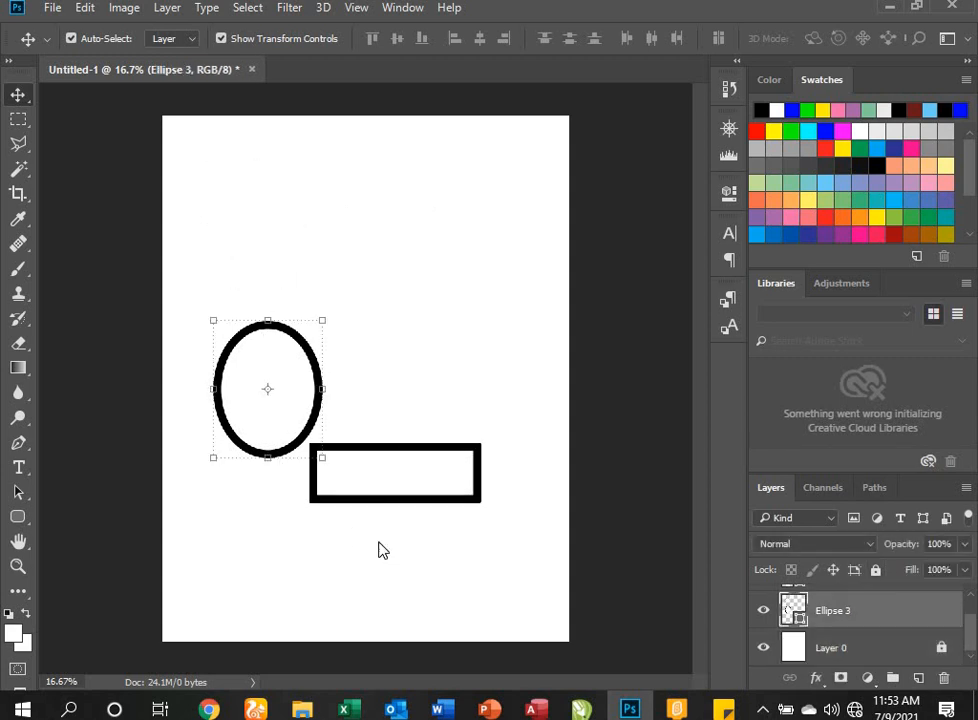
{"action": "key", "text": "Delete"}
{"action": "left_click", "coordinate": [367, 474]}
{"action": "key", "text": "Delete"}
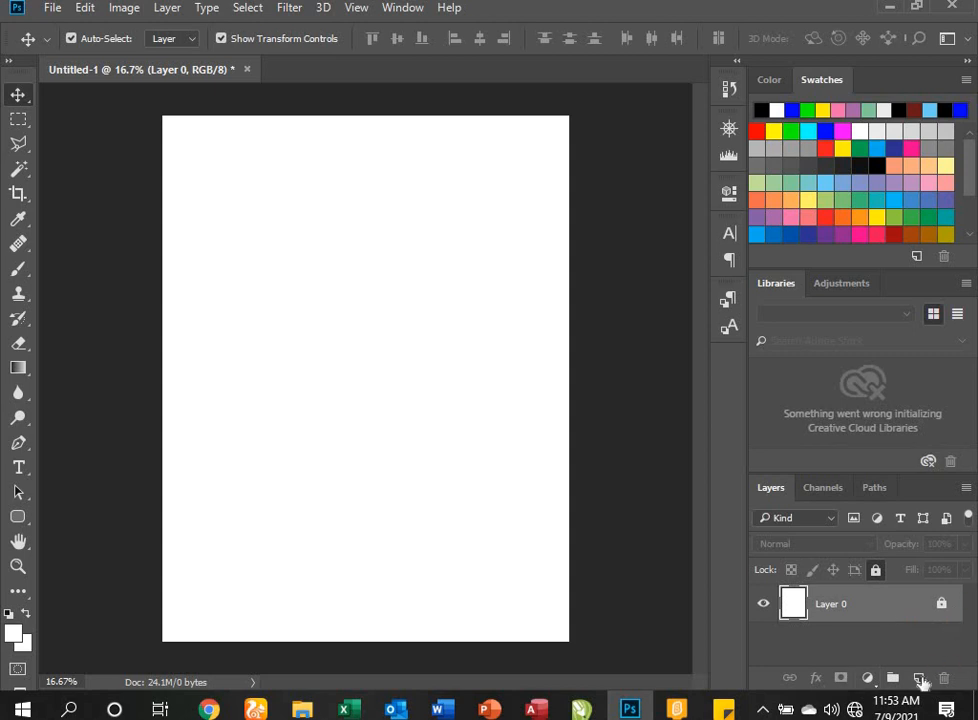
Step: Create a new empty layer and draw a rounded rectangle about 941 by 792 px with 10 px corner radii on it
{"action": "key", "text": "ctrl"}
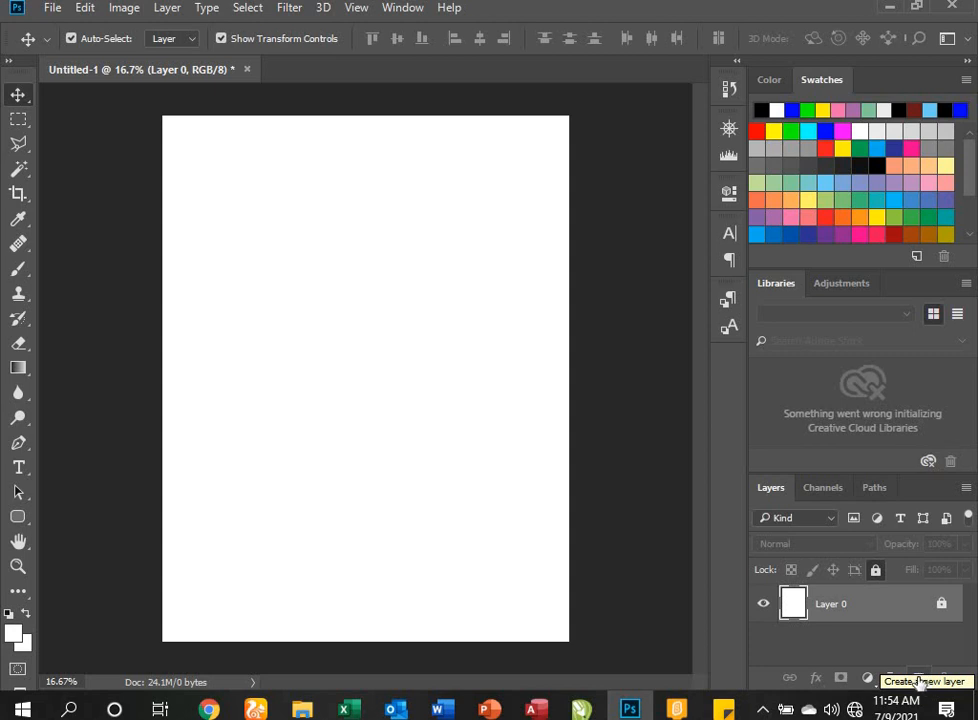
{"action": "left_click", "coordinate": [919, 679]}
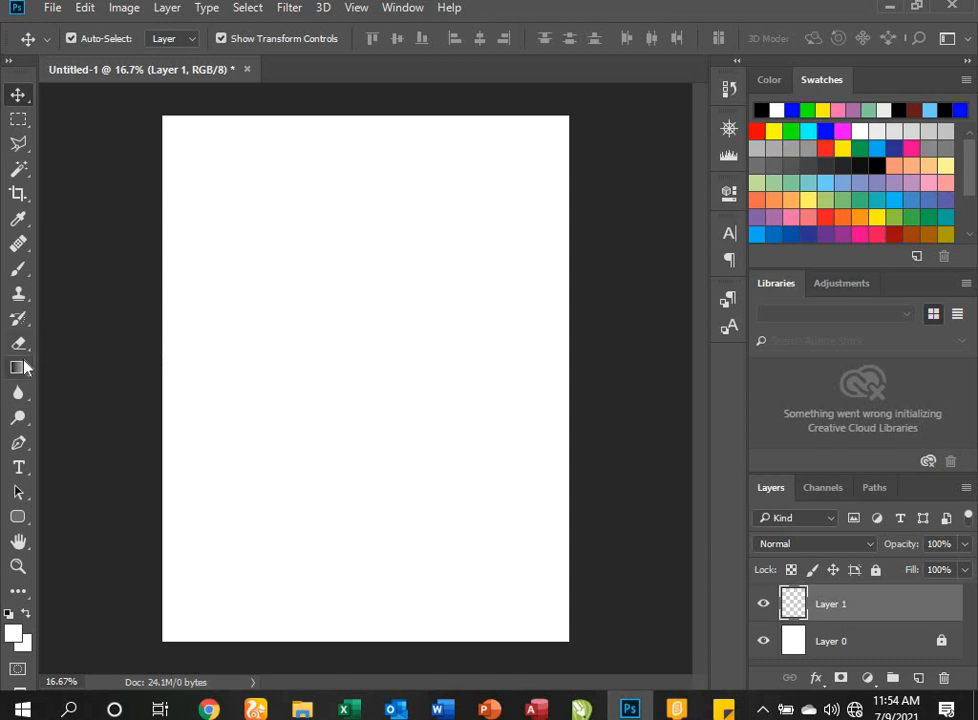
{"action": "left_click", "coordinate": [18, 468]}
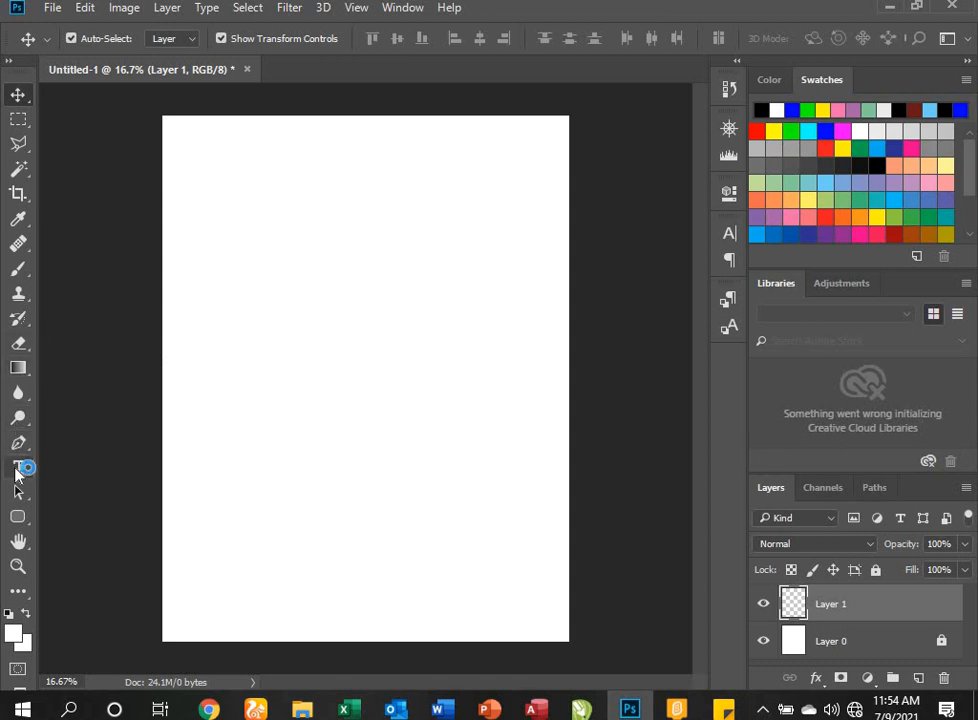
{"action": "left_click", "coordinate": [18, 517]}
{"action": "left_click_drag", "start_coordinate": [232, 318], "coordinate": [382, 441]}
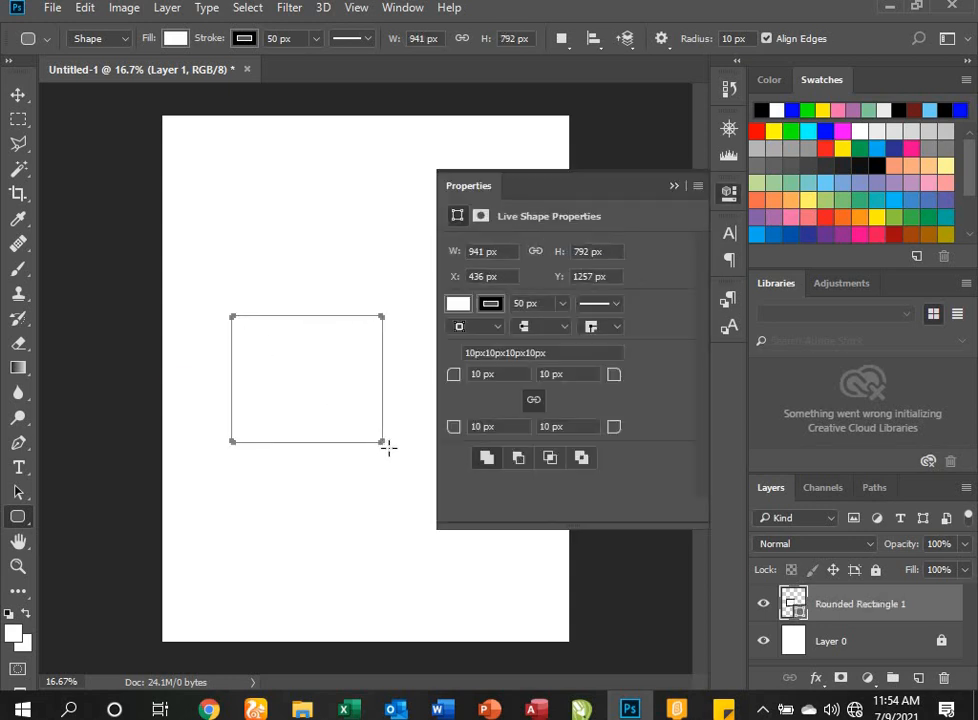
{"action": "left_click", "coordinate": [674, 186]}
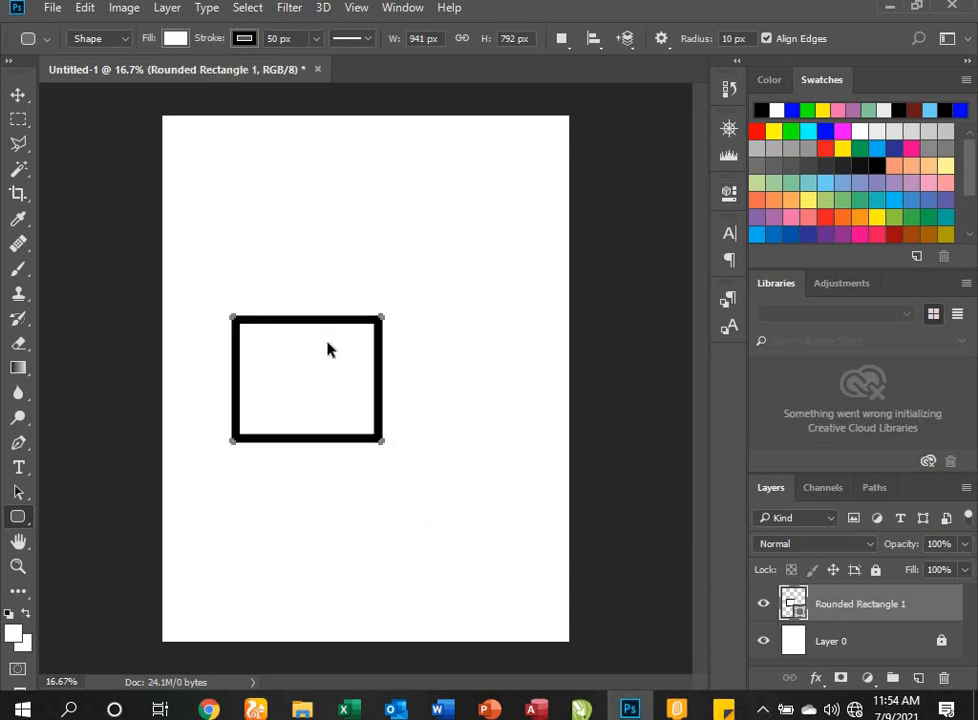
Step: Undo and redo the rounded rectangle, and undo both the rectangle and the new layer
{"action": "key", "text": "ctrl+z"}
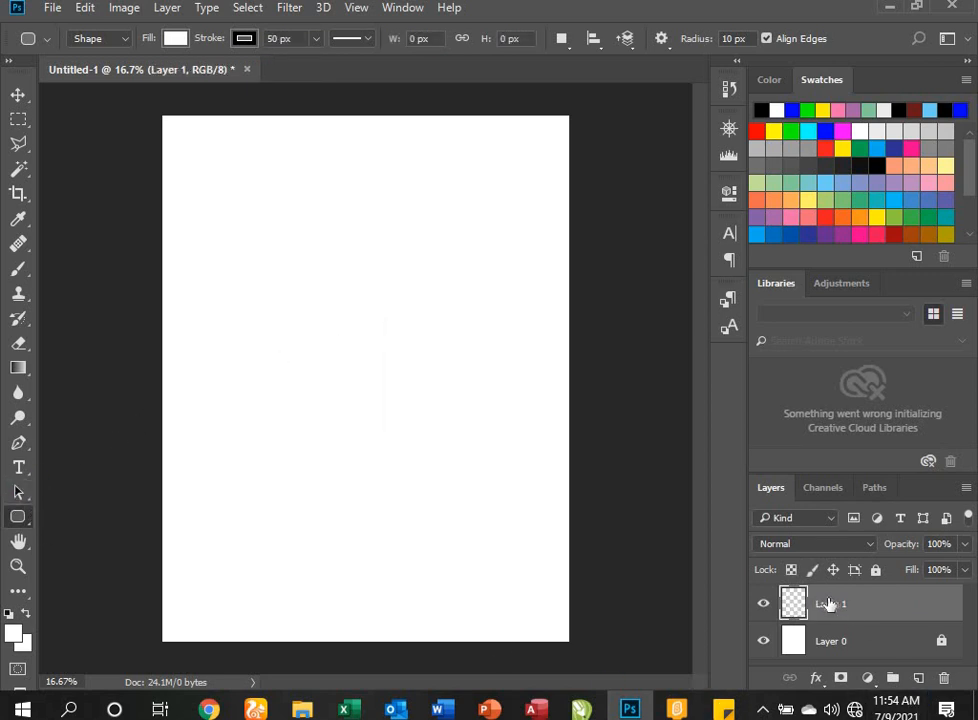
{"action": "key", "text": "ctrl+shift+z"}
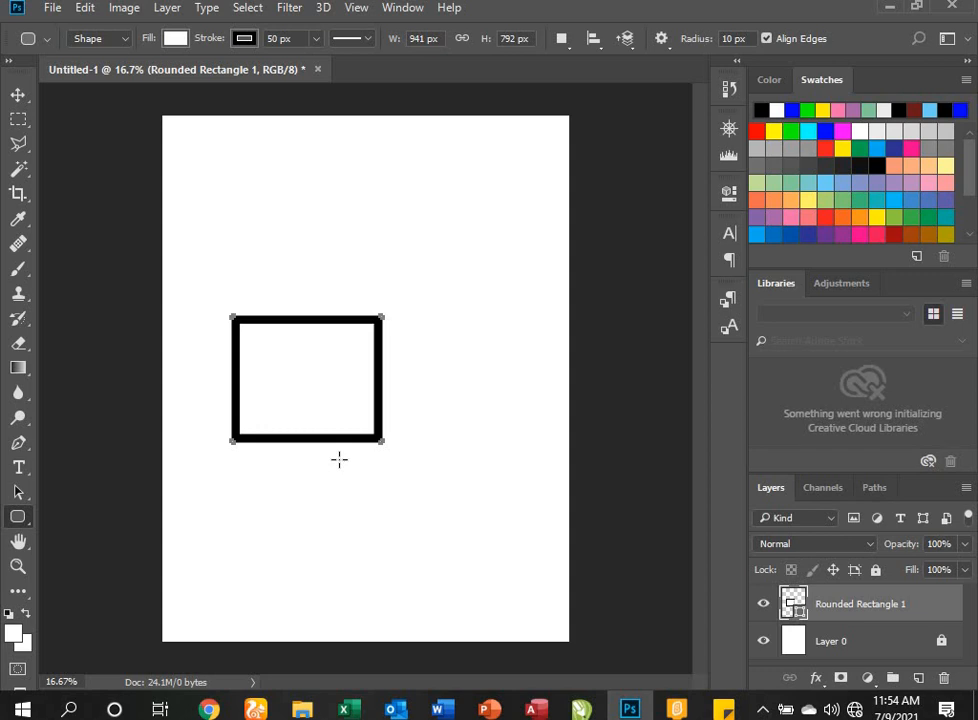
{"action": "key", "text": "ctrl+z"}
{"action": "key", "text": "ctrl+z"}
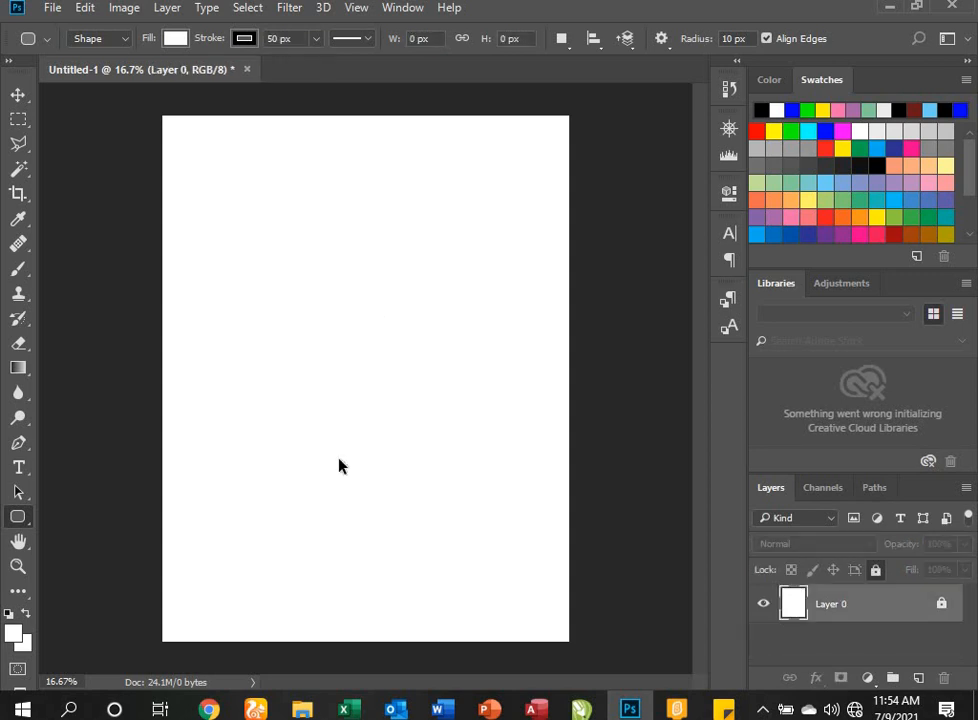
Step: With the Move tool active, open image 1 from the Pics folder in Pictures as a separate document
{"action": "left_click", "coordinate": [17, 94]}
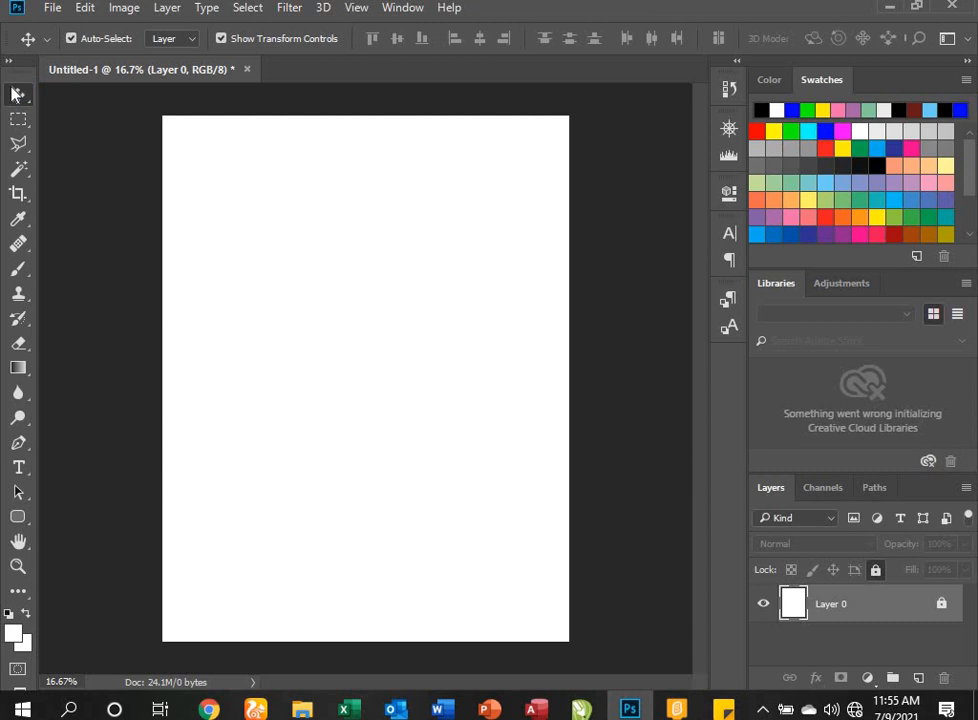
{"action": "left_click", "coordinate": [543, 370]}
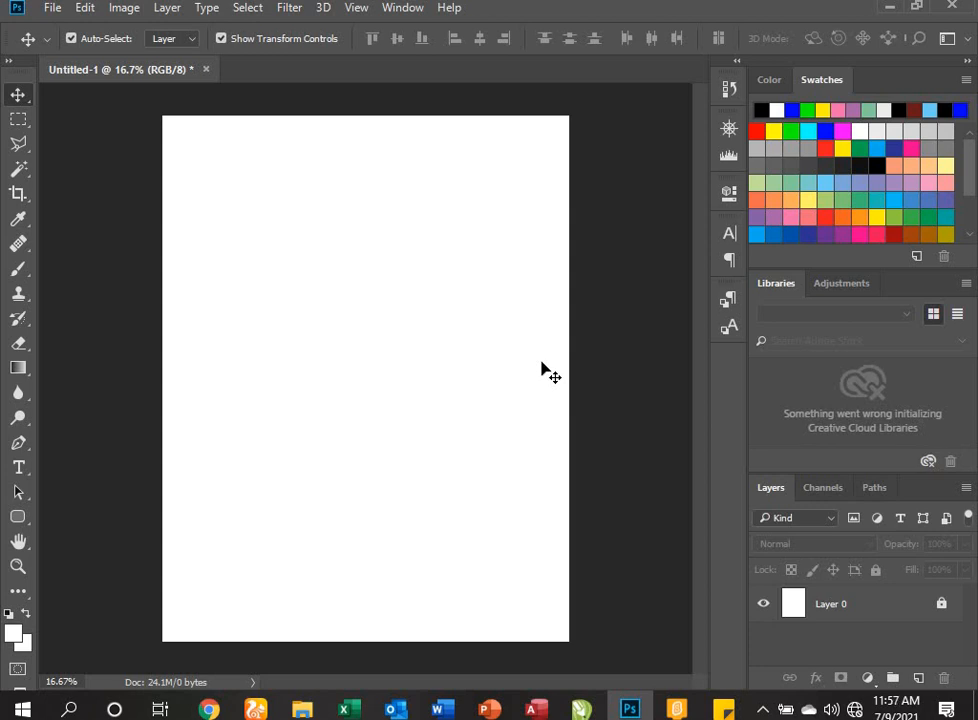
{"action": "key", "text": "ctrl"}
{"action": "key", "text": "ctrl+o"}
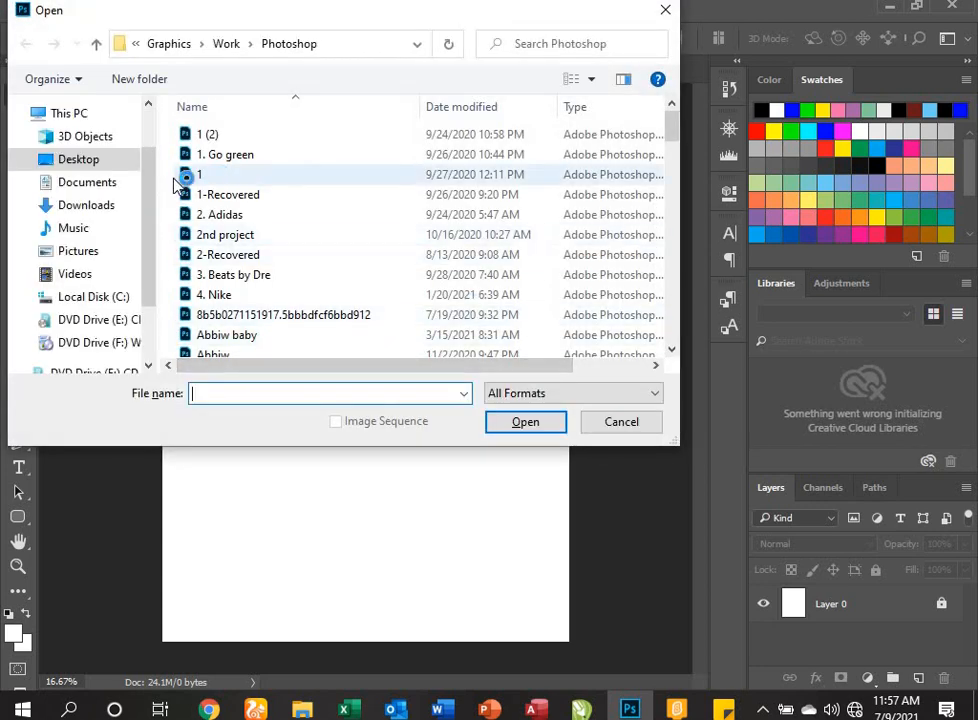
{"action": "left_click", "coordinate": [80, 253]}
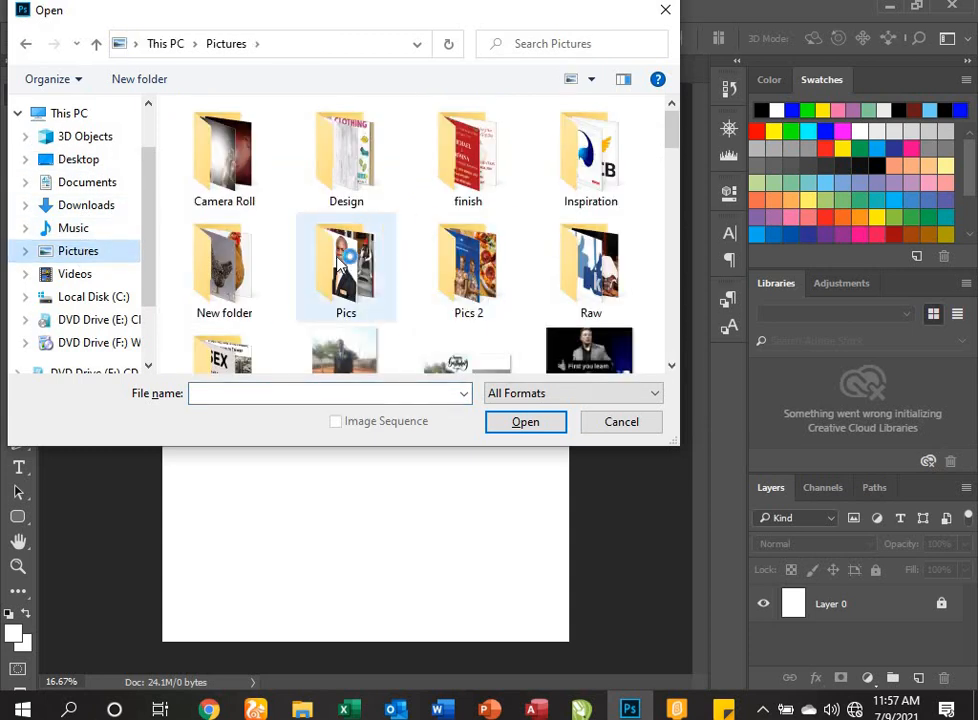
{"action": "double_click", "coordinate": [338, 262]}
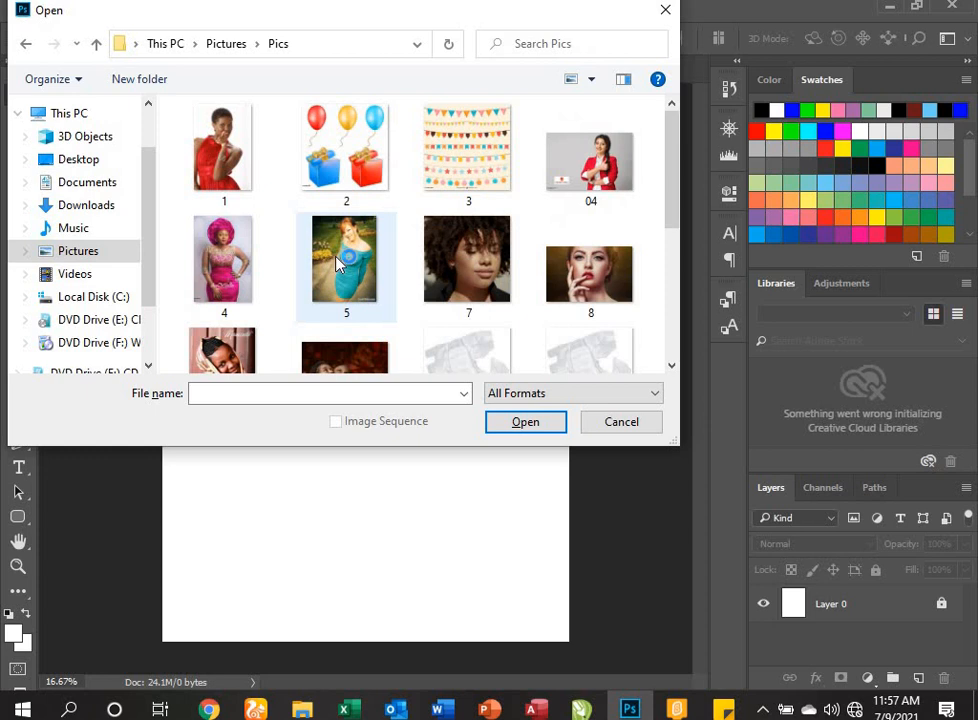
{"action": "left_click", "coordinate": [215, 162]}
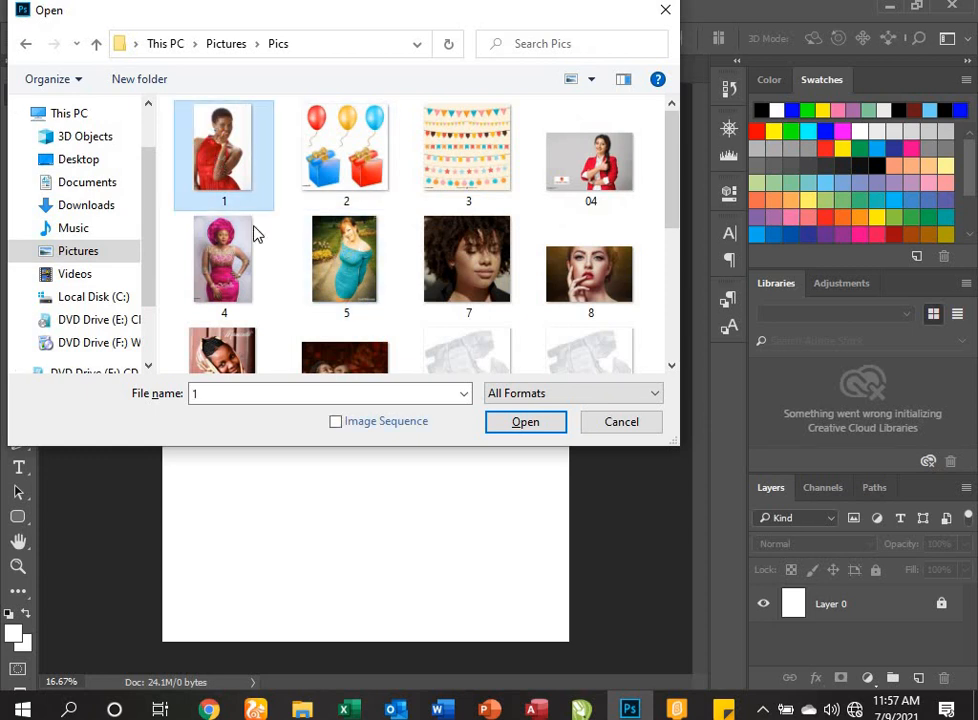
{"action": "left_click", "coordinate": [534, 424]}
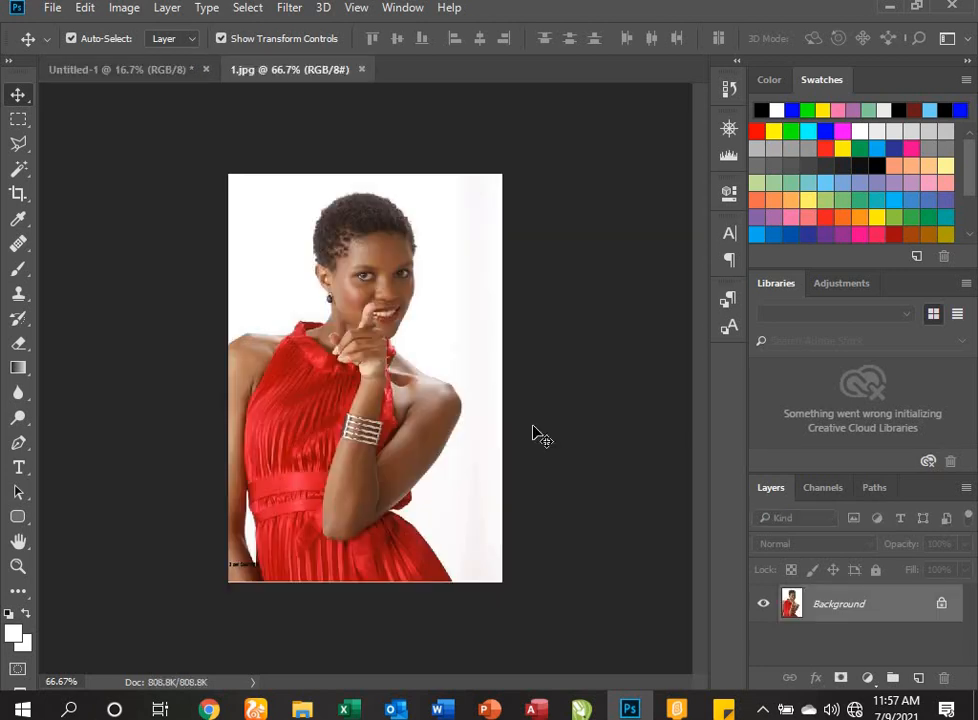
Step: Switch between the Untitled-1 and 1.jpg documents to compare the blank canvas with the opened photo
{"action": "left_click", "coordinate": [113, 70]}
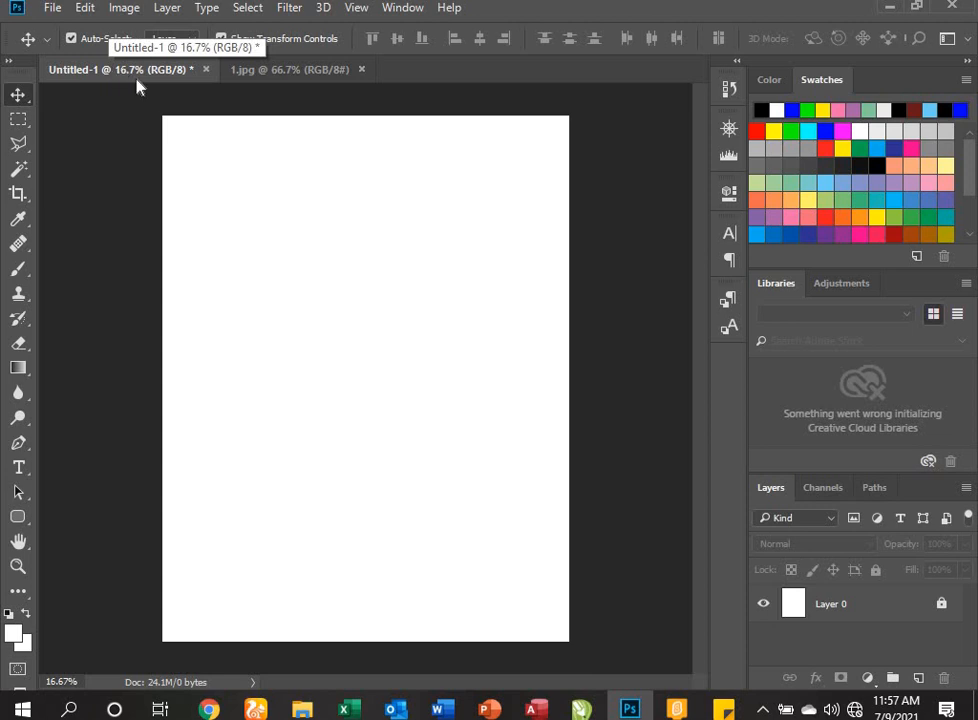
{"action": "left_click", "coordinate": [322, 70]}
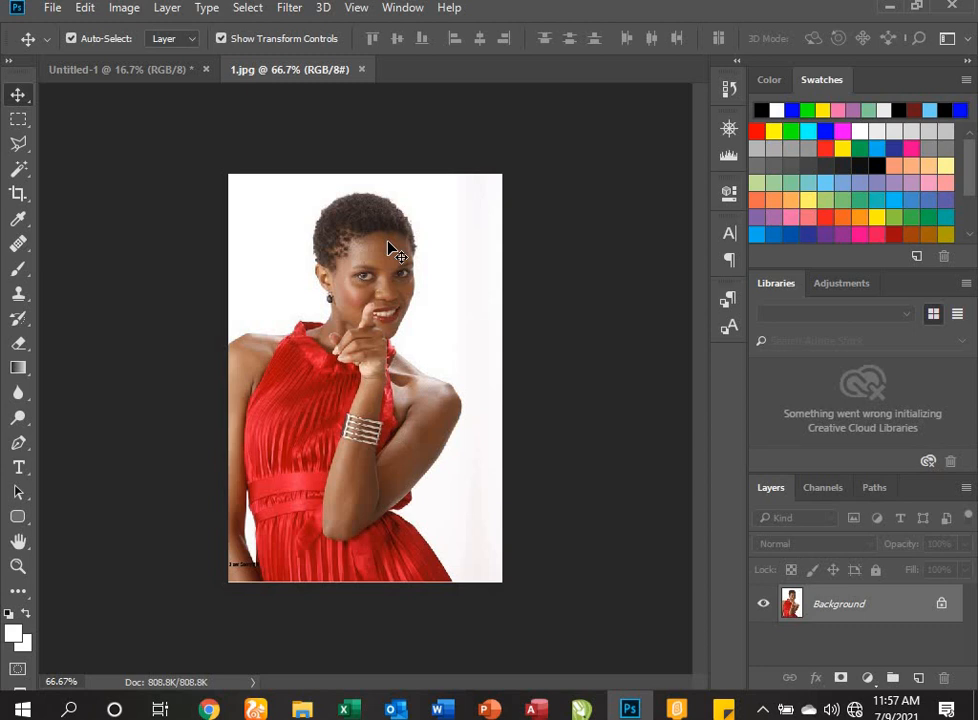
{"action": "left_click", "coordinate": [307, 605]}
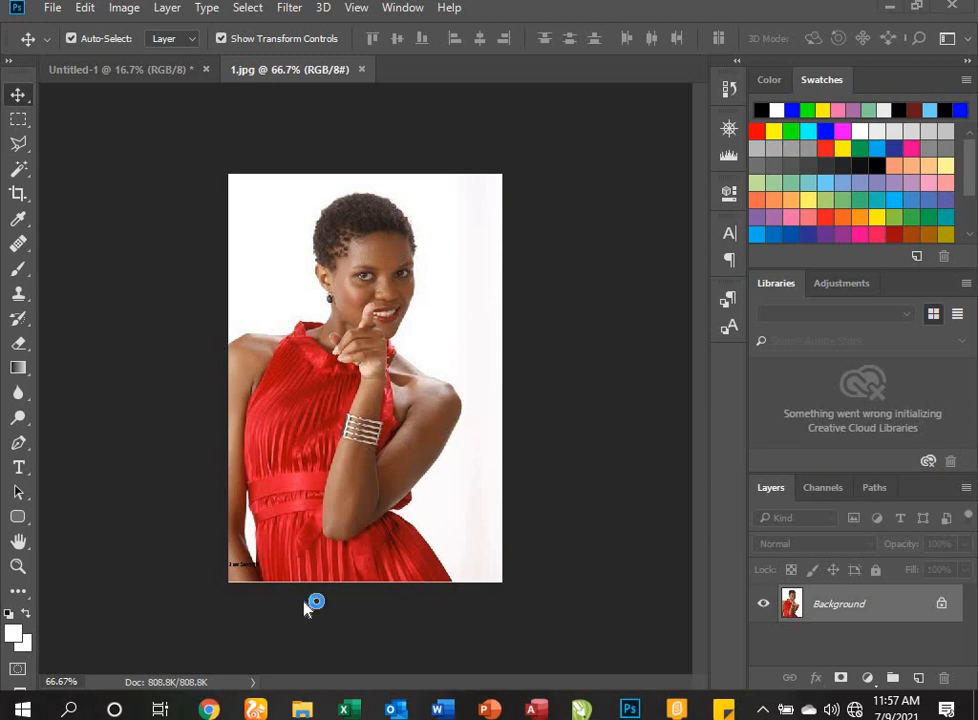
Step: Place image 04 from the Pics folder as a linked file in Untitled-1 at its default size, and delete it
{"action": "left_click", "coordinate": [52, 8]}
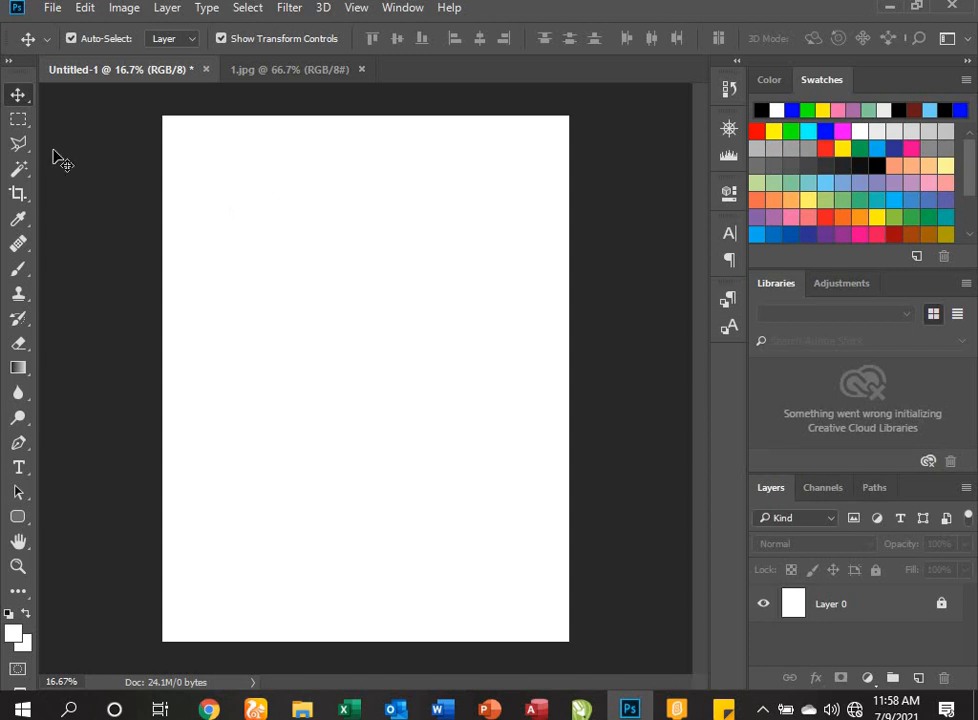
{"action": "left_click", "coordinate": [52, 9]}
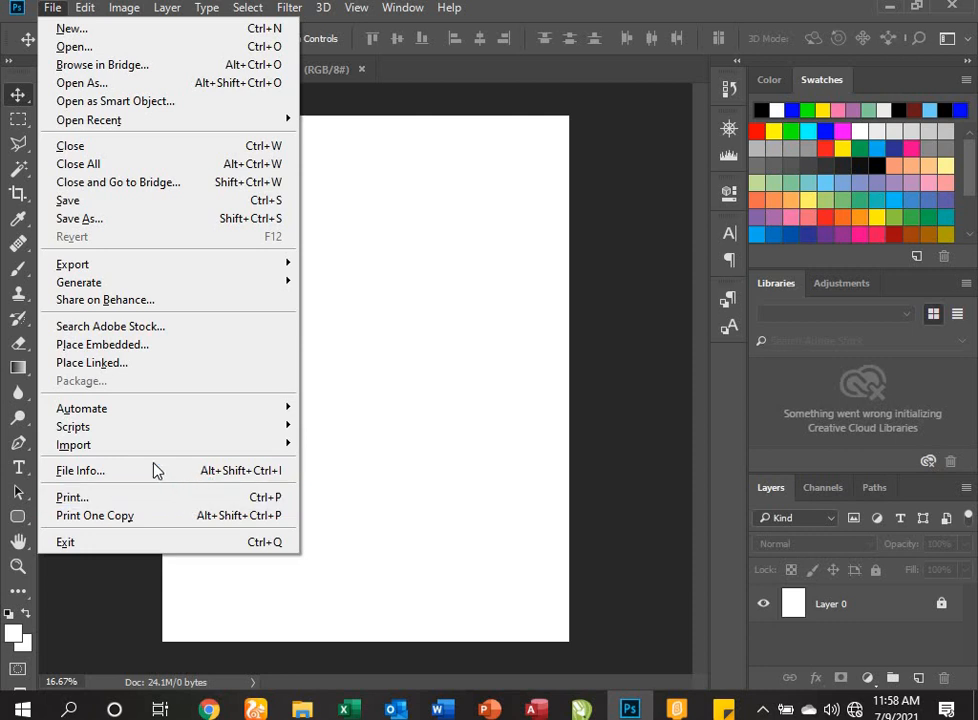
{"action": "left_click", "coordinate": [140, 372]}
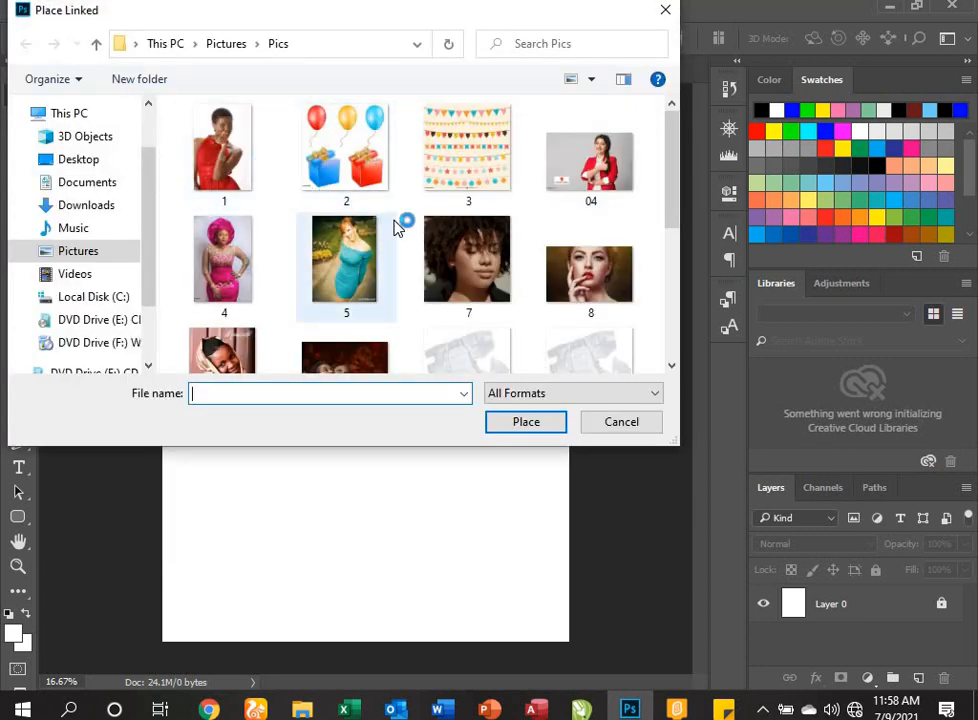
{"action": "left_click", "coordinate": [600, 208]}
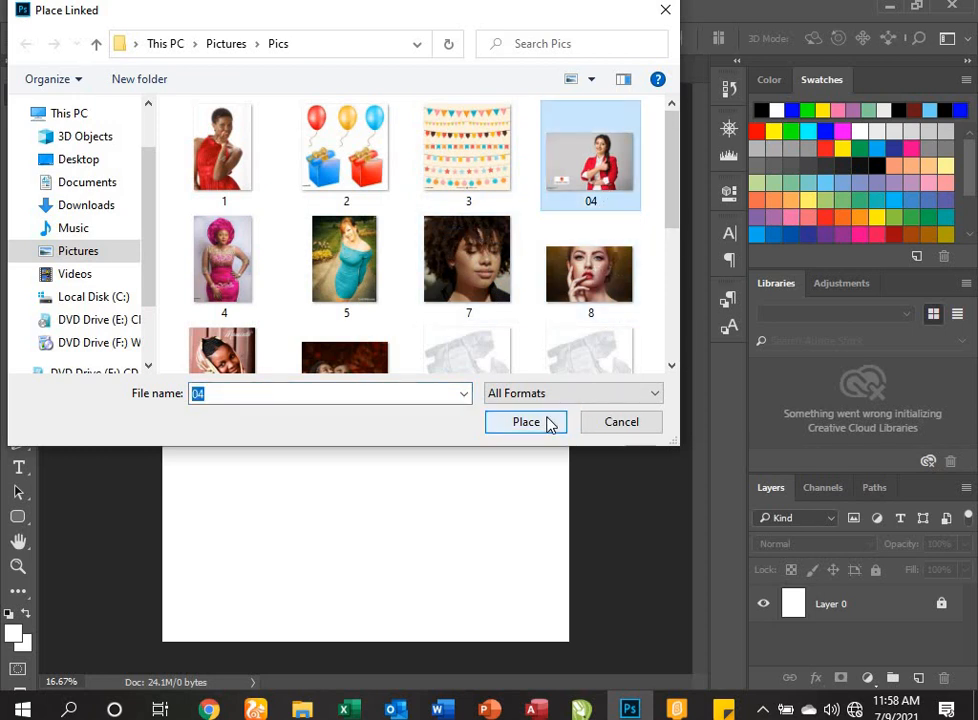
{"action": "left_click", "coordinate": [549, 423]}
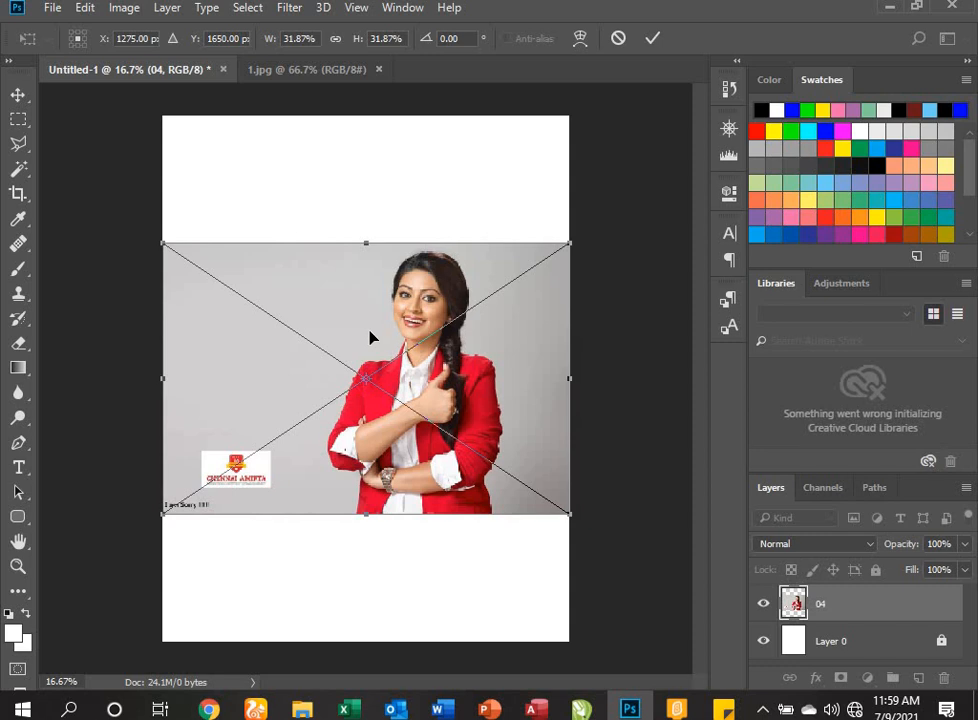
{"action": "key", "text": "Return"}
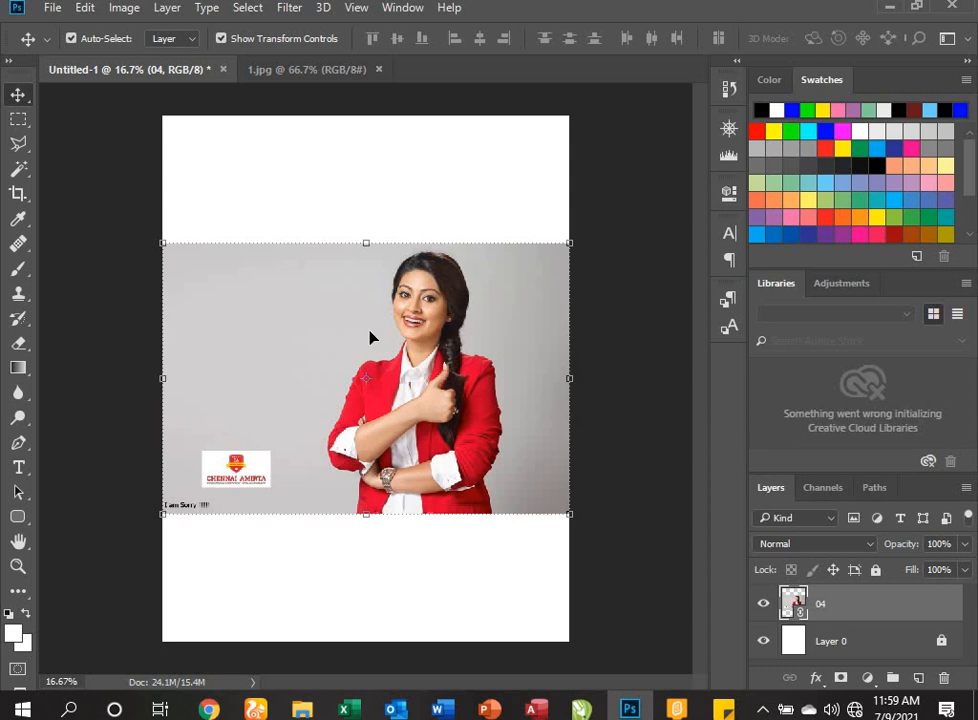
{"action": "key", "text": "Delete"}
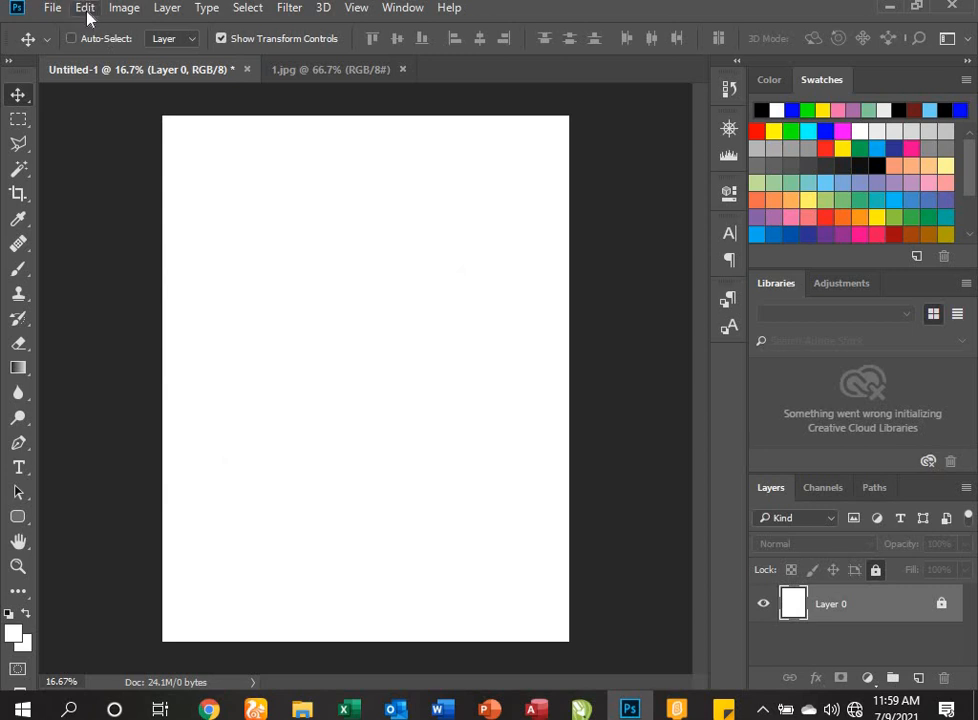
Step: Open image 04 from the Pics folder as its own document, and bring the 1.jpg document to the front
{"action": "key", "text": "ctrl+o"}
{"action": "left_click", "coordinate": [576, 195]}
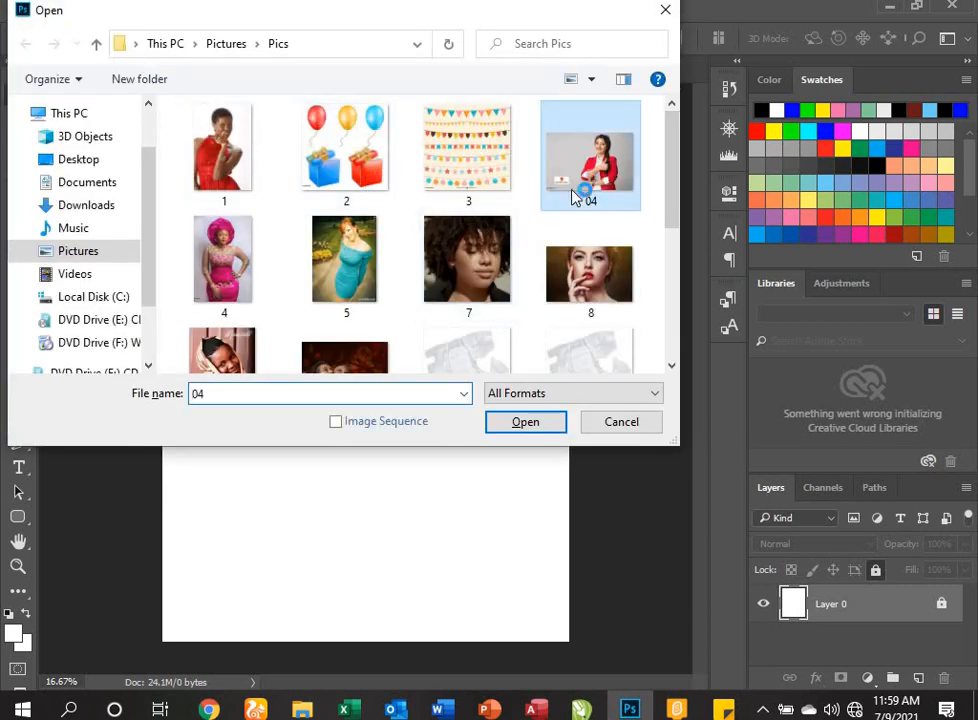
{"action": "left_click", "coordinate": [546, 424]}
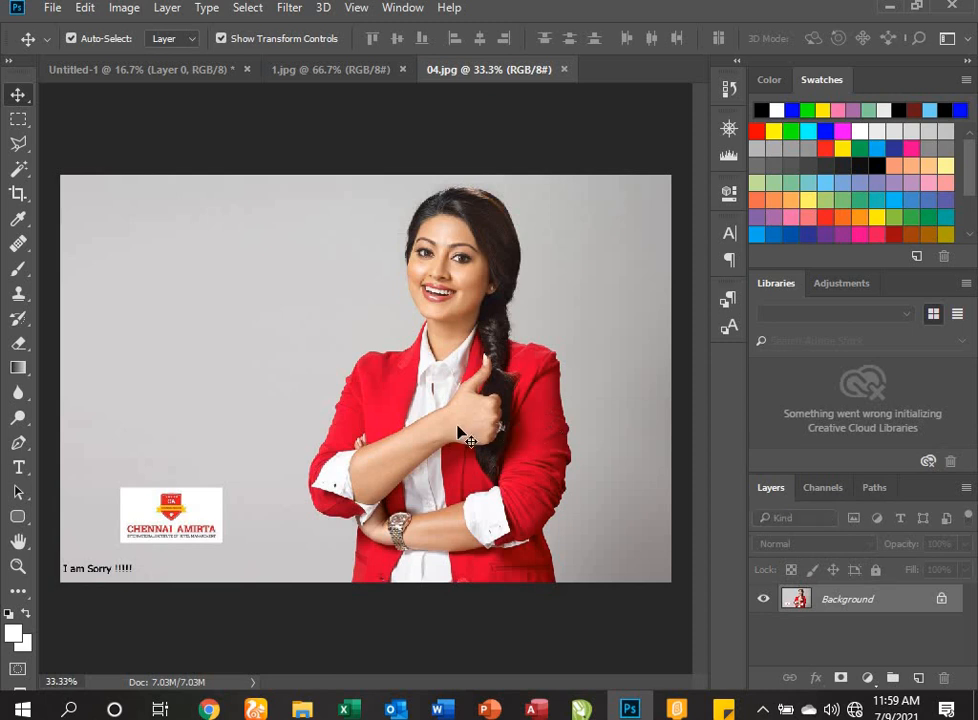
{"action": "left_click", "coordinate": [210, 72]}
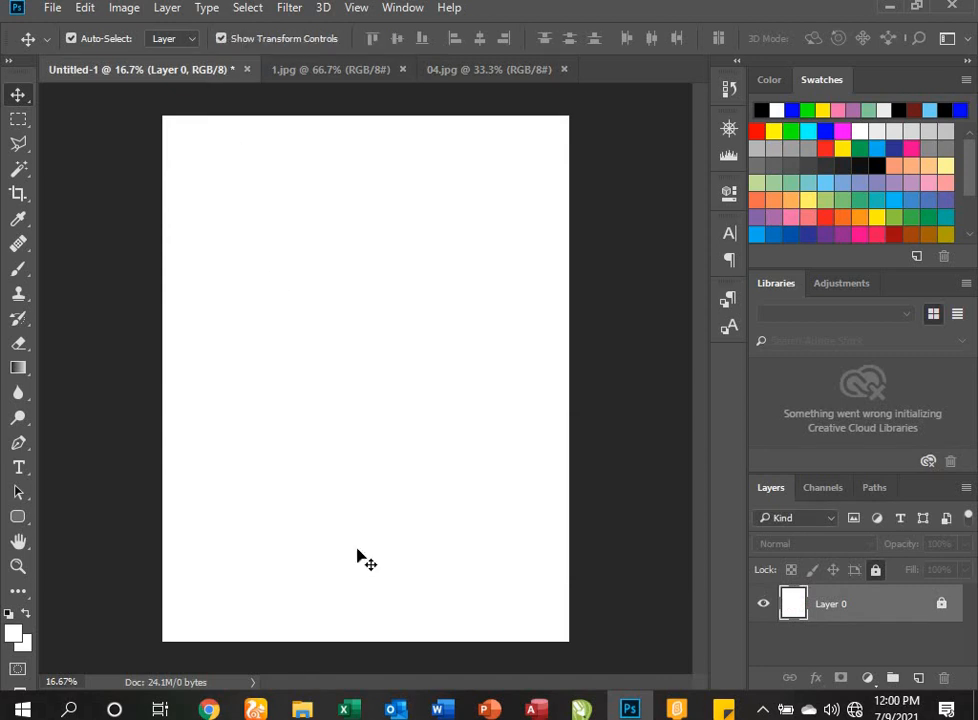
{"action": "left_click", "coordinate": [350, 68]}
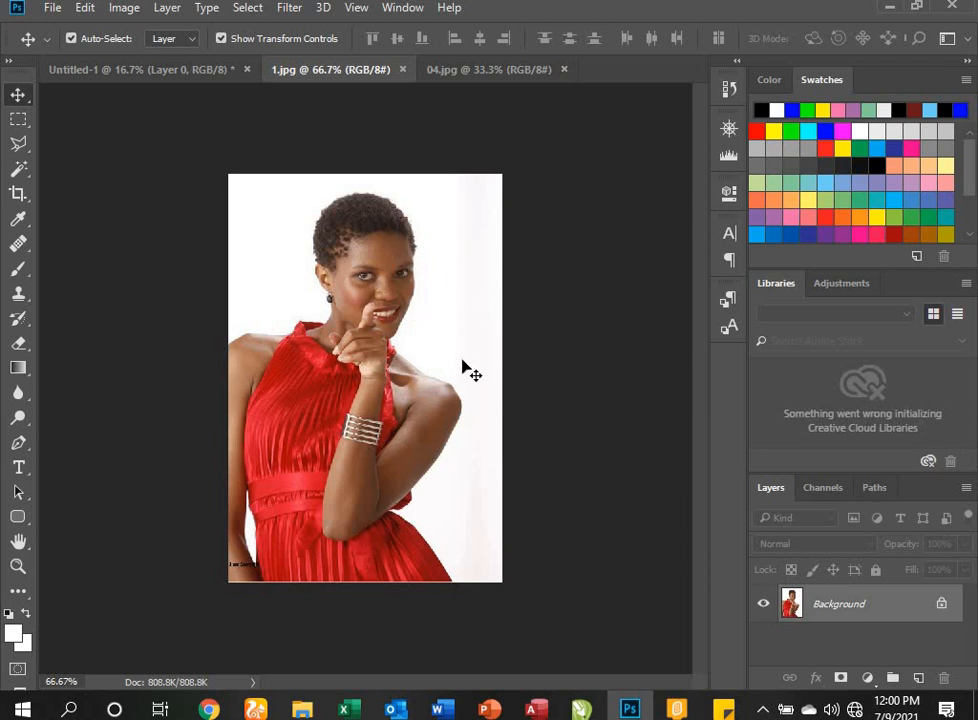
Step: Compare the Untitled-1, 04.jpg and 1.jpg documents by viewing them in turn
{"action": "left_click", "coordinate": [190, 70]}
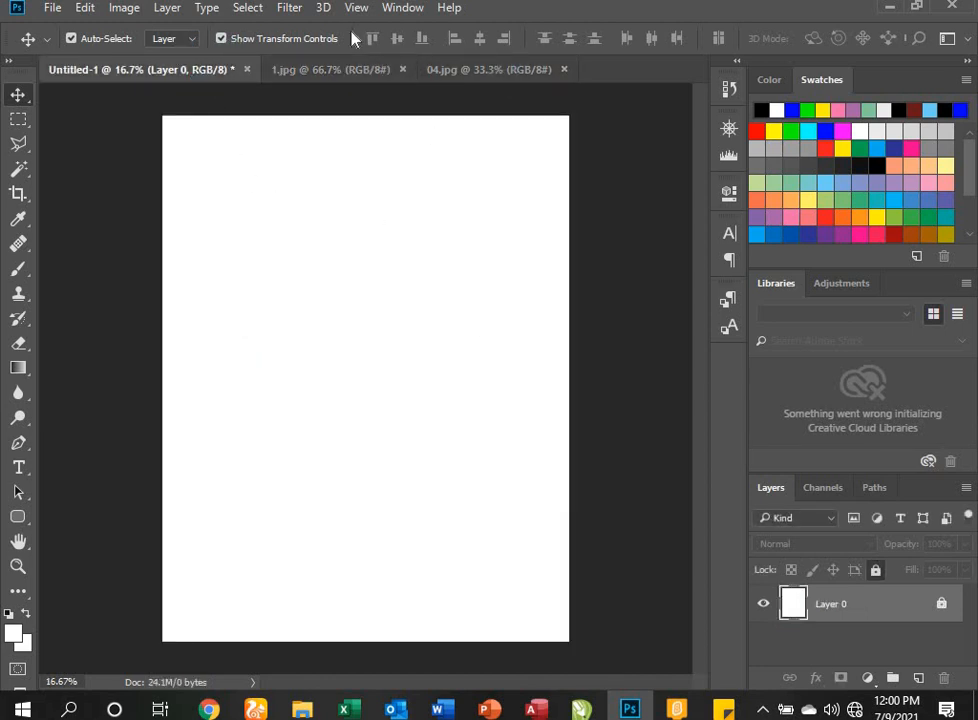
{"action": "left_click", "coordinate": [471, 72]}
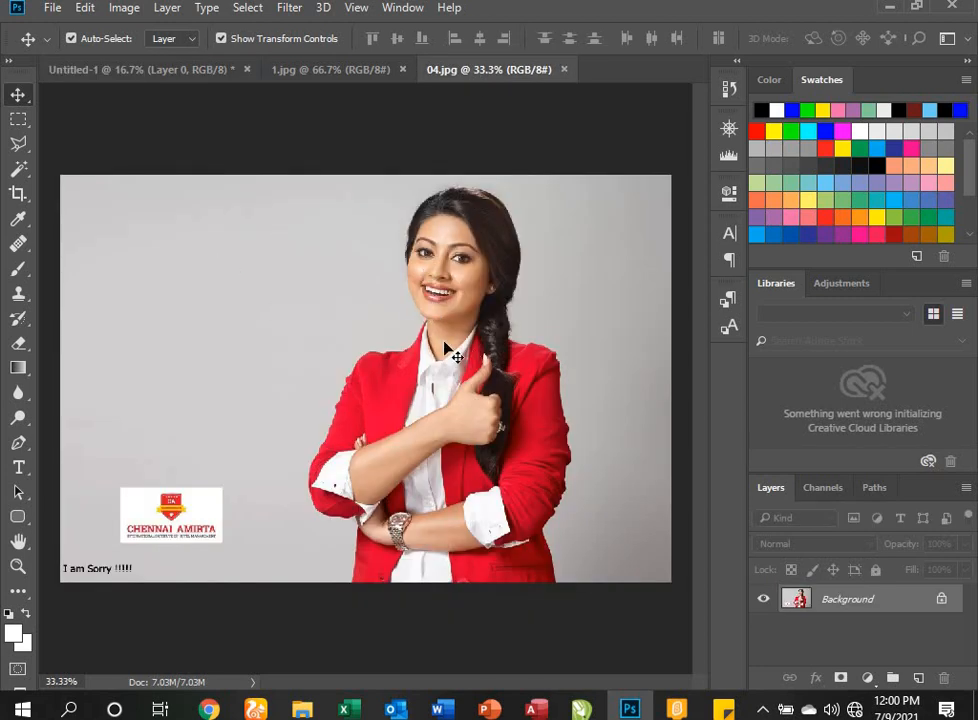
{"action": "left_click", "coordinate": [330, 70]}
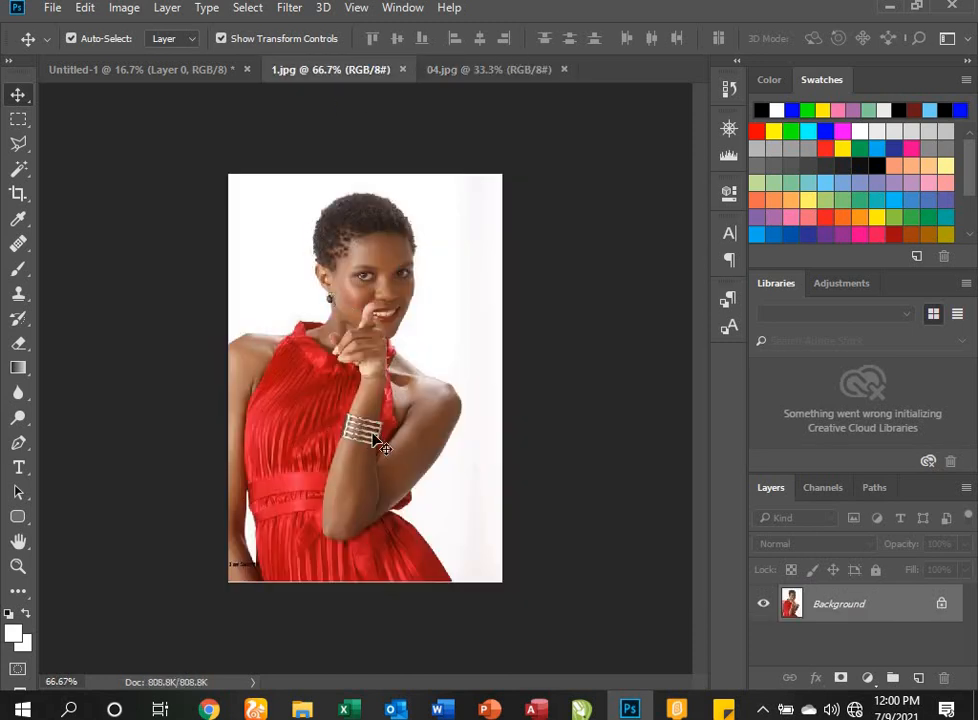
{"action": "left_click", "coordinate": [510, 79]}
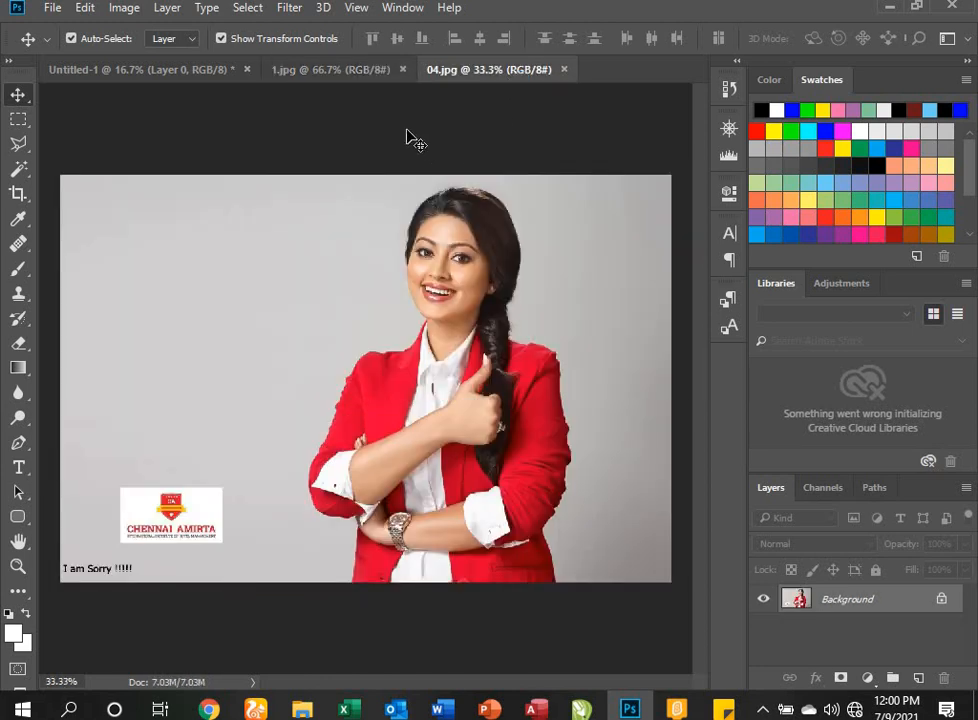
Step: Copy the 1.jpg photo into the 04.jpg document, placing it over the woman's folded arm and the empty area beside her
{"action": "left_click", "coordinate": [372, 72]}
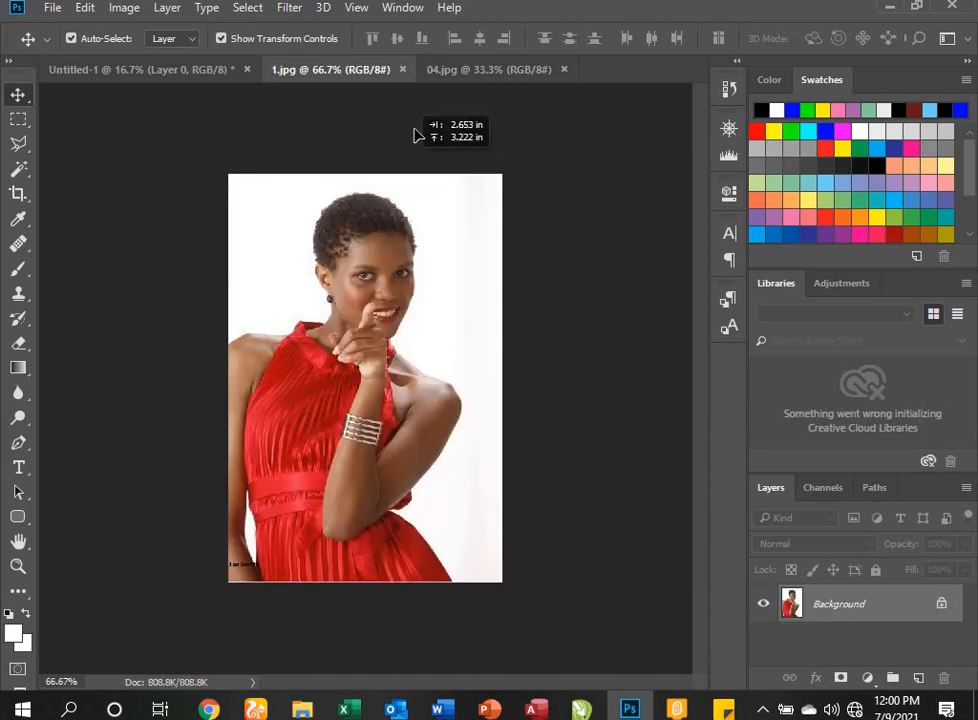
{"action": "left_click", "coordinate": [450, 80]}
{"action": "left_click_drag", "start_coordinate": [450, 80], "coordinate": [279, 404]}
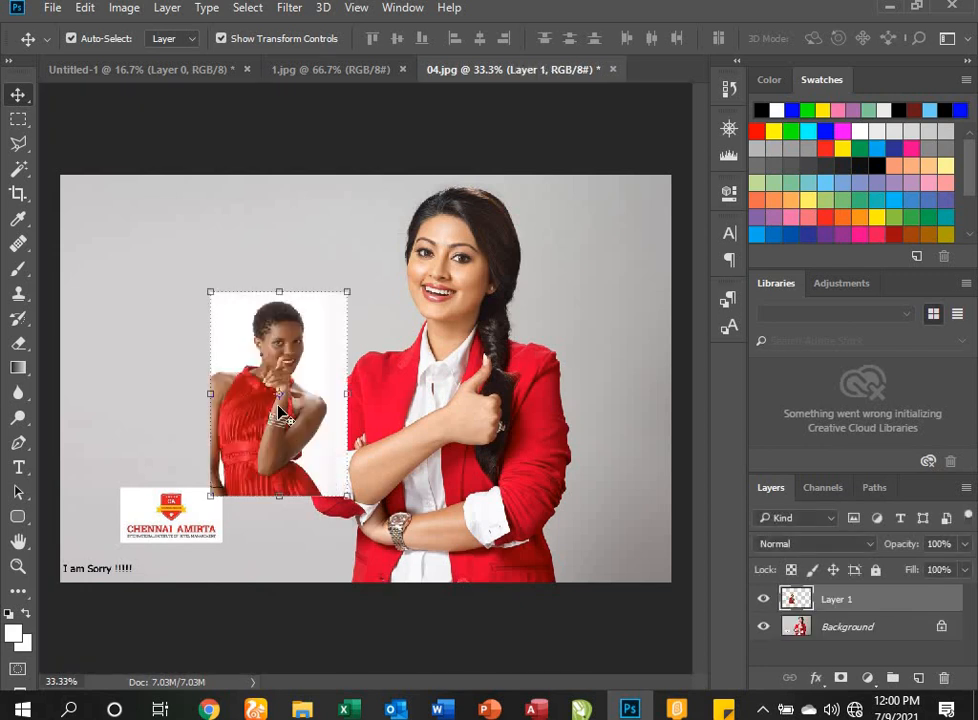
Step: Move the copied photo within 04.jpg, undo the last move, and delete the copied photo's layer
{"action": "left_click_drag", "start_coordinate": [306, 344], "coordinate": [258, 371]}
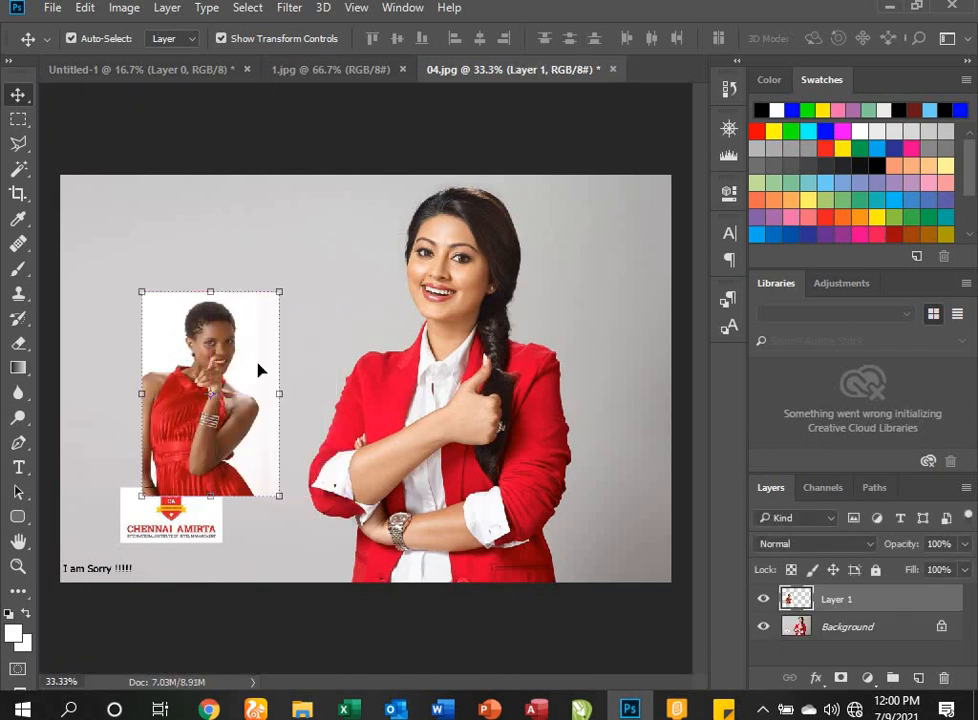
{"action": "left_click_drag", "start_coordinate": [258, 371], "coordinate": [327, 371]}
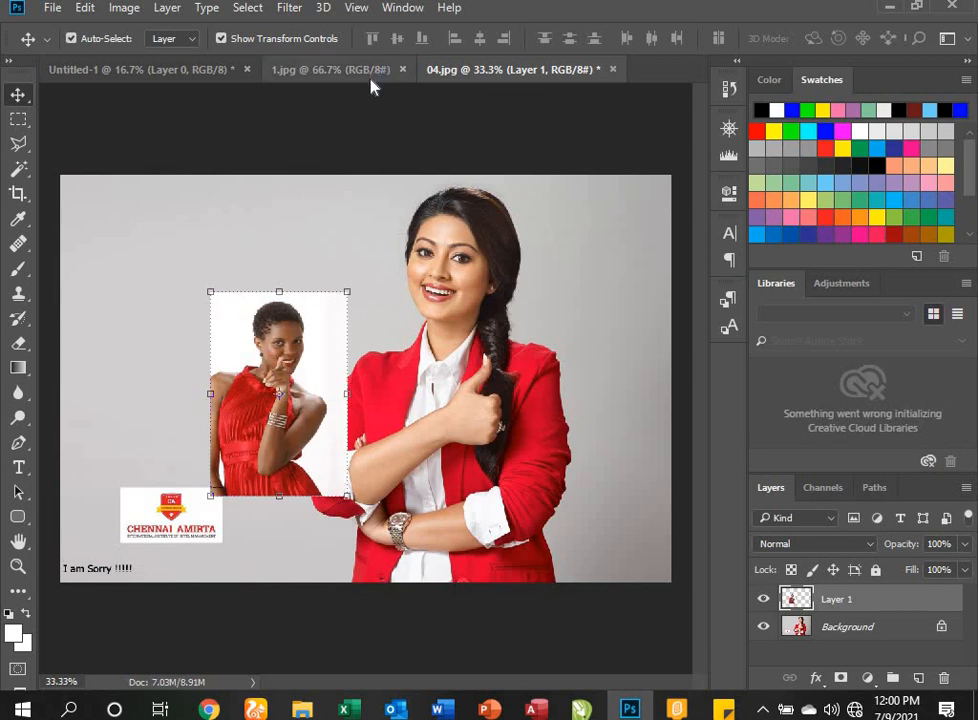
{"action": "key", "text": "ctrl+z"}
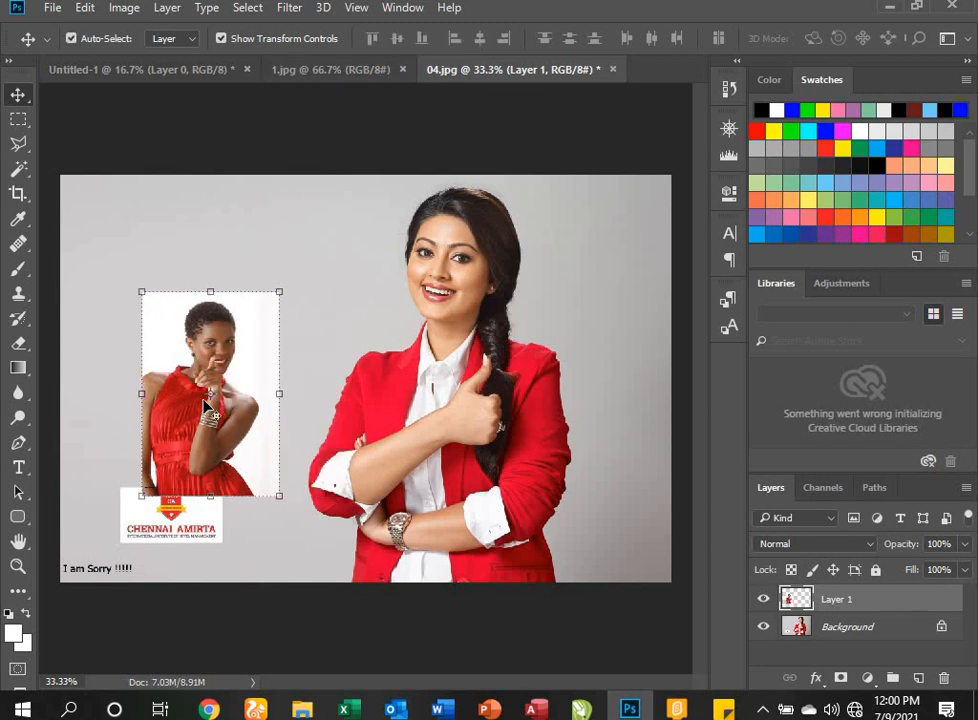
{"action": "key", "text": "Delete"}
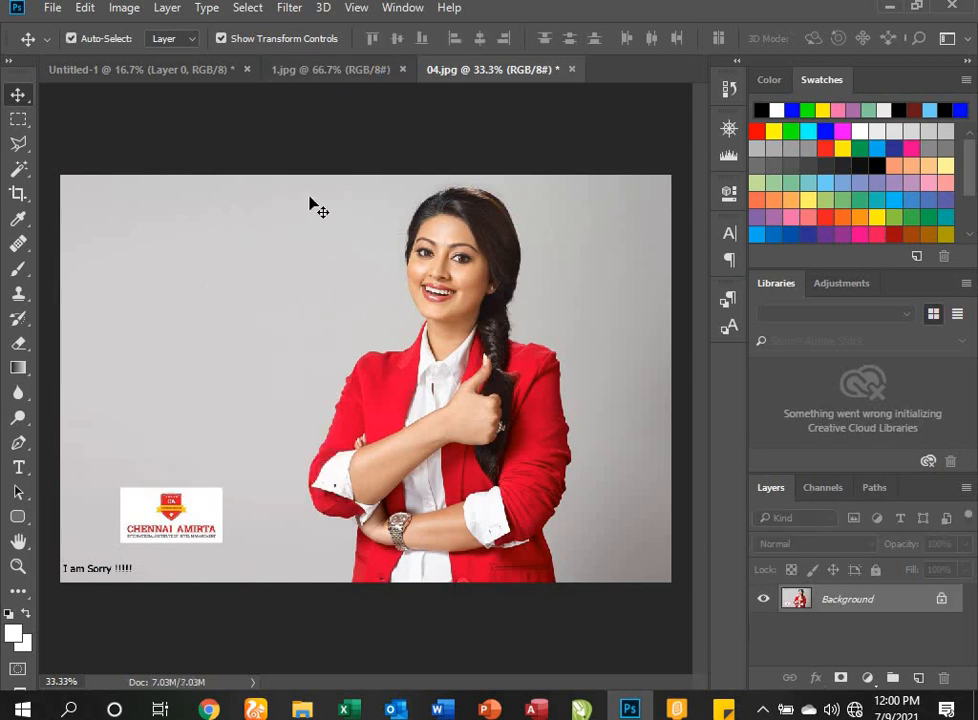
Step: Check the 04.jpg document once more and bring 1.jpg to the front
{"action": "left_click", "coordinate": [330, 69]}
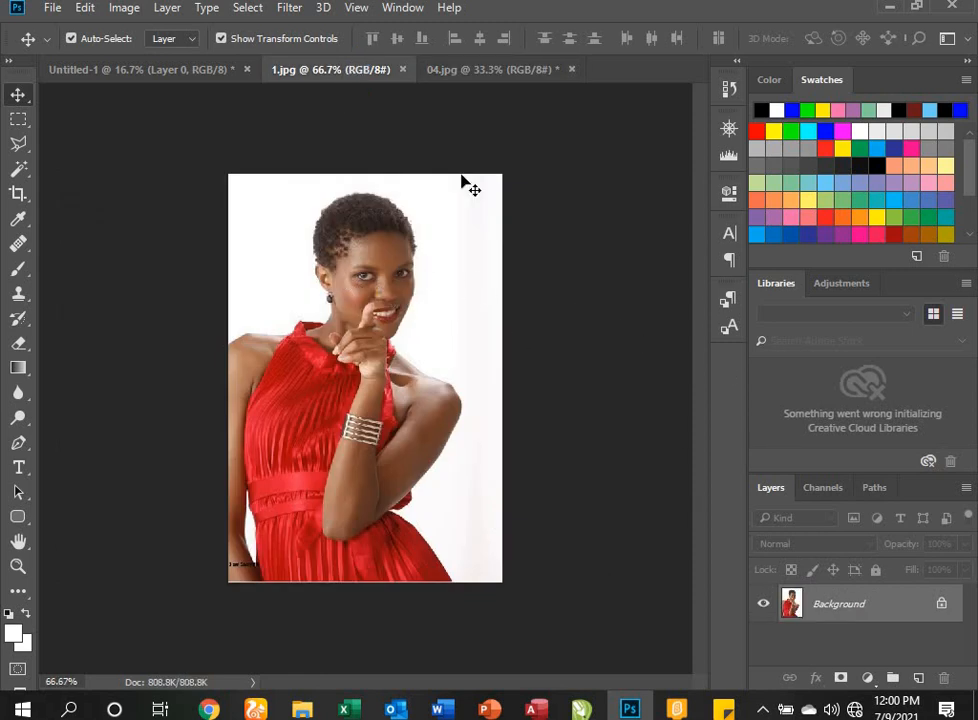
{"action": "left_click", "coordinate": [505, 70]}
{"action": "left_click", "coordinate": [305, 70]}
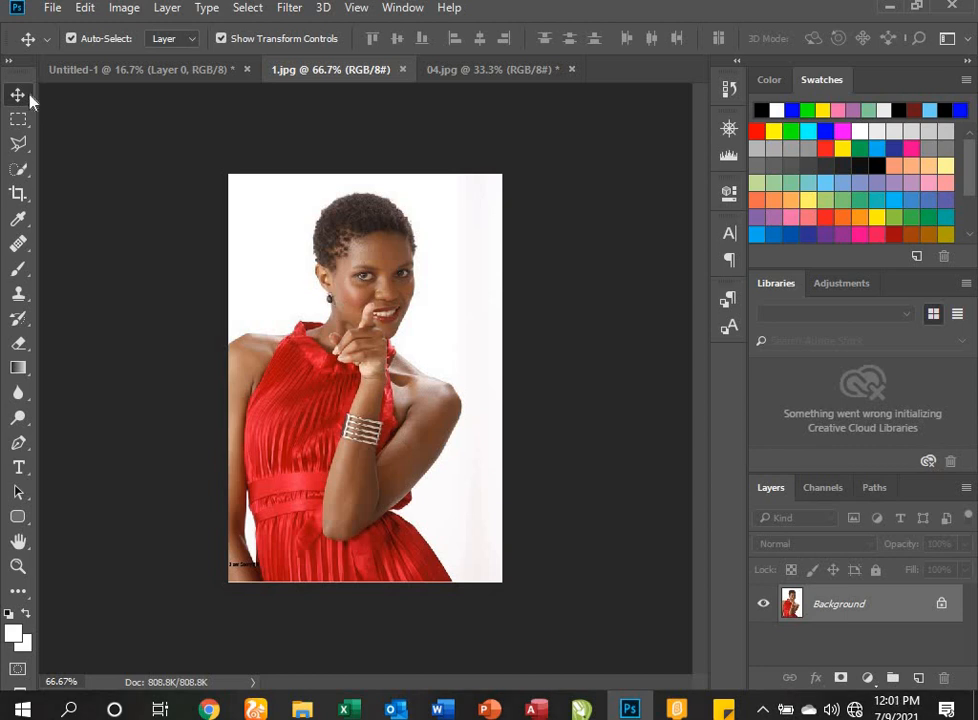
Step: Select the white background around the woman with the Quick Selection tool, and set white as the foreground and black as the background color
{"action": "left_click", "coordinate": [18, 170]}
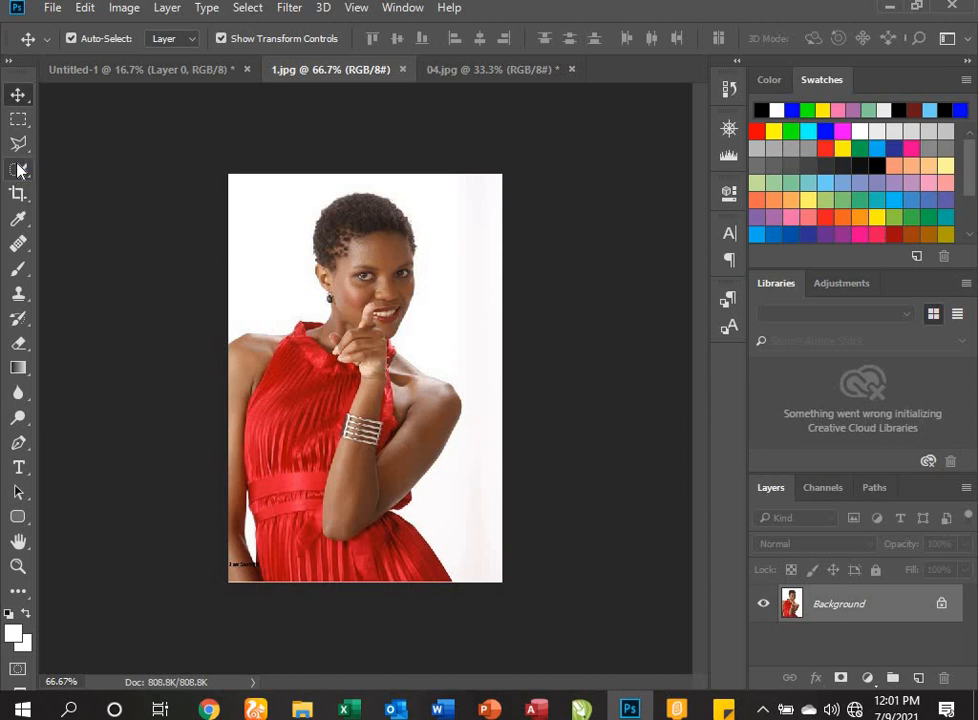
{"action": "left_click", "coordinate": [18, 170]}
{"action": "left_click", "coordinate": [18, 170]}
{"action": "left_click", "coordinate": [18, 170]}
{"action": "left_click", "coordinate": [18, 170]}
{"action": "left_click", "coordinate": [18, 170]}
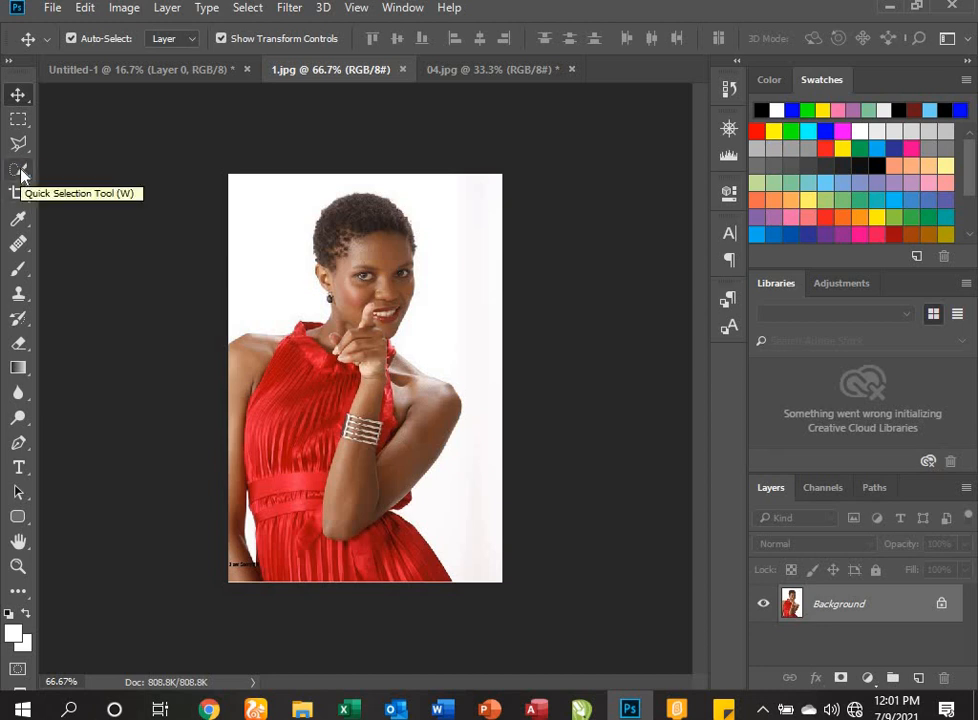
{"action": "left_click", "coordinate": [19, 171]}
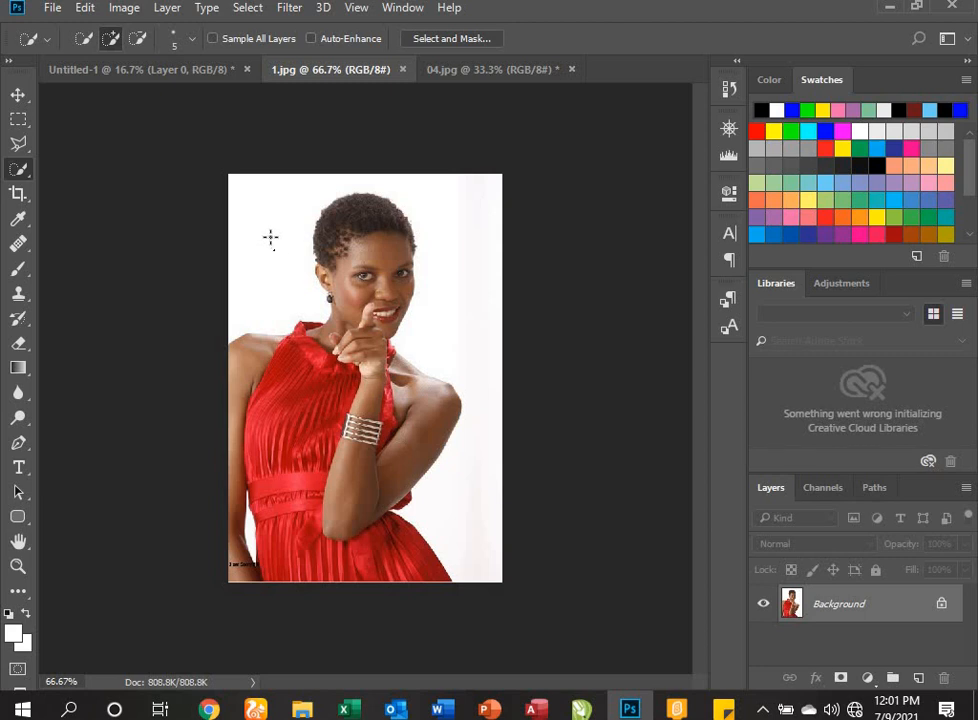
{"action": "left_click_drag", "start_coordinate": [272, 270], "coordinate": [275, 201]}
{"action": "left_click_drag", "start_coordinate": [487, 212], "coordinate": [506, 220]}
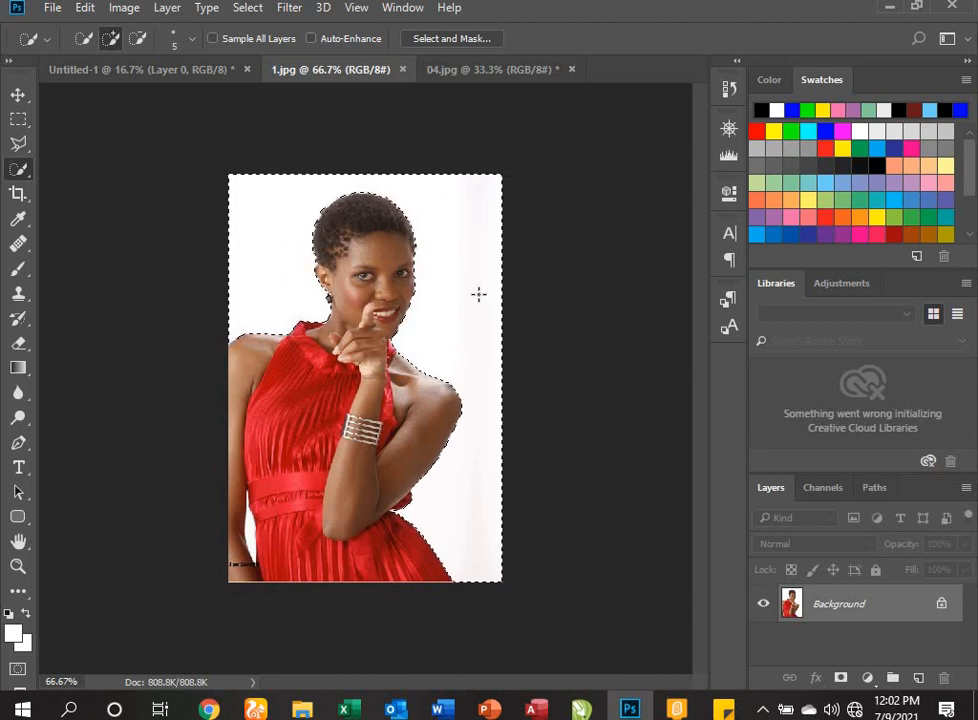
{"action": "key", "text": "d"}
{"action": "key", "text": "x"}
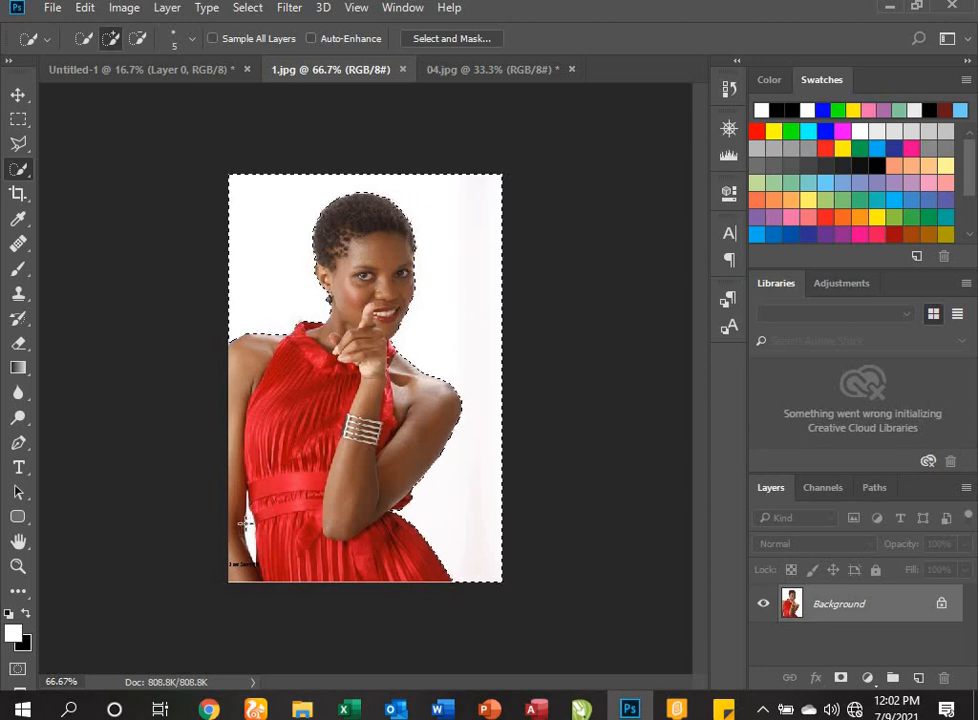
Step: Make a new selection of the white gap between the arm and dress, and add the surrounding white background to it
{"action": "left_click", "coordinate": [86, 43]}
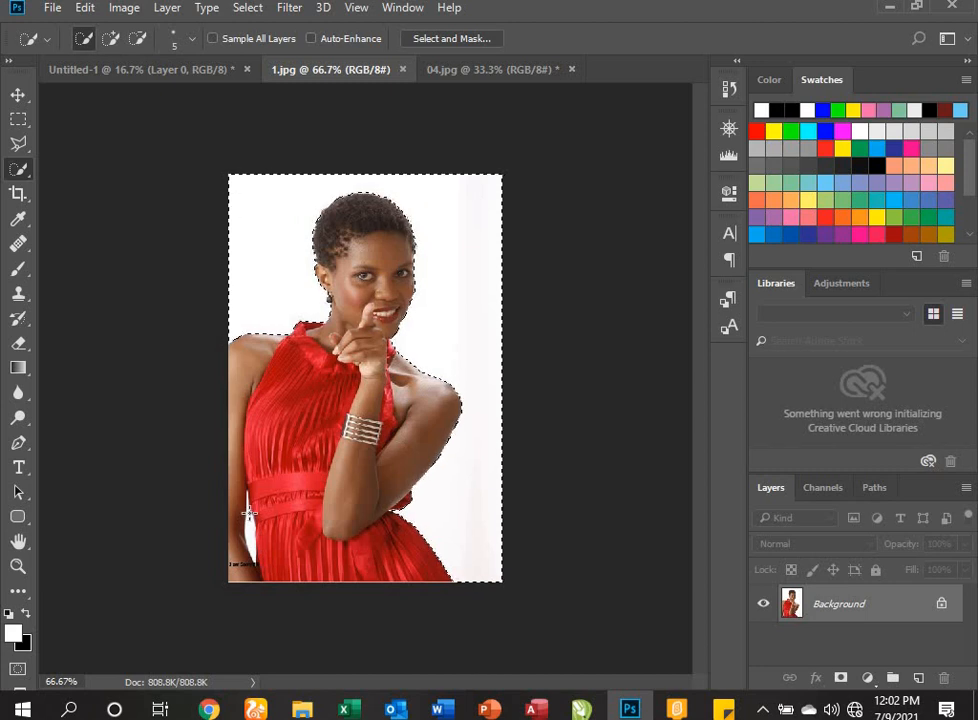
{"action": "left_click_drag", "start_coordinate": [249, 537], "coordinate": [250, 527]}
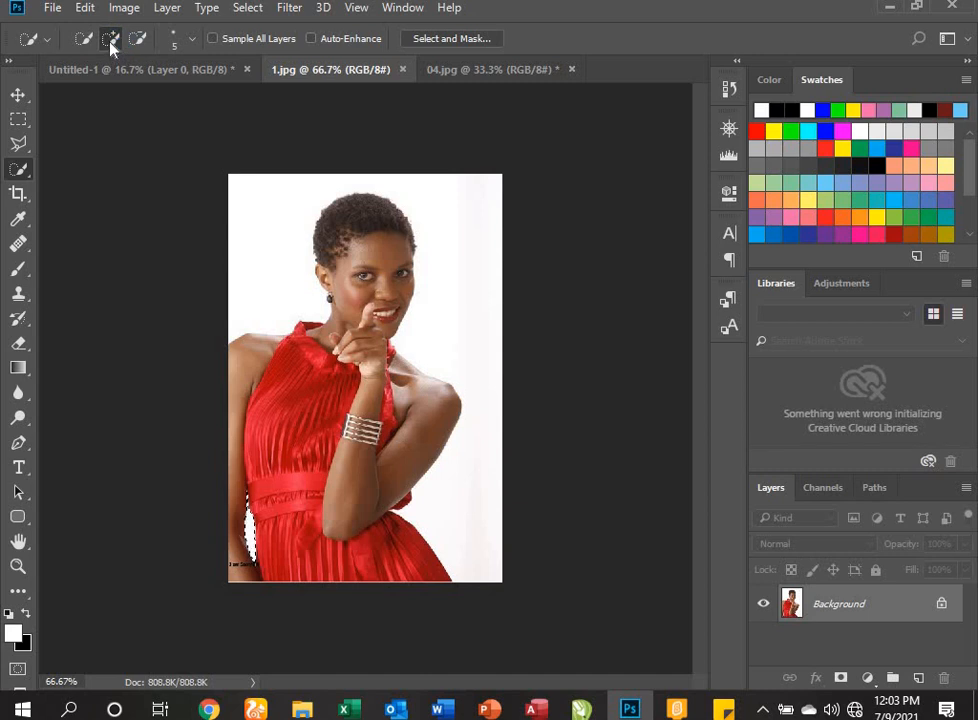
{"action": "left_click_drag", "start_coordinate": [266, 301], "coordinate": [303, 152]}
{"action": "mouse_move", "coordinate": [354, 188]}
{"action": "left_mouse_down"}
{"action": "mouse_move", "coordinate": [450, 195]}
{"action": "mouse_move", "coordinate": [483, 275]}
{"action": "mouse_move", "coordinate": [476, 388]}
{"action": "left_mouse_up"}
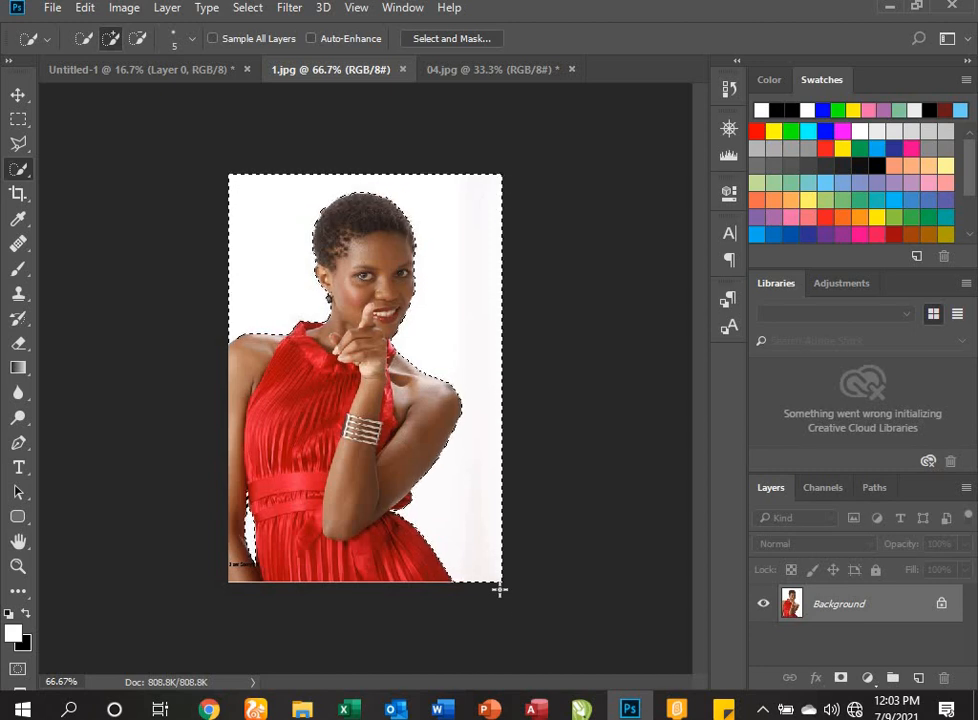
Step: Try a Content-Aware fill at Normal mode and 100% opacity on the selected background, and undo it
{"action": "key", "text": "shift+F5"}
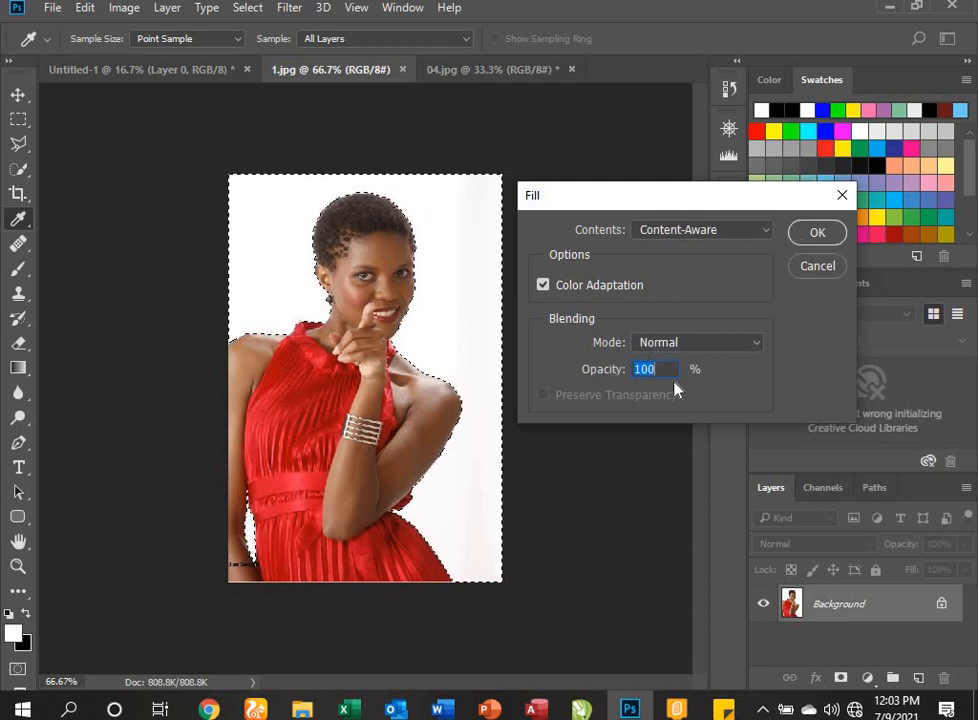
{"action": "left_click", "coordinate": [815, 231]}
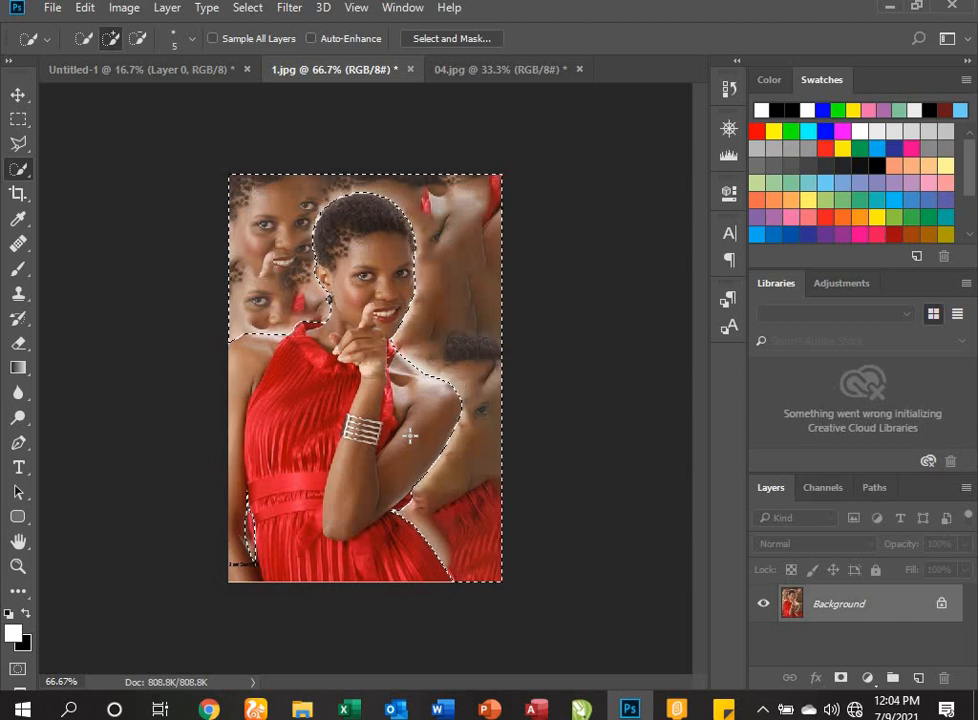
{"action": "key", "text": "ctrl+z"}
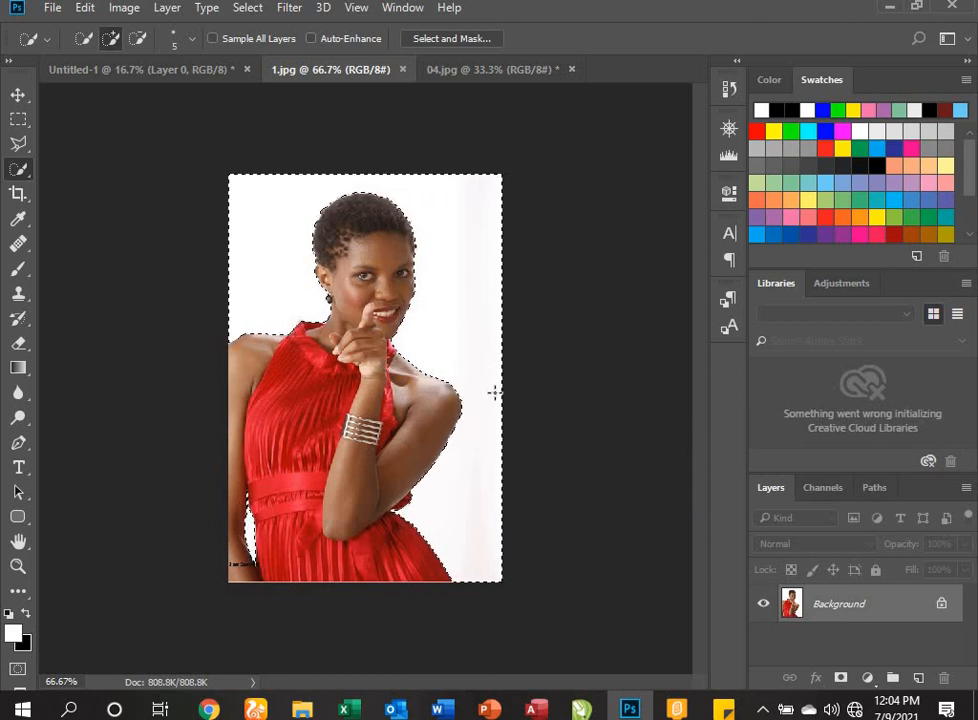
Step: Unlock the Background layer, delete the selected white background, and clear the selection
{"action": "left_click", "coordinate": [941, 606]}
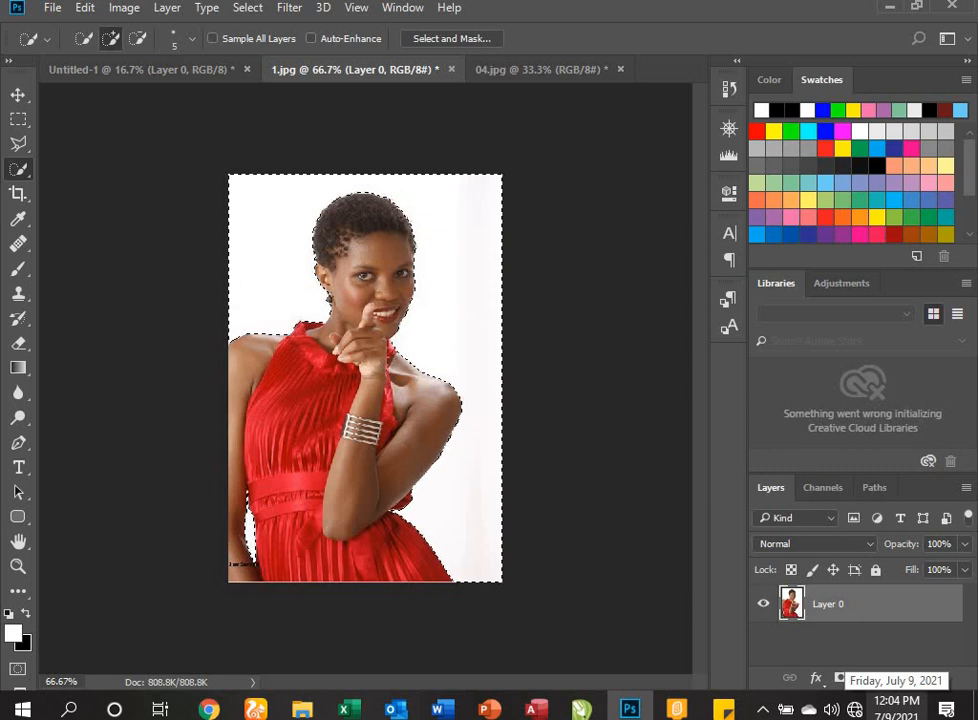
{"action": "key", "text": "Delete"}
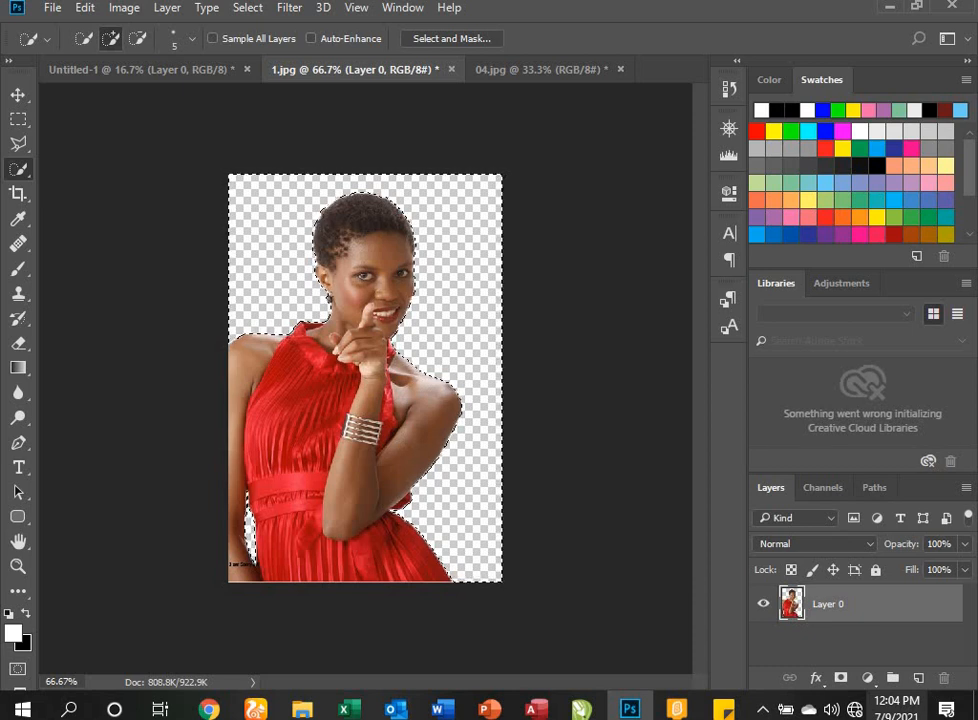
{"action": "key", "text": "ctrl+d"}
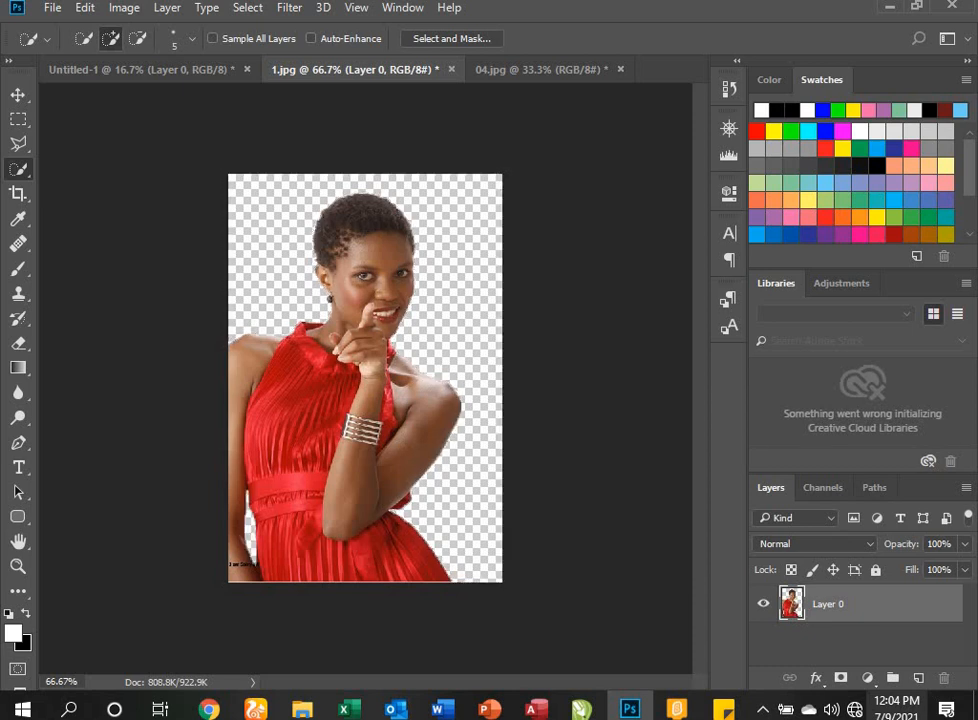
{"action": "left_click", "coordinate": [19, 93]}
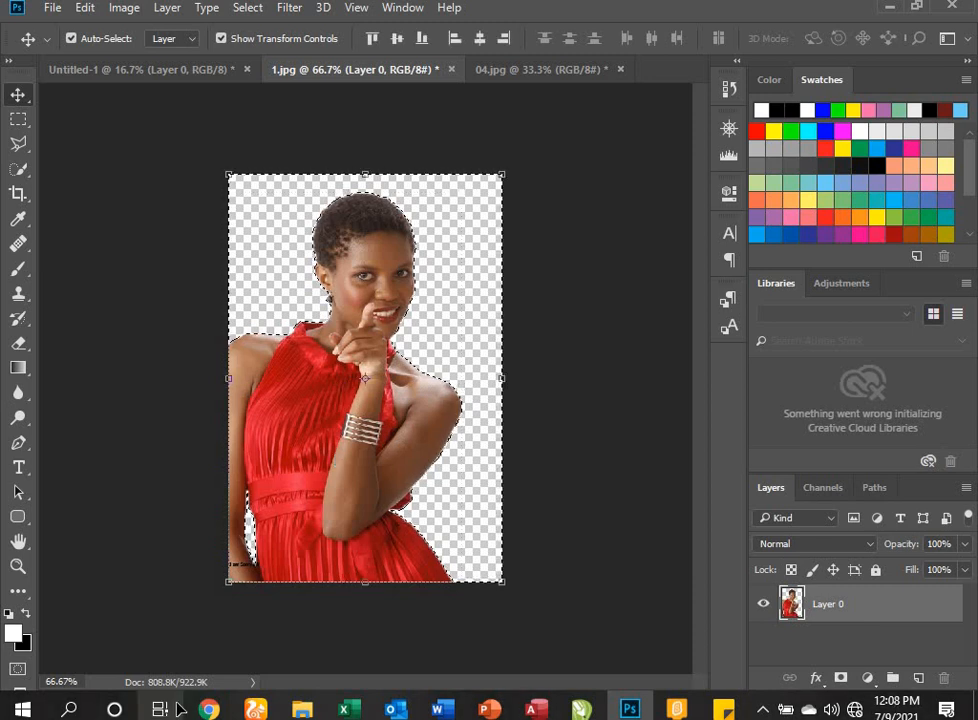
{"action": "key", "text": "ctrl+d"}
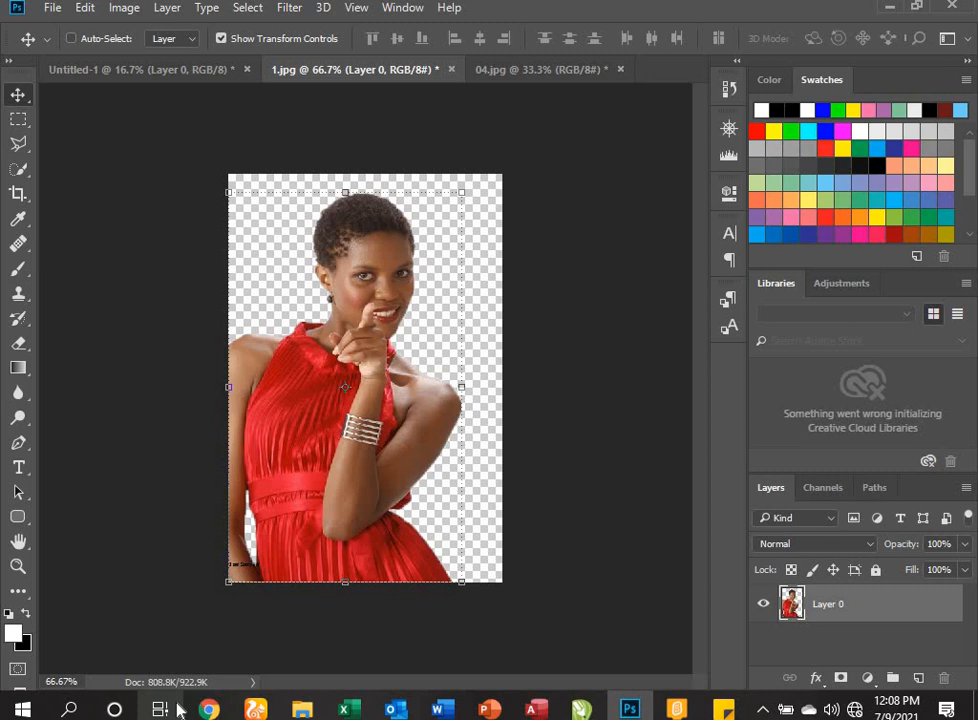
Step: Undo the deselection, the background deletion and the layer unlocking in 1.jpg
{"action": "key", "text": "ctrl+z"}
{"action": "key", "text": "ctrl+z"}
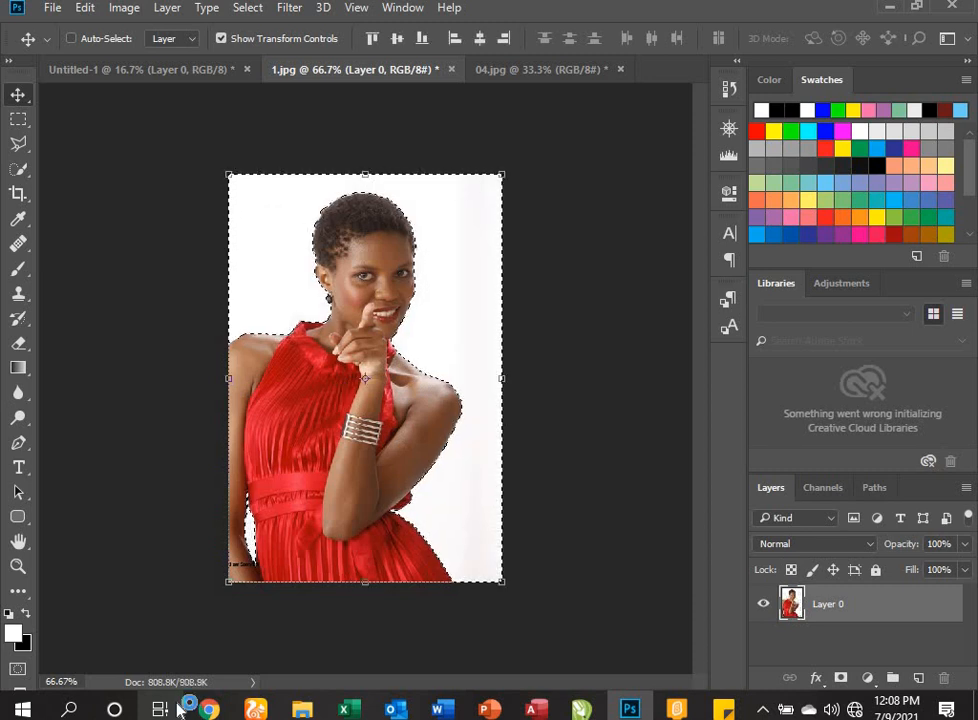
{"action": "key", "text": "ctrl+z"}
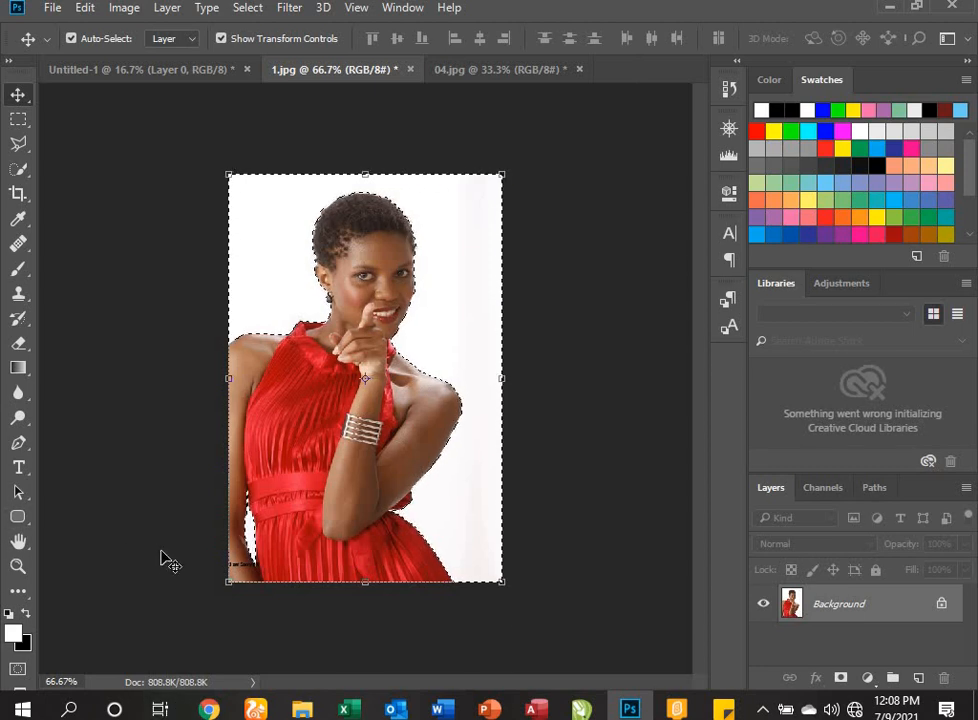
Step: Swap the foreground and background colors so black is in front, and clear the selection around the woman
{"action": "key", "text": "x"}
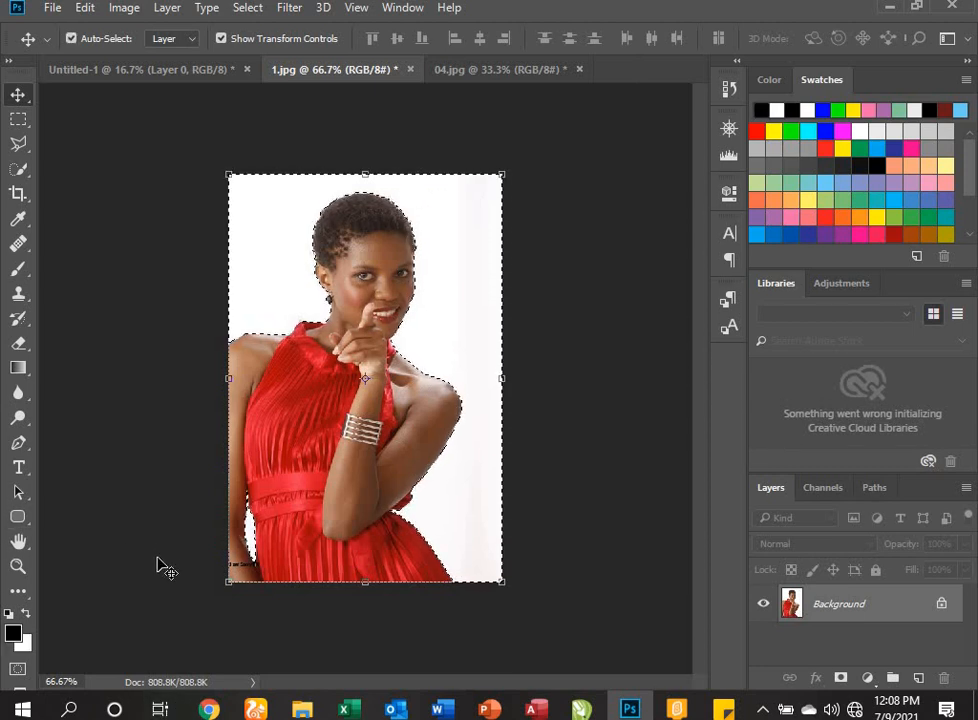
{"action": "key", "text": "ctrl+d"}
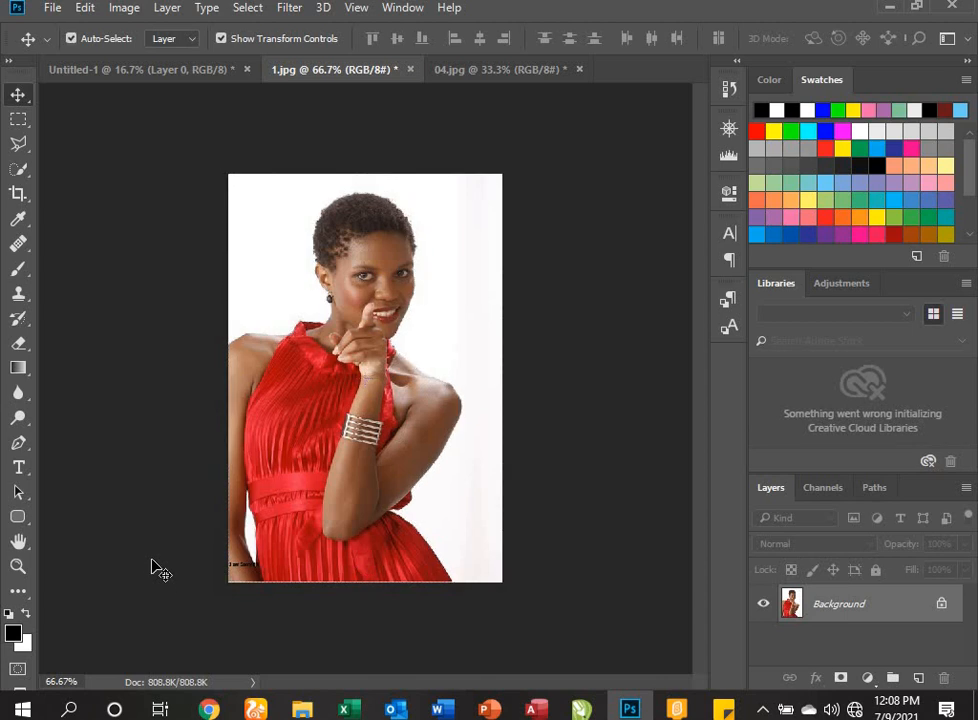
Step: Switch between the Quick Selection and Magic Wand tools, finishing with the Magic Wand active
{"action": "key", "text": "w"}
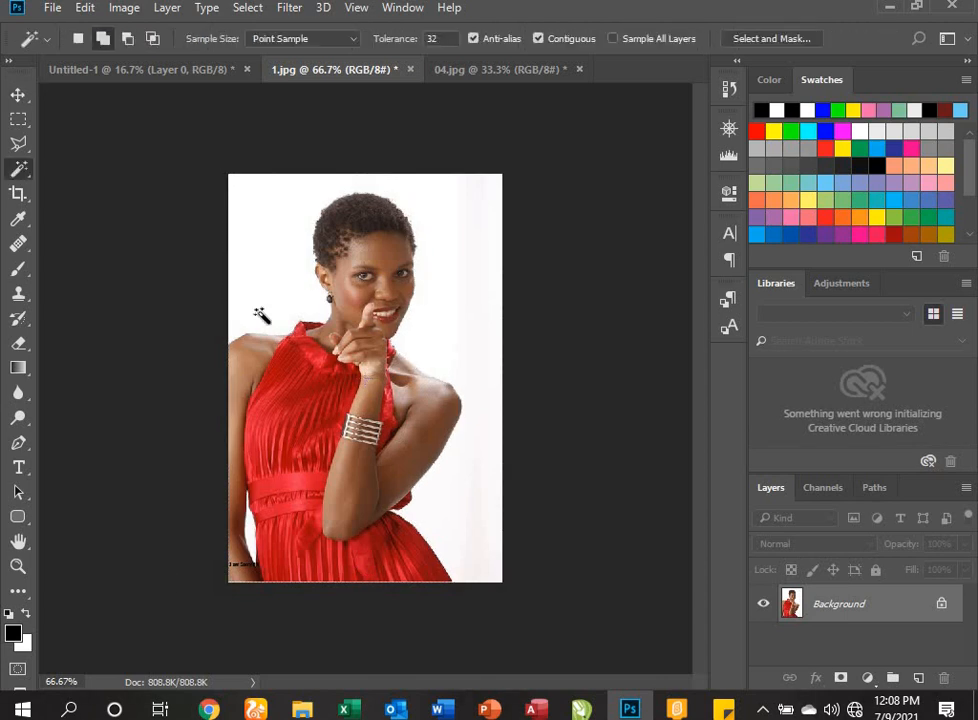
{"action": "right_click", "coordinate": [16, 170]}
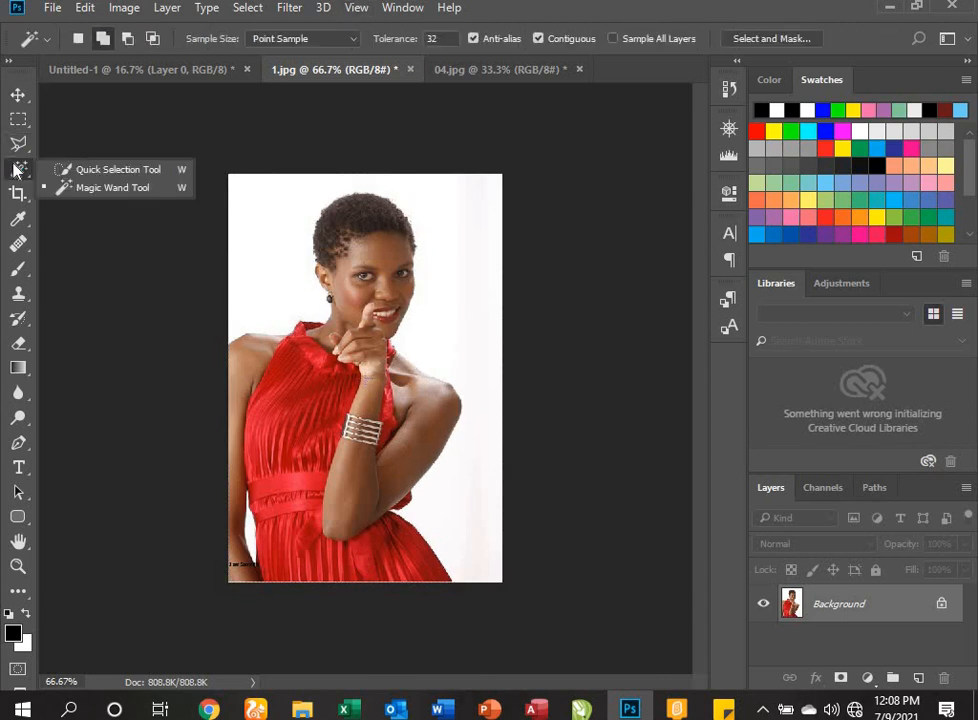
{"action": "left_click", "coordinate": [60, 169]}
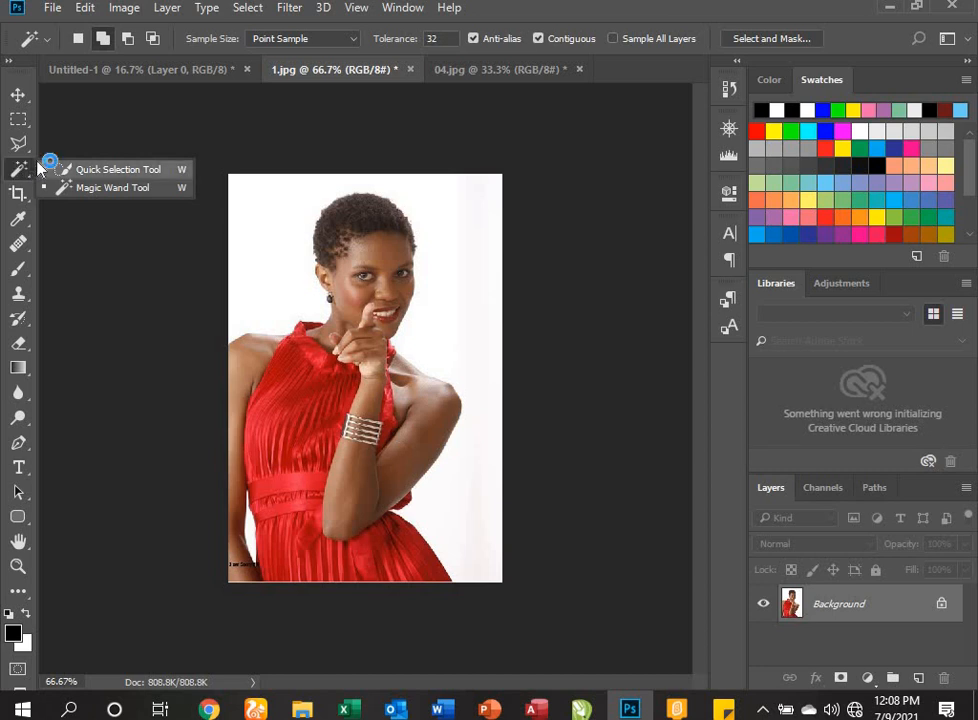
{"action": "left_click", "coordinate": [18, 170]}
{"action": "right_click", "coordinate": [13, 171]}
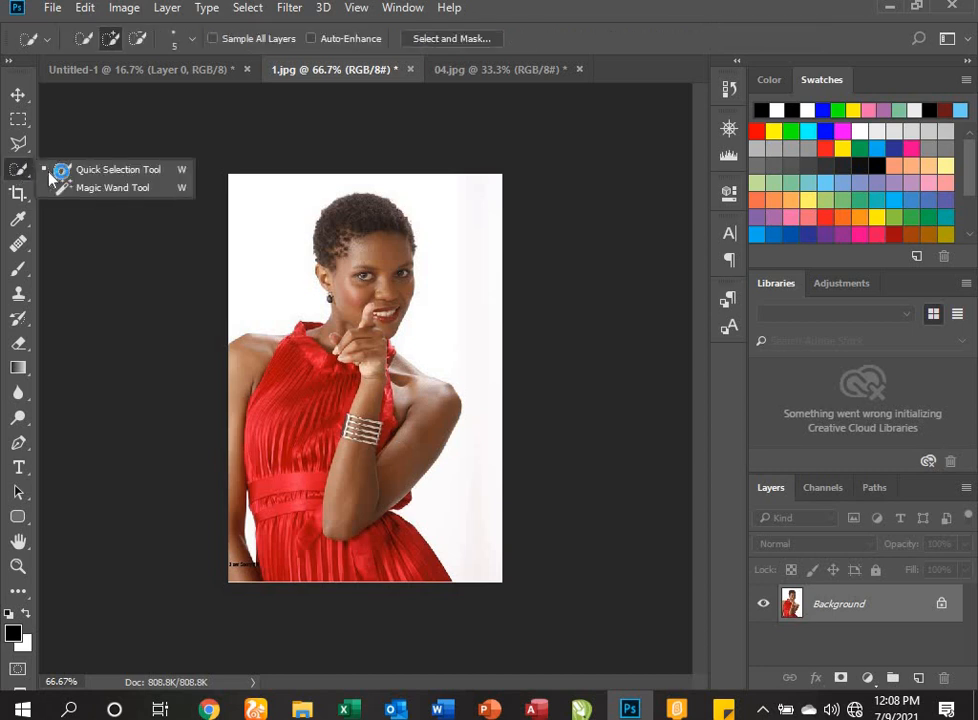
{"action": "left_click", "coordinate": [51, 171]}
{"action": "right_click", "coordinate": [26, 170]}
{"action": "left_click", "coordinate": [133, 196]}
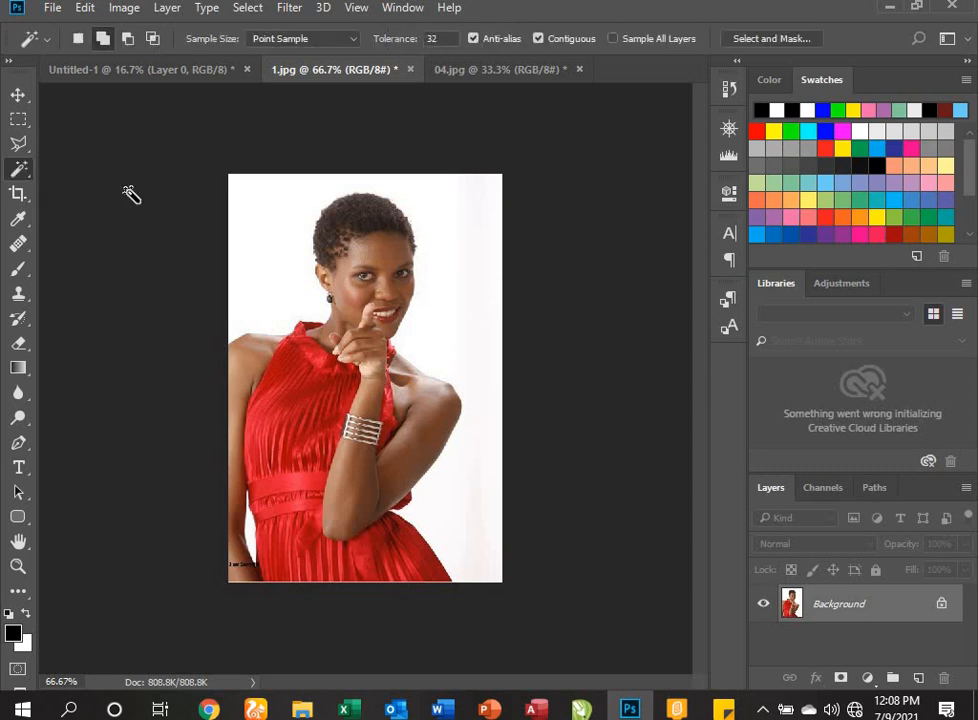
Step: Try filling the white background of 1.jpg, selected with the Magic Wand at tolerance 32, and clear the selection
{"action": "left_click", "coordinate": [272, 265]}
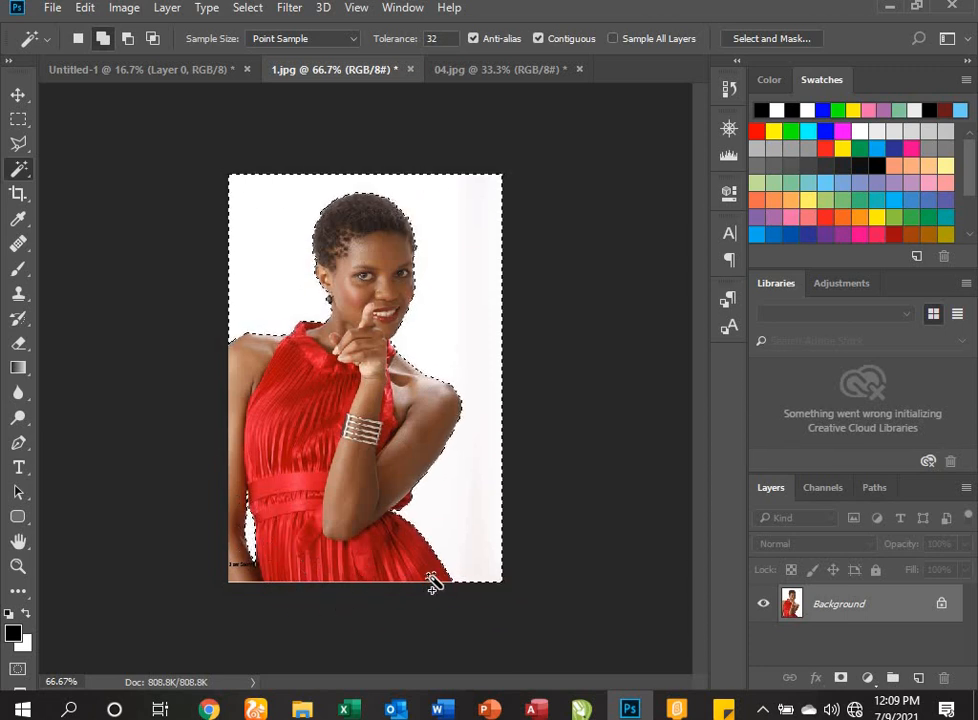
{"action": "key", "text": "Delete"}
{"action": "key", "text": "Return"}
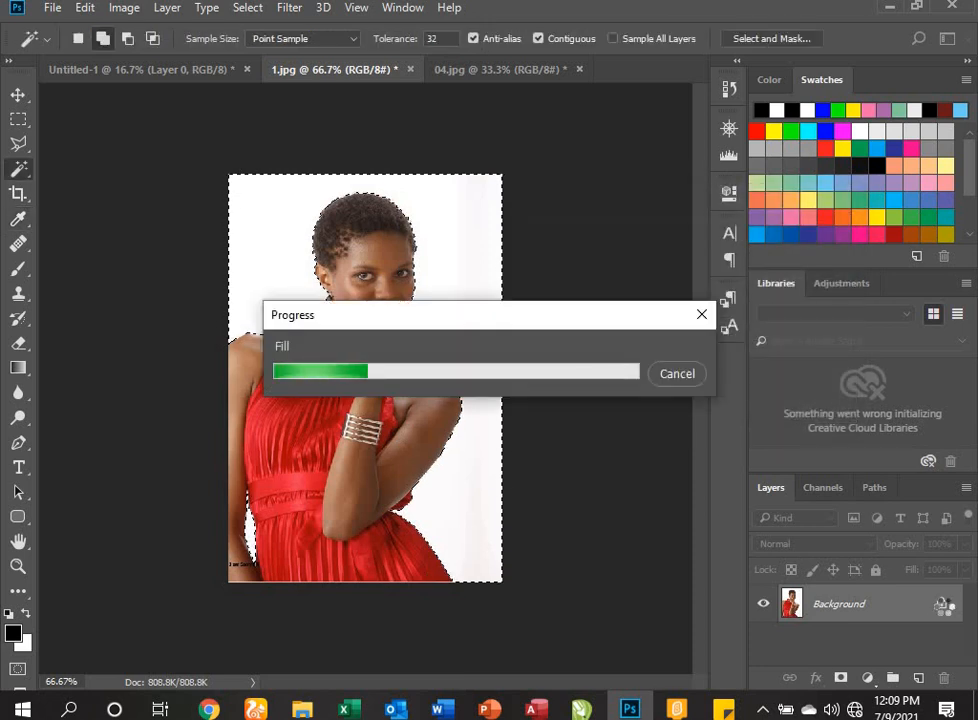
{"action": "key", "text": "ctrl+d"}
{"action": "key", "text": "v"}
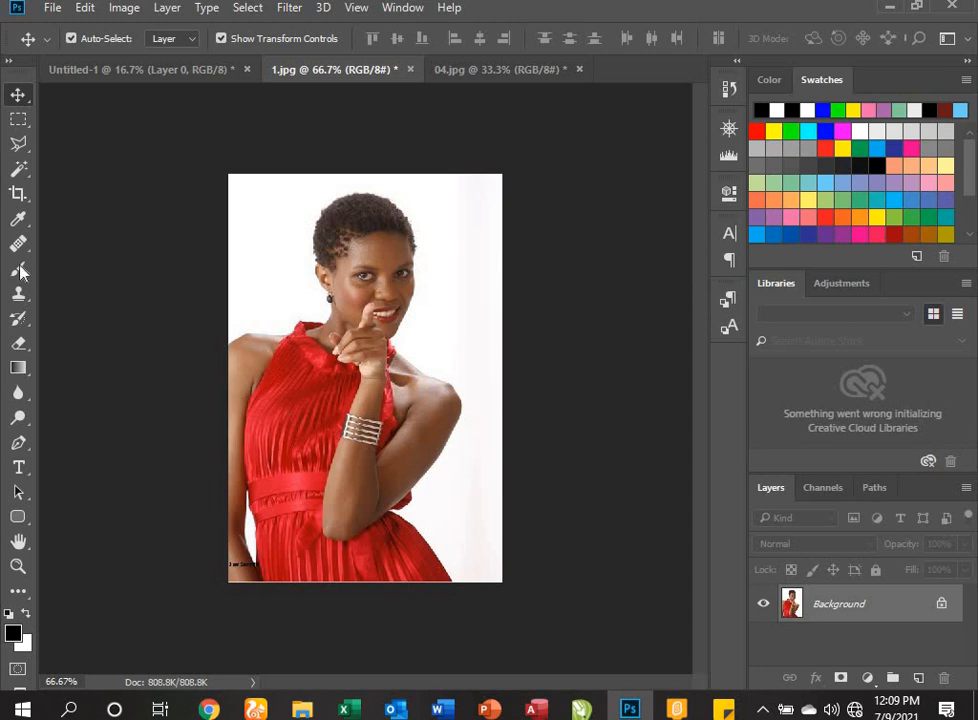
Step: Select the white background around the woman with the Magic Wand, adding the gap between her arm and dress
{"action": "left_click", "coordinate": [20, 172]}
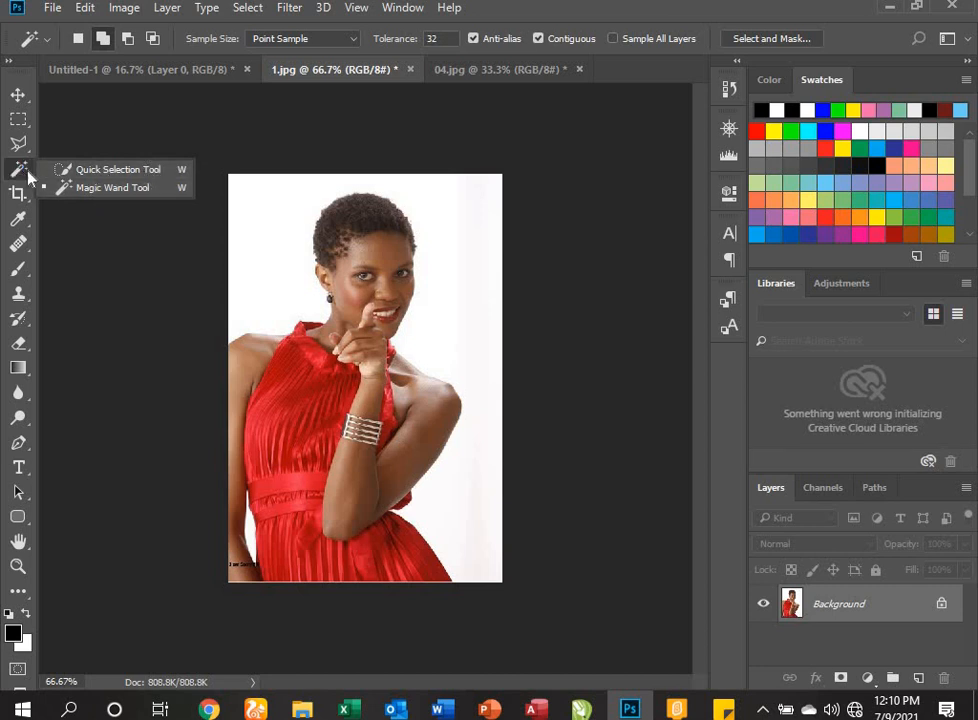
{"action": "left_click", "coordinate": [107, 190]}
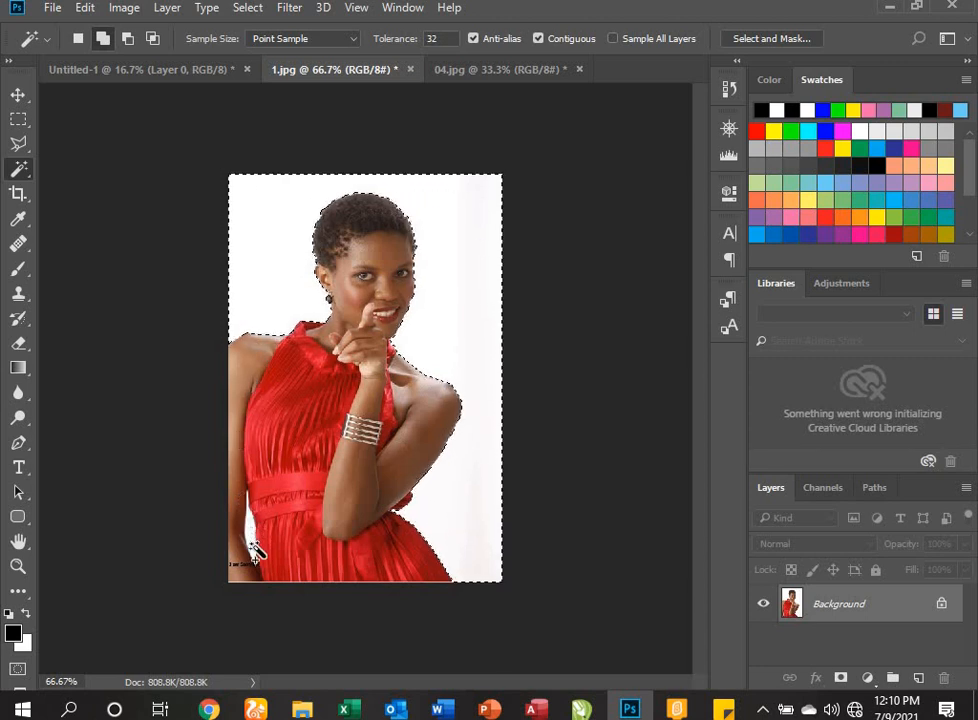
{"action": "left_click", "coordinate": [103, 38]}
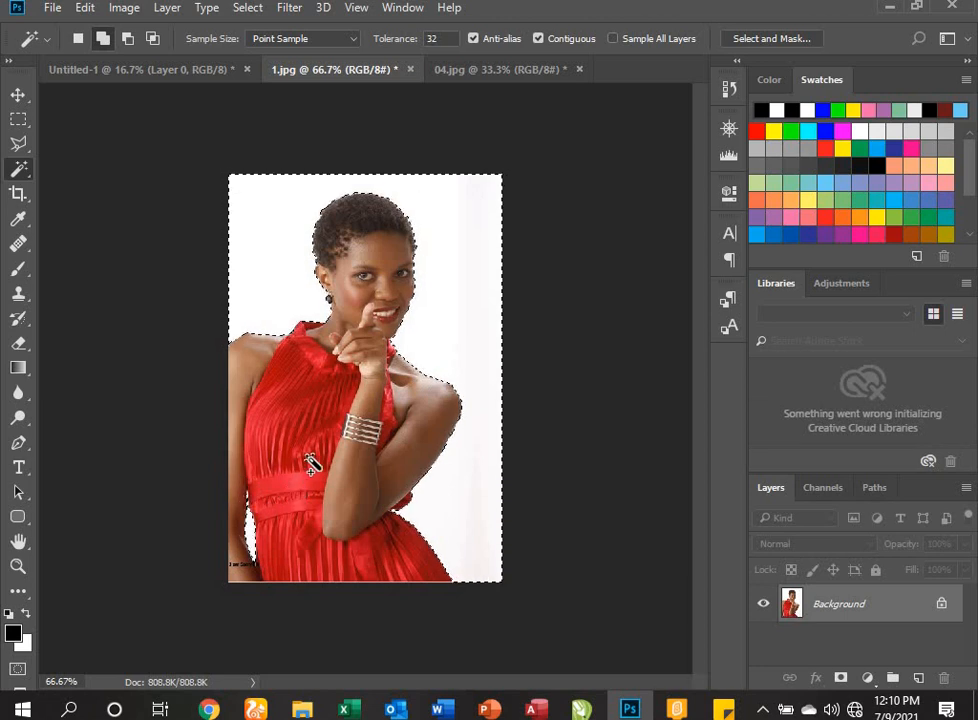
Step: Unlock the Background layer of 1.jpg, delete the selected white background, and clear the selection
{"action": "left_click", "coordinate": [941, 604]}
{"action": "key", "text": "Delete"}
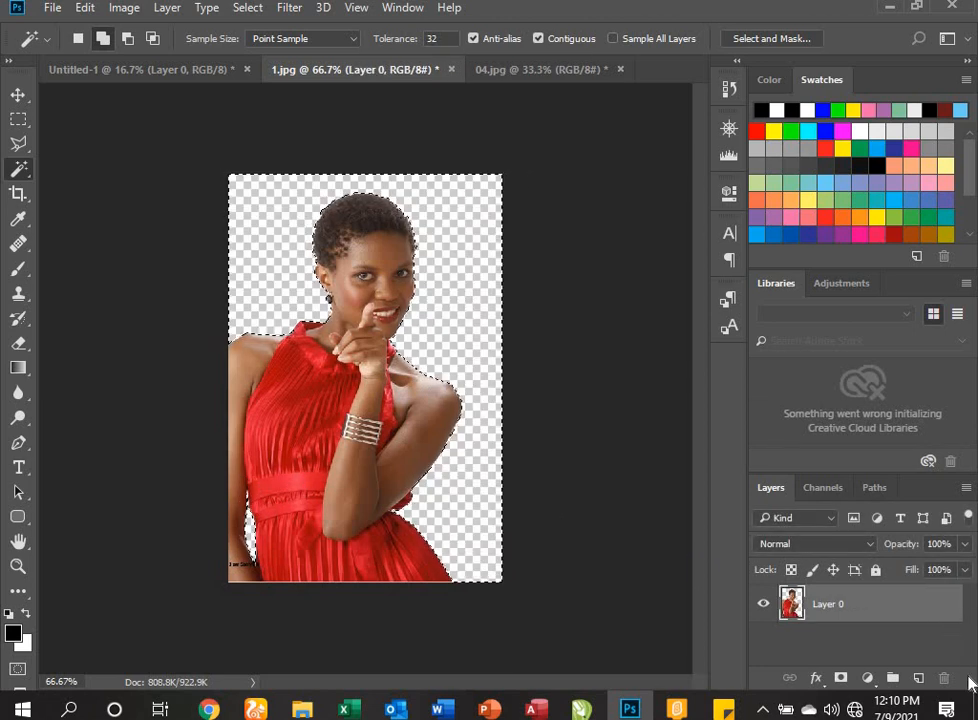
{"action": "key", "text": "ctrl+d"}
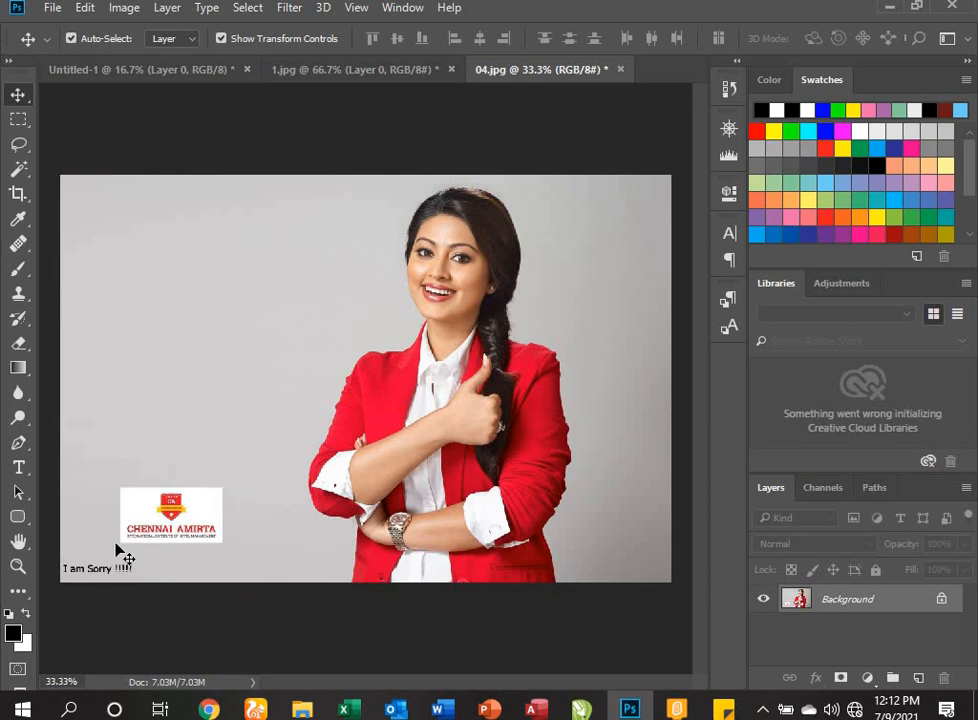
Step: Try removing the Chennai Amirta logo in 04.jpg with a Lasso selection around it and a Content-Aware fill at 100% opacity
{"action": "left_click", "coordinate": [14, 148]}
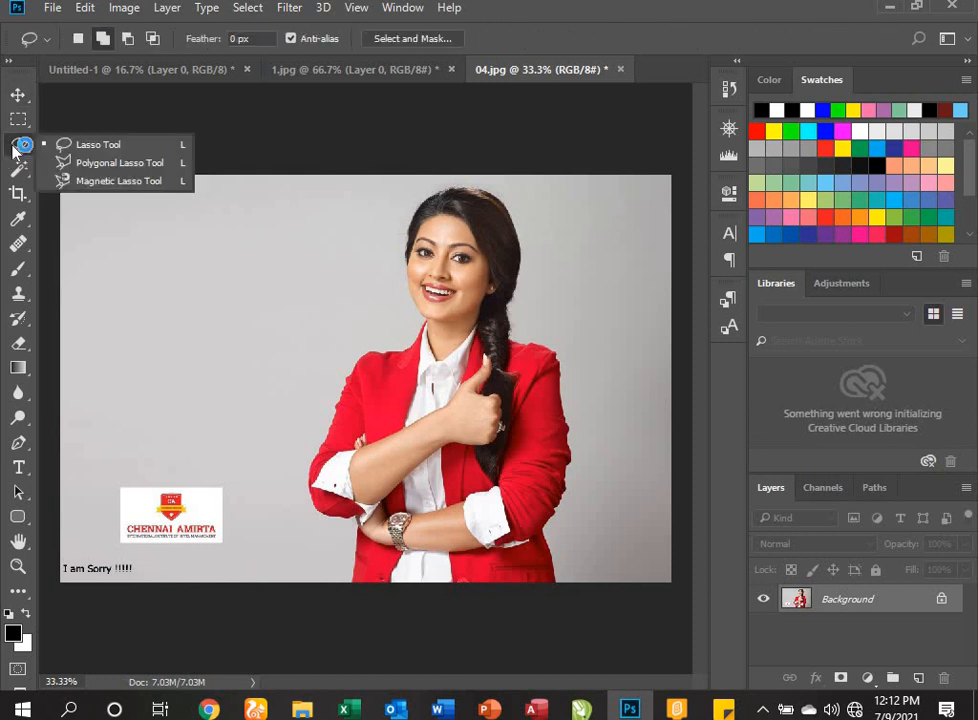
{"action": "left_click", "coordinate": [90, 145]}
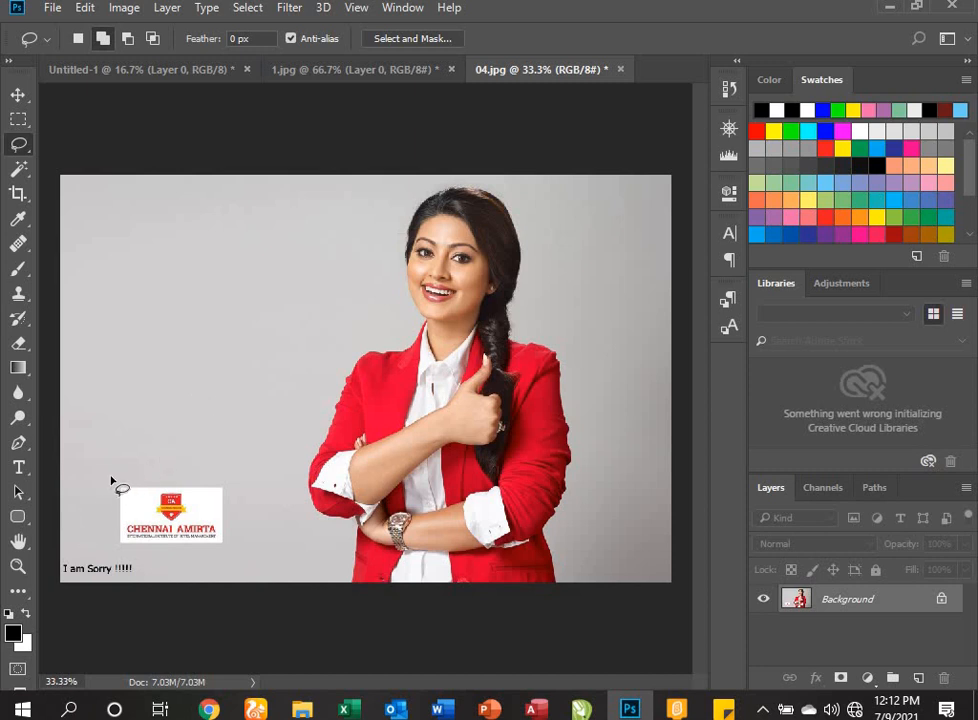
{"action": "mouse_move", "coordinate": [111, 478]}
{"action": "left_mouse_down"}
{"action": "mouse_move", "coordinate": [231, 475]}
{"action": "mouse_move", "coordinate": [240, 525]}
{"action": "mouse_move", "coordinate": [234, 545]}
{"action": "mouse_move", "coordinate": [211, 559]}
{"action": "mouse_move", "coordinate": [159, 564]}
{"action": "mouse_move", "coordinate": [119, 555]}
{"action": "mouse_move", "coordinate": [110, 521]}
{"action": "left_mouse_up"}
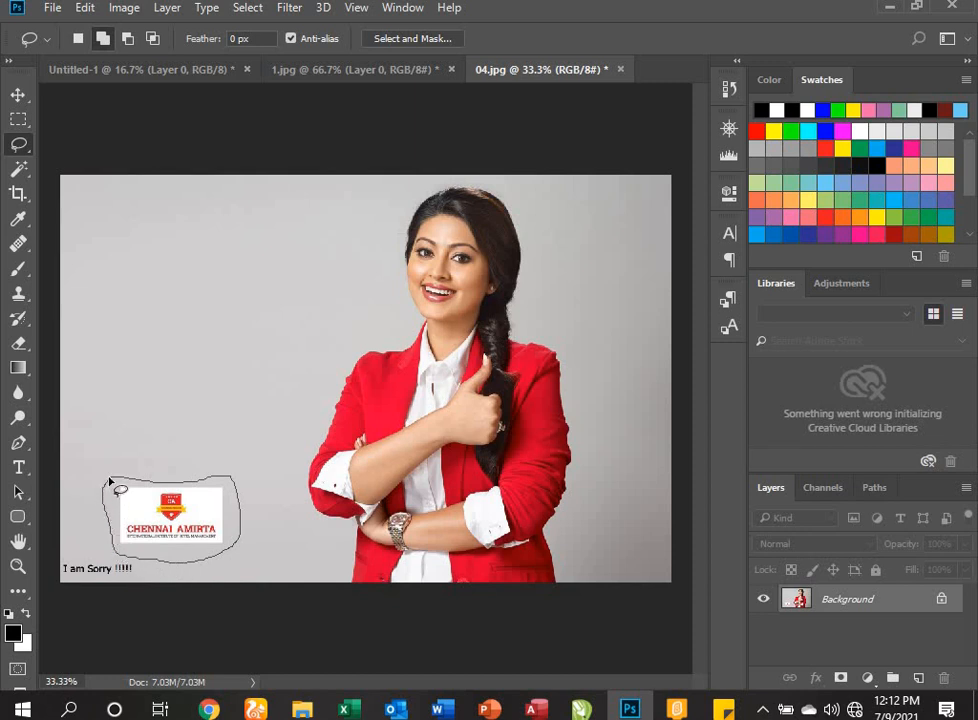
{"action": "left_click_drag", "start_coordinate": [117, 477], "coordinate": [119, 480]}
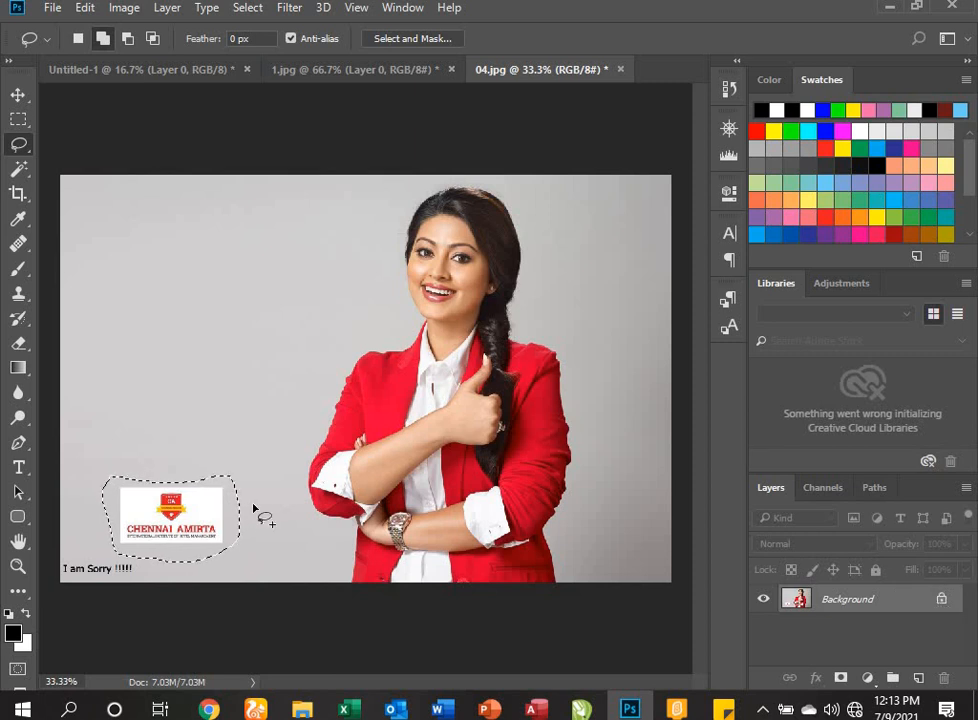
{"action": "key", "text": "shift+BackSpace"}
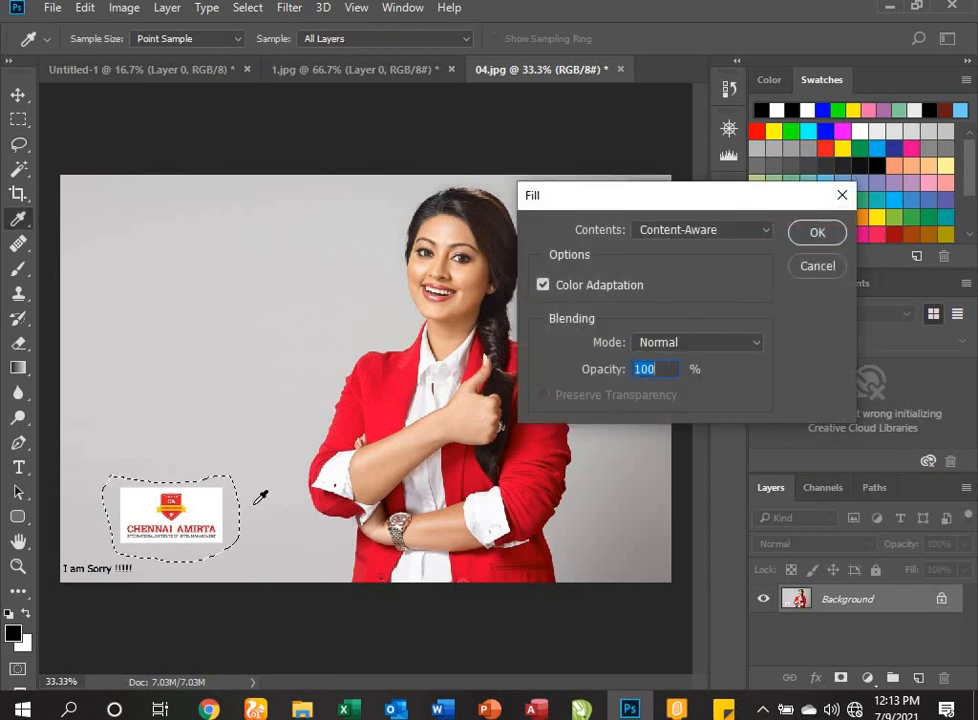
{"action": "left_click", "coordinate": [815, 232]}
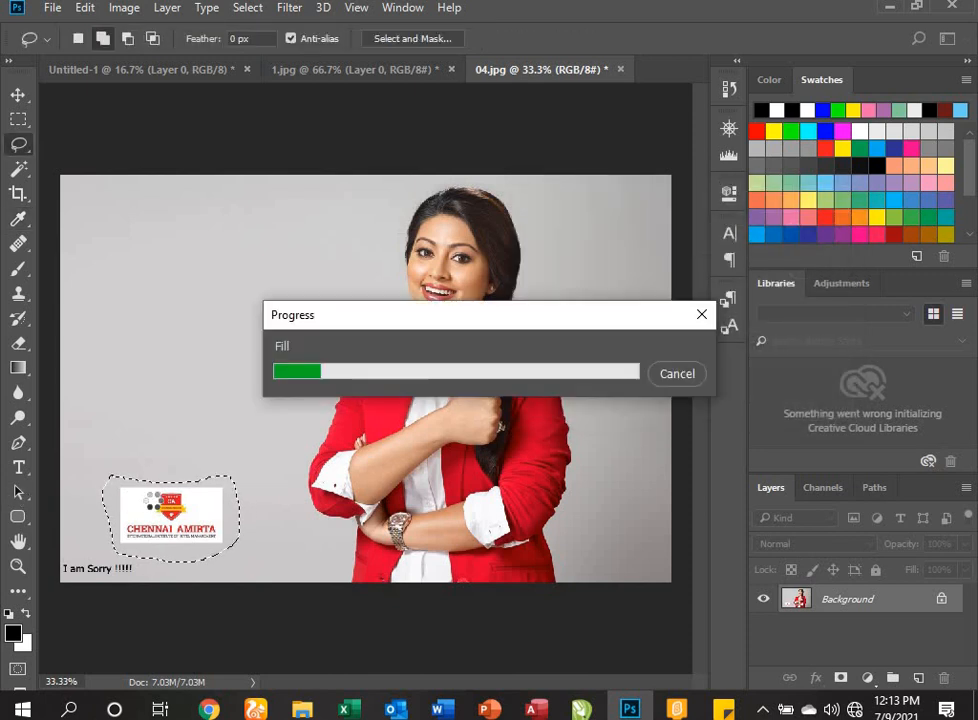
Step: Lasso the logo together with the "I am Sorry !!!!!" text in 04.jpg, apply a Content-Aware fill at 100% opacity, and deselect
{"action": "right_click", "coordinate": [19, 146]}
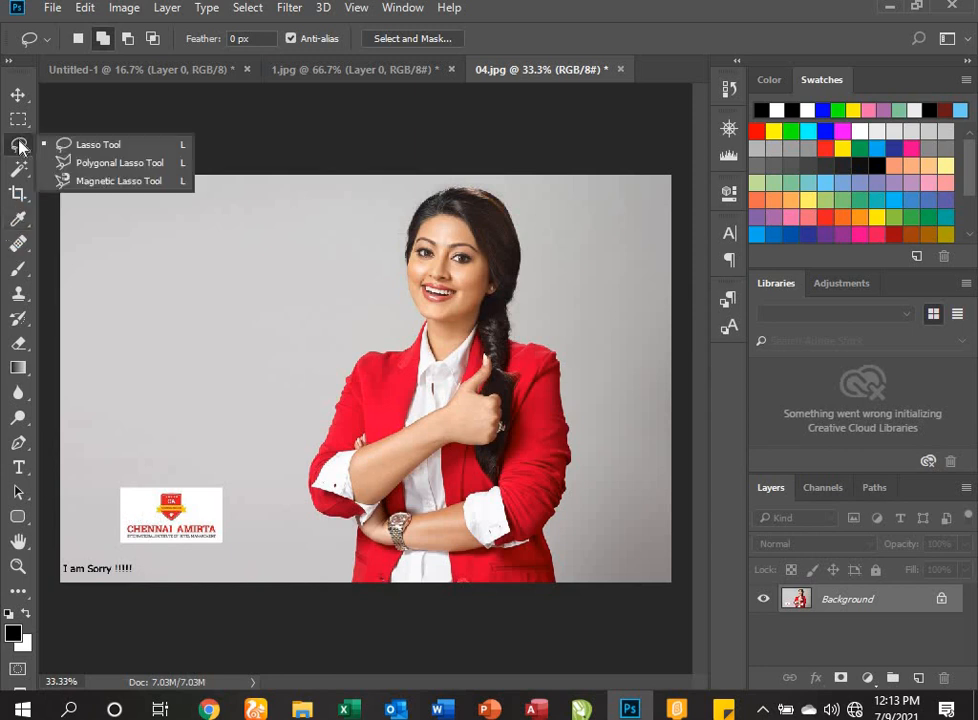
{"action": "left_click", "coordinate": [72, 146]}
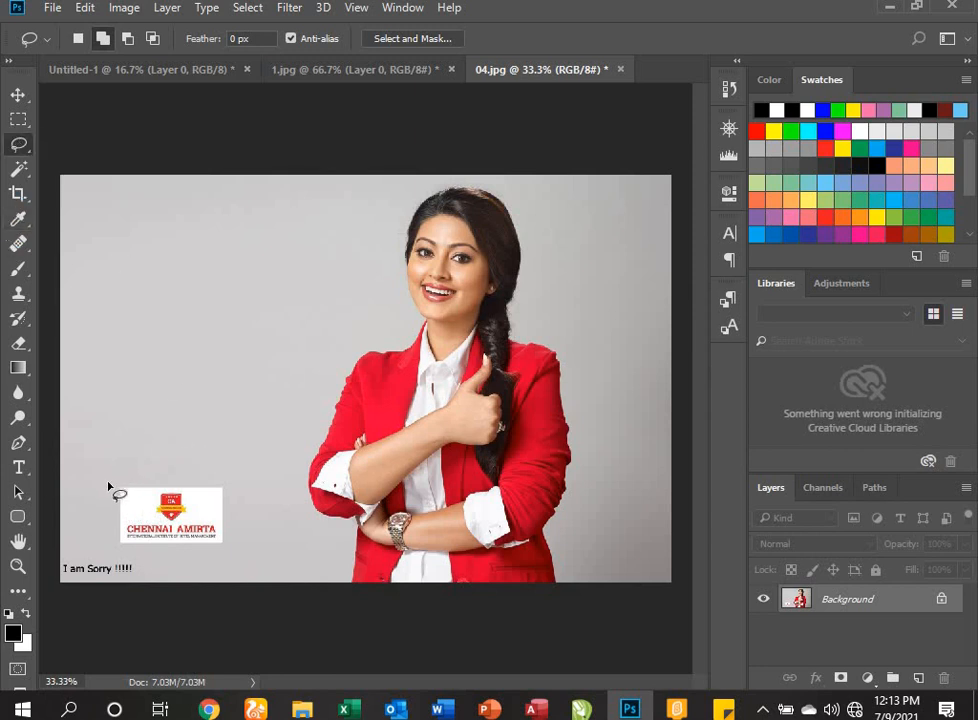
{"action": "mouse_move", "coordinate": [114, 481]}
{"action": "left_mouse_down"}
{"action": "mouse_move", "coordinate": [249, 489]}
{"action": "mouse_move", "coordinate": [247, 543]}
{"action": "mouse_move", "coordinate": [202, 570]}
{"action": "mouse_move", "coordinate": [149, 566]}
{"action": "mouse_move", "coordinate": [114, 592]}
{"action": "mouse_move", "coordinate": [71, 590]}
{"action": "mouse_move", "coordinate": [59, 541]}
{"action": "mouse_move", "coordinate": [81, 506]}
{"action": "mouse_move", "coordinate": [122, 479]}
{"action": "left_mouse_up"}
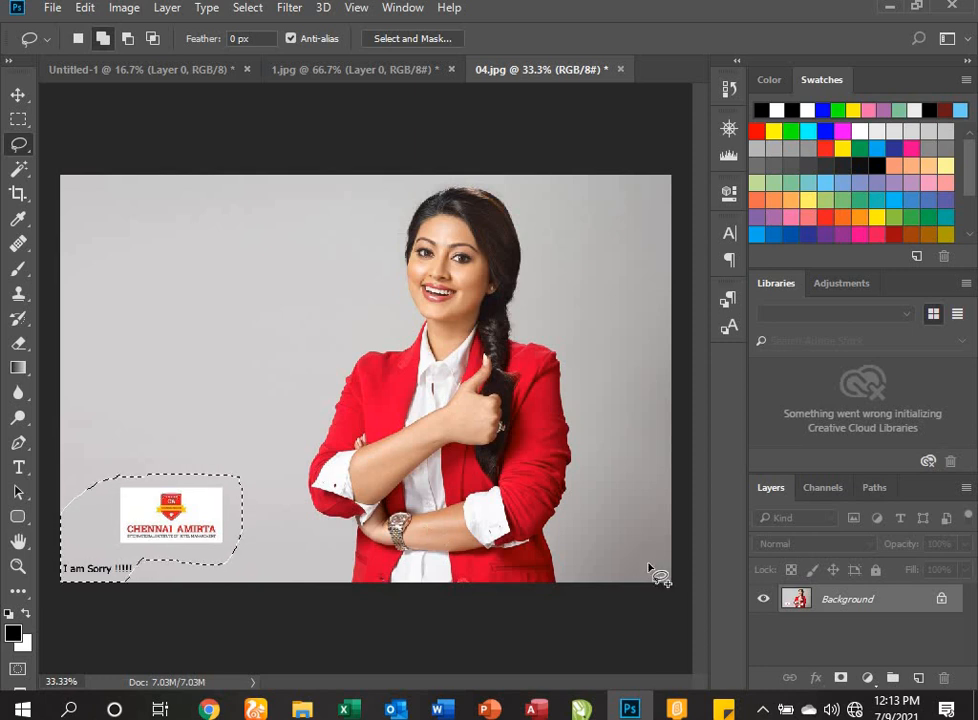
{"action": "key", "text": "shift+F5"}
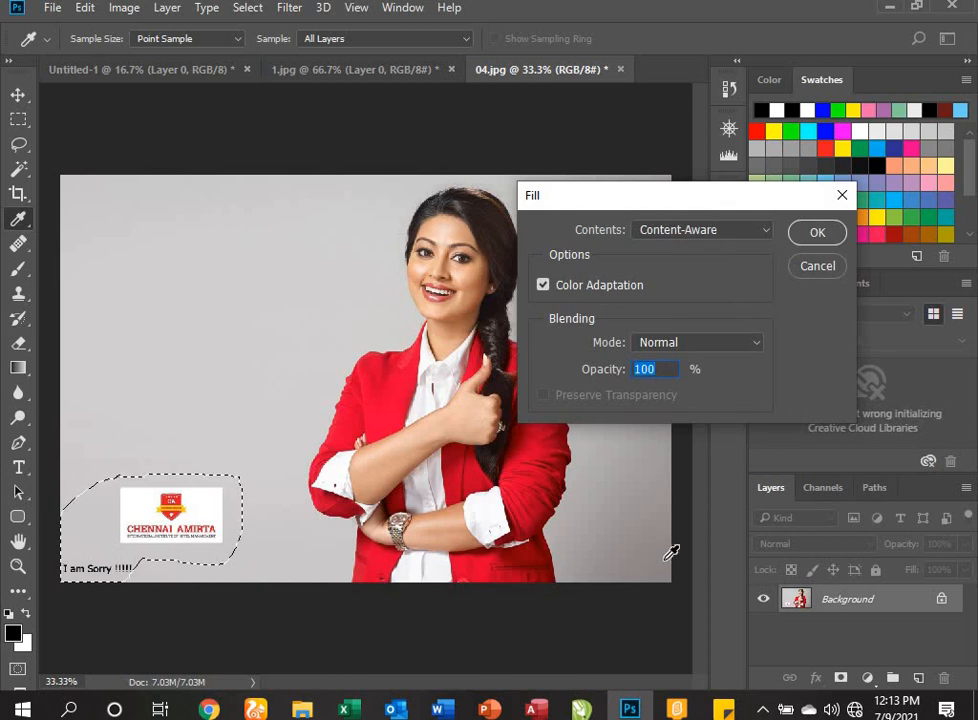
{"action": "left_click", "coordinate": [818, 236]}
{"action": "key", "text": "l"}
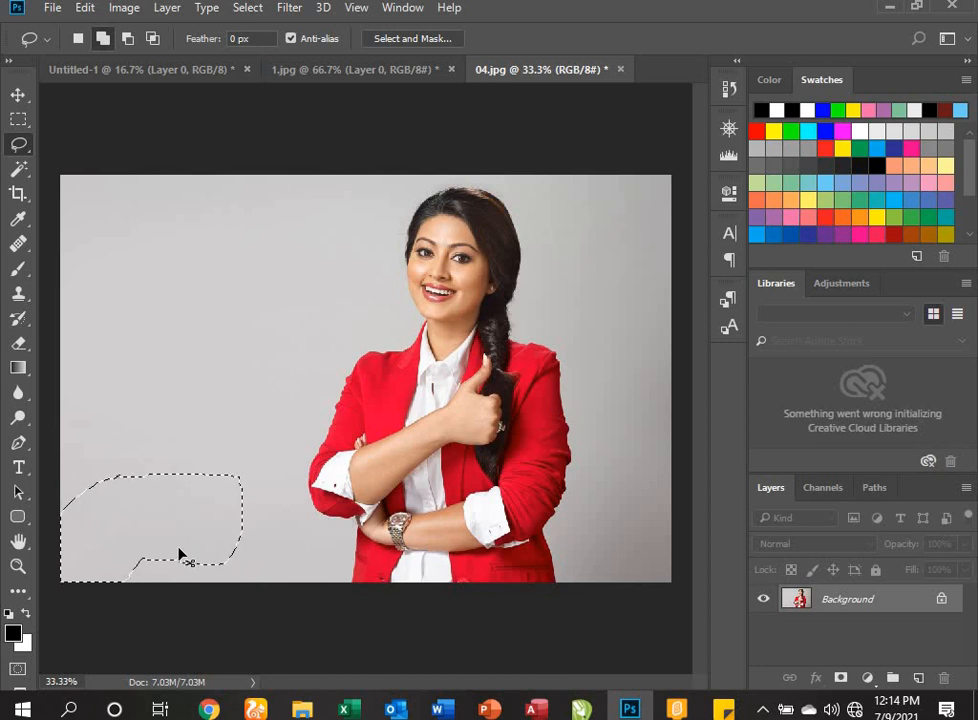
{"action": "key", "text": "ctrl+d"}
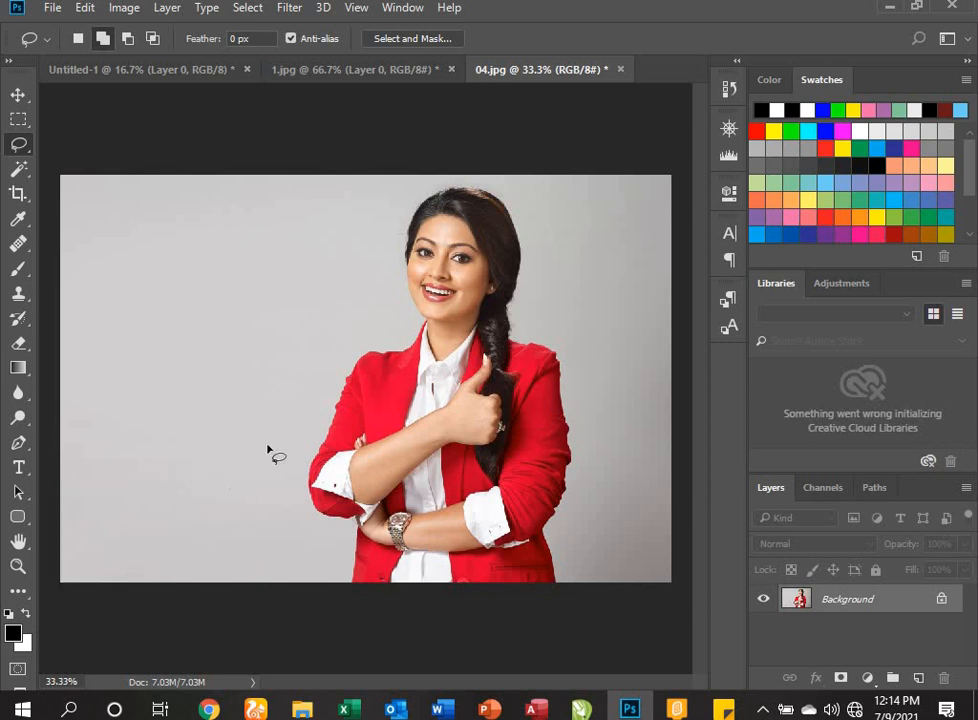
{"action": "left_click", "coordinate": [378, 68]}
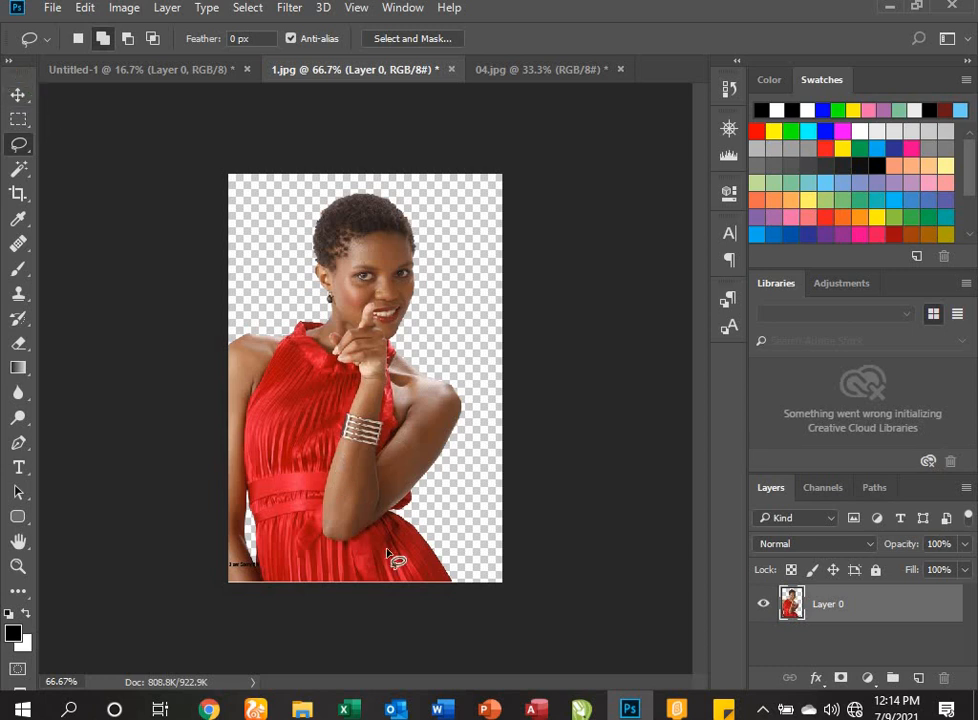
{"action": "left_click", "coordinate": [525, 72]}
Step: Remove the Chennai Amirta logo and the text below it from 04.jpg using the Rectangular Marquee and a Content-Aware fill at 100% opacity
{"action": "key", "text": "m"}
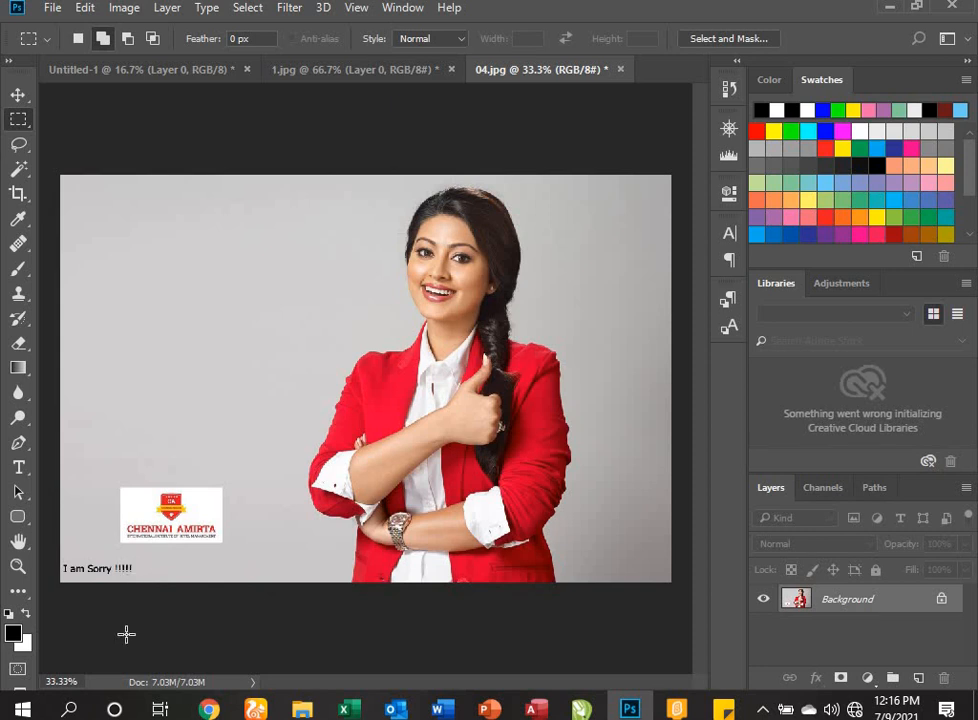
{"action": "left_click", "coordinate": [17, 121]}
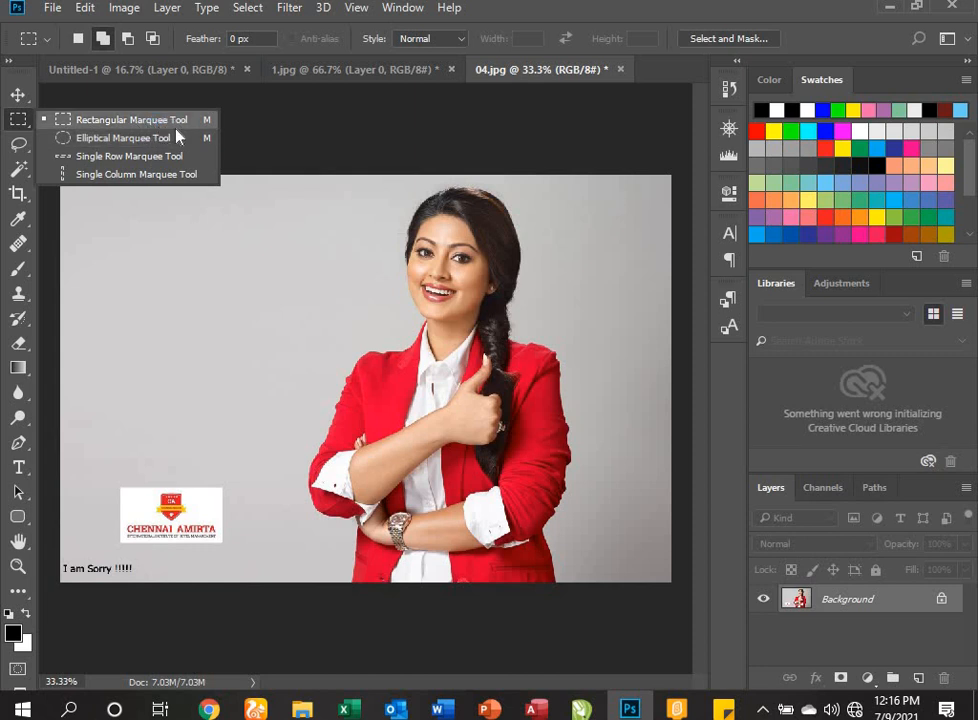
{"action": "left_click", "coordinate": [100, 125]}
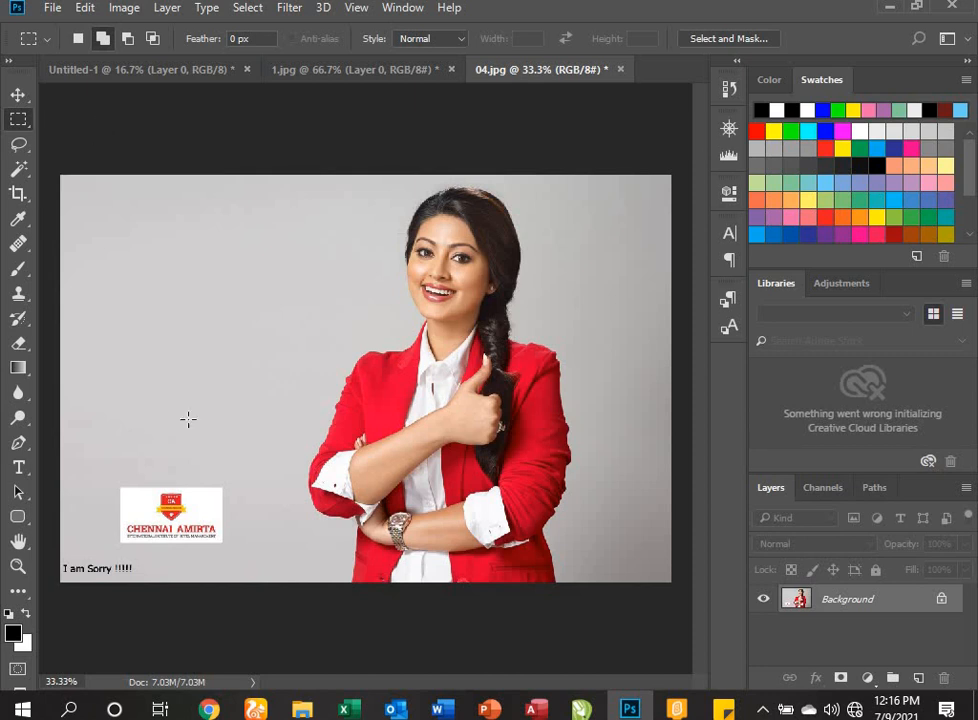
{"action": "left_click_drag", "start_coordinate": [107, 476], "coordinate": [238, 553]}
{"action": "key", "text": "shift+F5"}
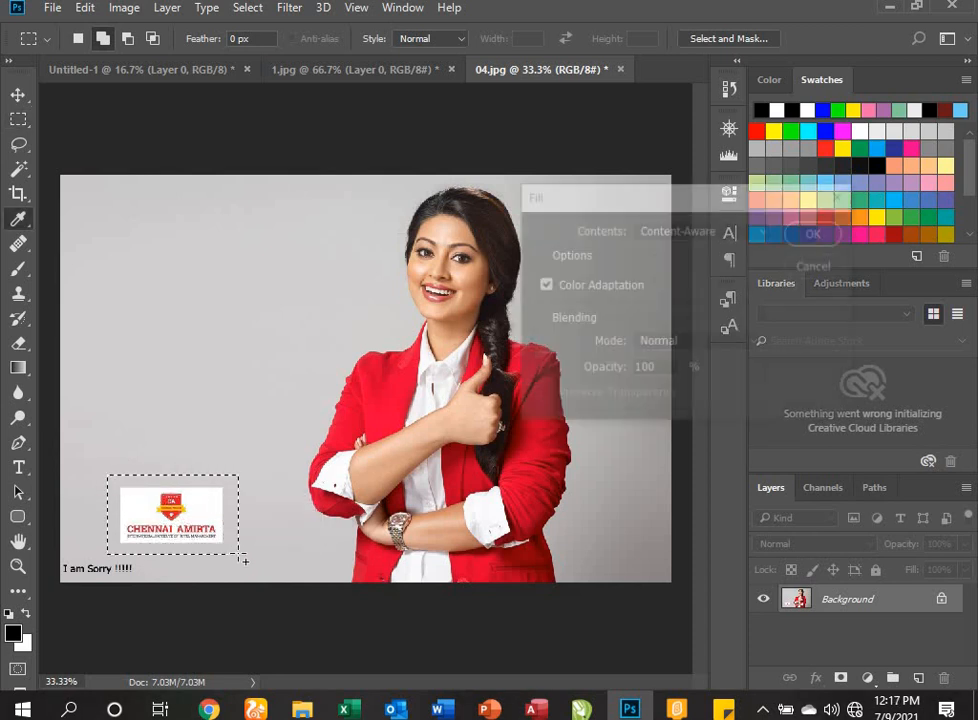
{"action": "key", "text": "Return"}
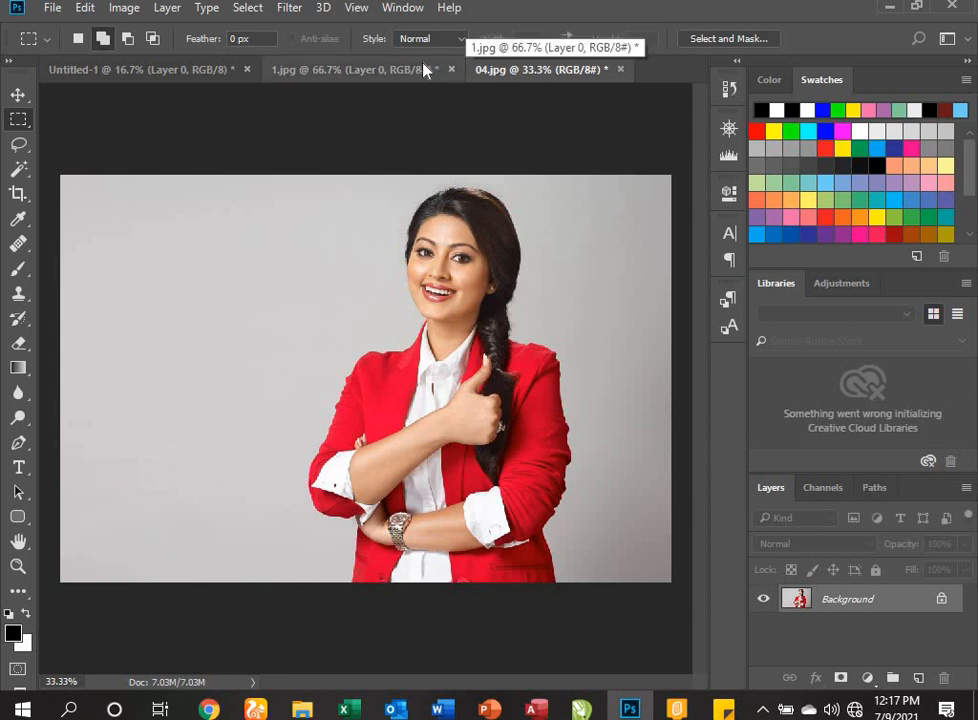
Step: Copy the cut-out woman from 1.jpg into 04.jpg with the Move tool and place her in the empty area beside the other woman
{"action": "left_click", "coordinate": [373, 70]}
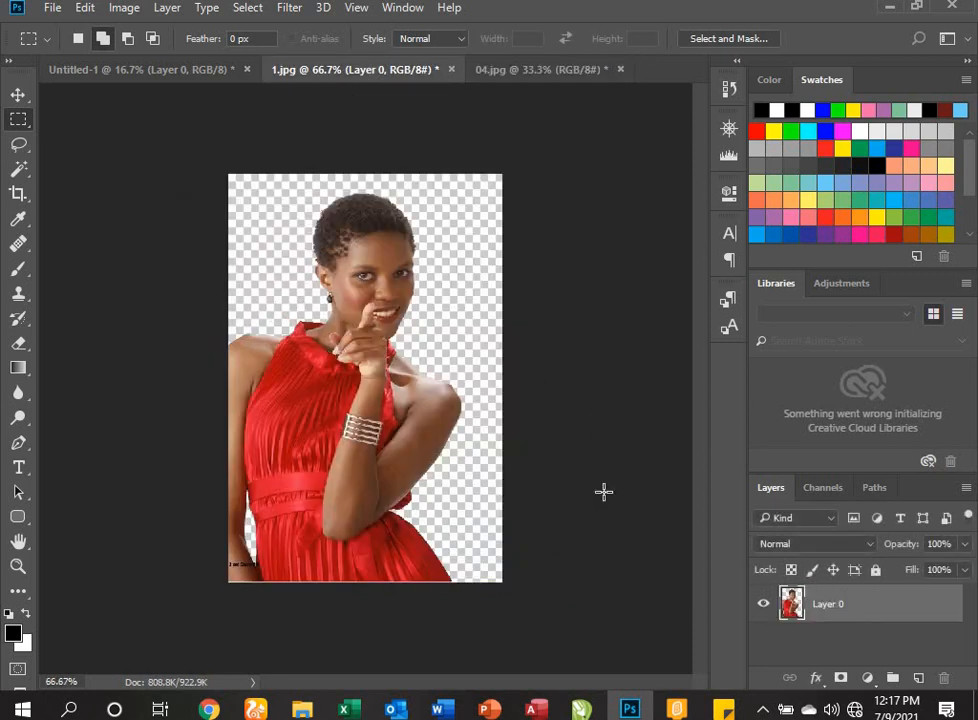
{"action": "left_click", "coordinate": [19, 95]}
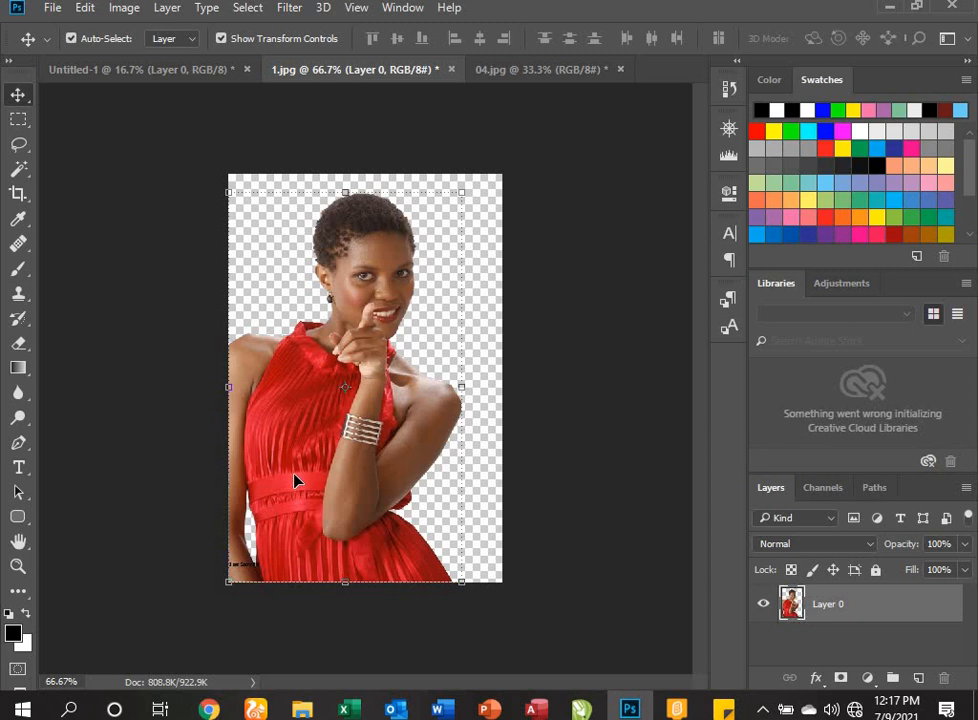
{"action": "left_click_drag", "start_coordinate": [289, 466], "coordinate": [516, 88]}
{"action": "left_click", "coordinate": [529, 70]}
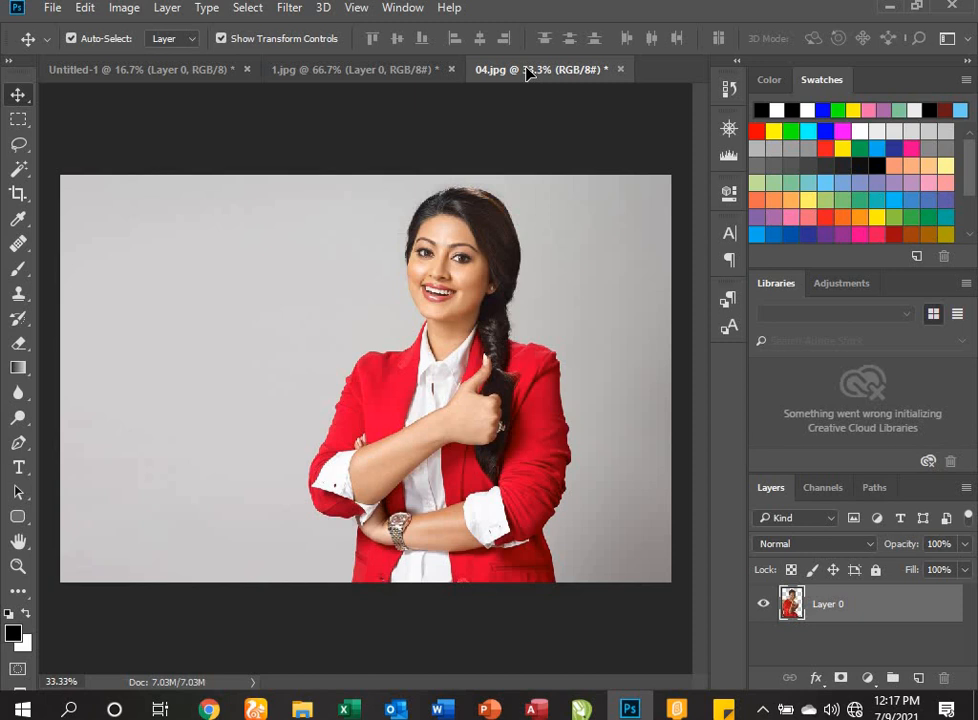
{"action": "left_click_drag", "start_coordinate": [529, 73], "coordinate": [285, 350]}
{"action": "left_click_drag", "start_coordinate": [160, 458], "coordinate": [178, 440]}
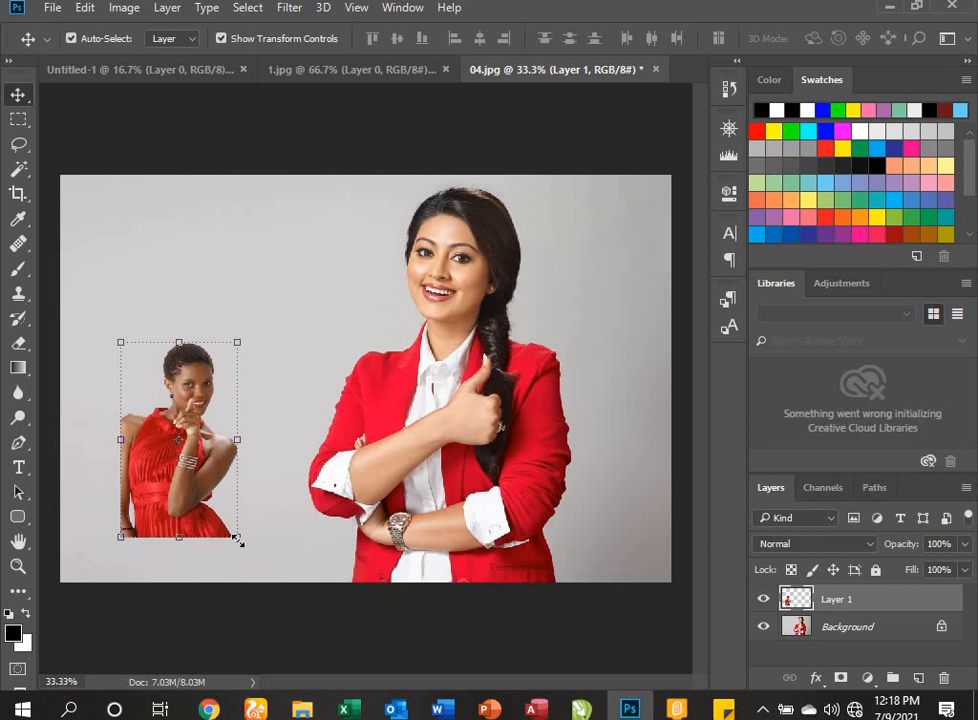
Step: Move the cut-out woman into the lower-left corner of the 04.jpg photo and scale her up to about 193%
{"action": "left_click_drag", "start_coordinate": [155, 503], "coordinate": [87, 535]}
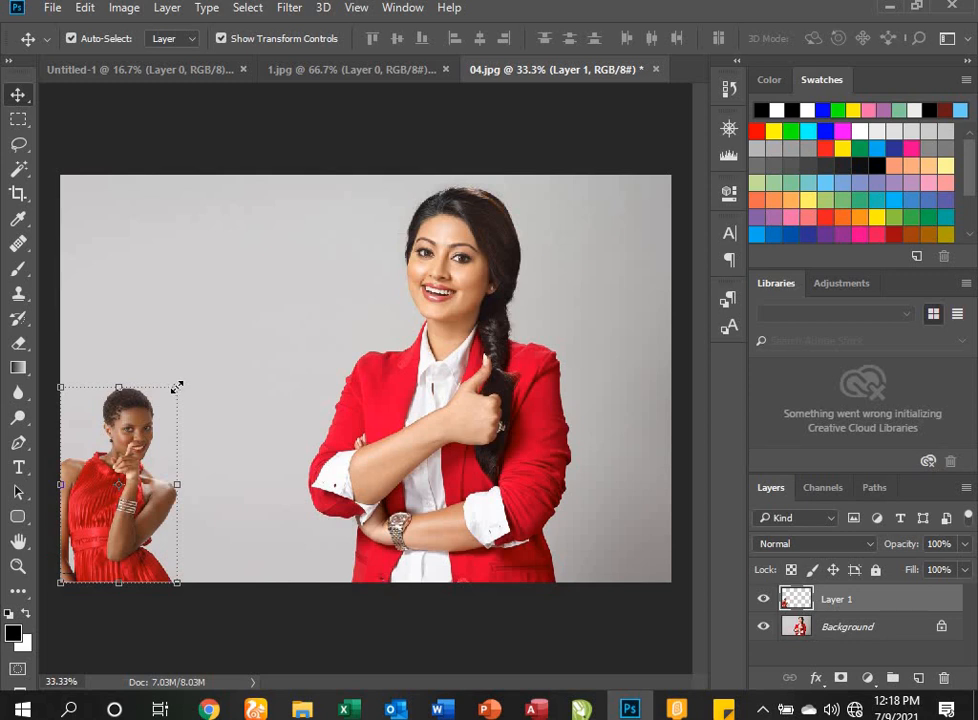
{"action": "left_click_drag", "start_coordinate": [177, 387], "coordinate": [366, 253]}
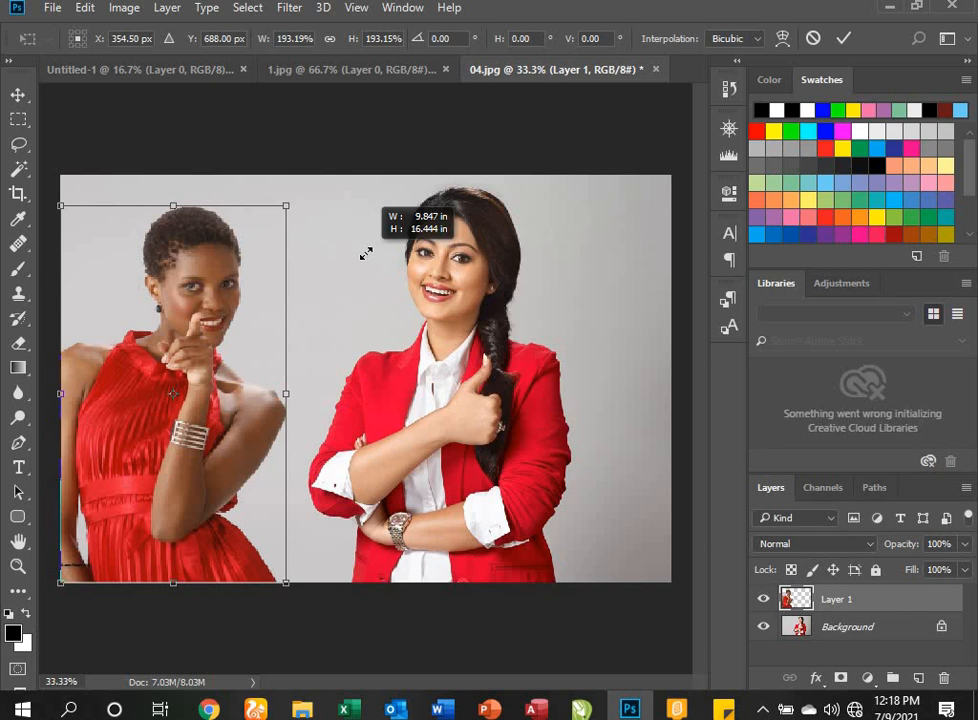
{"action": "left_click_drag", "start_coordinate": [366, 253], "coordinate": [366, 254]}
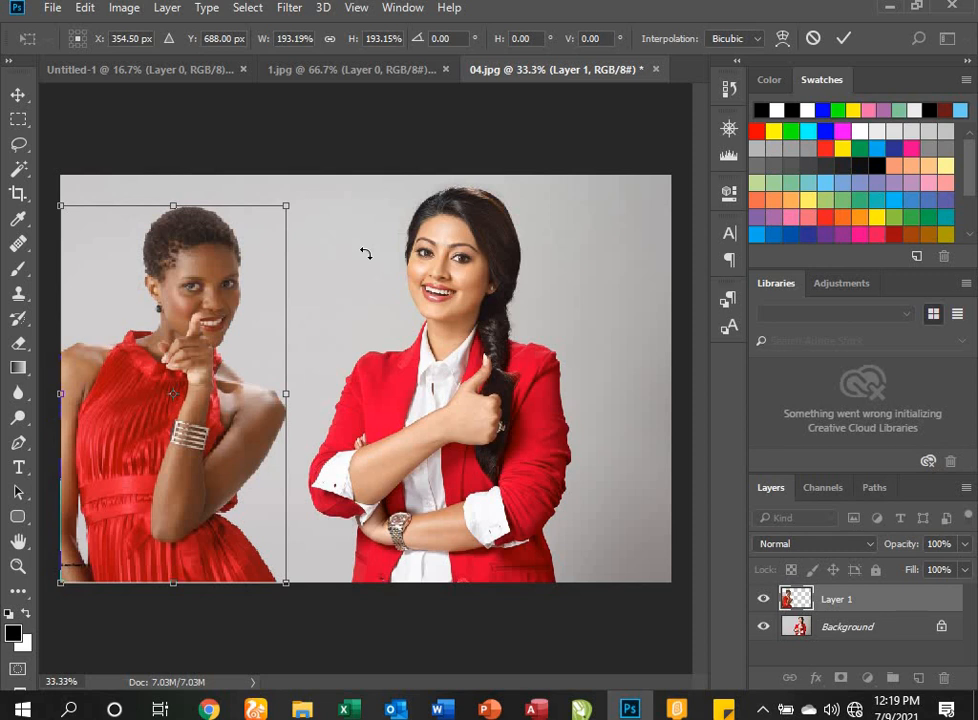
{"action": "key", "text": "Return"}
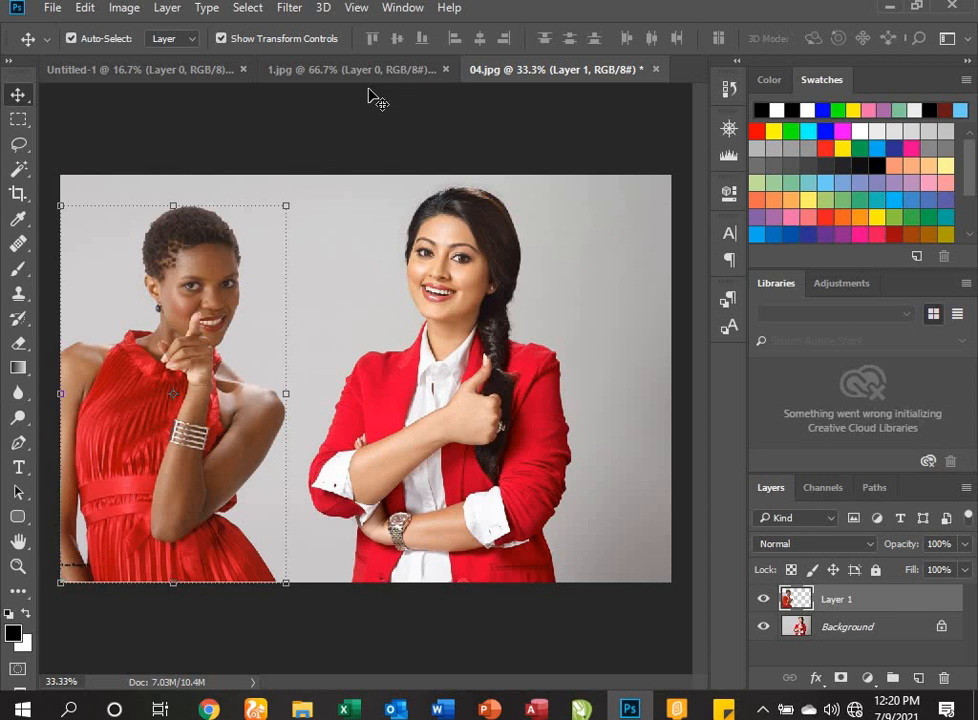
Step: Show the rulers and place a horizontal guide level with the top of the other woman's head
{"action": "left_click", "coordinate": [352, 9]}
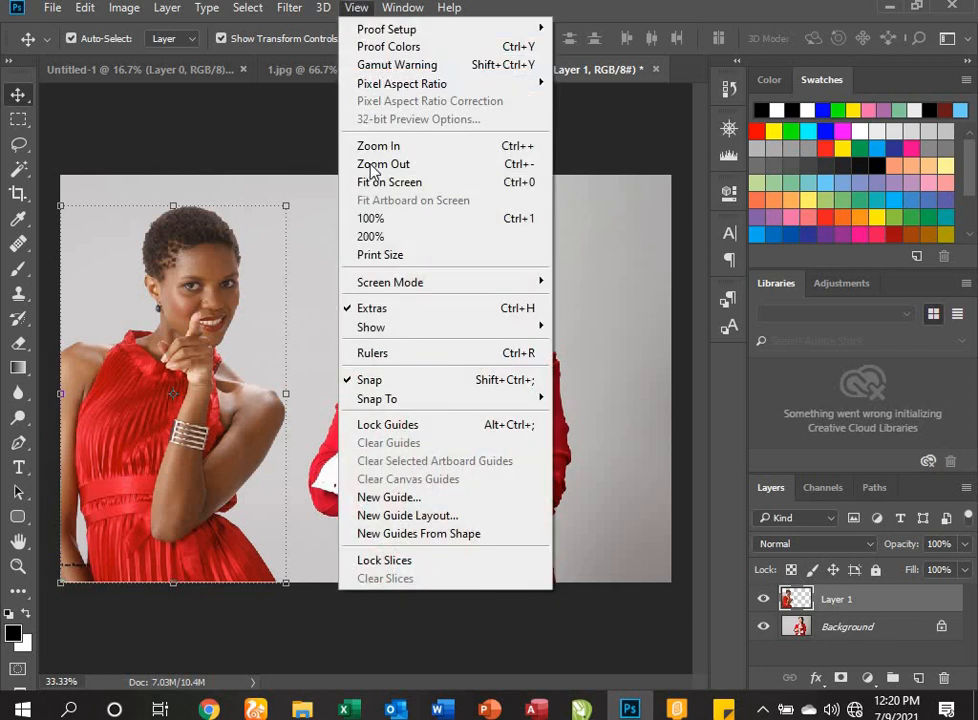
{"action": "left_click", "coordinate": [387, 358]}
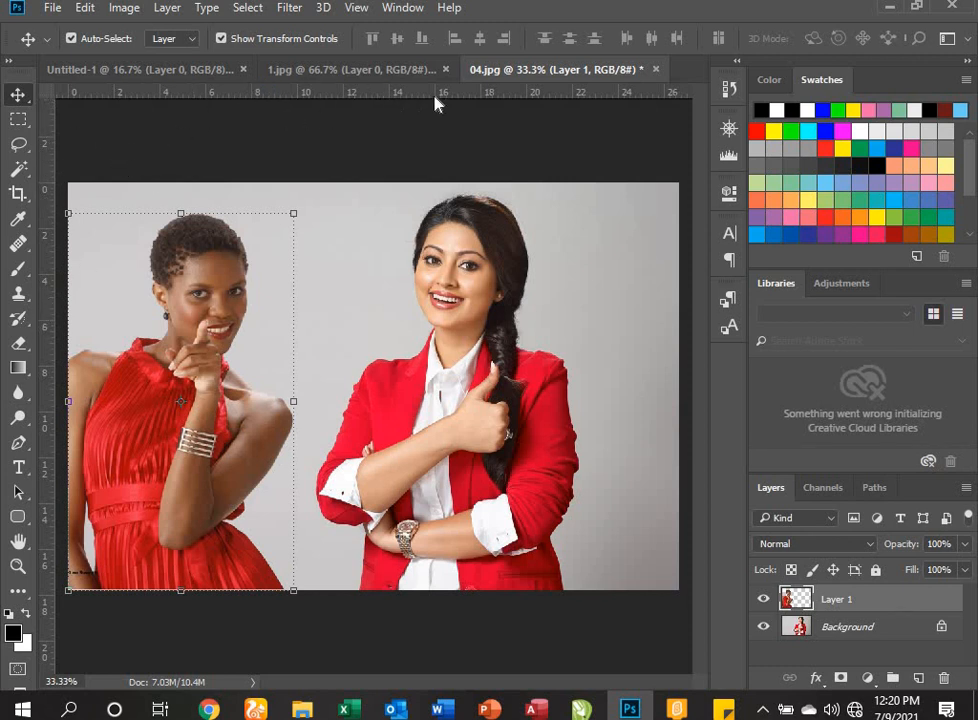
{"action": "left_click_drag", "start_coordinate": [465, 94], "coordinate": [487, 192]}
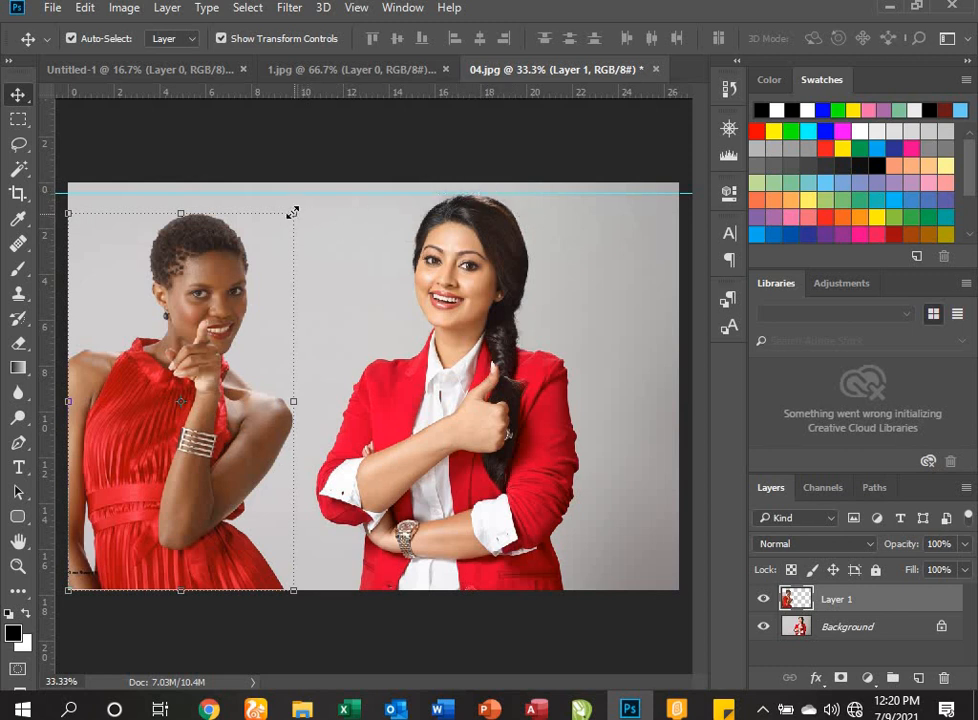
Step: Scale the cut-out woman to about 105% so her head reaches the guide, deselect her layer, and remove the guide
{"action": "left_click_drag", "start_coordinate": [292, 213], "coordinate": [314, 200]}
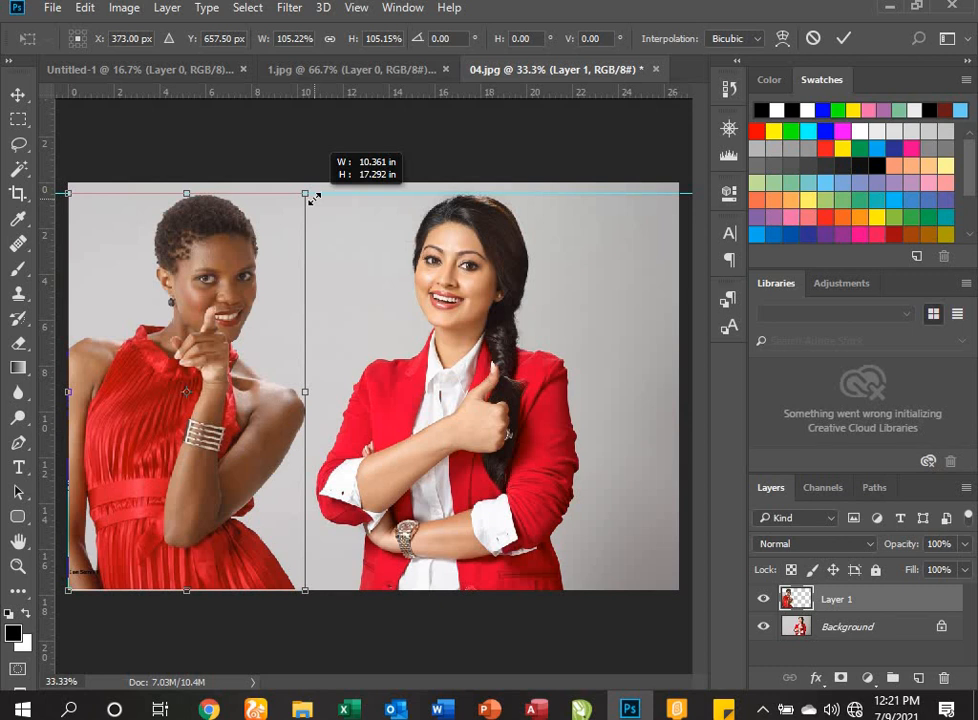
{"action": "left_click_drag", "start_coordinate": [314, 198], "coordinate": [314, 199]}
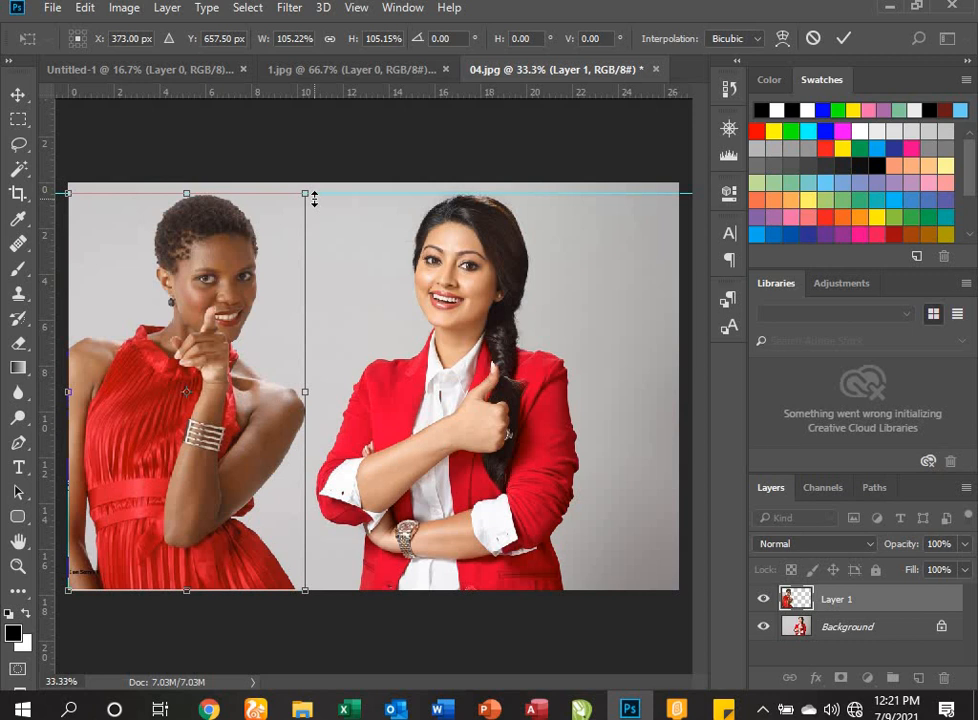
{"action": "key", "text": "Return"}
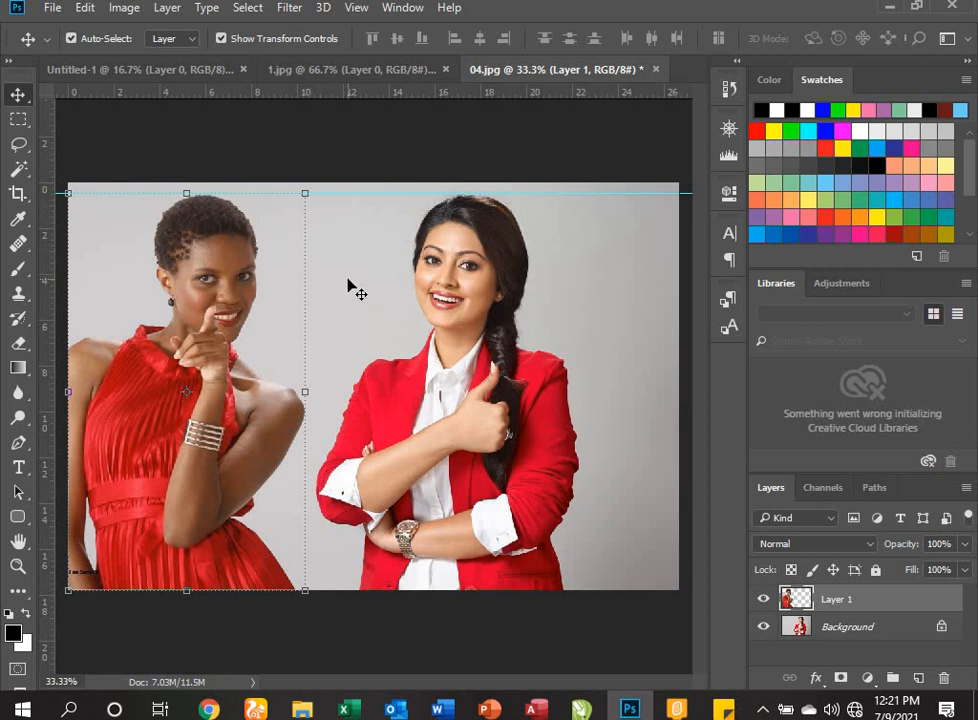
{"action": "left_click", "coordinate": [348, 280]}
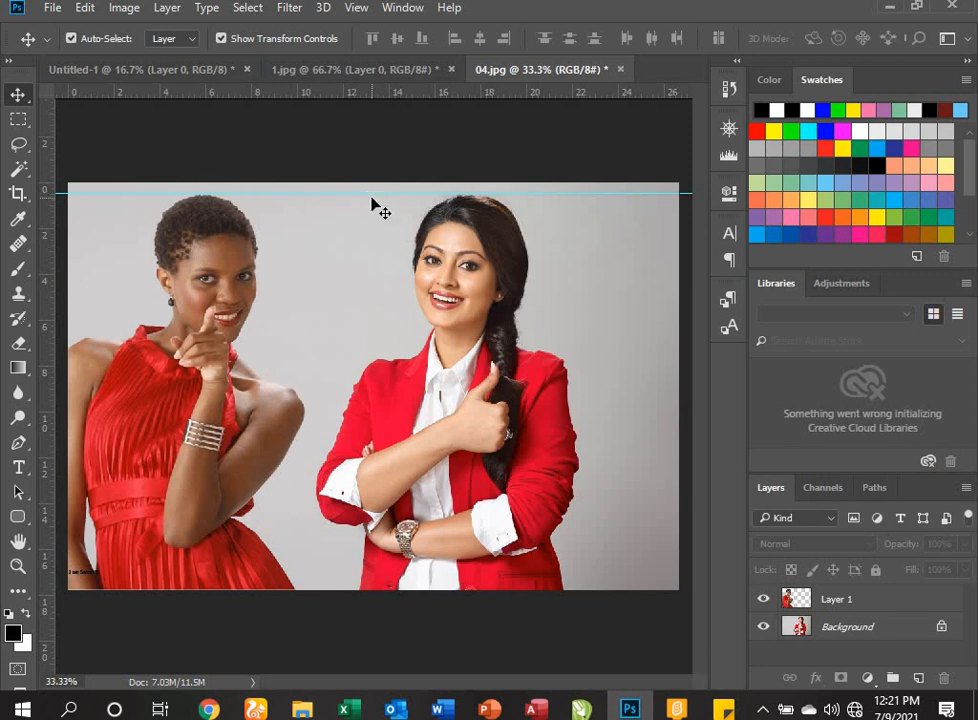
{"action": "left_click_drag", "start_coordinate": [370, 192], "coordinate": [440, 22]}
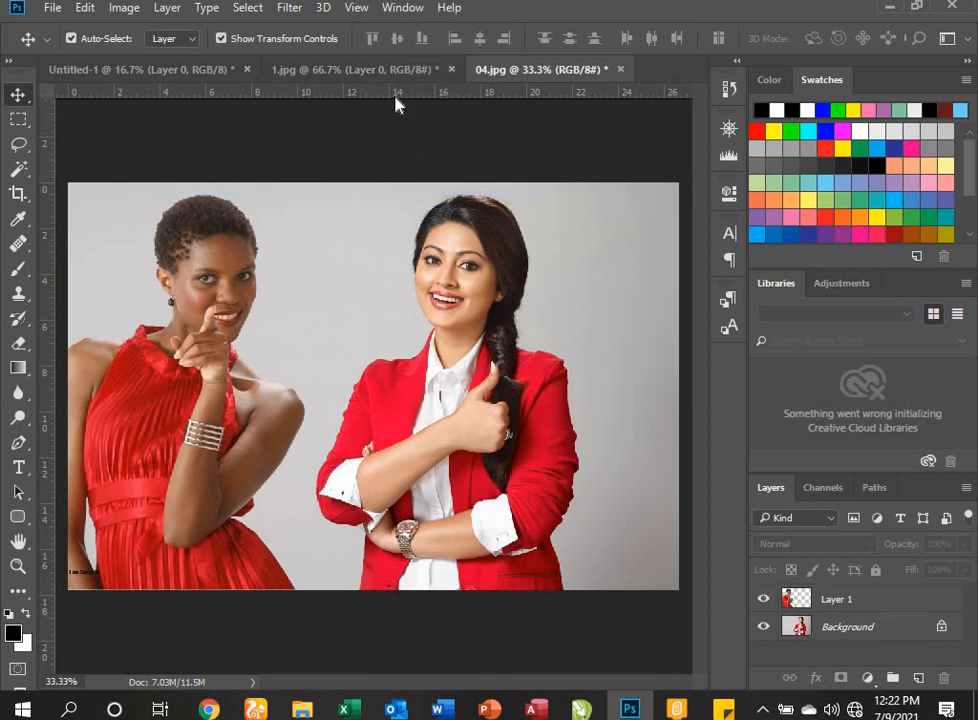
Step: Try placing another horizontal guide at about 2 inches across the women's heads and remove it again
{"action": "left_click_drag", "start_coordinate": [398, 93], "coordinate": [368, 230]}
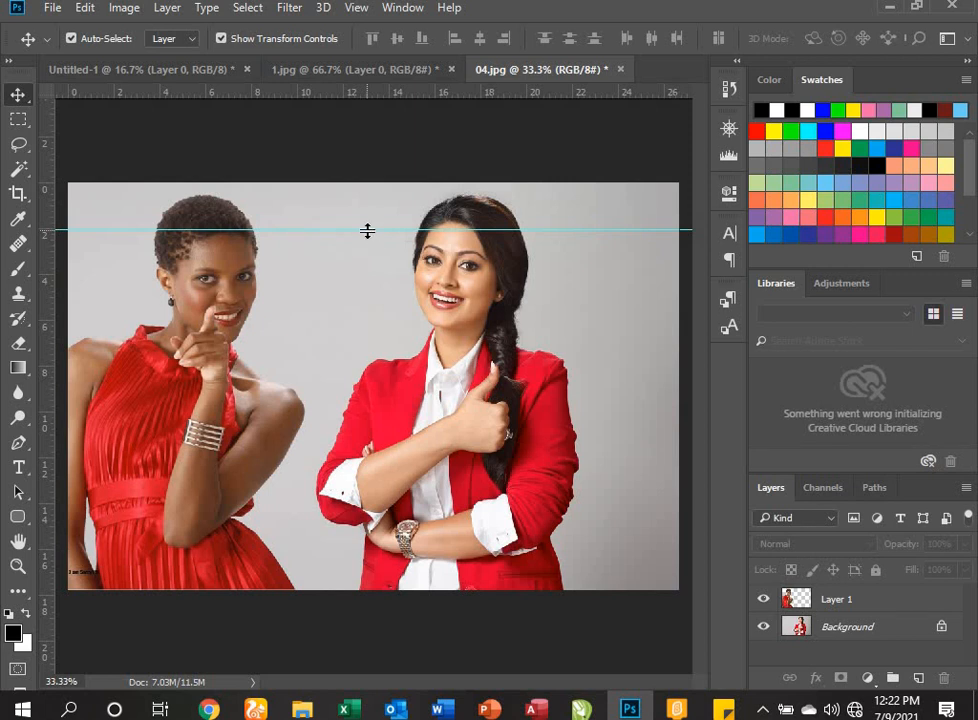
{"action": "left_click_drag", "start_coordinate": [367, 231], "coordinate": [392, 145]}
{"action": "left_click_drag", "start_coordinate": [406, 93], "coordinate": [415, 90]}
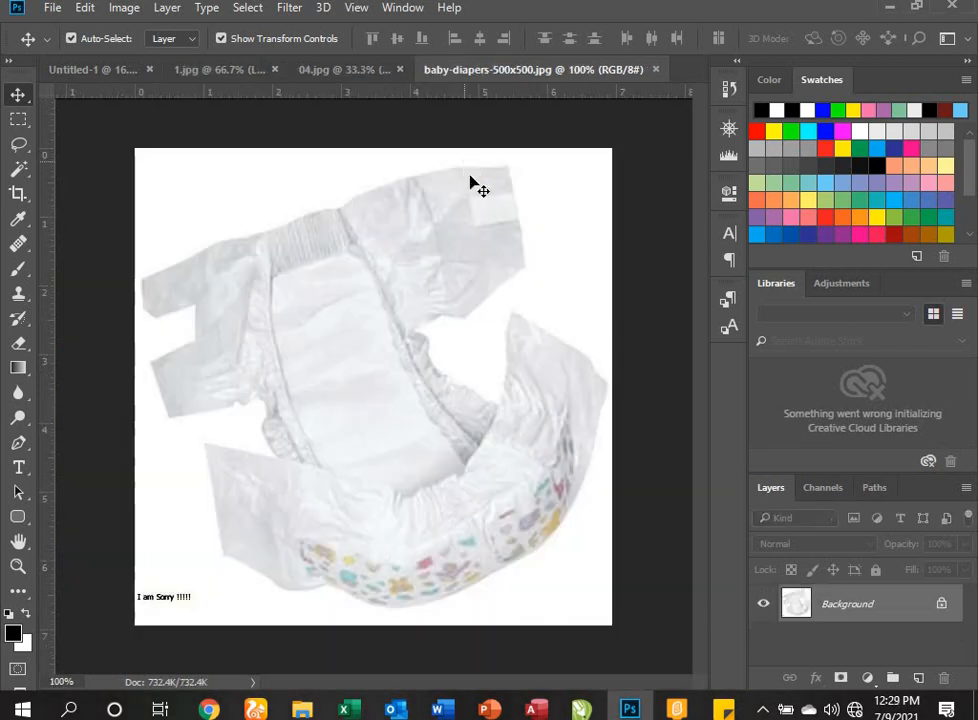
Step: Try selecting the white background of baby-diapers-500x500.jpg with the Magic Wand at tolerance 32, and deselect
{"action": "left_click", "coordinate": [28, 170]}
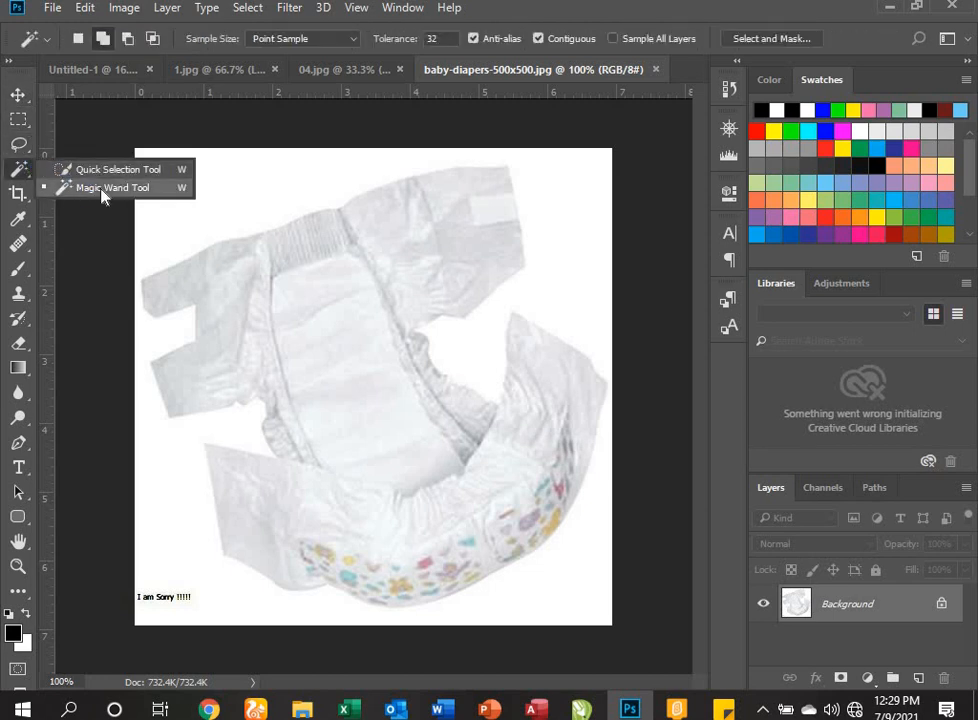
{"action": "left_click", "coordinate": [137, 190]}
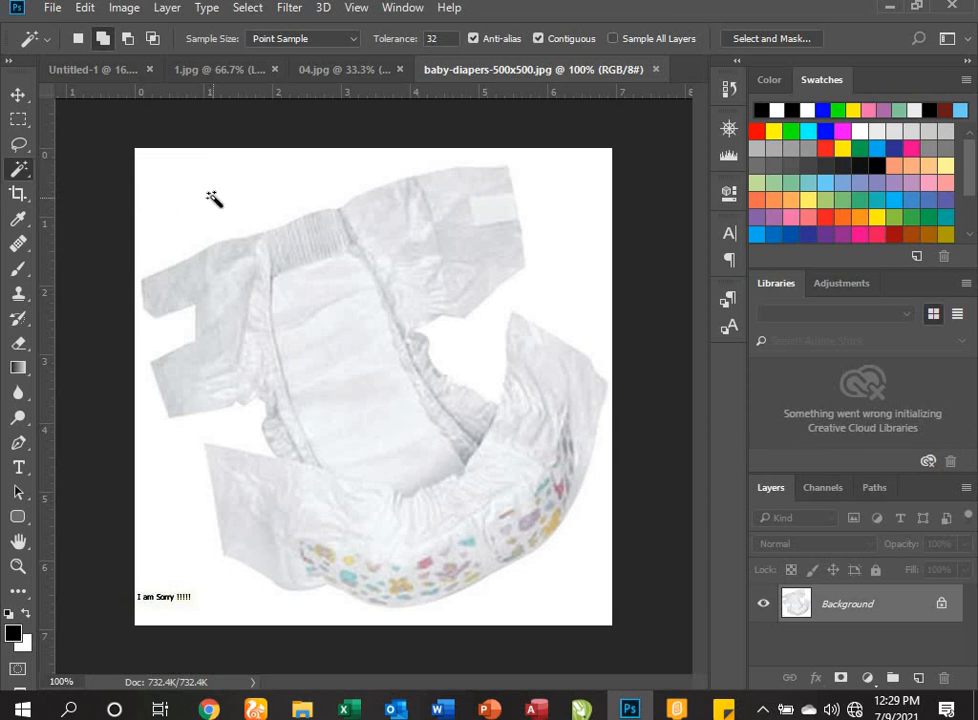
{"action": "left_click", "coordinate": [212, 198]}
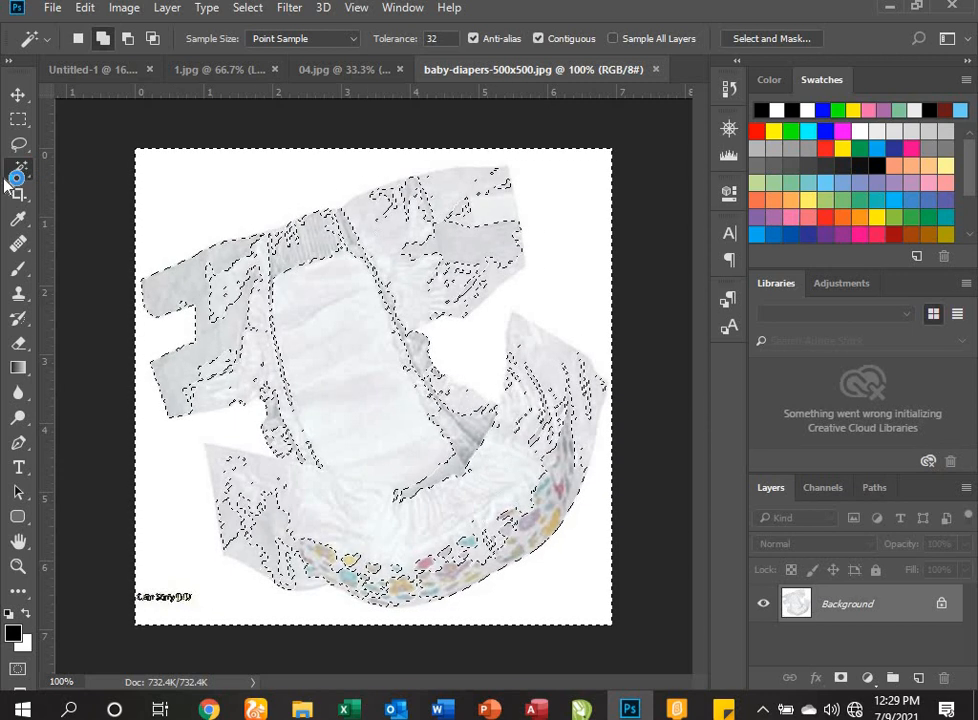
{"action": "key", "text": "ctrl+d"}
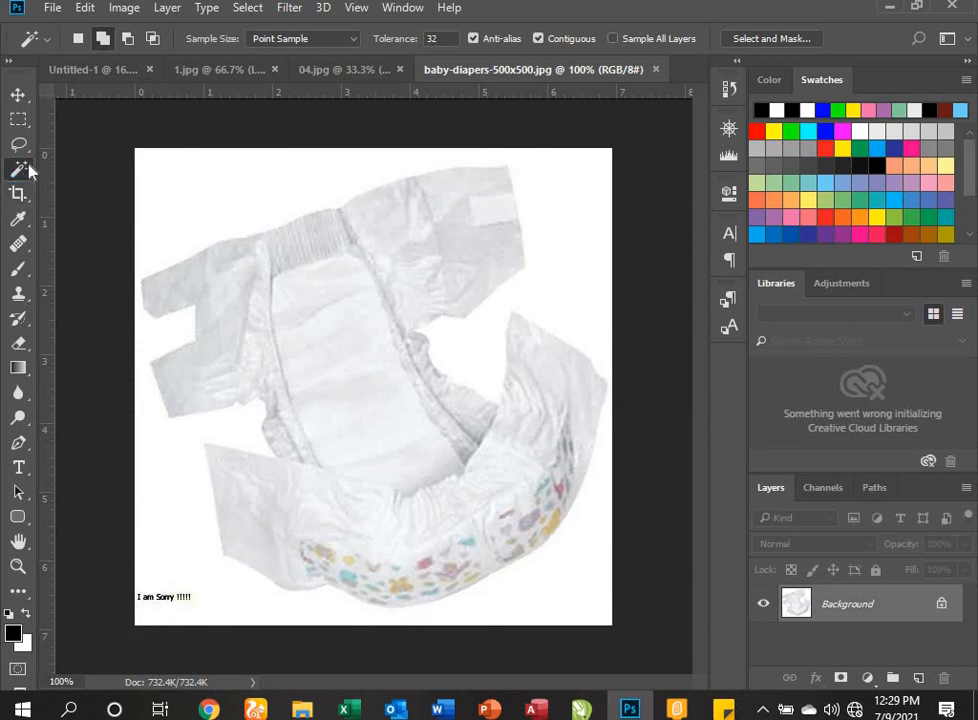
Step: Try selecting the white background above and beside the diaper with the Quick Selection tool, starting over once
{"action": "right_click", "coordinate": [29, 168]}
{"action": "left_click", "coordinate": [72, 168]}
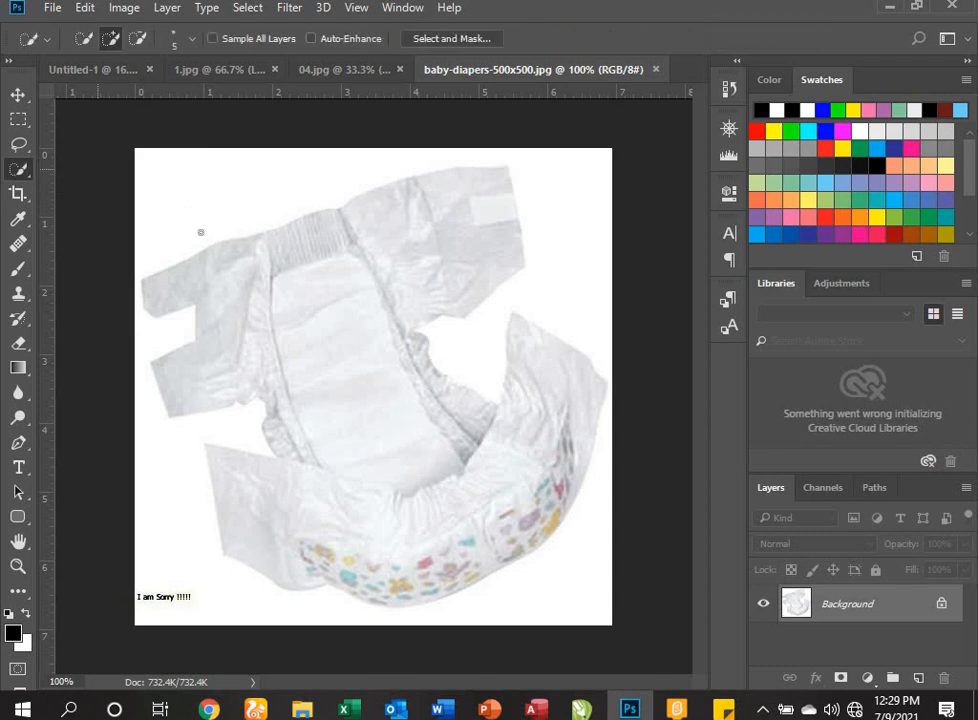
{"action": "mouse_move", "coordinate": [231, 195]}
{"action": "left_mouse_down"}
{"action": "mouse_move", "coordinate": [325, 204]}
{"action": "mouse_move", "coordinate": [297, 188]}
{"action": "mouse_move", "coordinate": [438, 158]}
{"action": "left_mouse_up"}
{"action": "mouse_move", "coordinate": [524, 166]}
{"action": "left_mouse_down"}
{"action": "mouse_move", "coordinate": [576, 270]}
{"action": "mouse_move", "coordinate": [564, 296]}
{"action": "mouse_move", "coordinate": [487, 312]}
{"action": "mouse_move", "coordinate": [427, 336]}
{"action": "left_mouse_up"}
{"action": "key", "text": "ctrl+d"}
{"action": "mouse_move", "coordinate": [185, 218]}
{"action": "left_mouse_down"}
{"action": "mouse_move", "coordinate": [367, 153]}
{"action": "mouse_move", "coordinate": [456, 146]}
{"action": "mouse_move", "coordinate": [537, 155]}
{"action": "mouse_move", "coordinate": [550, 166]}
{"action": "mouse_move", "coordinate": [570, 266]}
{"action": "left_mouse_up"}
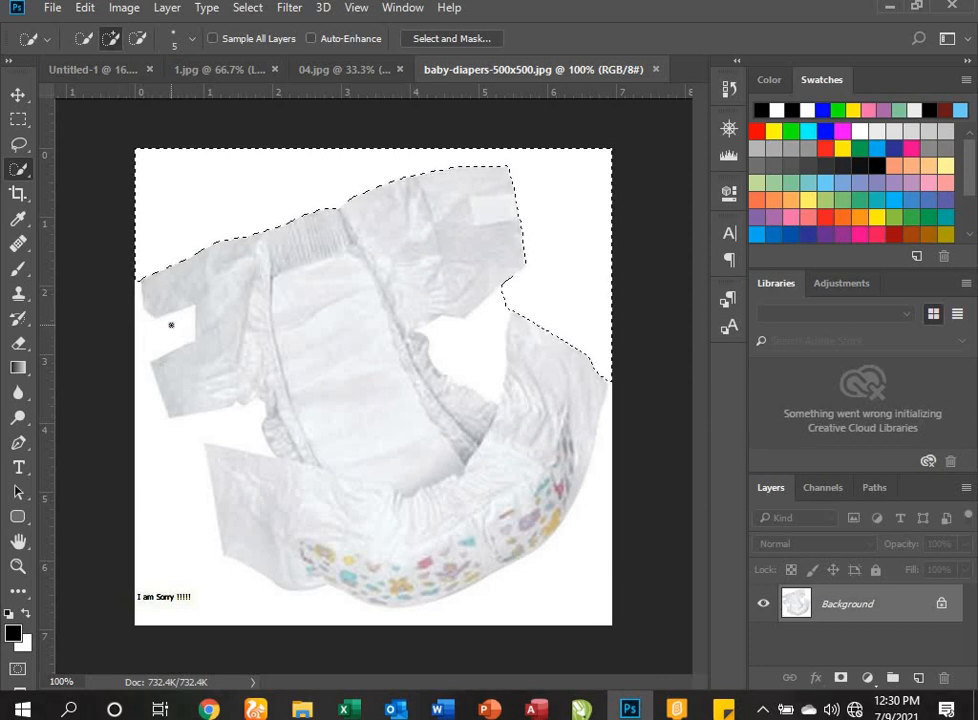
{"action": "left_click_drag", "start_coordinate": [176, 326], "coordinate": [150, 342]}
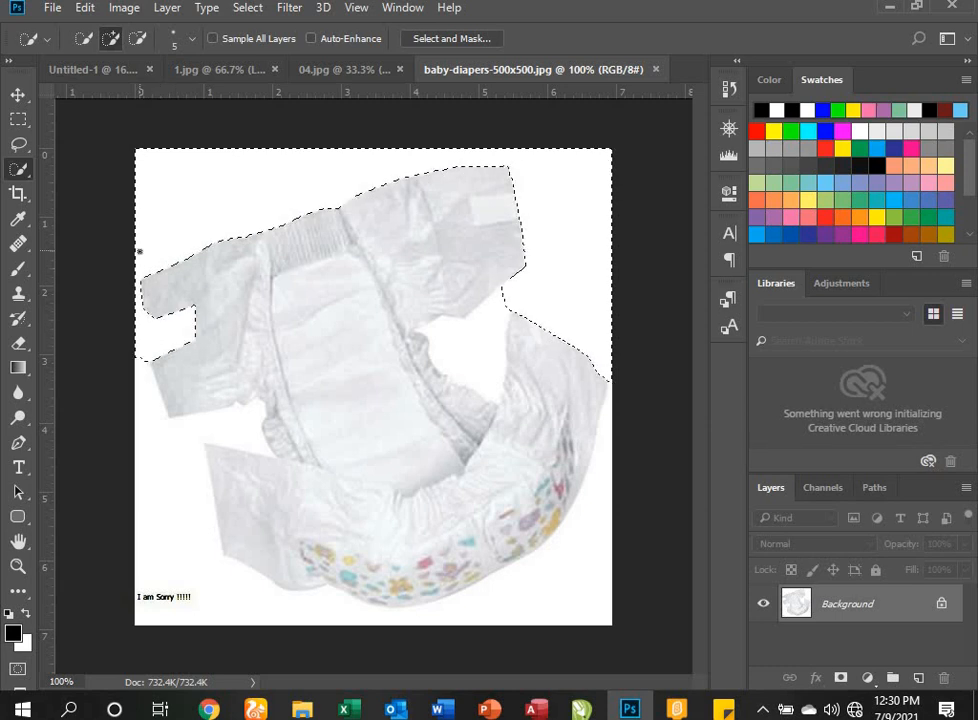
Step: Start a new Quick Selection at the diaper's lower left and extend it along the white background around the image edges
{"action": "left_click", "coordinate": [113, 39]}
{"action": "left_click", "coordinate": [88, 39]}
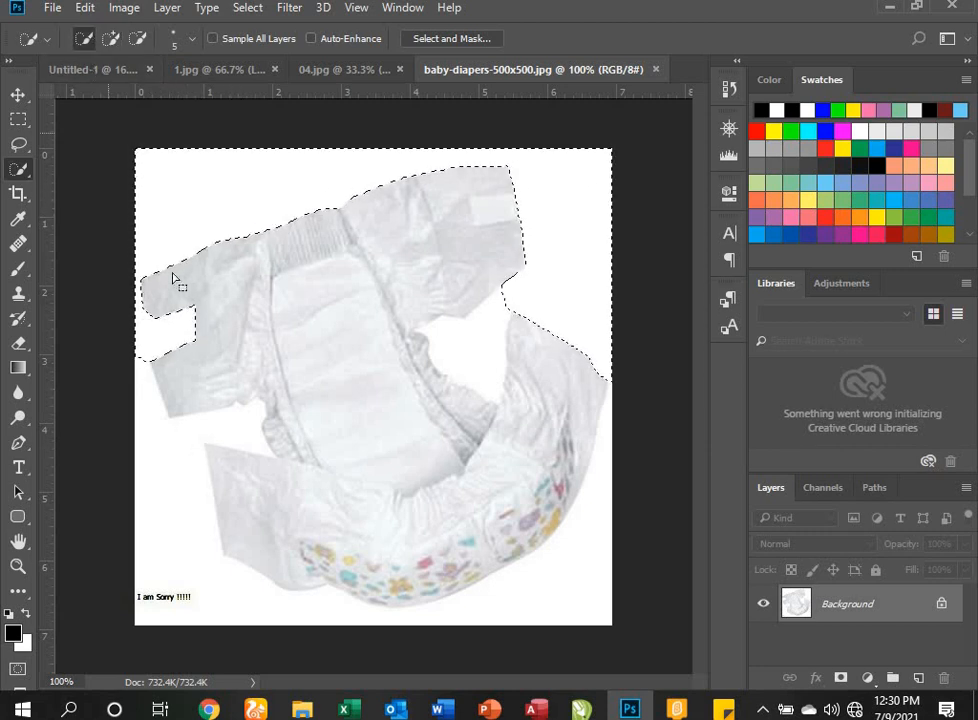
{"action": "mouse_move", "coordinate": [183, 445]}
{"action": "left_mouse_down"}
{"action": "mouse_move", "coordinate": [164, 524]}
{"action": "mouse_move", "coordinate": [168, 552]}
{"action": "left_mouse_up"}
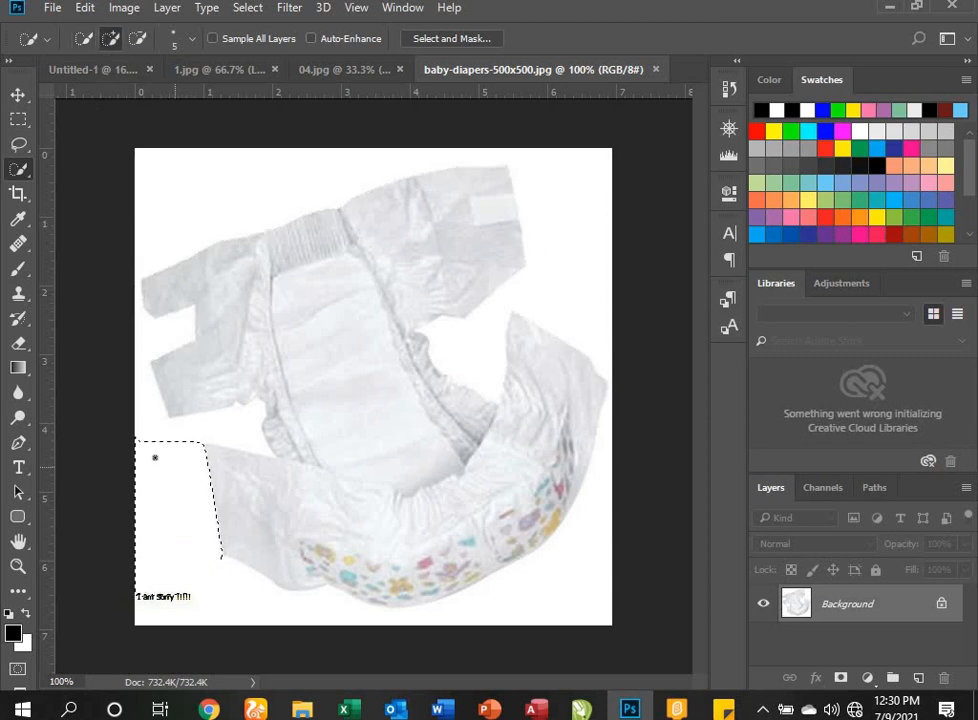
{"action": "mouse_move", "coordinate": [142, 445]}
{"action": "left_mouse_down"}
{"action": "mouse_move", "coordinate": [146, 345]}
{"action": "mouse_move", "coordinate": [176, 329]}
{"action": "mouse_move", "coordinate": [146, 325]}
{"action": "mouse_move", "coordinate": [137, 300]}
{"action": "mouse_move", "coordinate": [157, 217]}
{"action": "mouse_move", "coordinate": [221, 147]}
{"action": "left_mouse_up"}
{"action": "left_click_drag", "start_coordinate": [282, 160], "coordinate": [371, 163]}
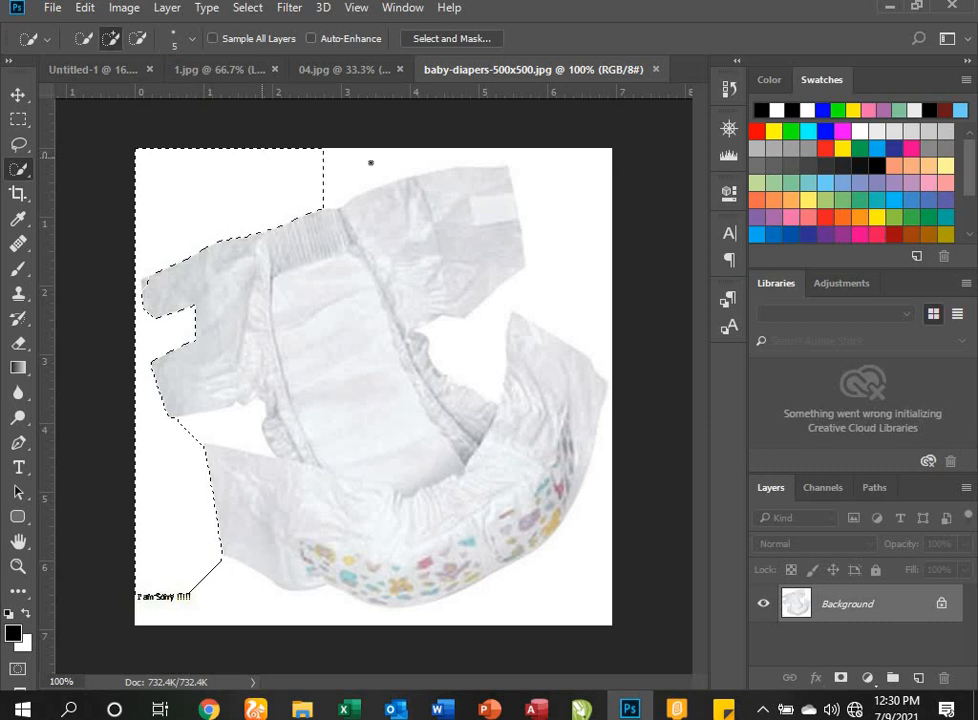
{"action": "mouse_move", "coordinate": [579, 204]}
{"action": "left_mouse_down"}
{"action": "mouse_move", "coordinate": [604, 268]}
{"action": "mouse_move", "coordinate": [596, 354]}
{"action": "left_mouse_up"}
{"action": "mouse_move", "coordinate": [608, 406]}
{"action": "left_mouse_down"}
{"action": "mouse_move", "coordinate": [611, 387]}
{"action": "mouse_move", "coordinate": [611, 431]}
{"action": "left_mouse_up"}
{"action": "left_click_drag", "start_coordinate": [586, 538], "coordinate": [568, 572]}
Step: Unlock the Background layer of the diaper image, delete the selected area, and deselect
{"action": "key", "text": "shift+F5"}
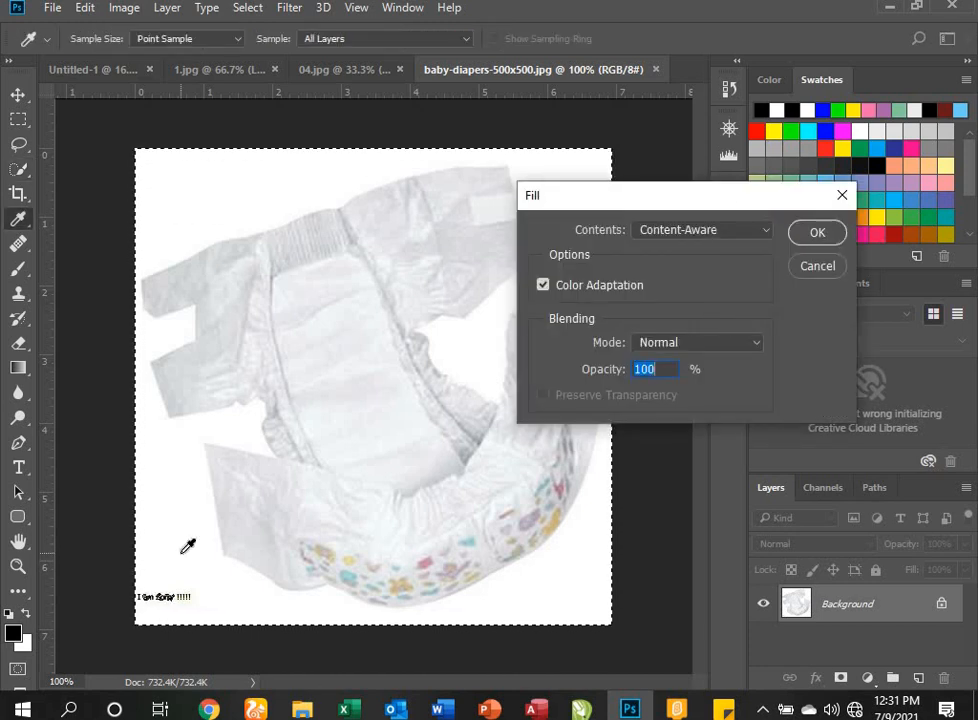
{"action": "left_click", "coordinate": [821, 270]}
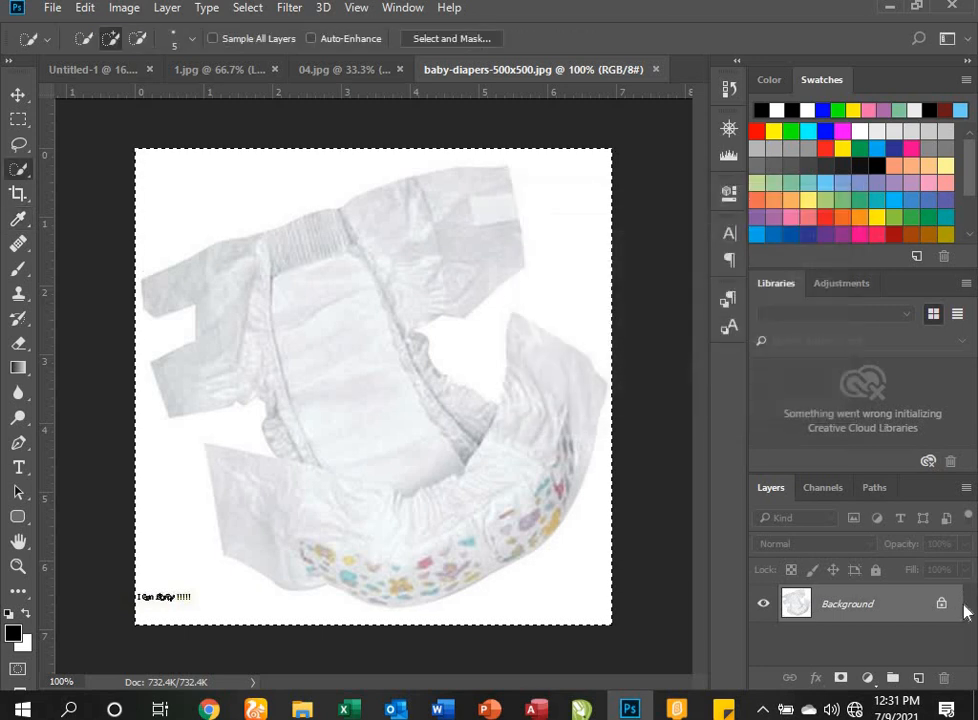
{"action": "left_click", "coordinate": [941, 603]}
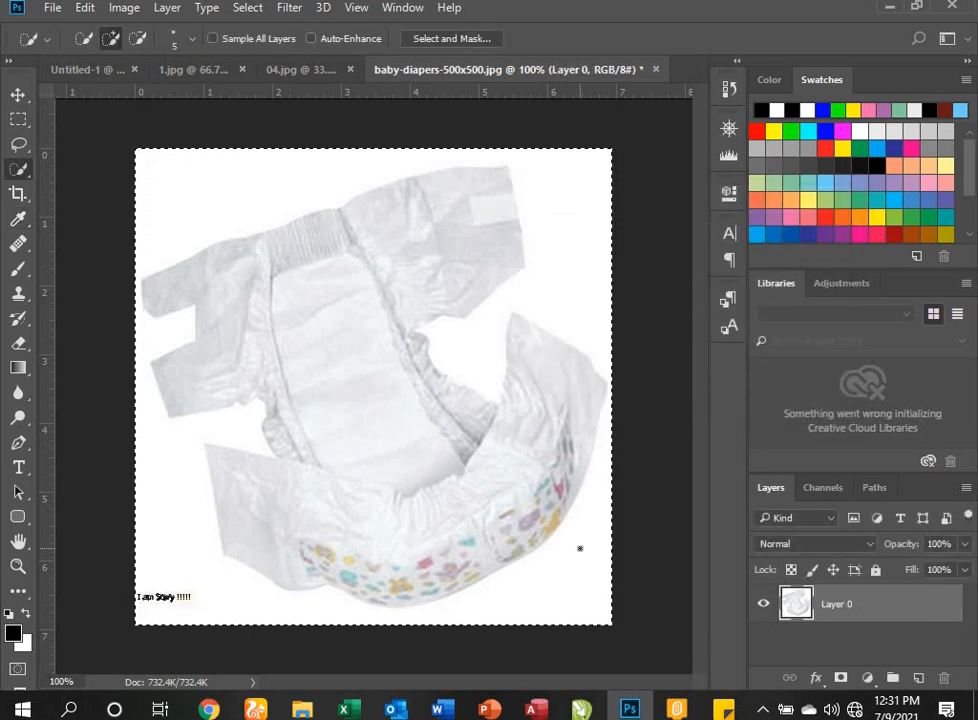
{"action": "key", "text": "Delete"}
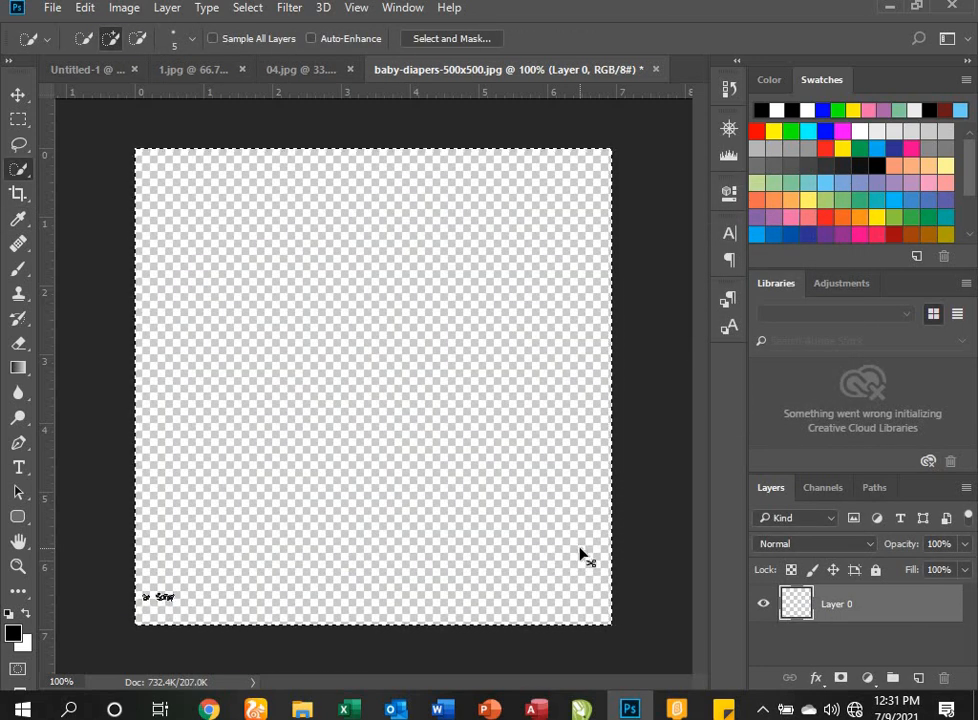
{"action": "key", "text": "ctrl+d"}
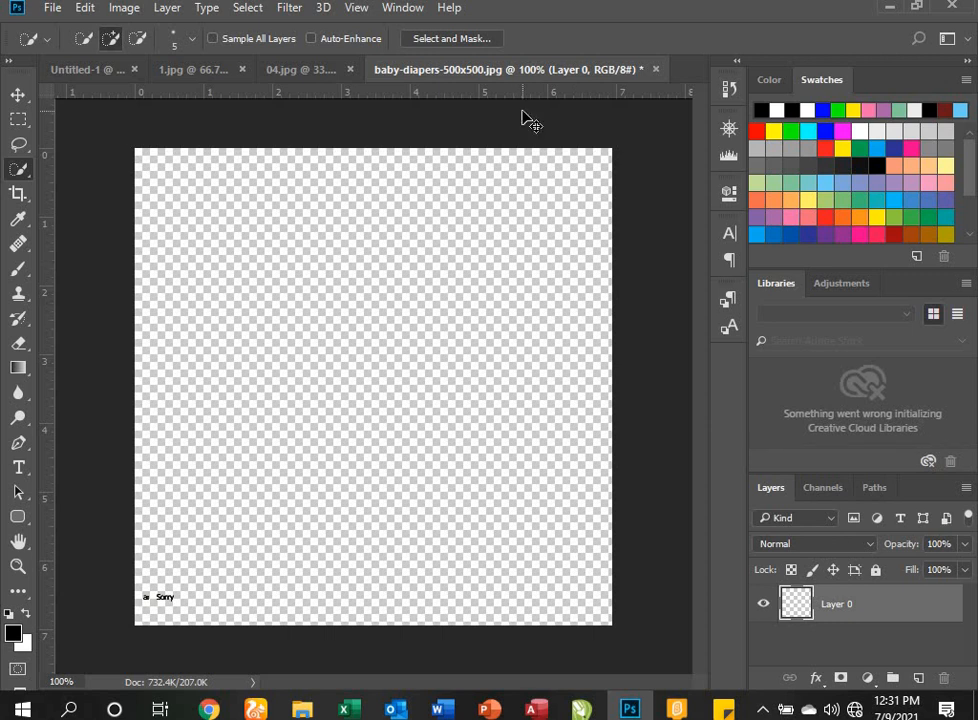
Step: Undo the deletion and the layer unlocking in the diaper image, and clear the remaining selection with the Move tool active
{"action": "key", "text": "ctrl+z"}
{"action": "key", "text": "ctrl+z"}
{"action": "key", "text": "ctrl+z"}
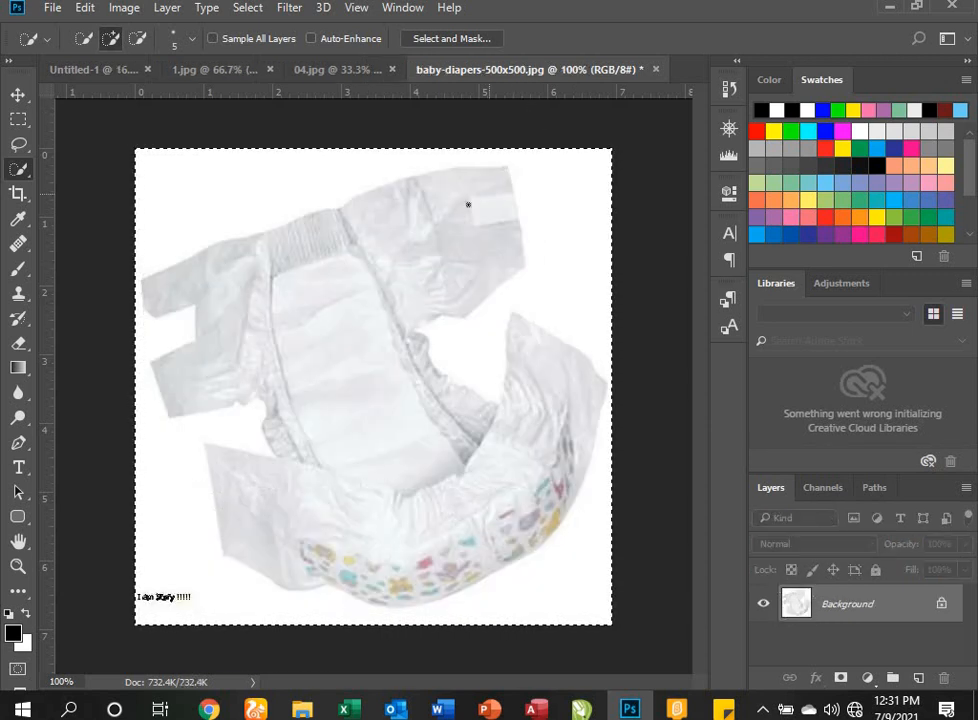
{"action": "left_click", "coordinate": [19, 96]}
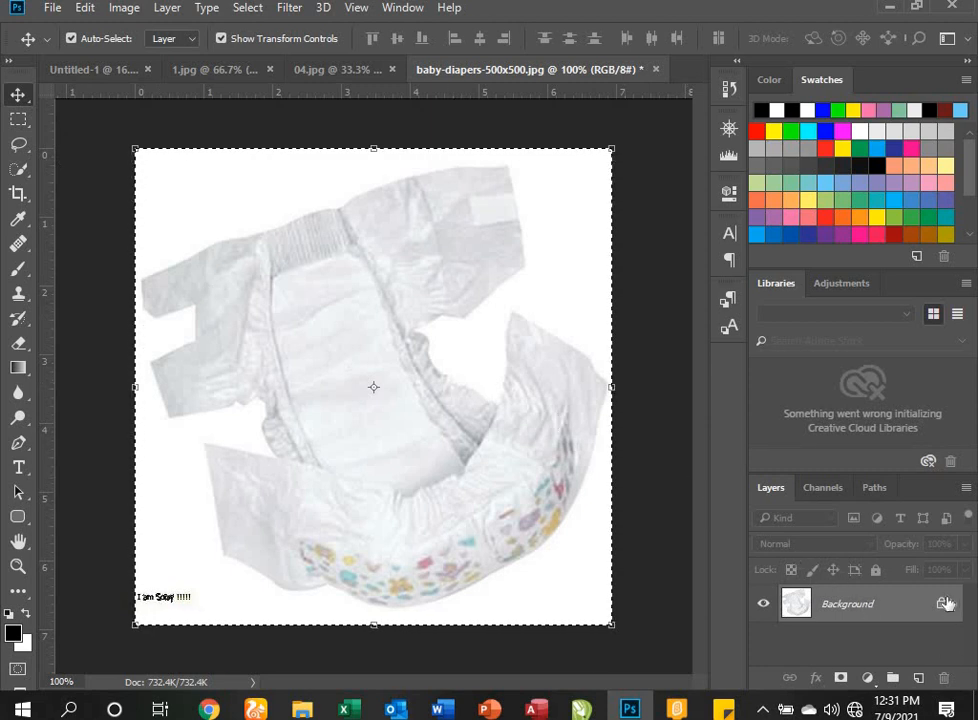
{"action": "key", "text": "ctrl+d"}
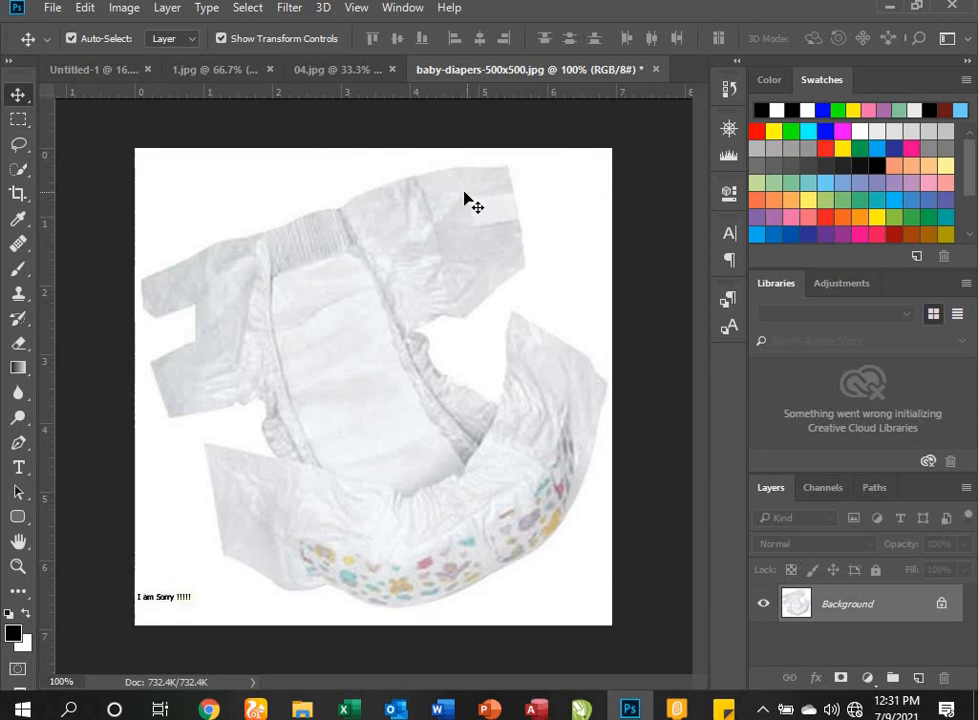
Step: Try tracing the diaper's upper edge with the freehand Lasso tool, clearing the first short selection and starting over
{"action": "left_click", "coordinate": [20, 145]}
{"action": "left_click", "coordinate": [81, 144]}
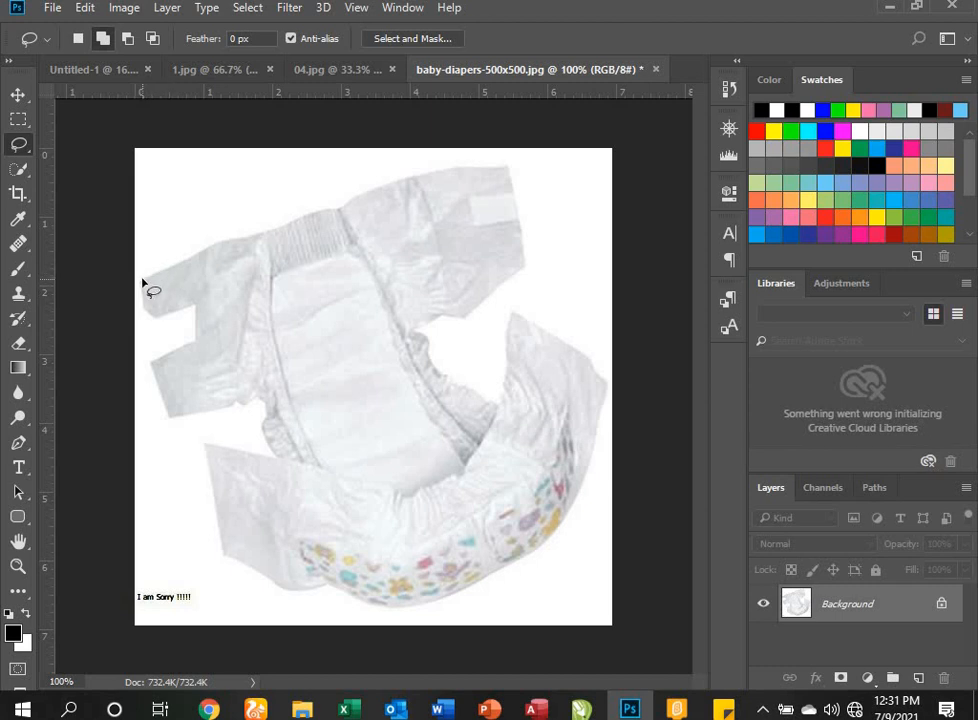
{"action": "left_click_drag", "start_coordinate": [144, 278], "coordinate": [159, 273]}
{"action": "key", "text": "ctrl+d"}
{"action": "left_click_drag", "start_coordinate": [141, 281], "coordinate": [334, 210]}
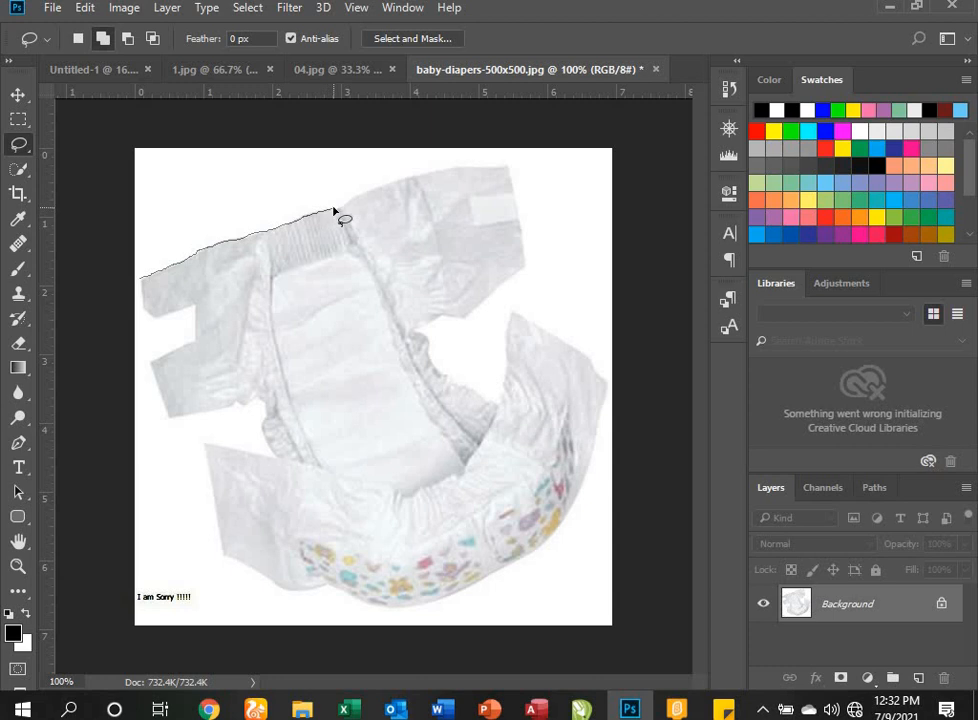
{"action": "left_click_drag", "start_coordinate": [334, 210], "coordinate": [334, 212]}
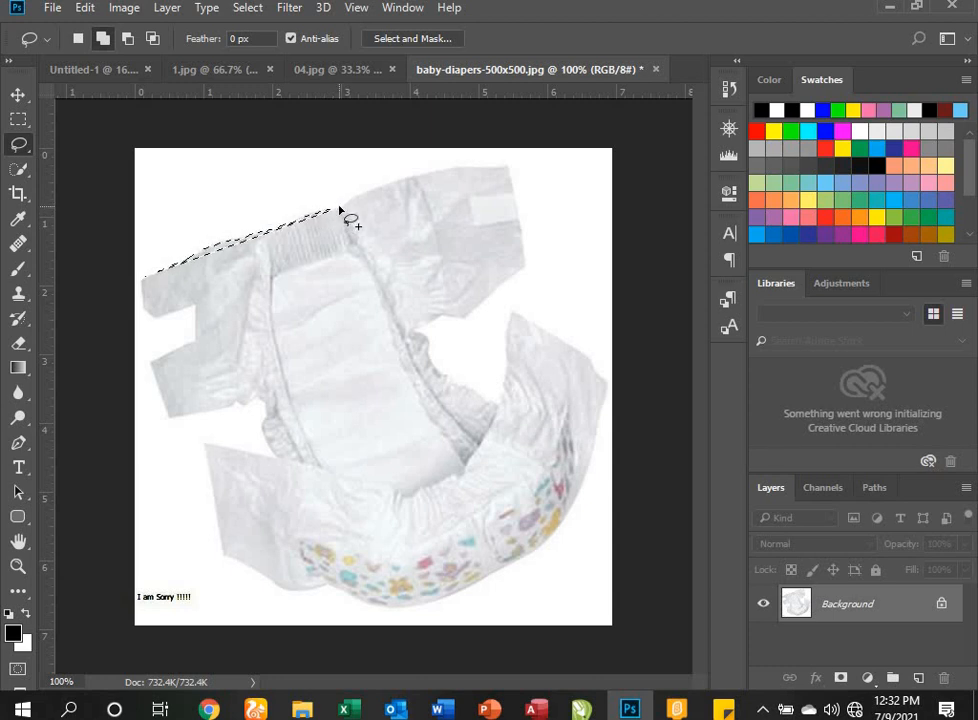
Step: Select the whole diaper by tracing its outline with the Polygonal Lasso tool from the upper-left corner and closing the path
{"action": "left_click", "coordinate": [24, 144]}
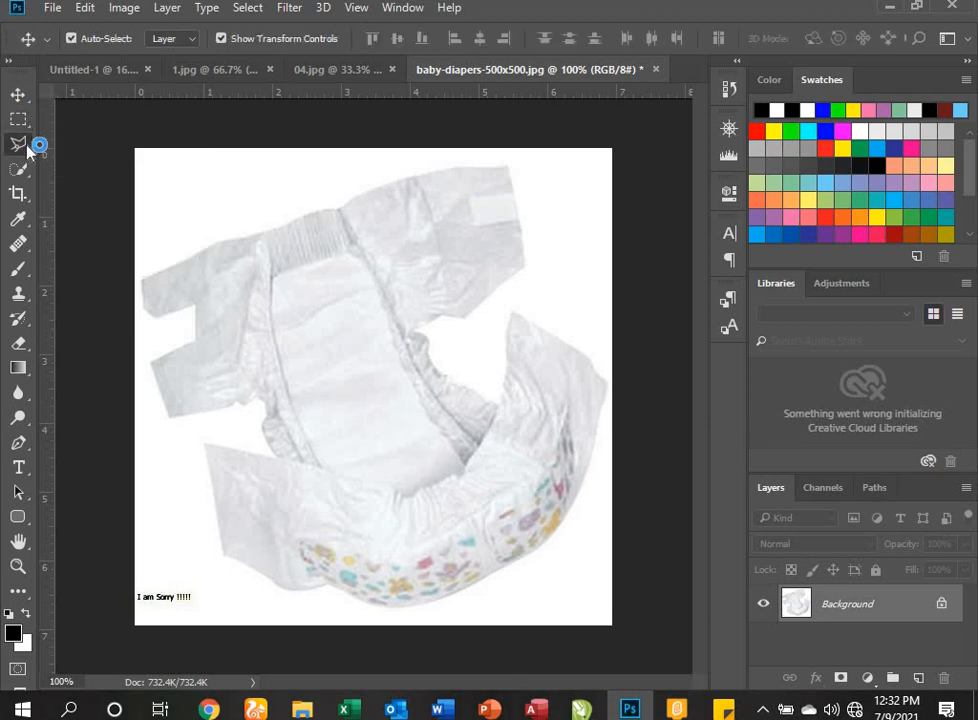
{"action": "left_click", "coordinate": [27, 146]}
{"action": "left_click", "coordinate": [97, 142]}
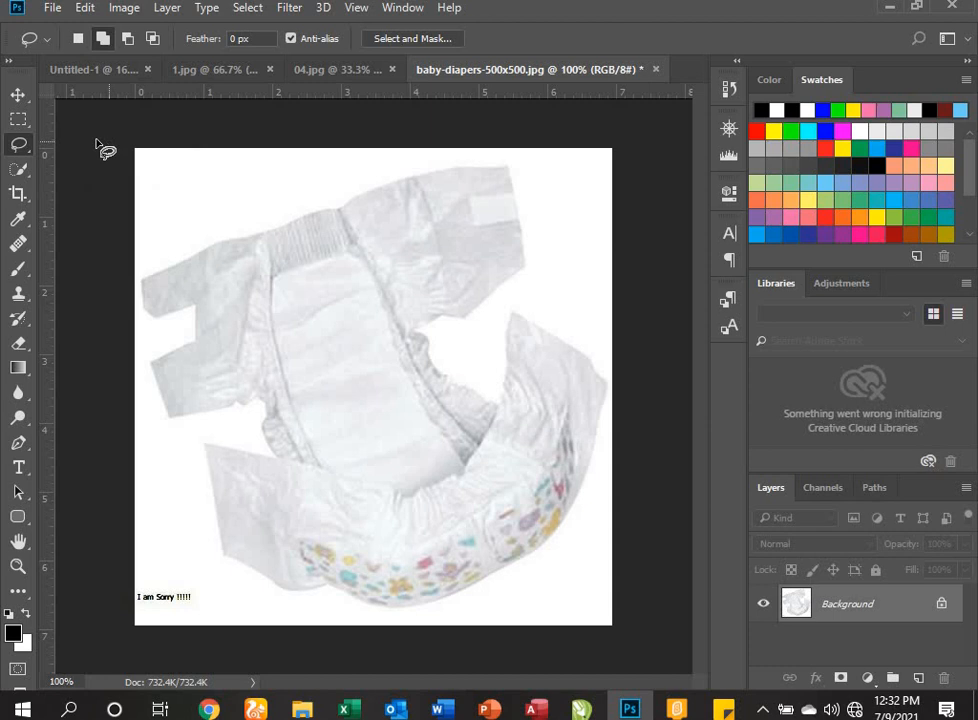
{"action": "left_click", "coordinate": [22, 148]}
{"action": "left_click", "coordinate": [60, 146]}
{"action": "left_click", "coordinate": [20, 148]}
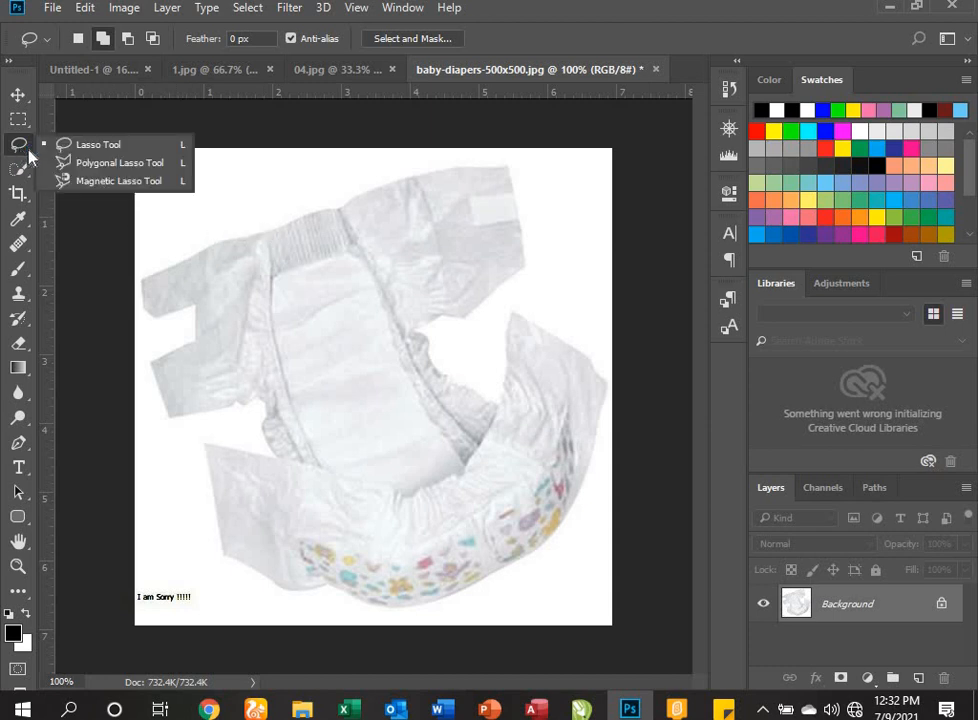
{"action": "left_click", "coordinate": [88, 167]}
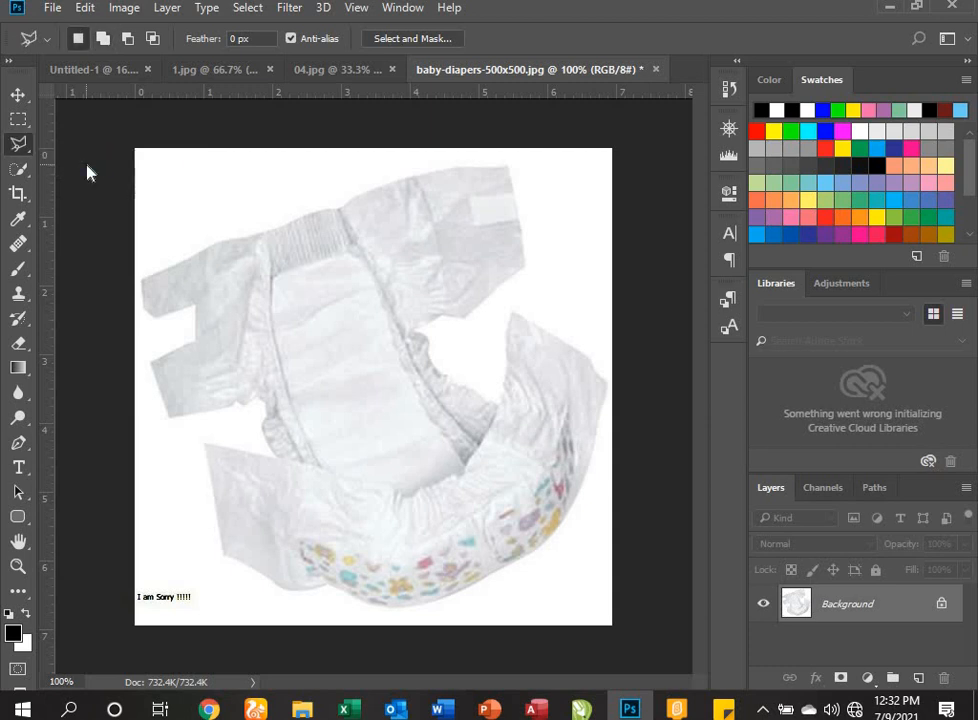
{"action": "left_click", "coordinate": [141, 277]}
{"action": "left_click", "coordinate": [213, 245]}
{"action": "left_click", "coordinate": [225, 241]}
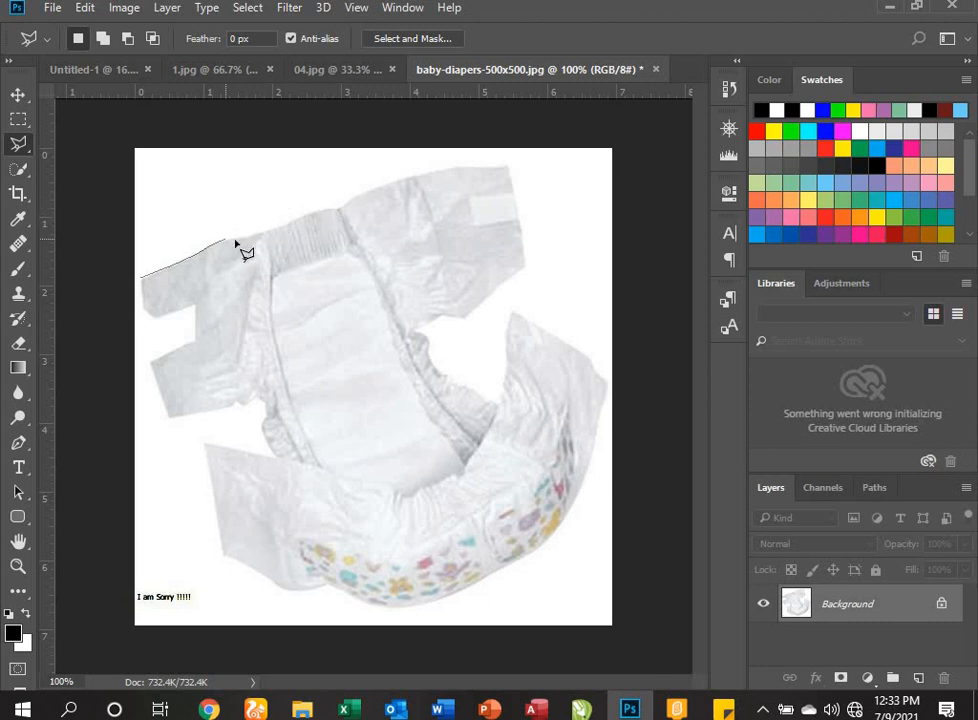
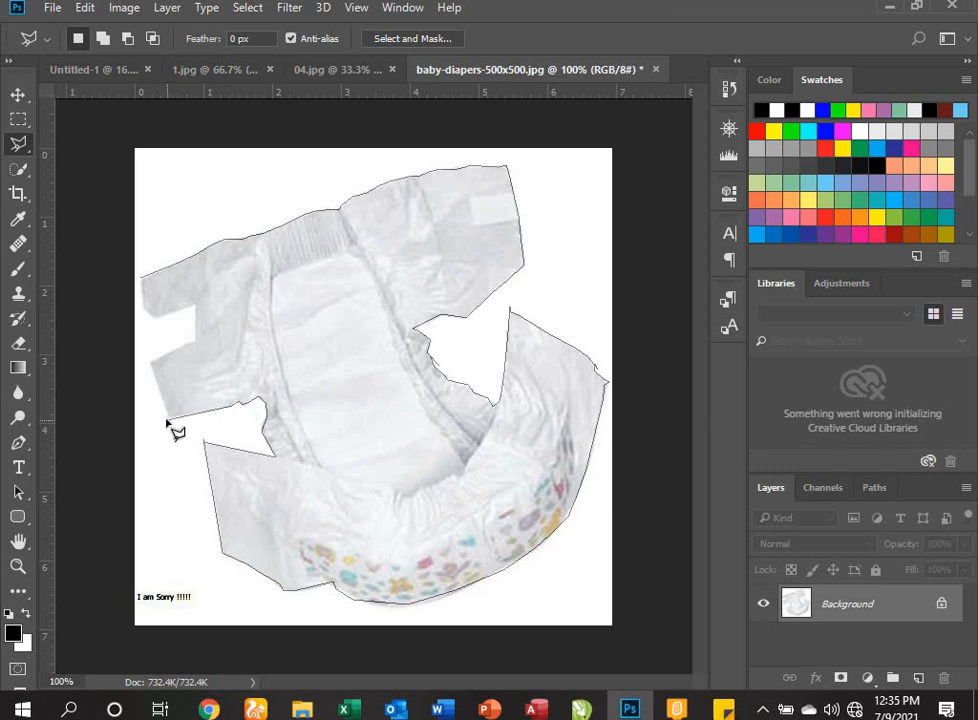
{"action": "left_click", "coordinate": [152, 367]}
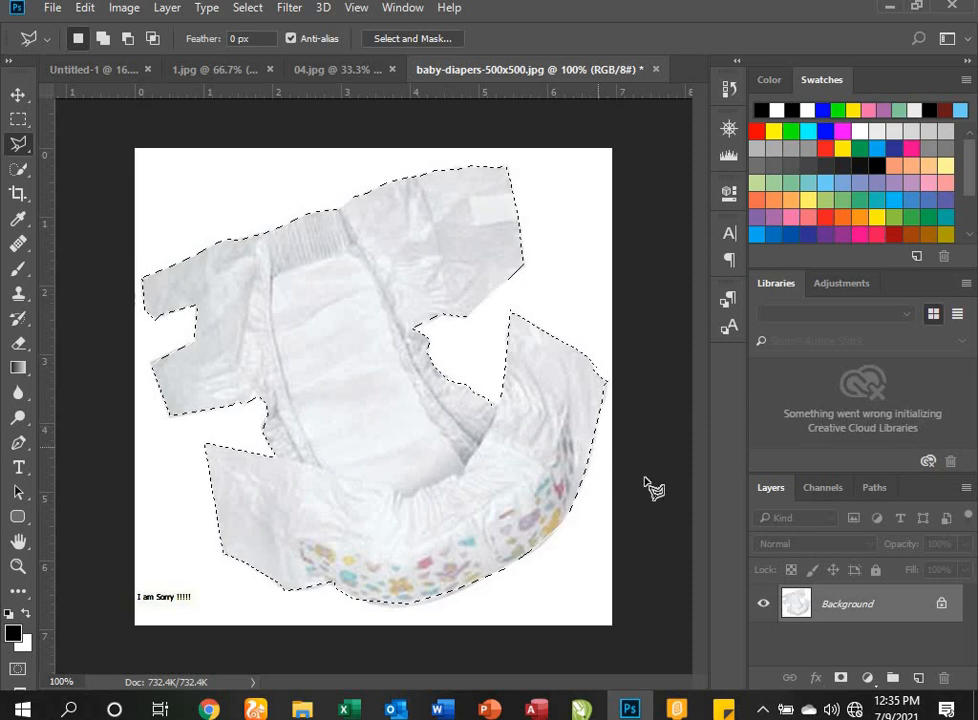
Step: Unlock the diaper image's Background layer, delete the selected diaper area, and undo the deletion
{"action": "left_click", "coordinate": [941, 603]}
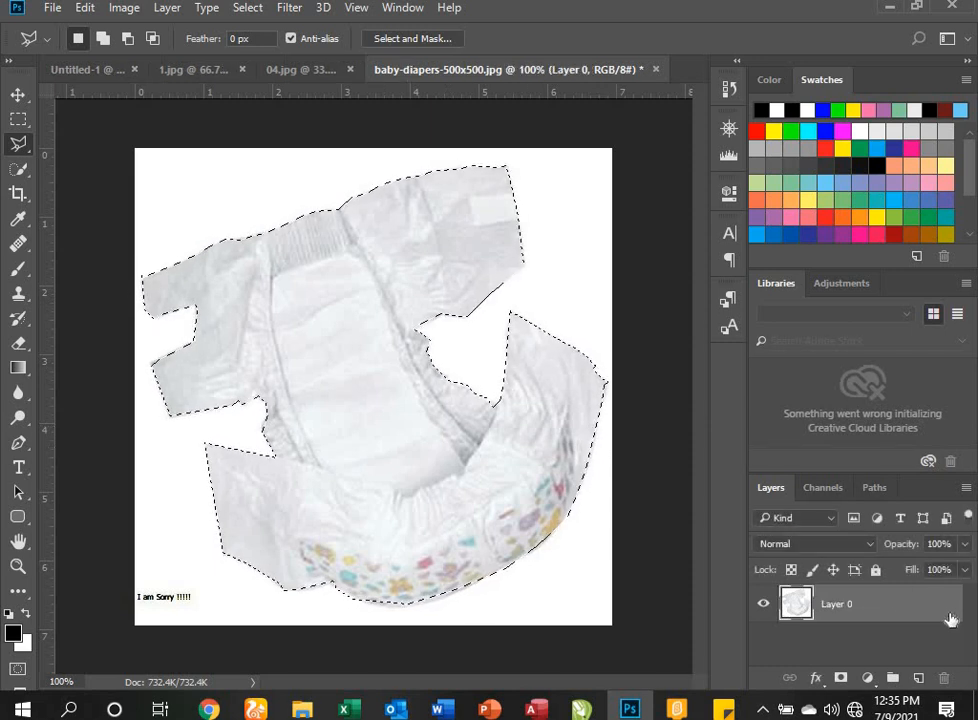
{"action": "key", "text": "Delete"}
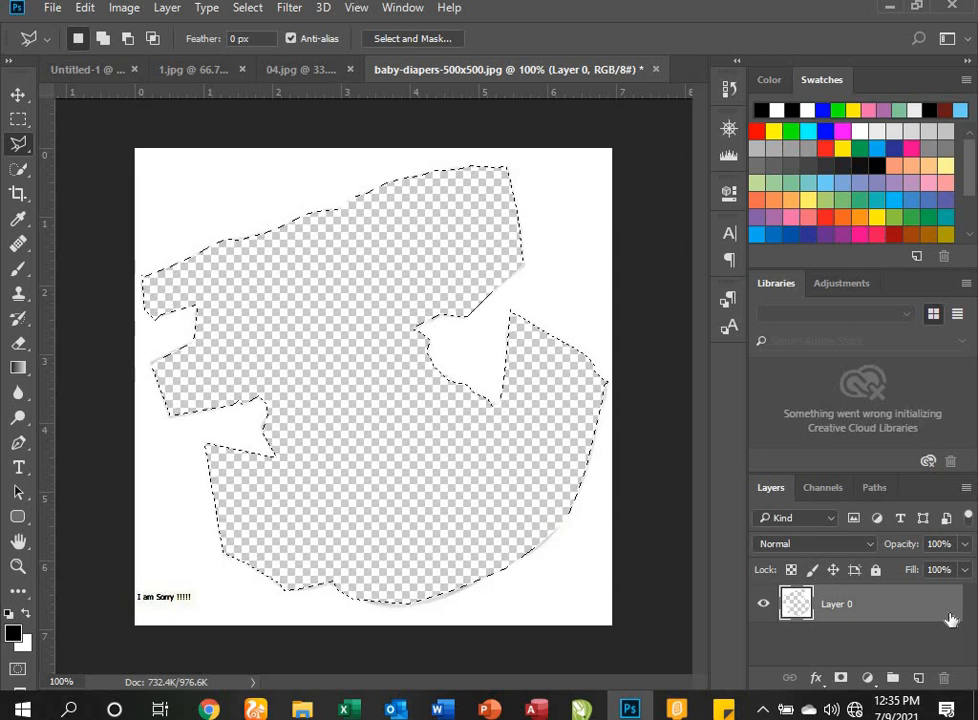
{"action": "key", "text": "ctrl+z"}
Step: Move the selected diaper into 04.jpg, enlarge it to about 198% between the two women, and delete the added layer
{"action": "key", "text": "v"}
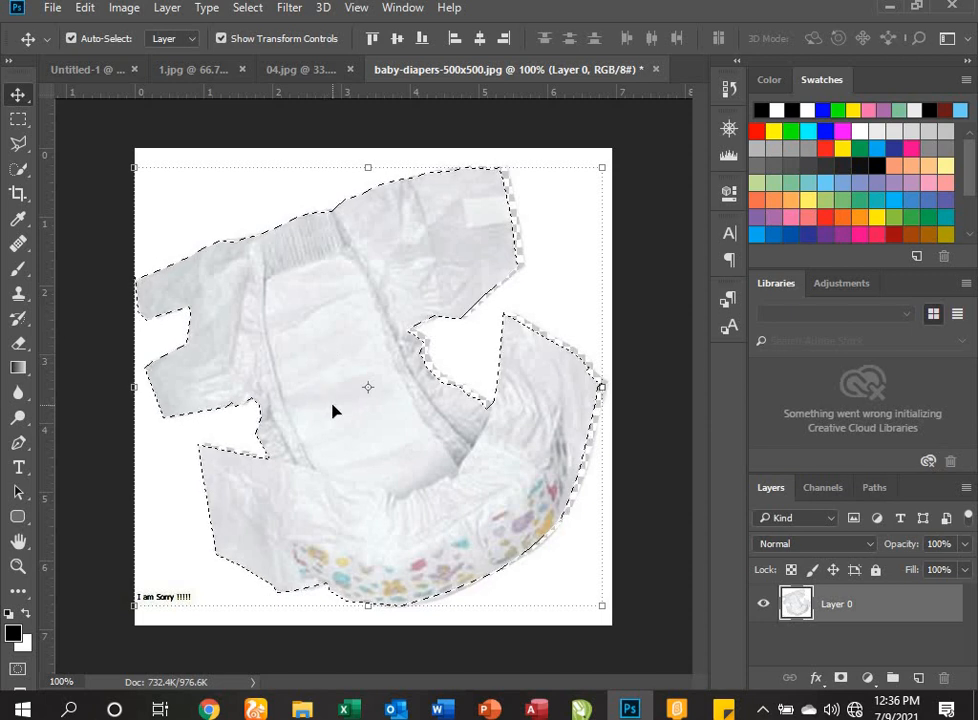
{"action": "left_click_drag", "start_coordinate": [334, 408], "coordinate": [330, 332]}
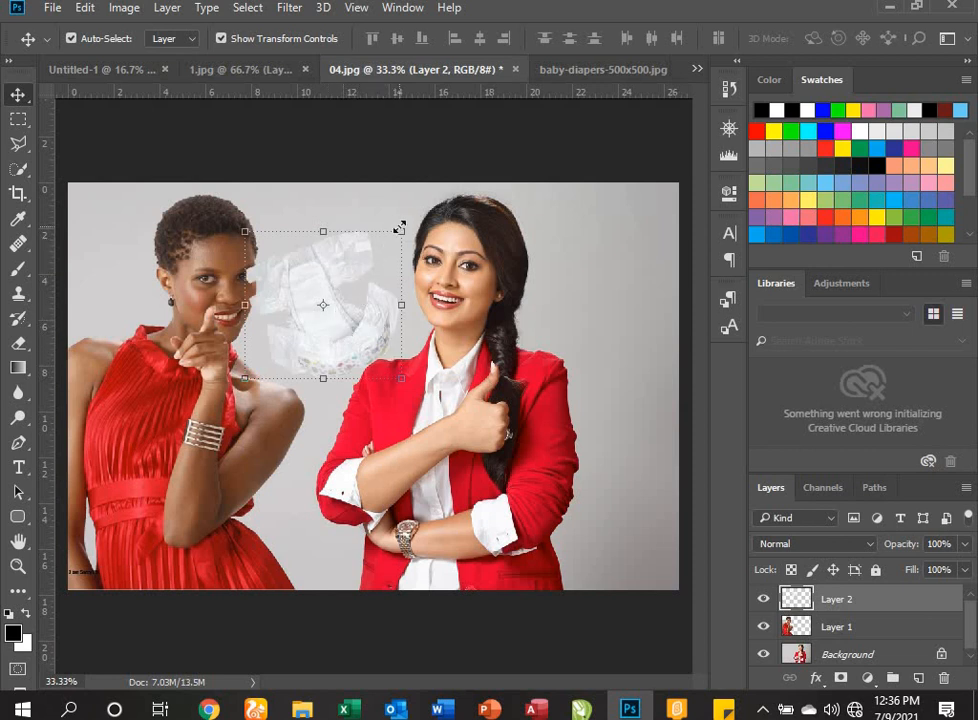
{"action": "left_click_drag", "start_coordinate": [400, 231], "coordinate": [555, 90]}
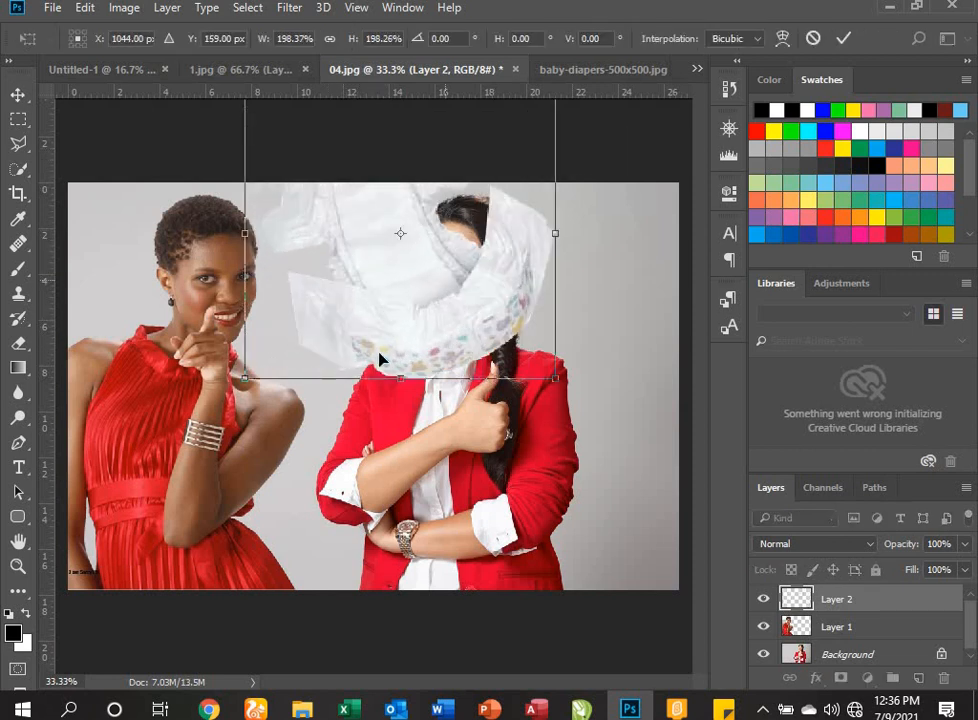
{"action": "left_click_drag", "start_coordinate": [378, 360], "coordinate": [320, 540]}
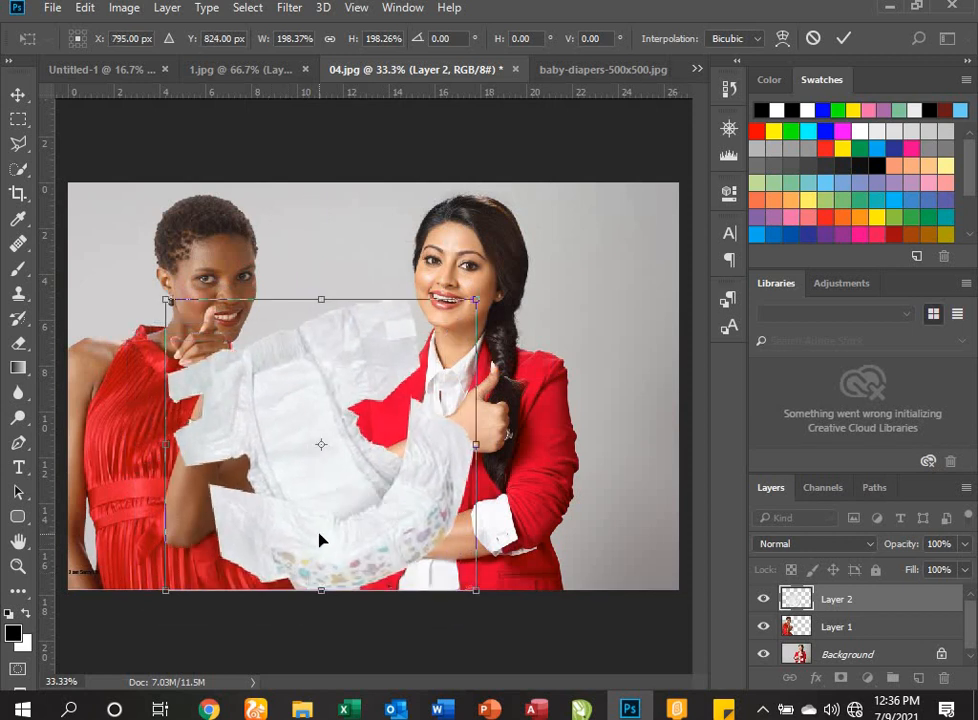
{"action": "key", "text": "Return"}
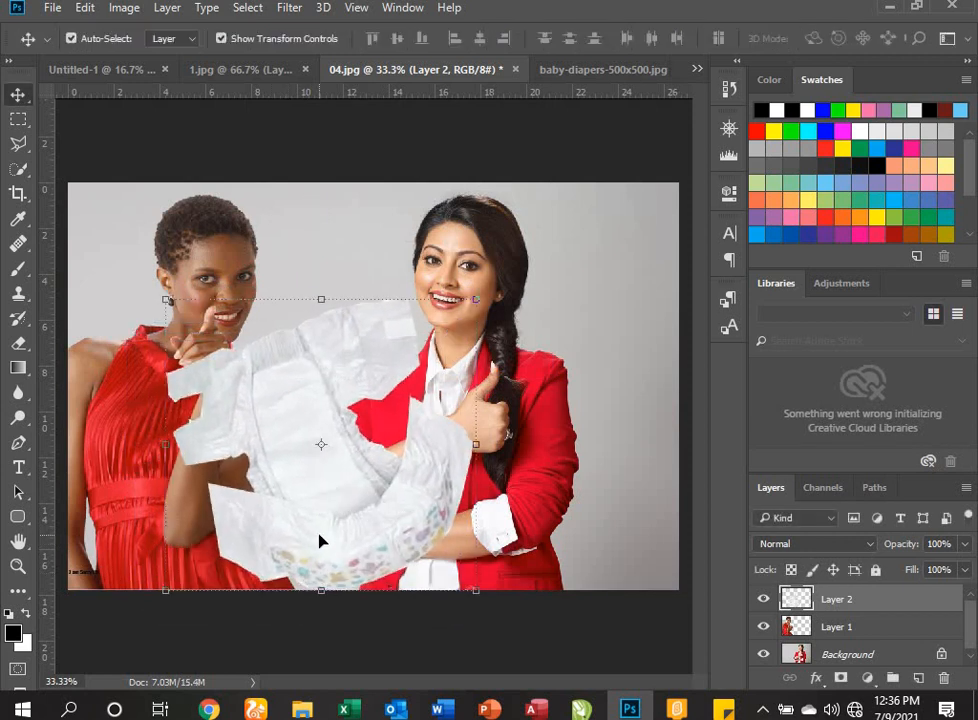
{"action": "key", "text": "Delete"}
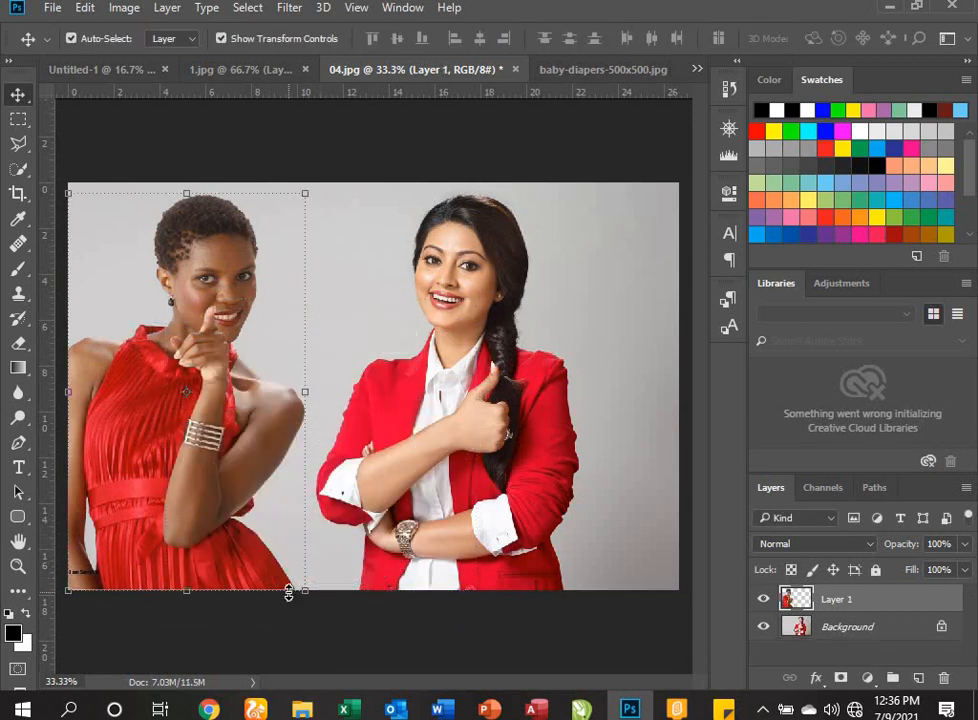
Step: Close the baby-diapers-500x500.jpg and 1.jpg images without saving their changes
{"action": "mouse_move", "coordinate": [295, 702]}
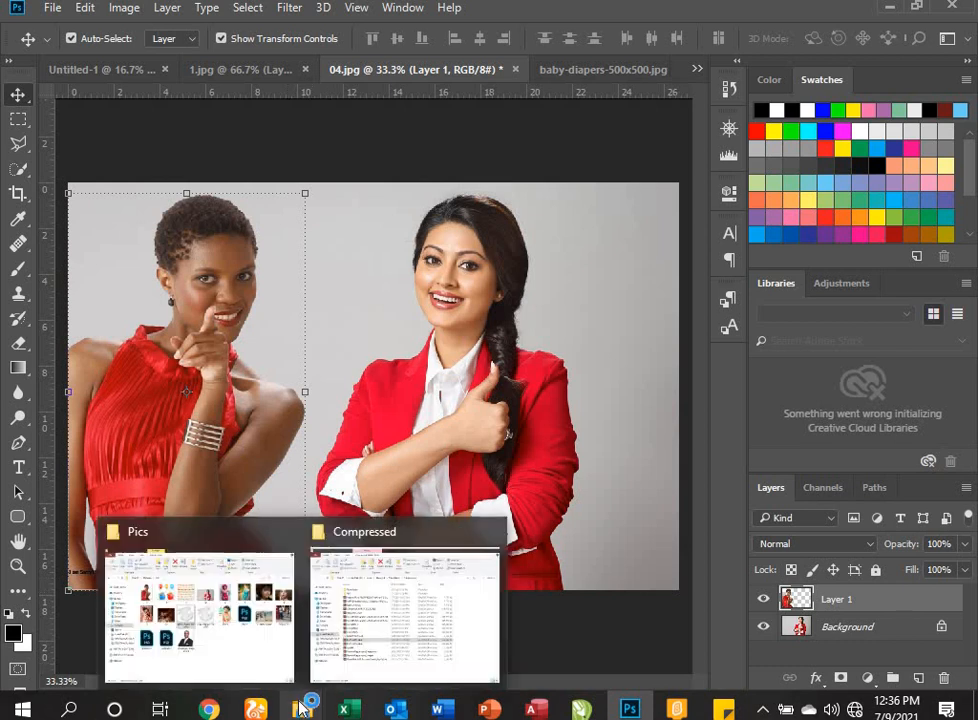
{"action": "left_click", "coordinate": [642, 70]}
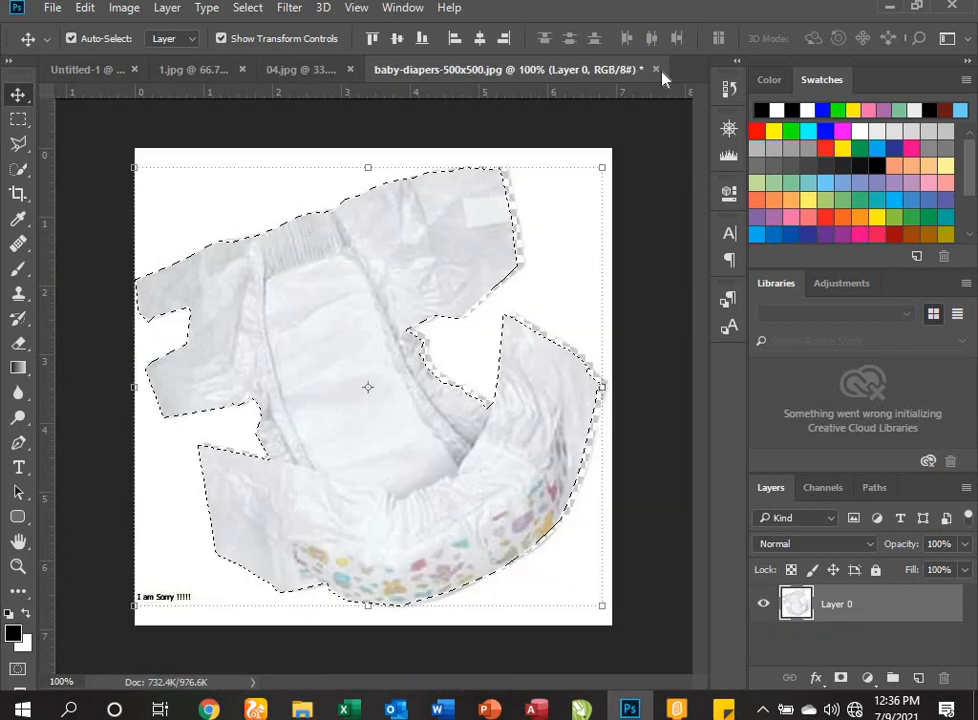
{"action": "left_click", "coordinate": [656, 70]}
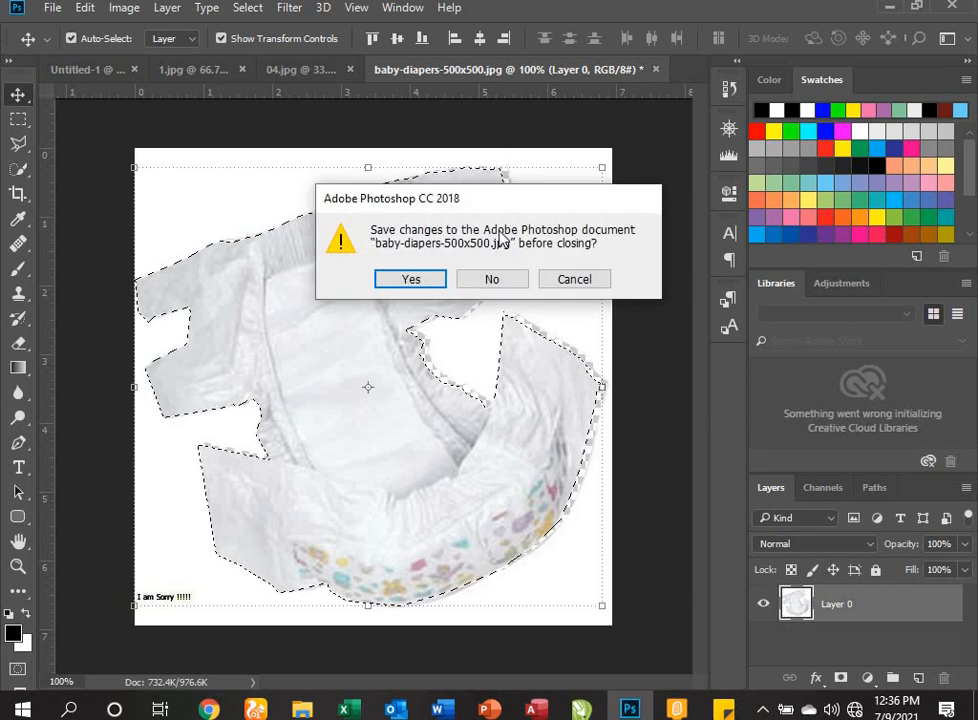
{"action": "left_click", "coordinate": [497, 281]}
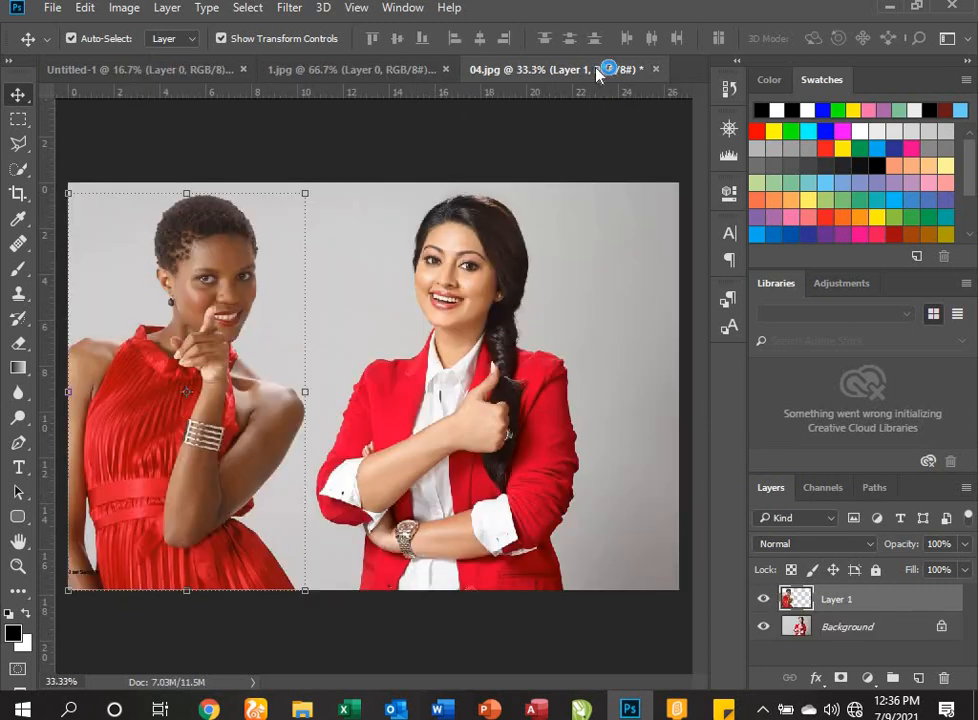
{"action": "left_click", "coordinate": [367, 70]}
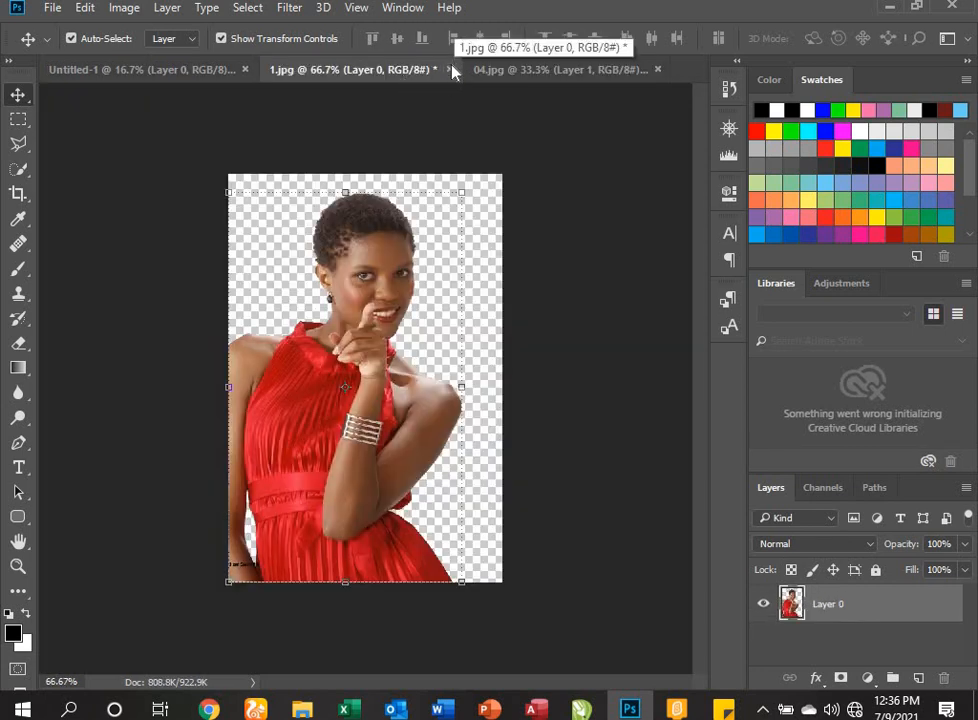
{"action": "left_click", "coordinate": [449, 70]}
{"action": "left_click", "coordinate": [490, 279]}
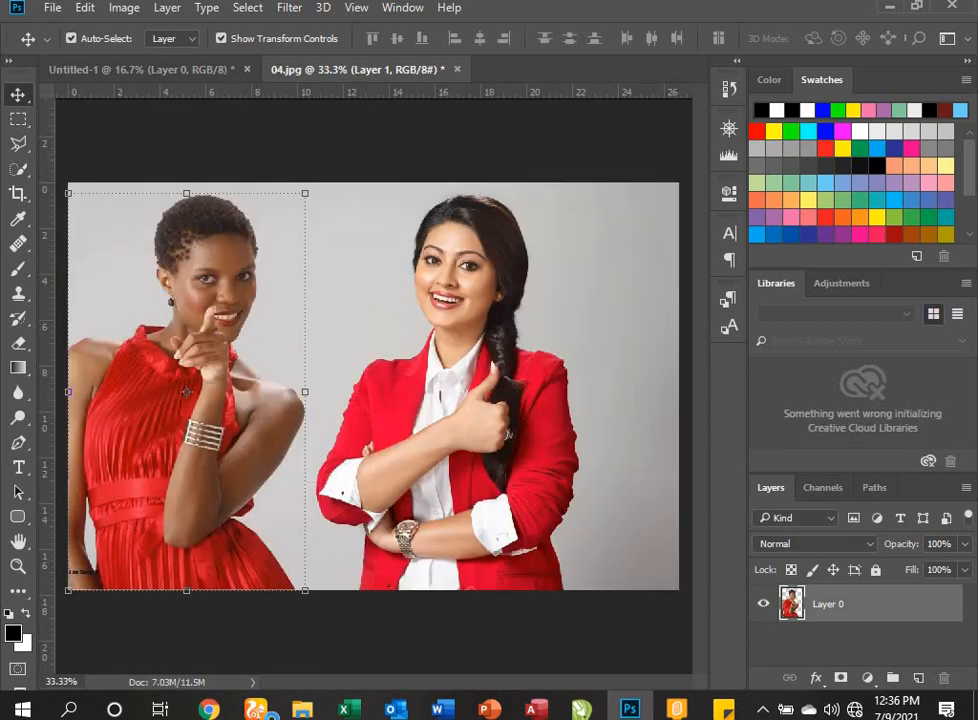
Step: Open 12.jpg from the Pics folder as a separate Photoshop document and activate the Polygonal Lasso tool
{"action": "mouse_move", "coordinate": [302, 708]}
{"action": "left_click", "coordinate": [213, 625]}
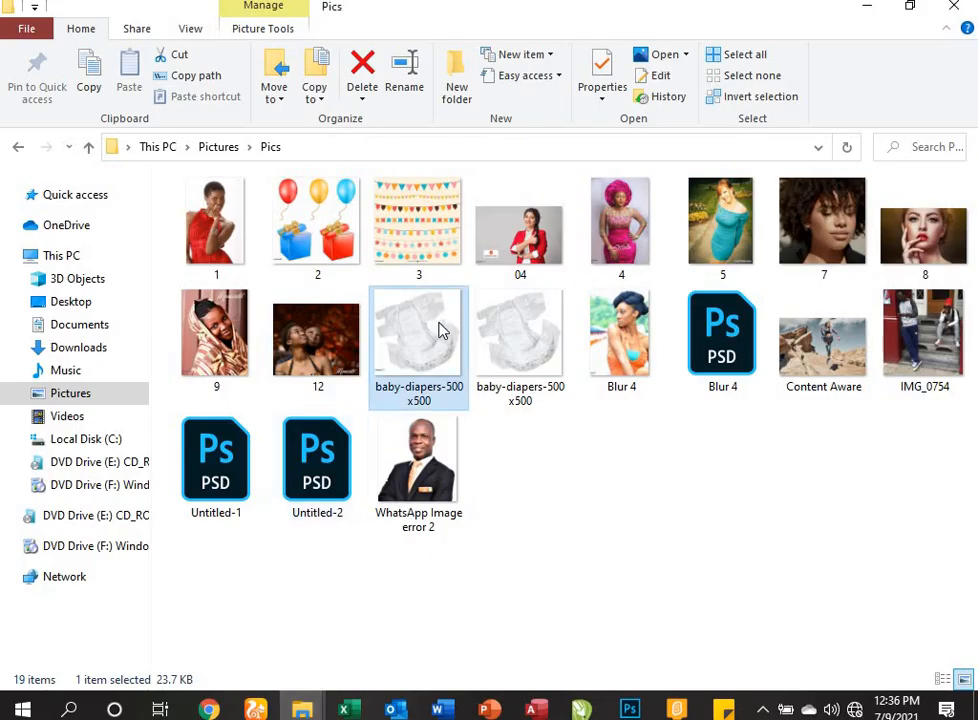
{"action": "left_click", "coordinate": [325, 345]}
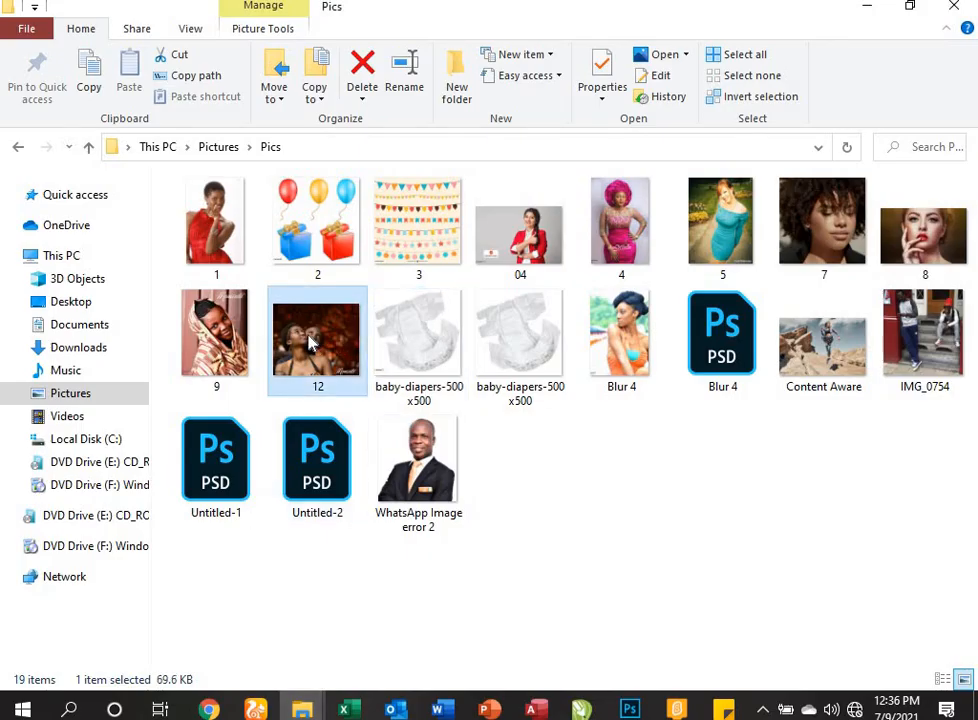
{"action": "left_click_drag", "start_coordinate": [310, 342], "coordinate": [530, 89]}
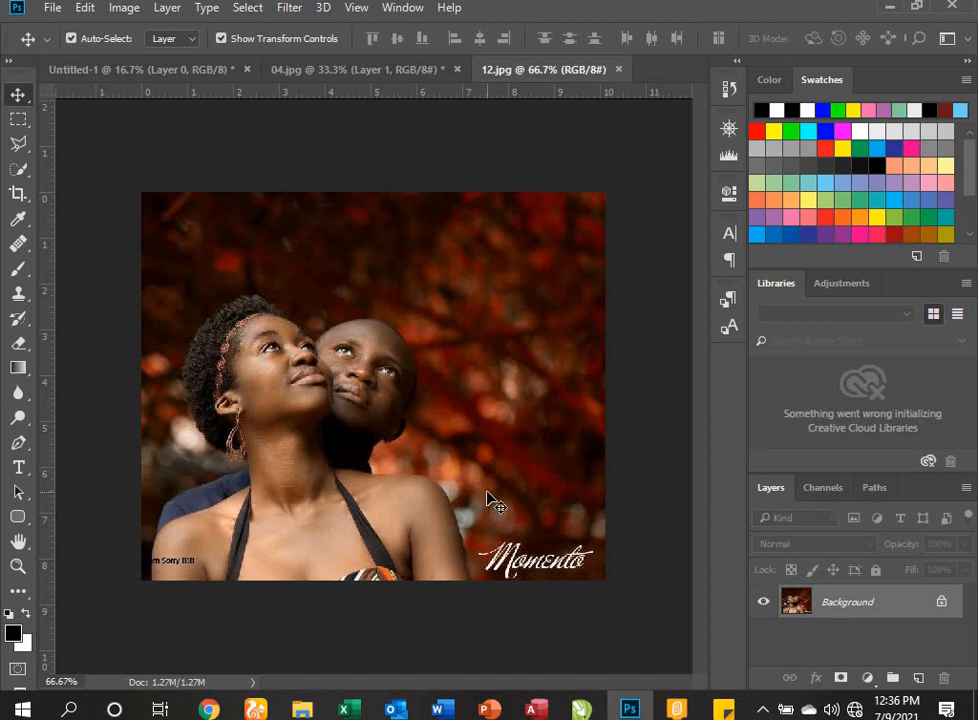
{"action": "left_click", "coordinate": [20, 144]}
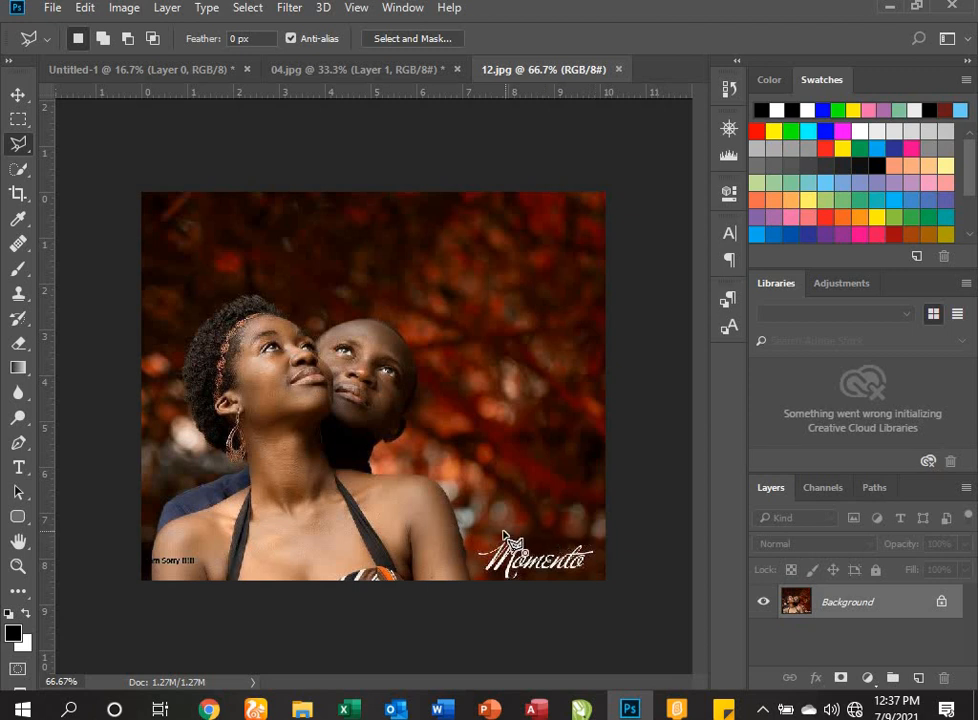
{"action": "left_click", "coordinate": [475, 541]}
{"action": "left_click", "coordinate": [469, 549]}
{"action": "left_click", "coordinate": [469, 567]}
{"action": "left_click", "coordinate": [475, 579]}
{"action": "left_click", "coordinate": [500, 596]}
{"action": "left_click", "coordinate": [623, 596]}
{"action": "left_click", "coordinate": [627, 562]}
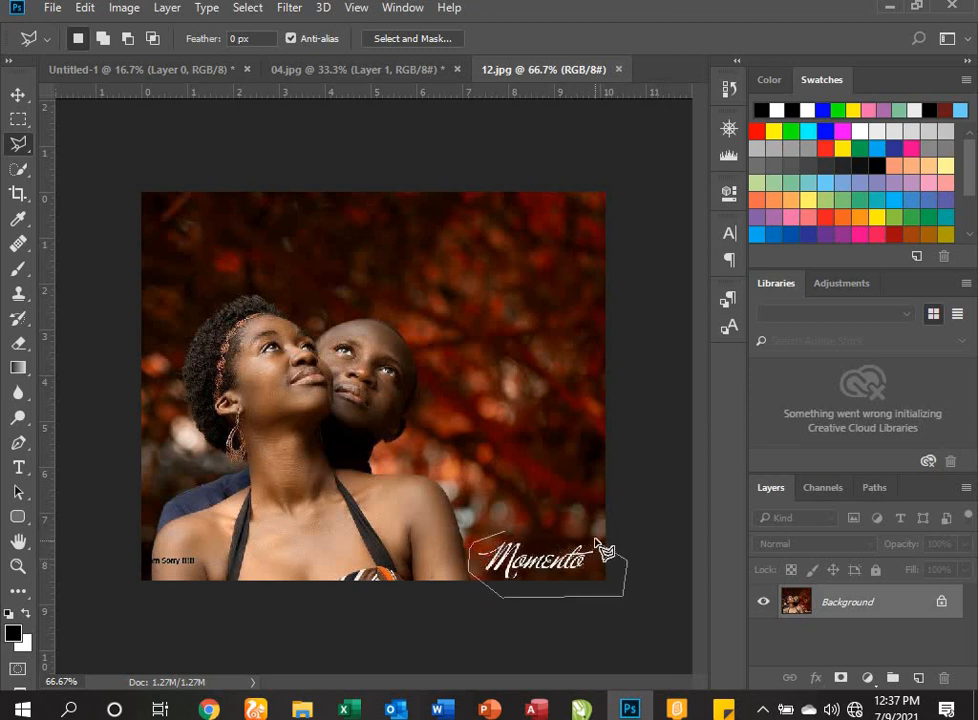
{"action": "left_click", "coordinate": [591, 538]}
{"action": "key", "text": "Escape"}
Step: Draw a closed Polygonal Lasso selection around the Momento watermark in the lower-right corner of the 12.jpg photo
{"action": "left_click", "coordinate": [508, 531]}
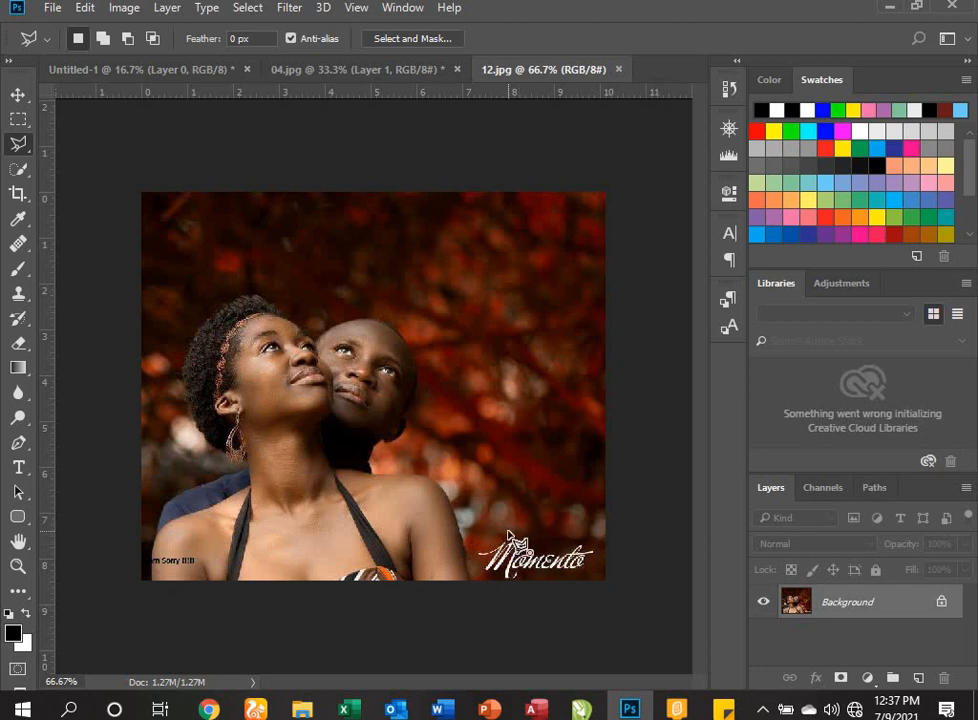
{"action": "left_click", "coordinate": [466, 558]}
{"action": "left_click", "coordinate": [472, 579]}
{"action": "left_click", "coordinate": [548, 597]}
{"action": "left_click", "coordinate": [630, 578]}
{"action": "left_click", "coordinate": [630, 543]}
{"action": "left_click", "coordinate": [583, 524]}
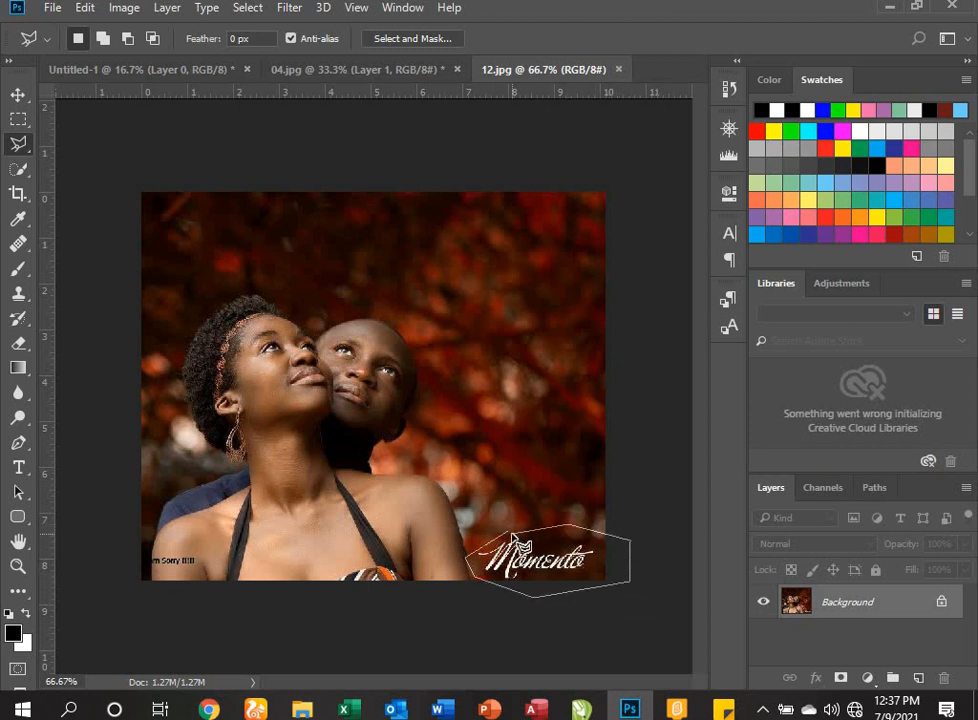
{"action": "left_click", "coordinate": [508, 531]}
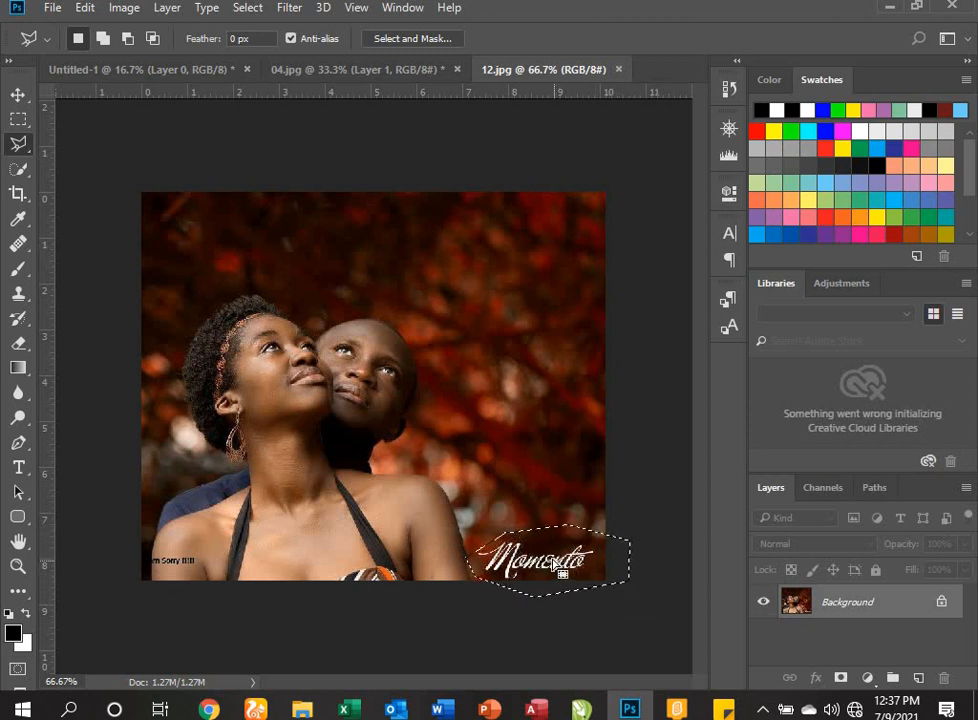
Step: Fill the selected Momento watermark area with Content-Aware at 100% opacity, and undo the fill
{"action": "key", "text": "shift+F5"}
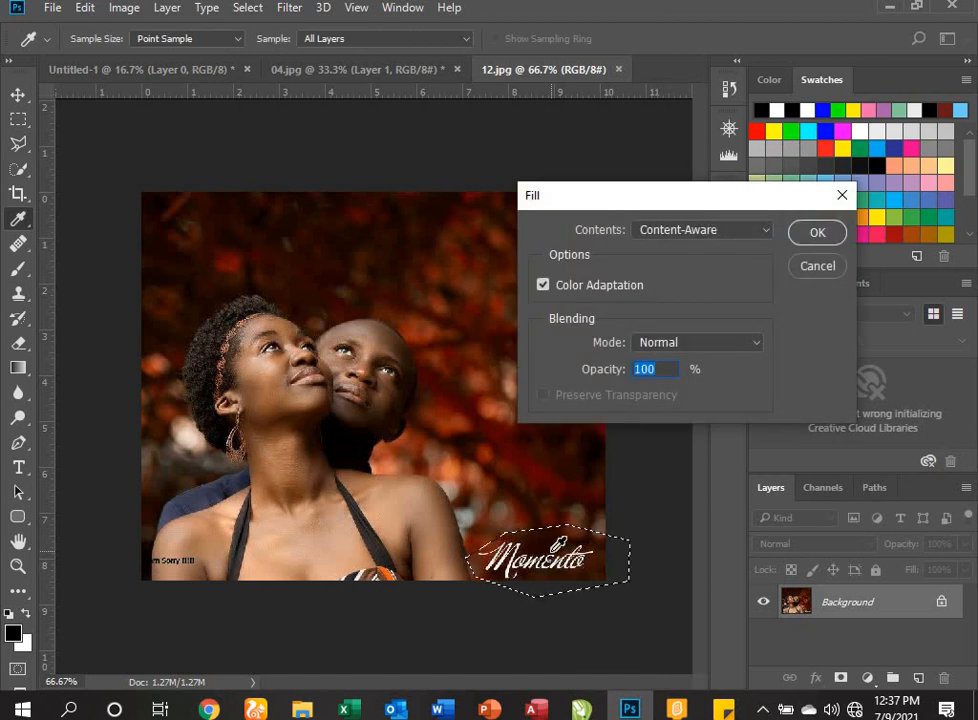
{"action": "key", "text": "Return"}
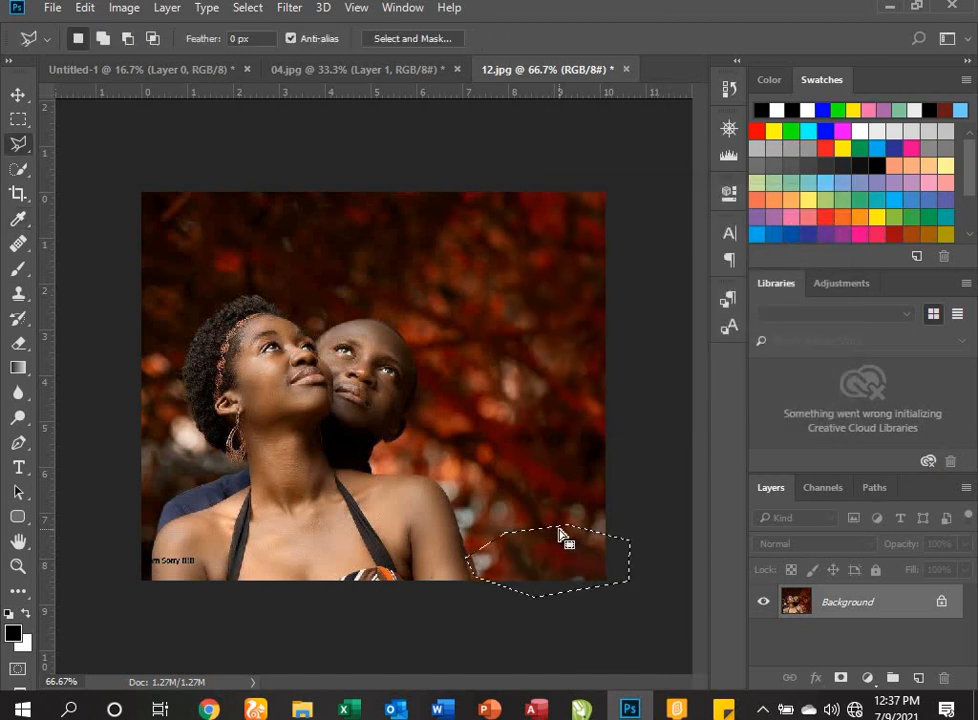
{"action": "key", "text": "ctrl+z"}
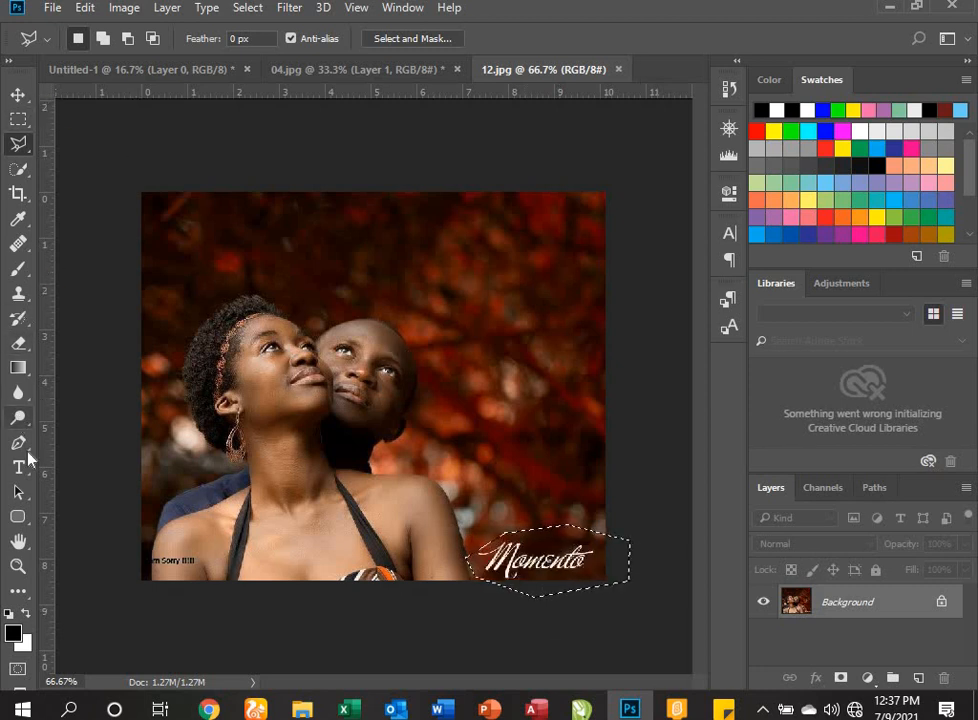
Step: Fill the lassoed Momento watermark area in 12.jpg with Content-Aware, inspect the patch up close, and undo the fill
{"action": "left_click", "coordinate": [18, 568]}
{"action": "left_click", "coordinate": [526, 555]}
{"action": "left_click", "coordinate": [527, 555]}
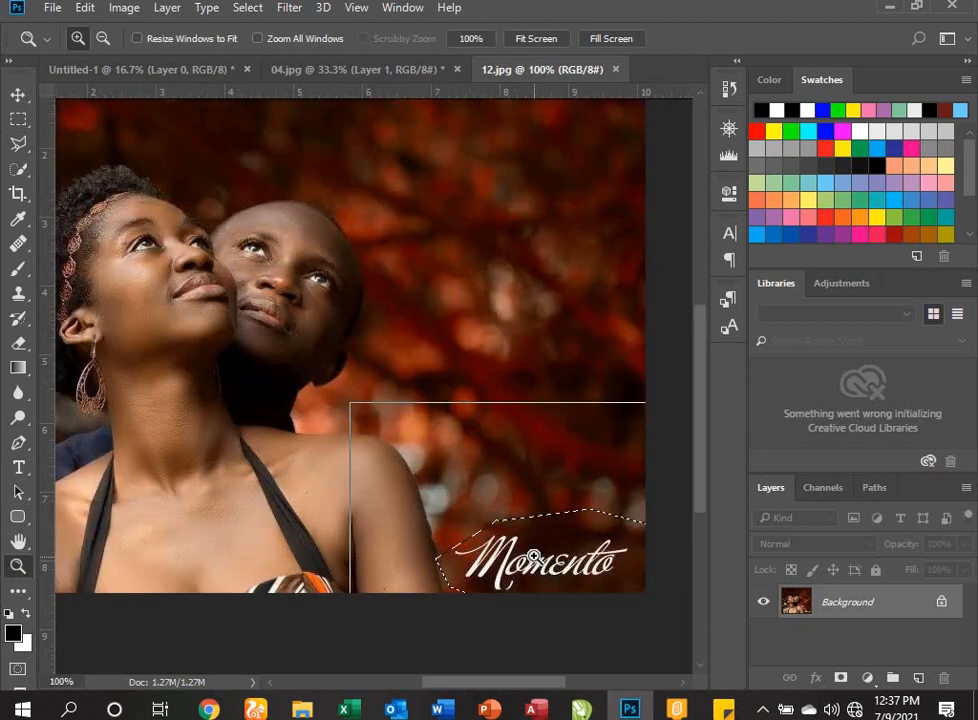
{"action": "left_click", "coordinate": [530, 556]}
{"action": "left_click", "coordinate": [533, 556]}
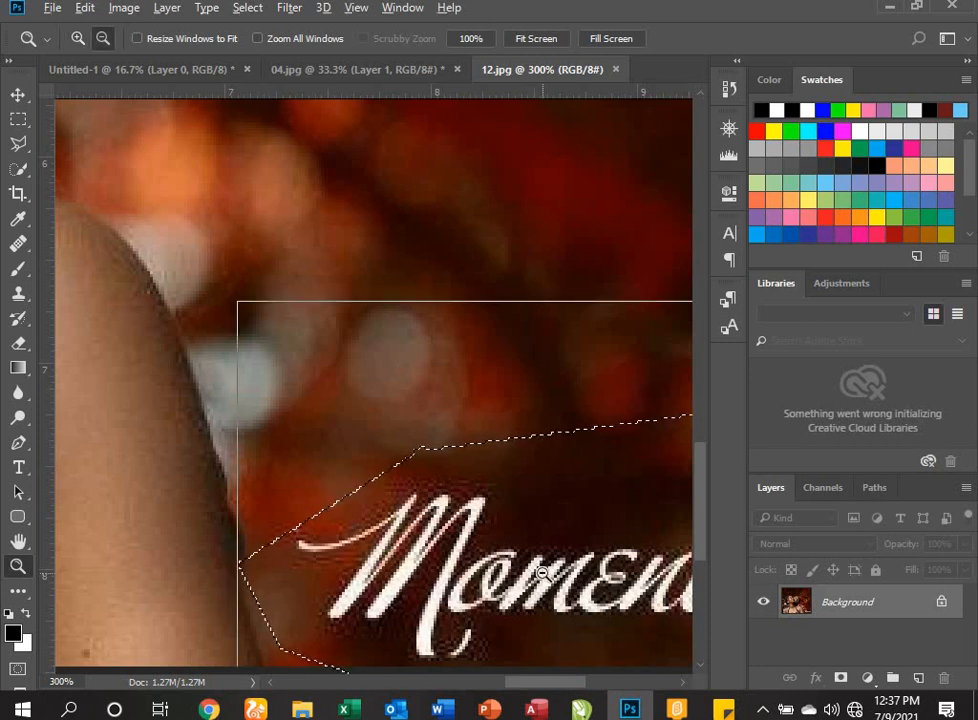
{"action": "left_click", "coordinate": [541, 573], "text": "alt"}
{"action": "left_click", "coordinate": [541, 573], "text": "alt"}
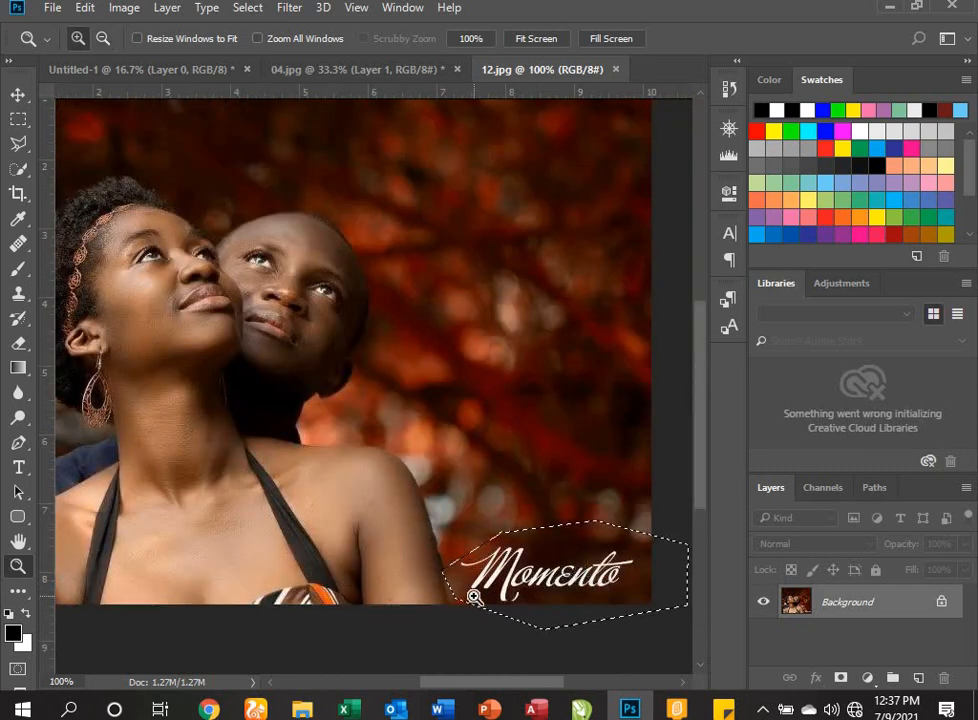
{"action": "key", "text": "shift+F5"}
{"action": "key", "text": "Escape"}
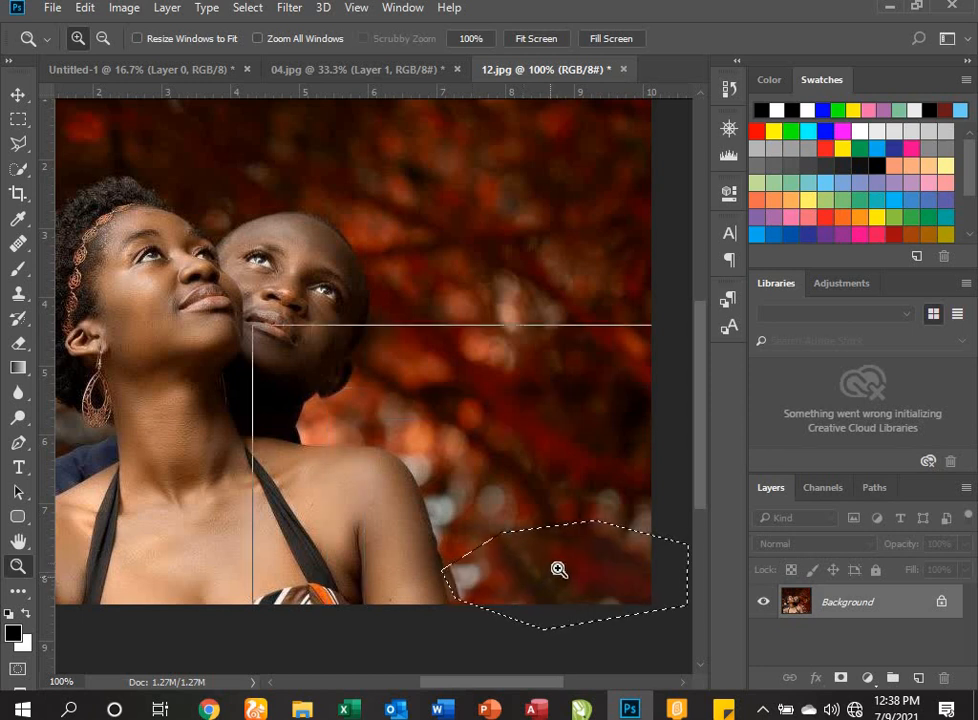
{"action": "left_click", "coordinate": [557, 572]}
{"action": "left_click", "coordinate": [590, 572]}
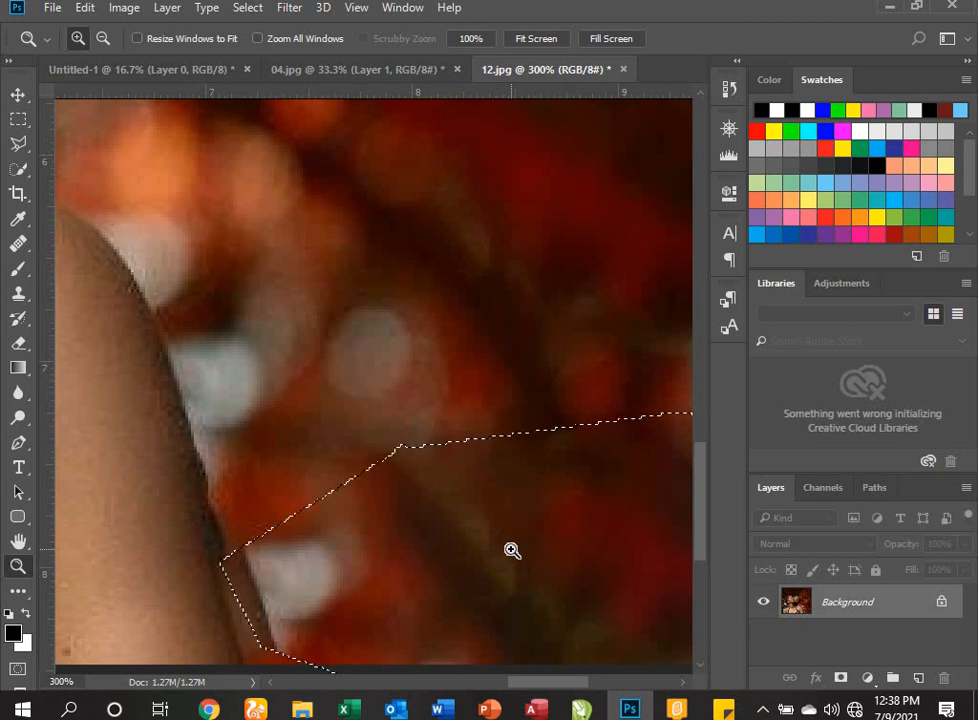
{"action": "key", "text": "ctrl+z"}
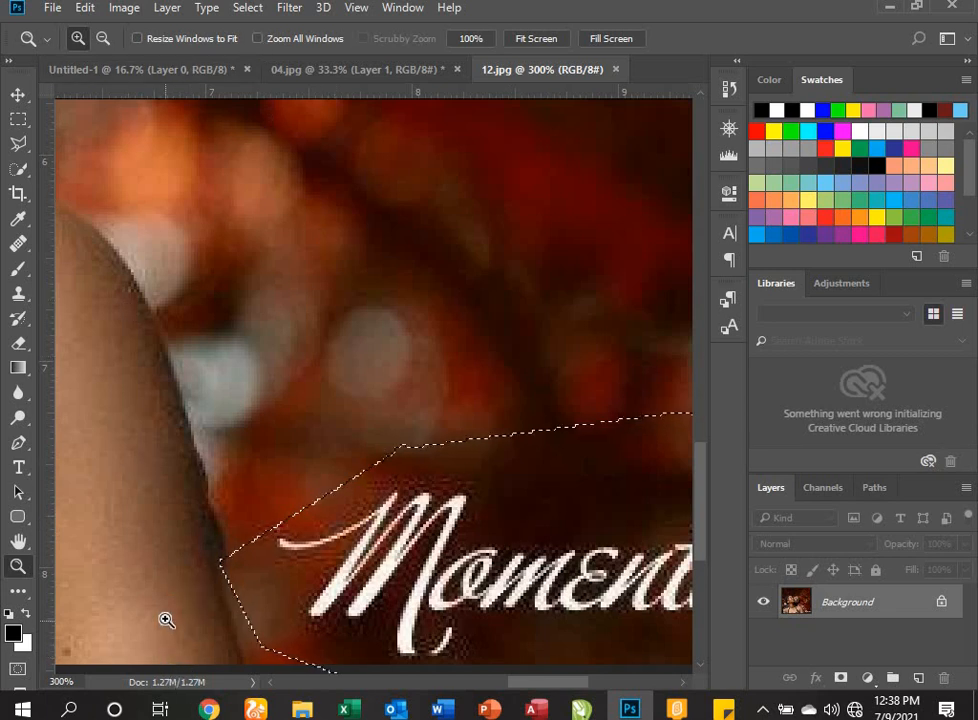
Step: Enclose the Momento watermark in 12.jpg with a rectangular marquee, fill it with Content-Aware, and deselect
{"action": "left_click", "coordinate": [536, 40]}
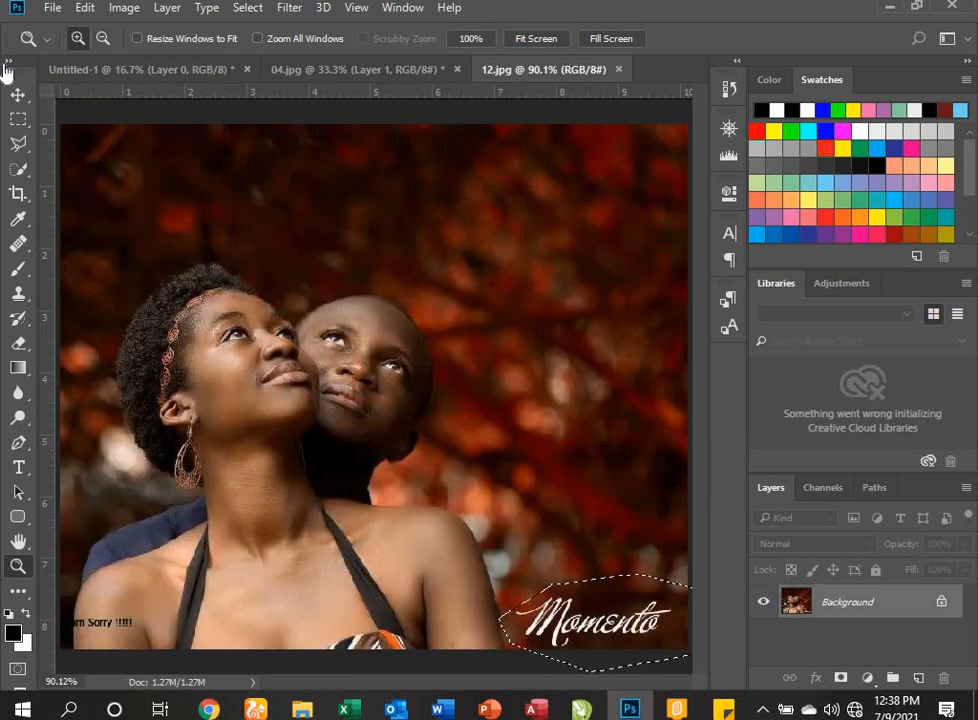
{"action": "left_click", "coordinate": [17, 119]}
{"action": "left_click_drag", "start_coordinate": [504, 592], "coordinate": [690, 648]}
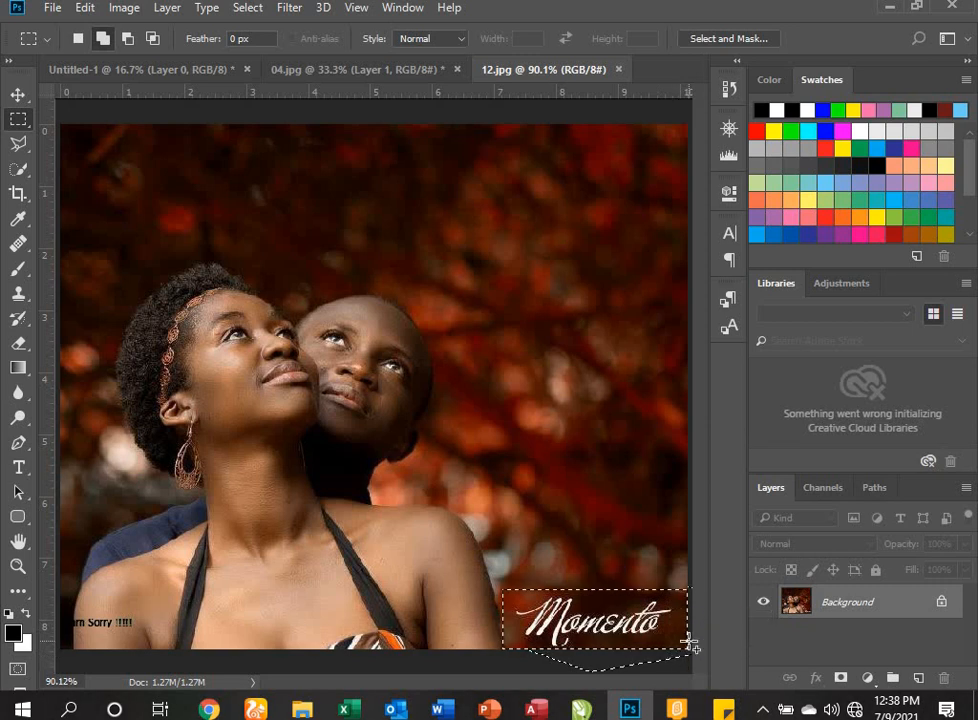
{"action": "key", "text": "shift+F5"}
{"action": "key", "text": "Return"}
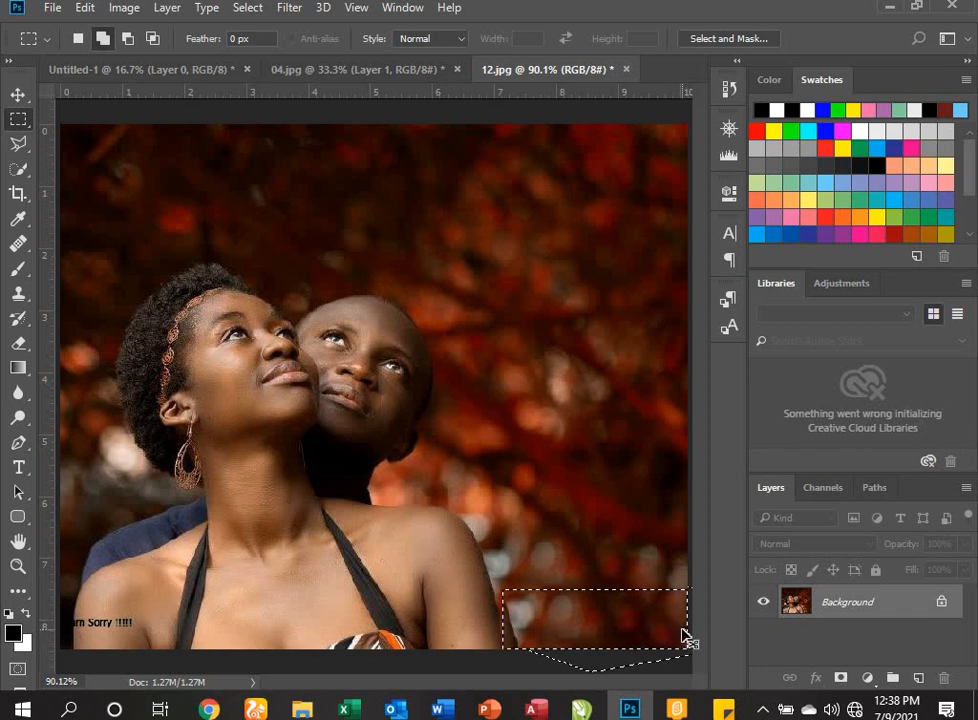
{"action": "key", "text": "ctrl+d"}
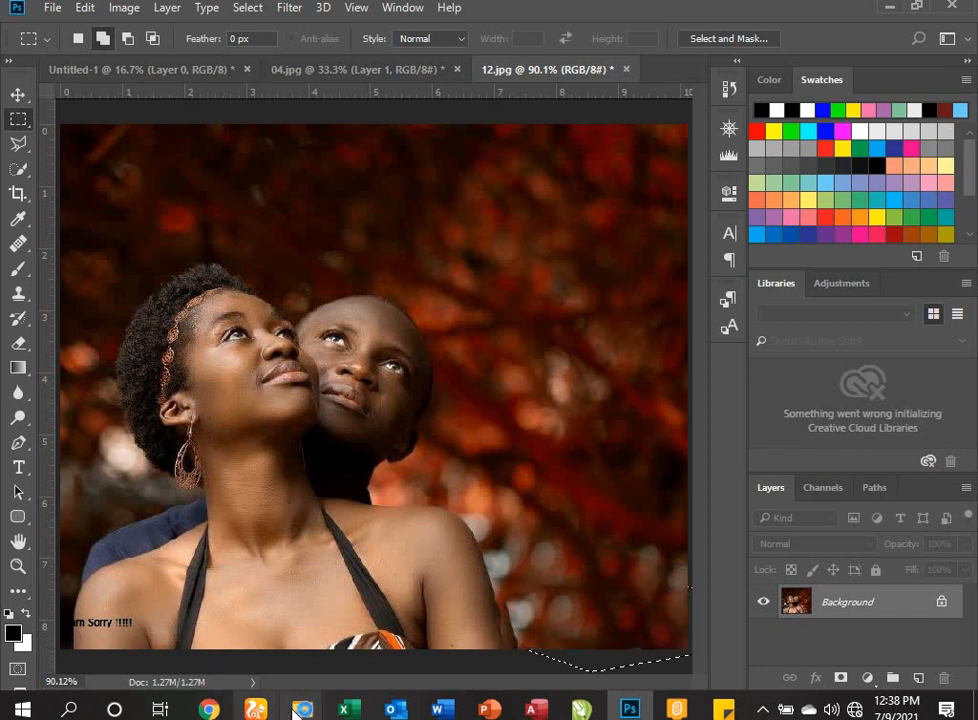
Step: Open 9.jpg from the Pics folder as a separate document in Photoshop
{"action": "mouse_move", "coordinate": [302, 708]}
{"action": "left_click", "coordinate": [251, 640]}
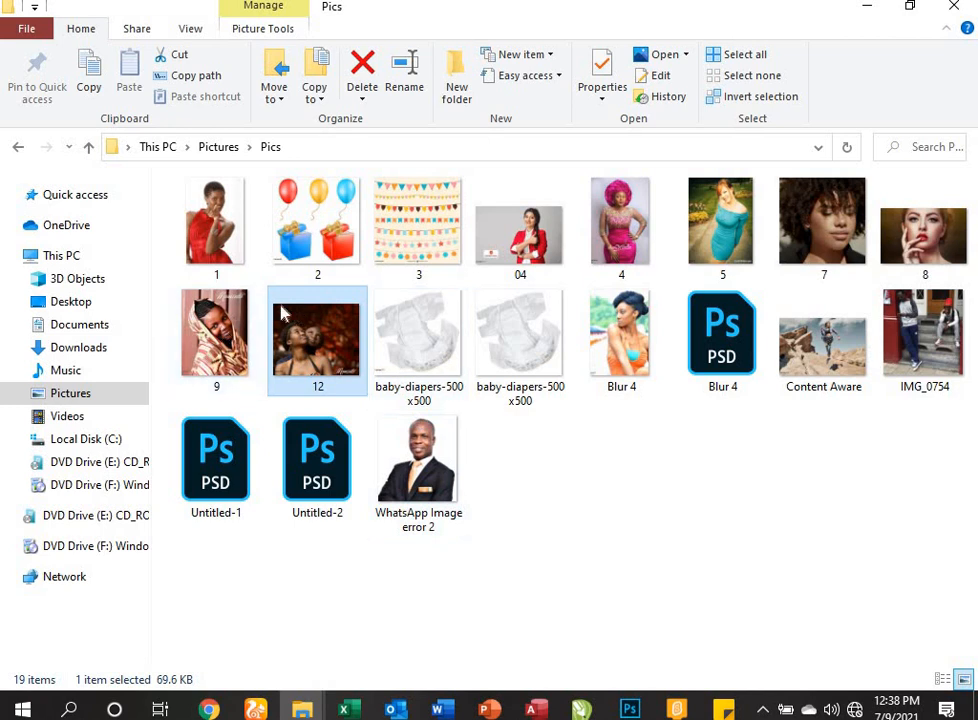
{"action": "left_click", "coordinate": [229, 318]}
{"action": "left_click_drag", "start_coordinate": [229, 318], "coordinate": [671, 71]}
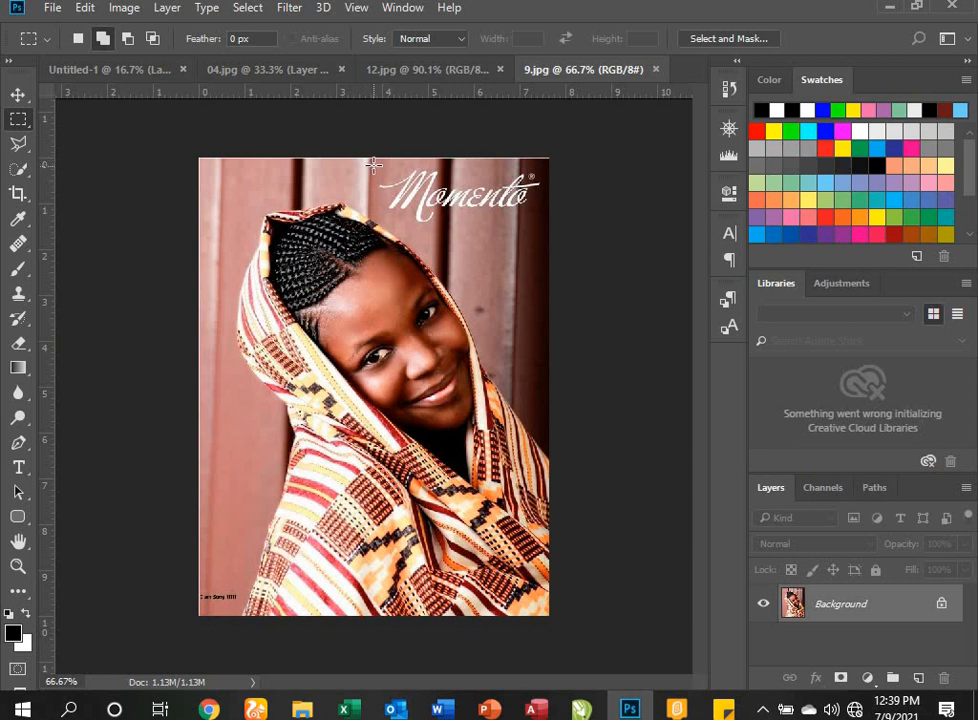
Step: Enclose the Momento watermark in the upper-right corner of 9.jpg with a rectangular marquee and fill it with Content-Aware
{"action": "left_click_drag", "start_coordinate": [372, 162], "coordinate": [548, 232]}
{"action": "key", "text": "shift+F5"}
{"action": "key", "text": "Return"}
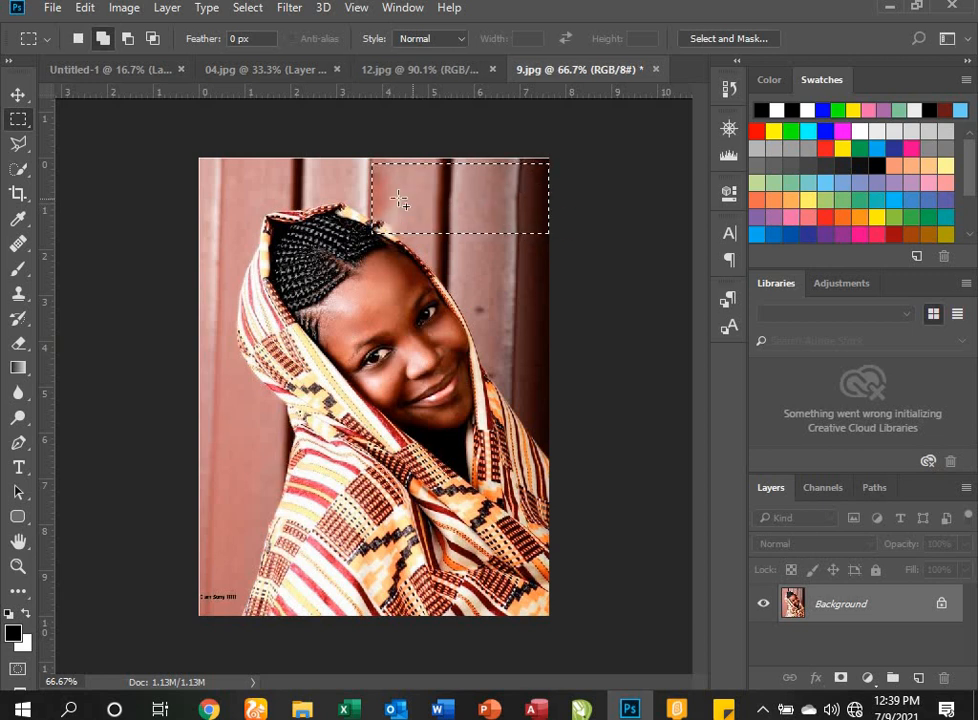
Step: Move the filled patch off the upper-right corner of the 9.jpg photo and undo the move
{"action": "left_click", "coordinate": [18, 94]}
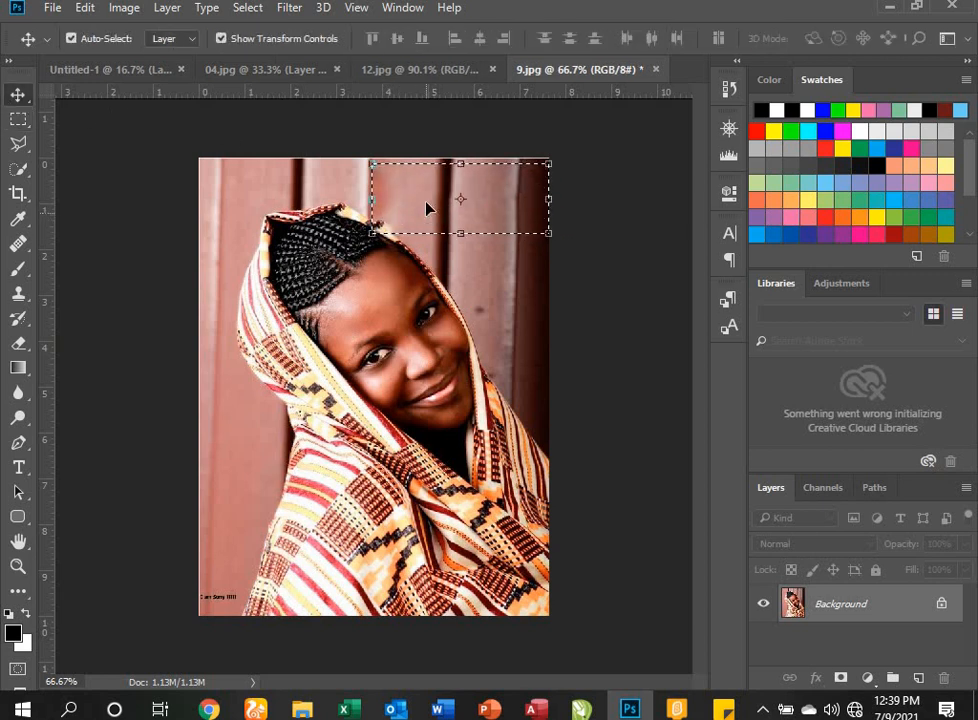
{"action": "left_click_drag", "start_coordinate": [452, 207], "coordinate": [566, 280]}
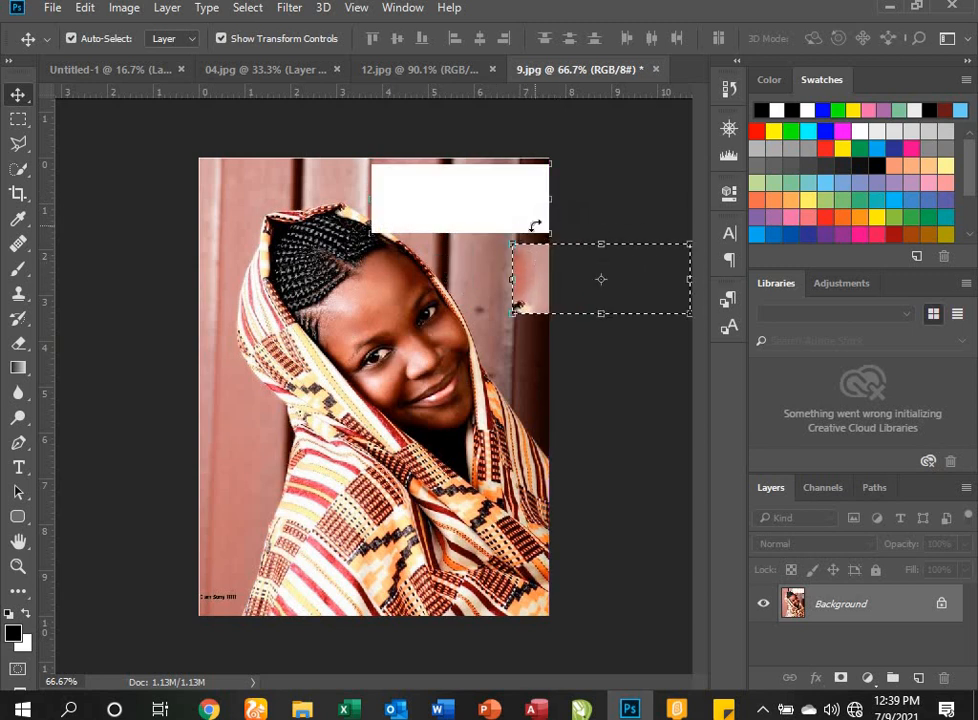
{"action": "key", "text": "ctrl+z"}
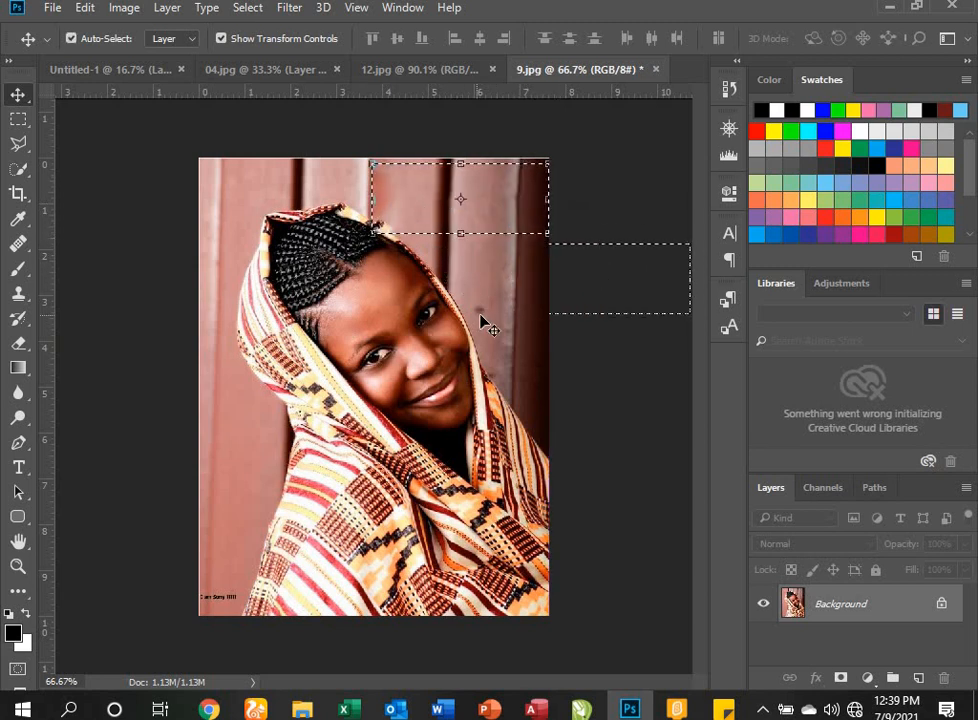
Step: Step back through the history of 9.jpg to before the Content-Aware fill and clear the selection
{"action": "key", "text": "ctrl+d"}
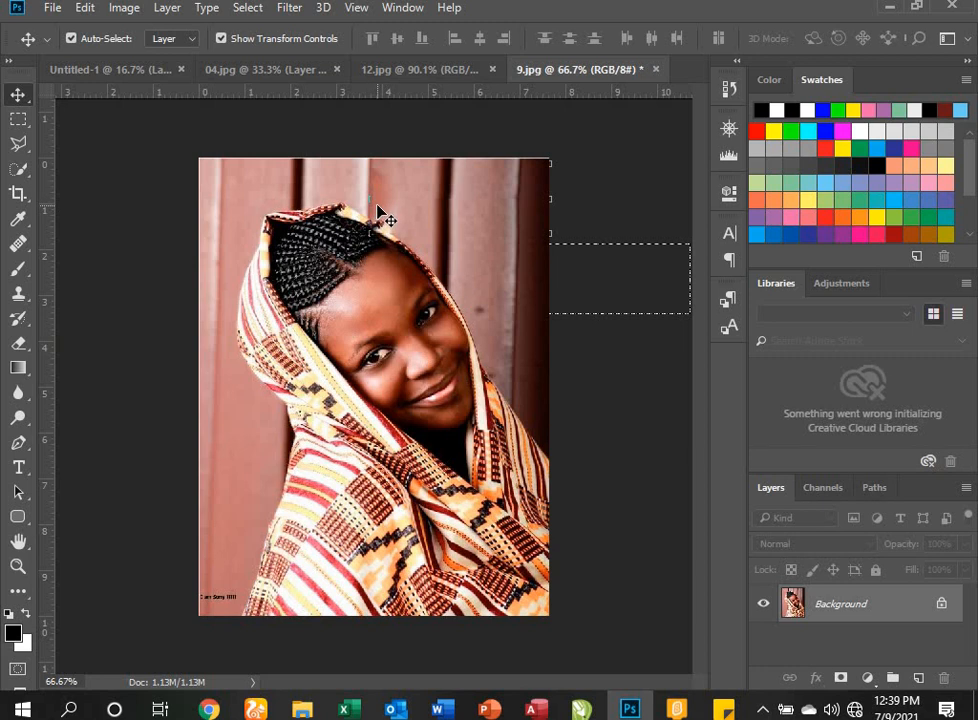
{"action": "key", "text": "ctrl+alt+z"}
{"action": "key", "text": "ctrl+alt+z"}
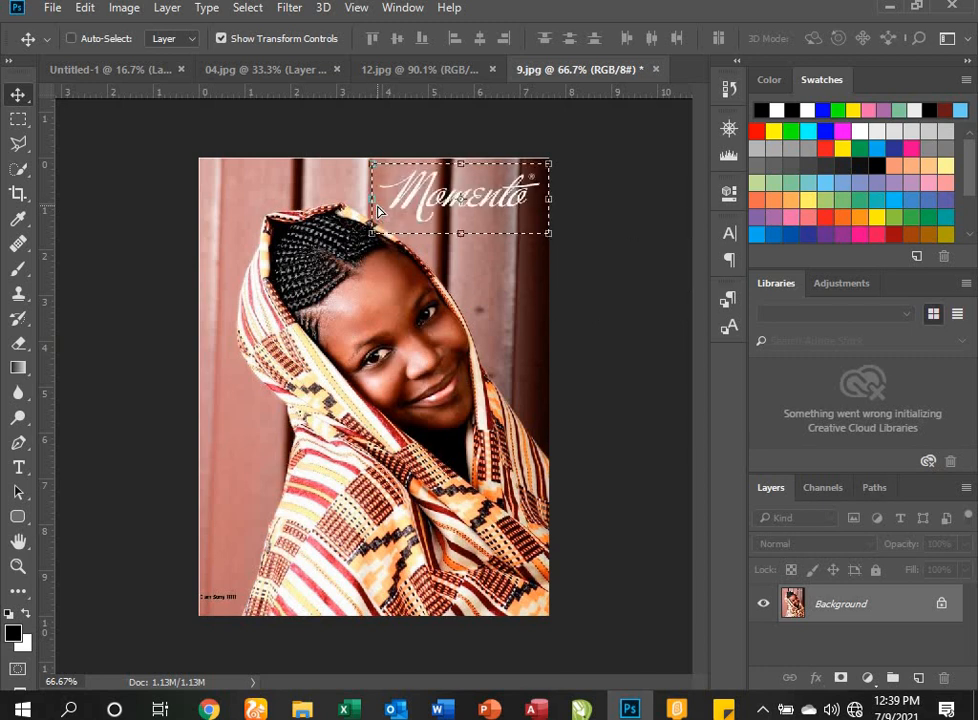
{"action": "key", "text": "ctrl+d"}
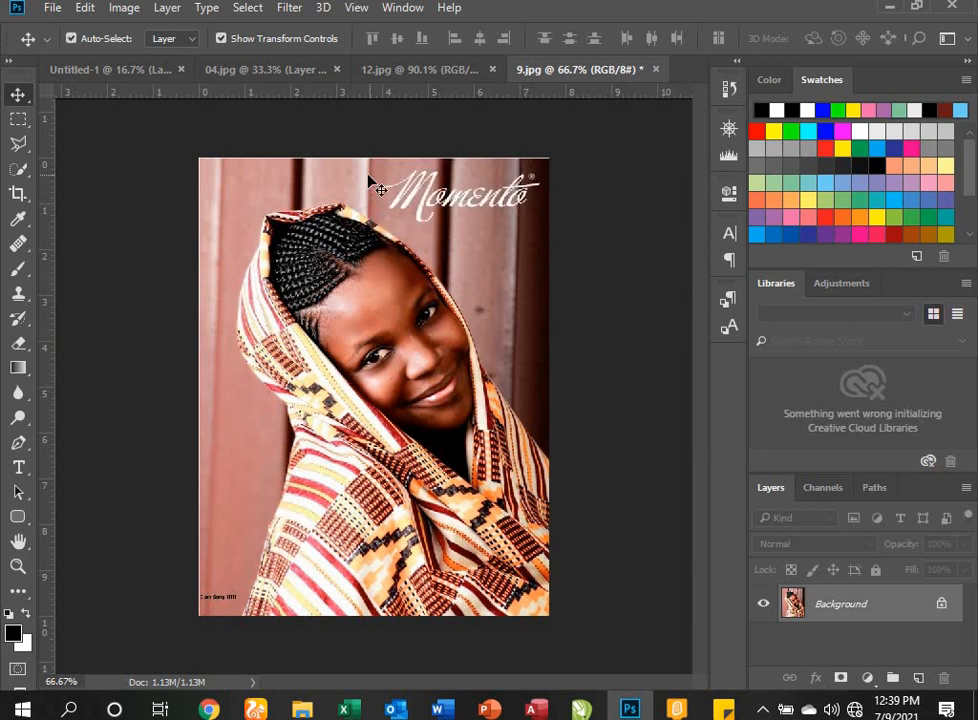
Step: Draw a tighter rectangular marquee around the Momento watermark in 9.jpg, fill it with Content-Aware, and deselect then undo the deselection
{"action": "left_click", "coordinate": [18, 119]}
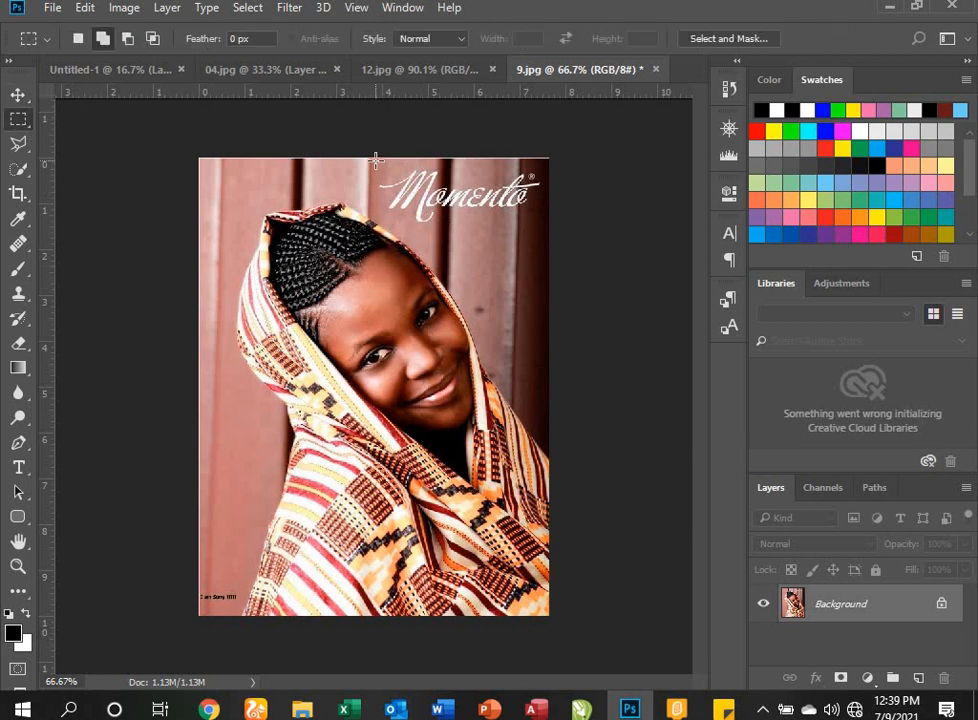
{"action": "left_click_drag", "start_coordinate": [376, 158], "coordinate": [546, 219]}
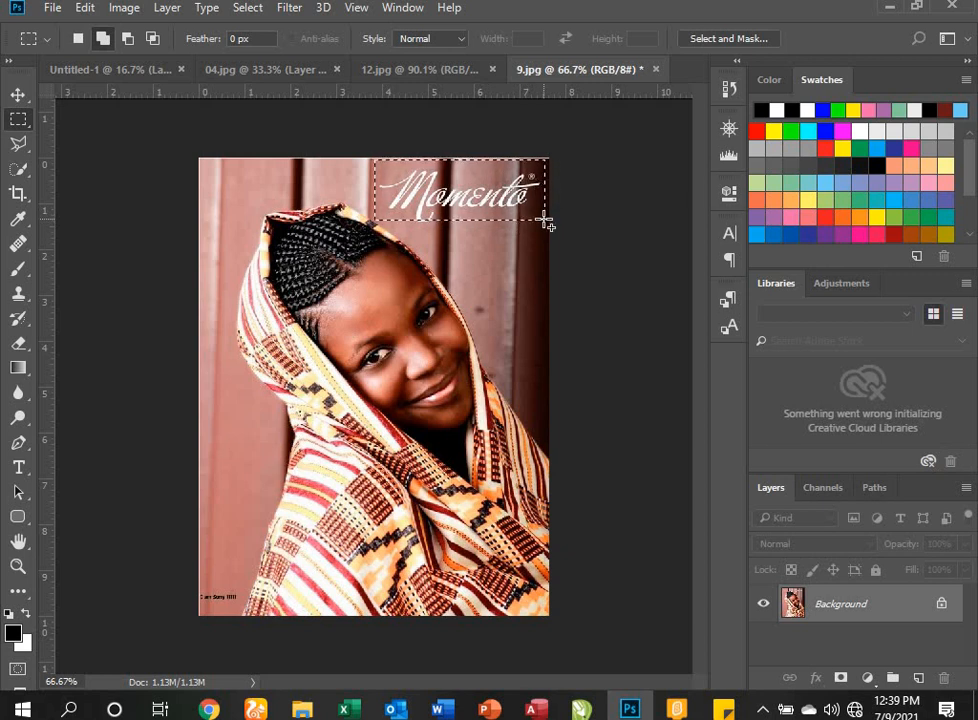
{"action": "key", "text": "shift+BackSpace"}
{"action": "key", "text": "Return"}
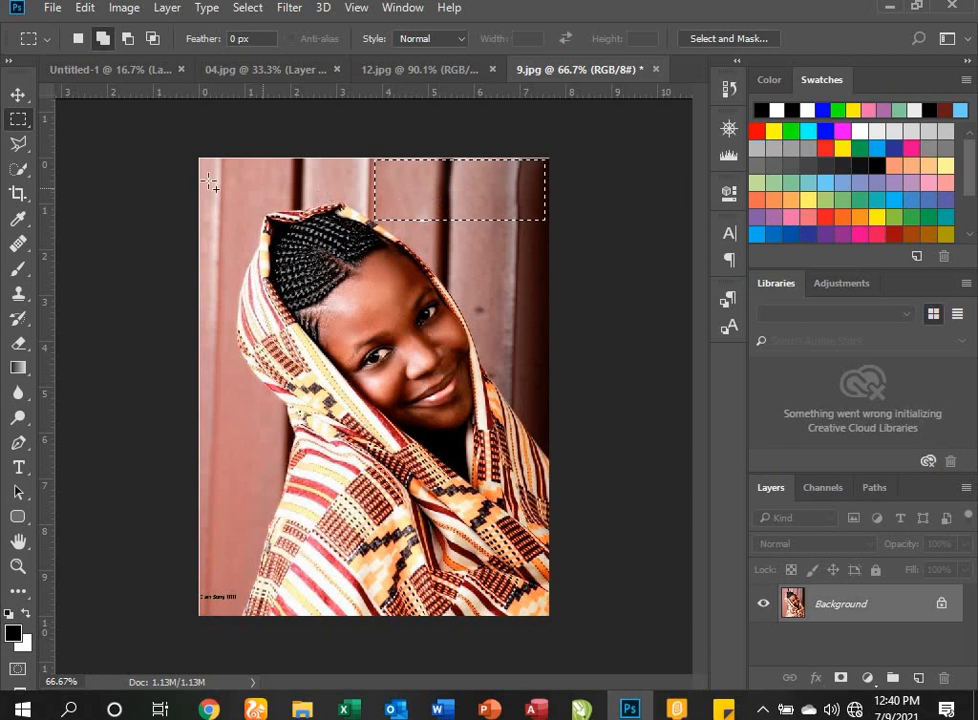
{"action": "left_click", "coordinate": [270, 189]}
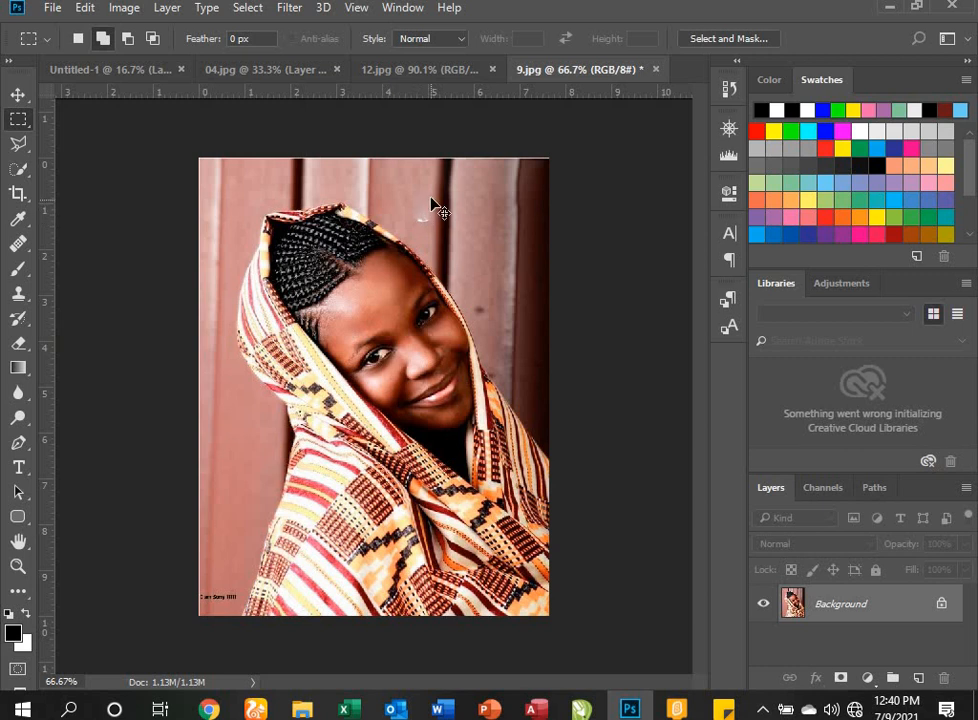
{"action": "key", "text": "ctrl+z"}
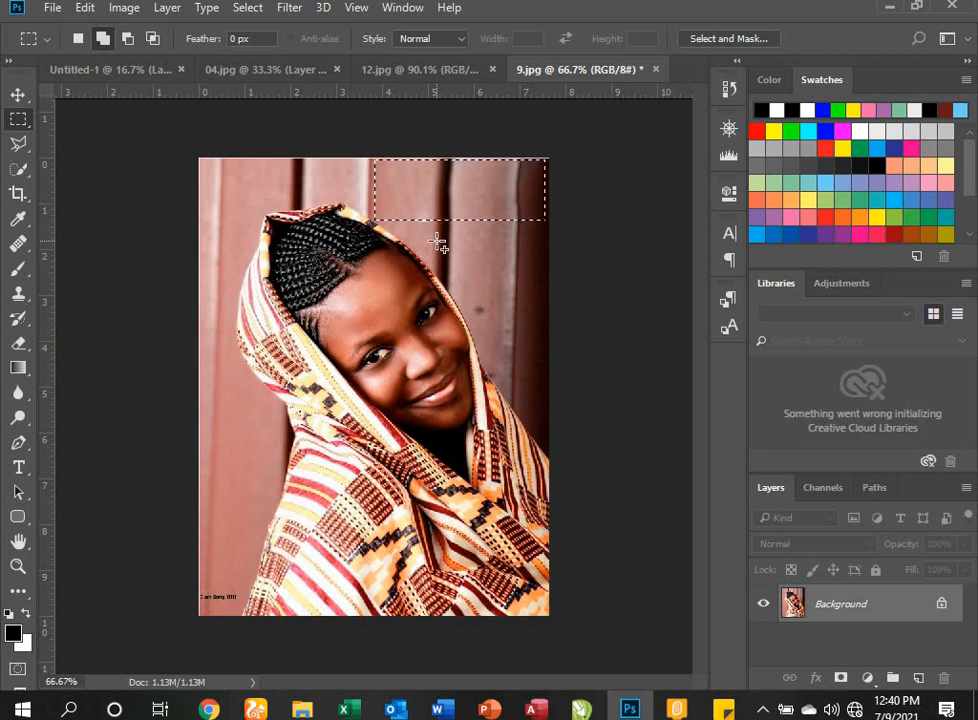
Step: Undo the Content-Aware fill in 9.jpg and extend the marquee selection below the watermark's initial M
{"action": "left_click", "coordinate": [455, 70]}
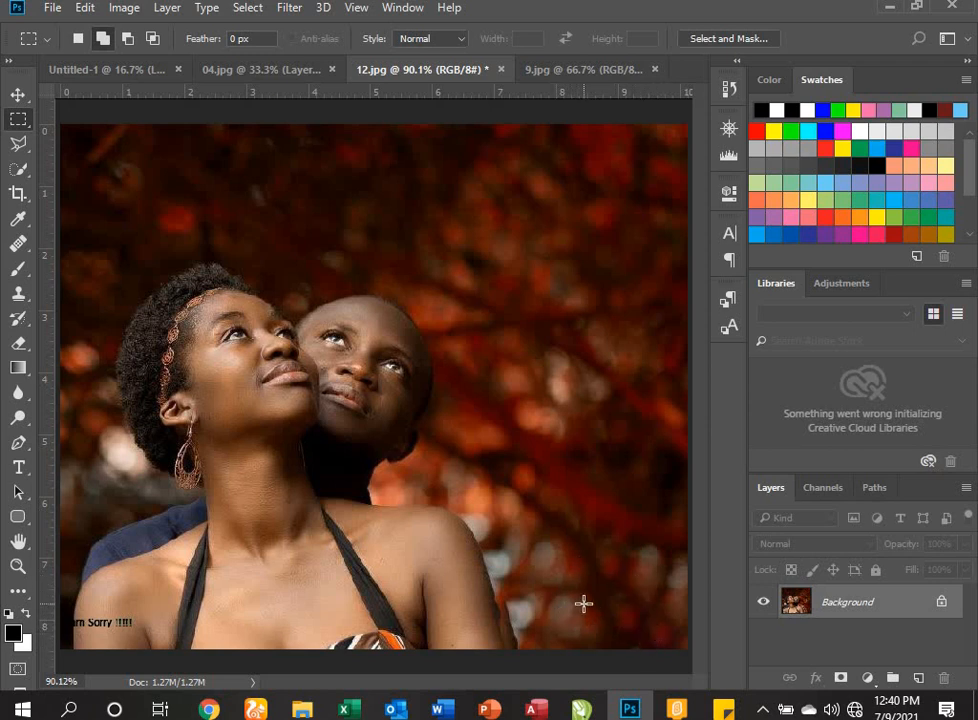
{"action": "left_click", "coordinate": [580, 70]}
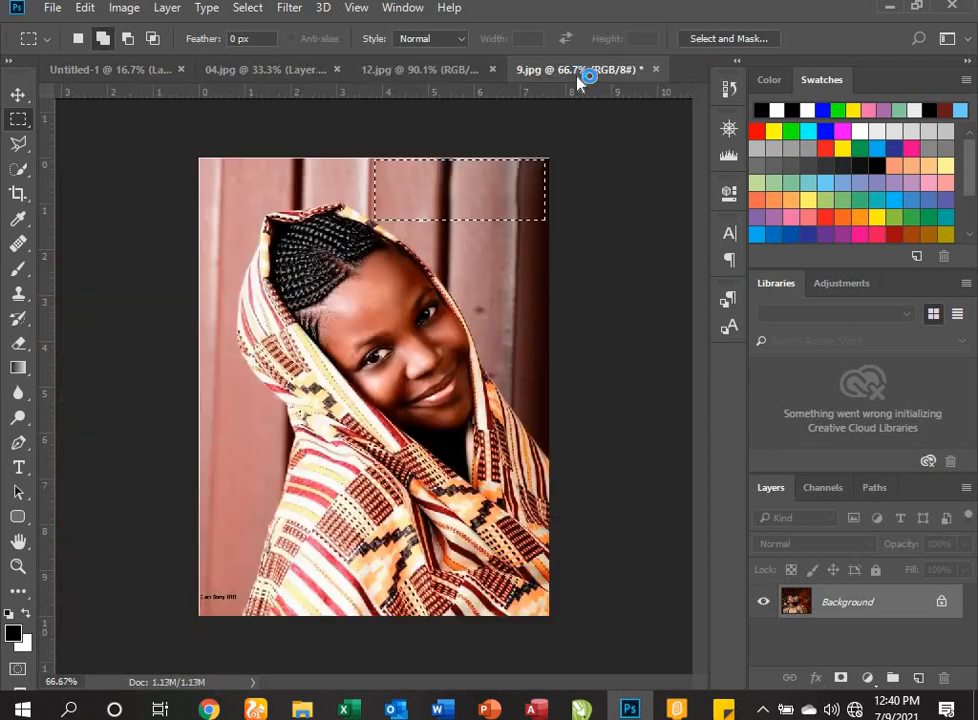
{"action": "left_click", "coordinate": [506, 195]}
{"action": "key", "text": "ctrl+alt+z"}
{"action": "key", "text": "ctrl+alt+z"}
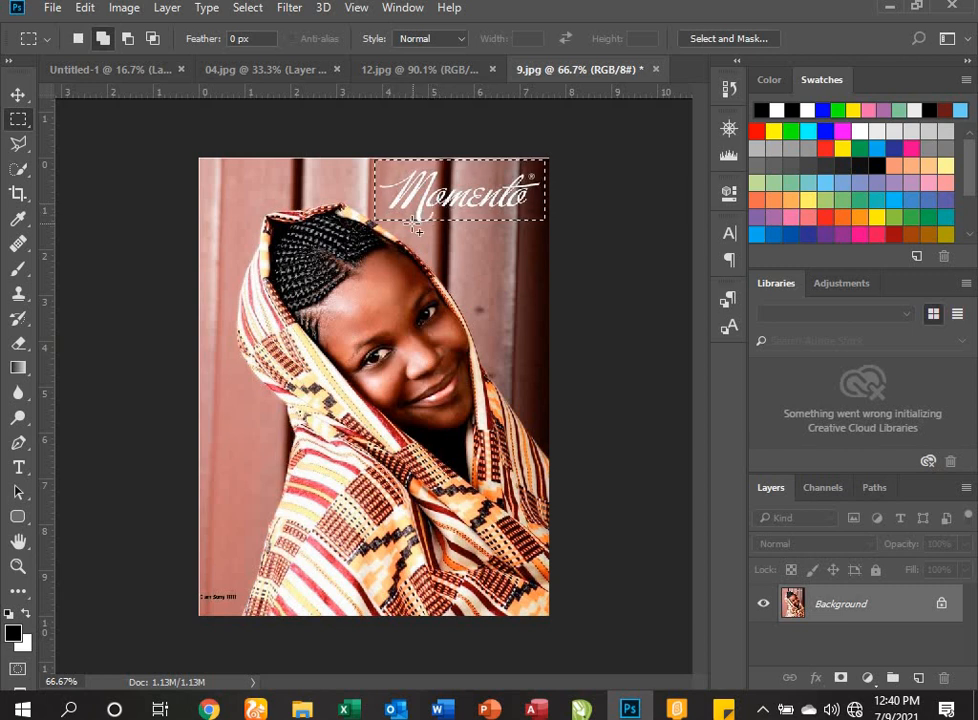
{"action": "left_click_drag", "start_coordinate": [410, 214], "coordinate": [458, 230]}
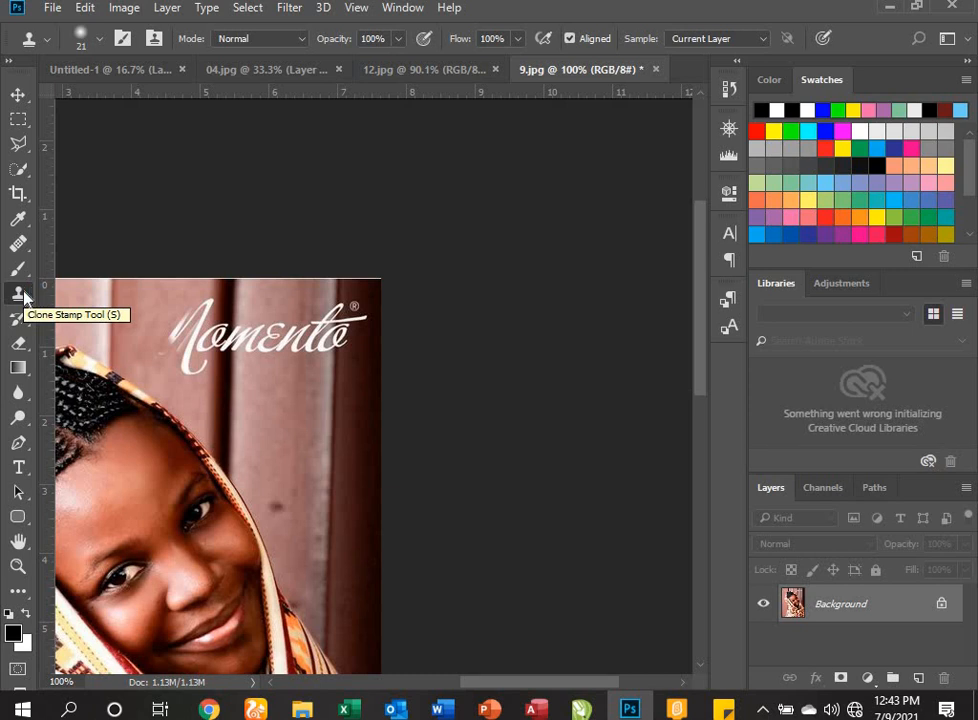
Step: Paint over the first letters of the Momento watermark in 9.jpg with a 21 px Clone Stamp sampled from beside them
{"action": "right_click", "coordinate": [26, 298]}
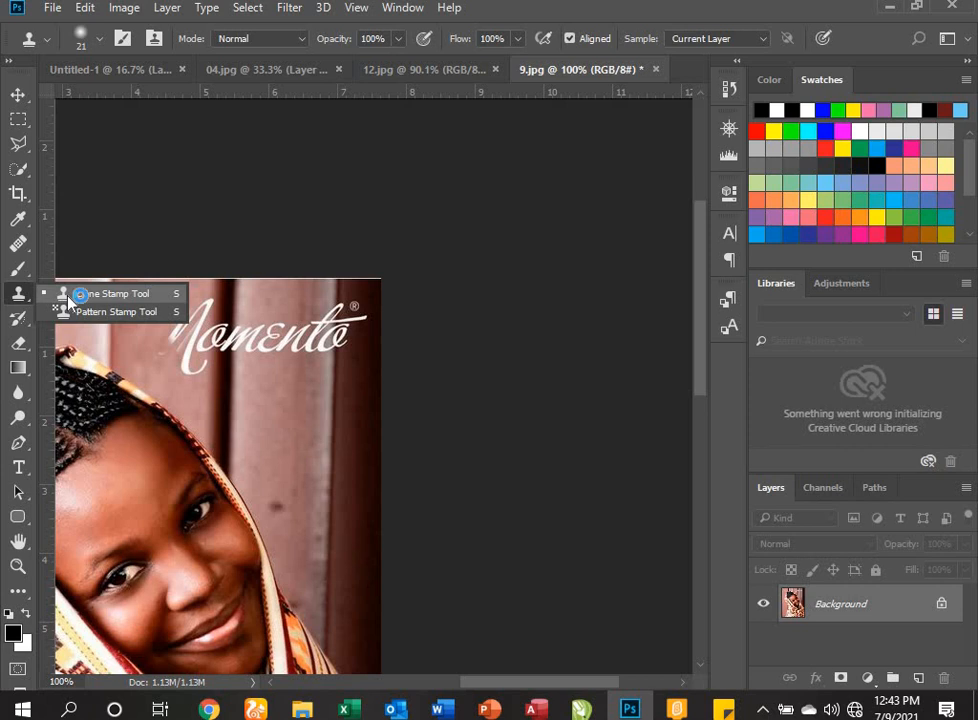
{"action": "left_click", "coordinate": [68, 295]}
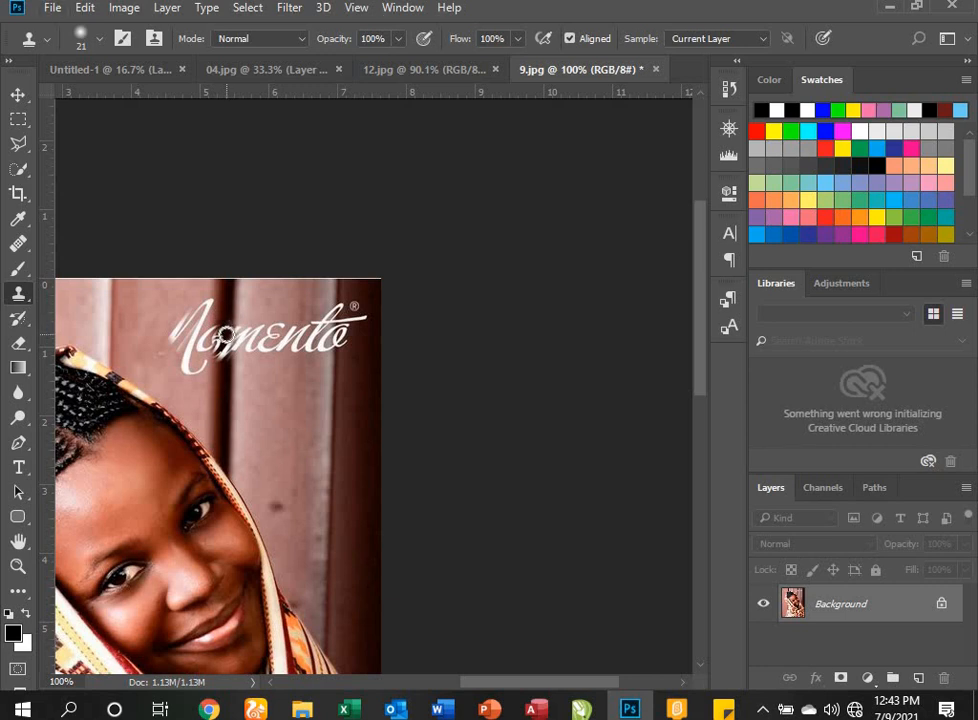
{"action": "left_click_drag", "start_coordinate": [214, 350], "coordinate": [220, 345]}
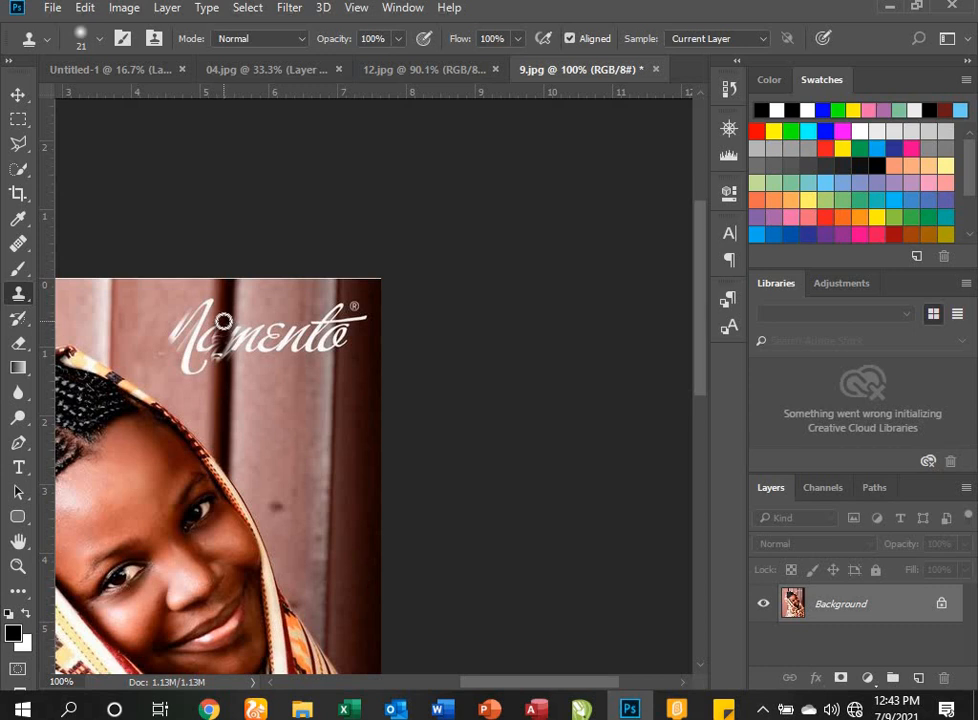
{"action": "left_click_drag", "start_coordinate": [221, 350], "coordinate": [224, 343]}
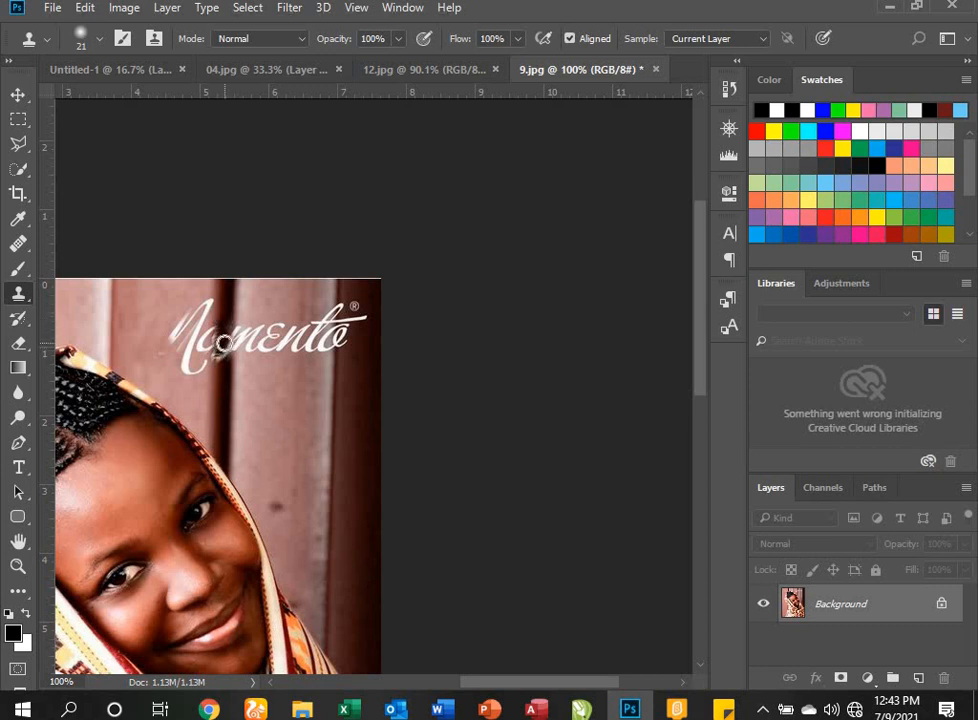
{"action": "left_click", "coordinate": [224, 343], "text": "alt"}
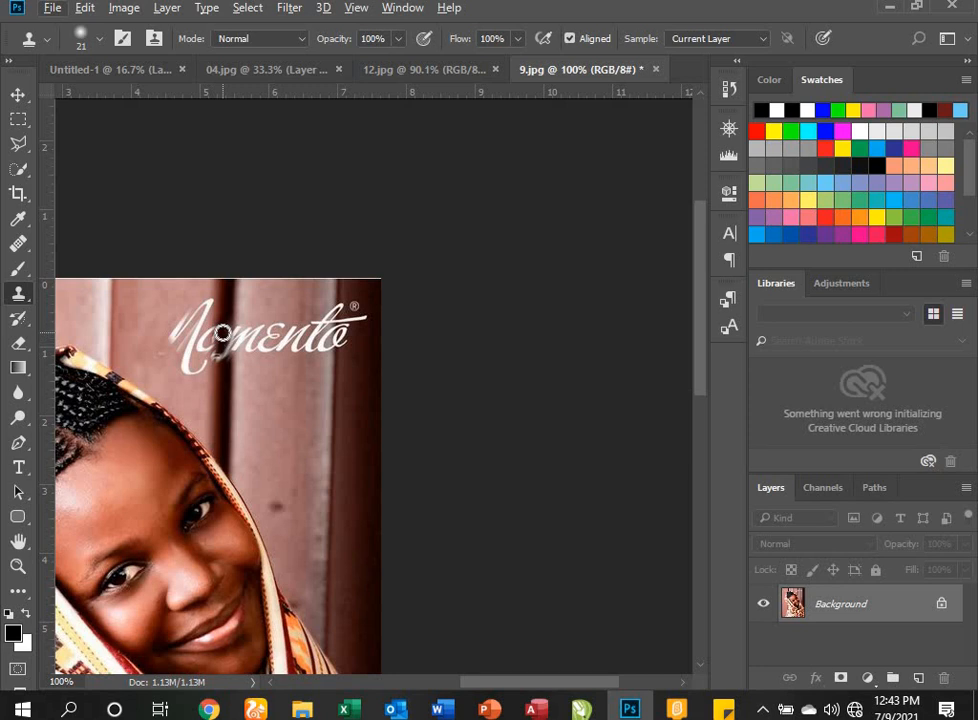
{"action": "mouse_move", "coordinate": [223, 333]}
{"action": "left_mouse_down"}
{"action": "mouse_move", "coordinate": [229, 350]}
{"action": "mouse_move", "coordinate": [218, 356]}
{"action": "mouse_move", "coordinate": [233, 326]}
{"action": "left_mouse_up"}
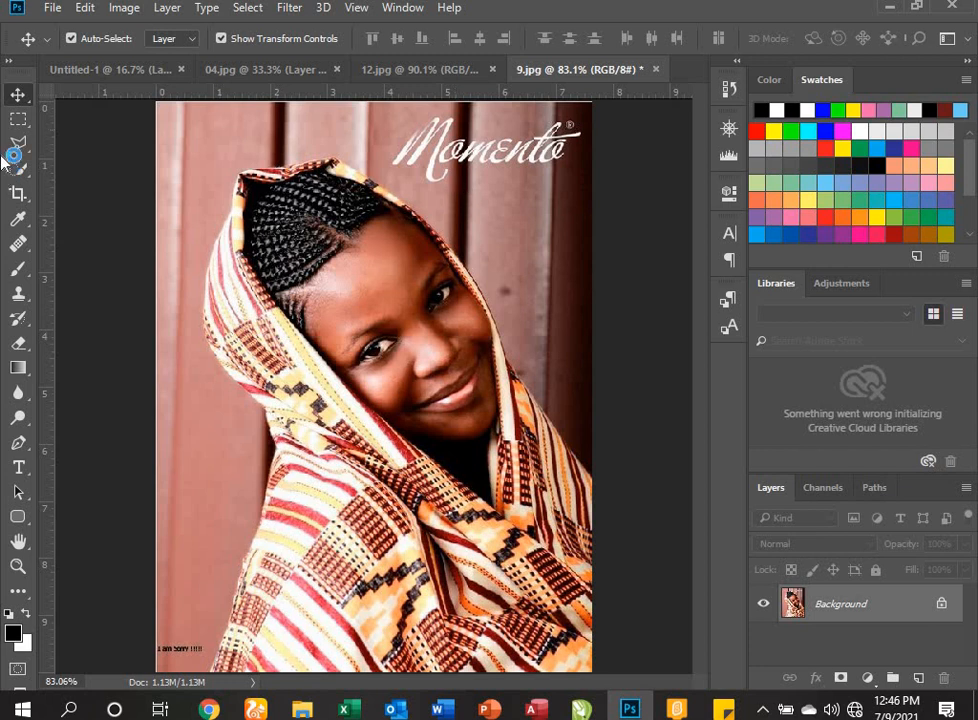
Step: Select the Momento watermark in 9.jpg with a rectangular marquee, fill it with Content-Aware at 100% opacity, and deselect
{"action": "left_click", "coordinate": [18, 118]}
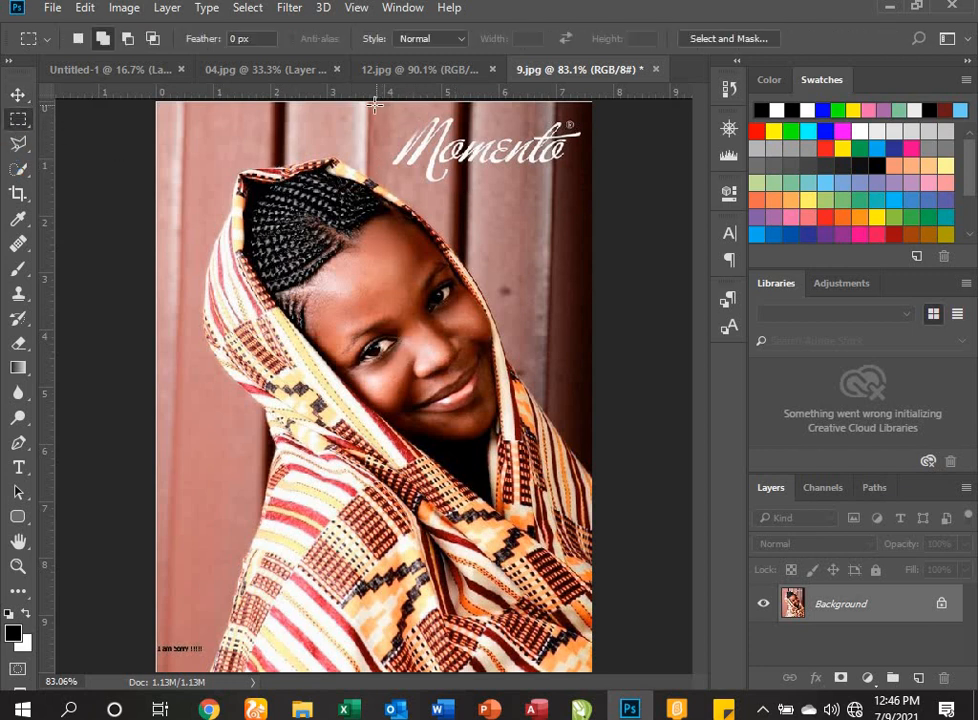
{"action": "left_click_drag", "start_coordinate": [373, 103], "coordinate": [585, 187]}
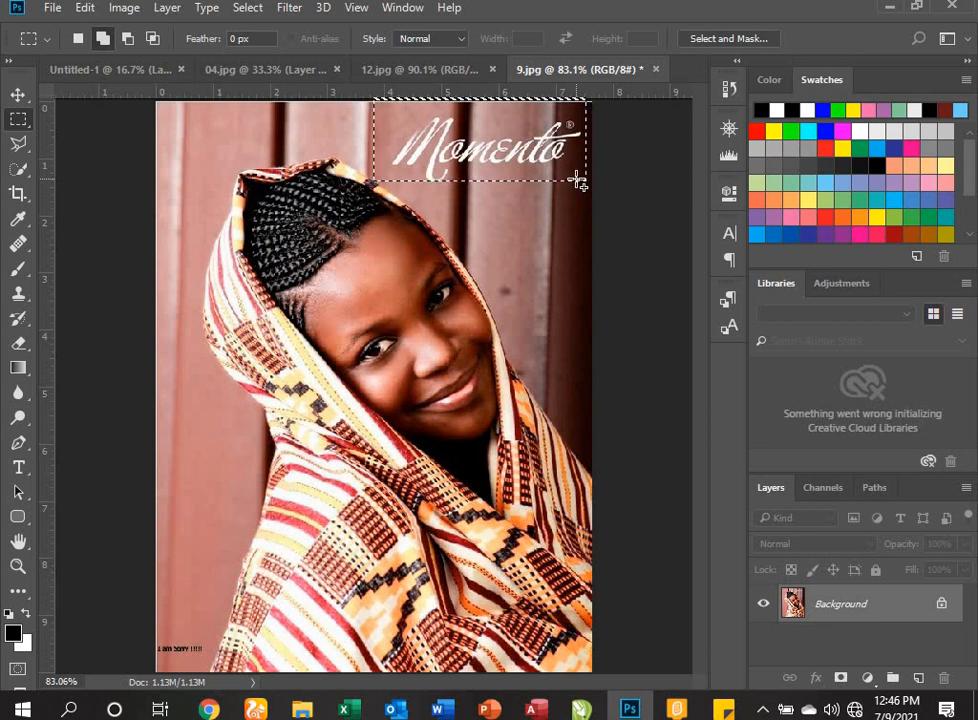
{"action": "key", "text": "Delete"}
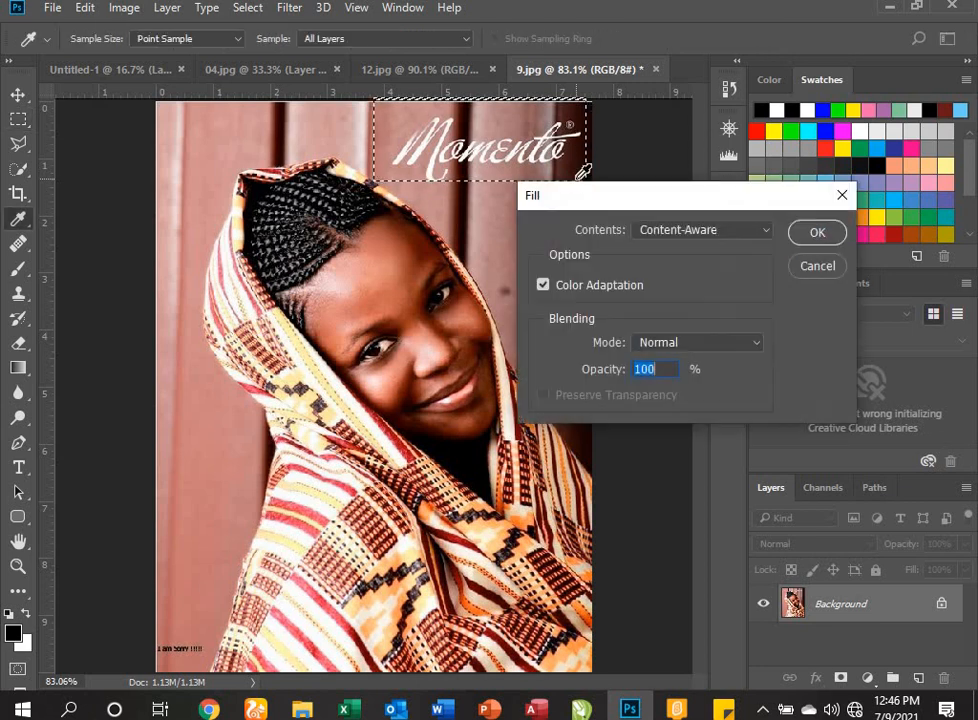
{"action": "key", "text": "Return"}
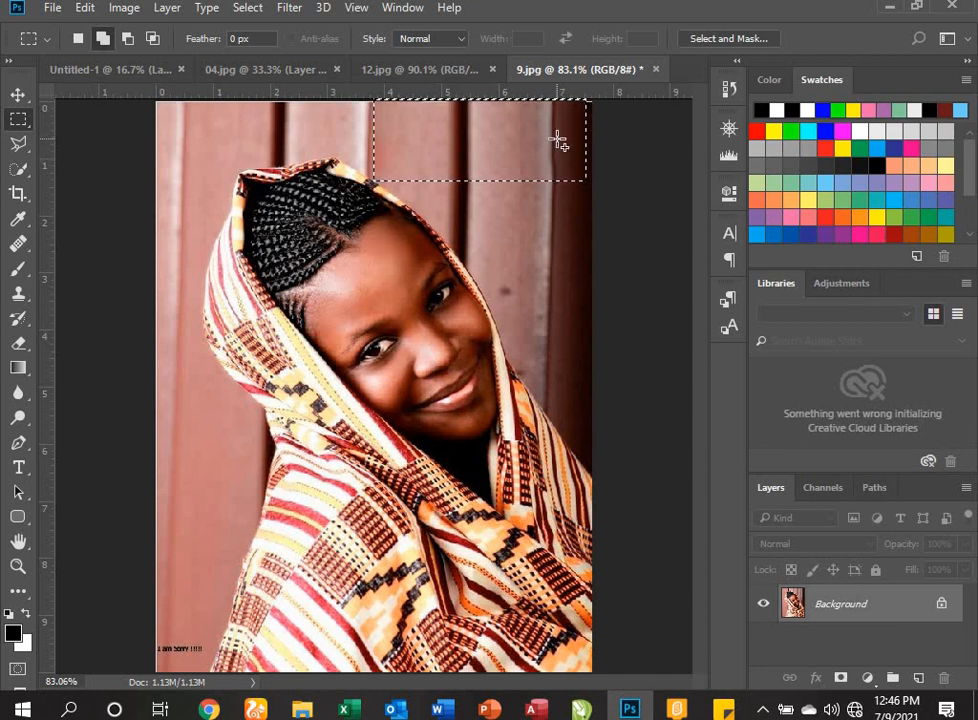
{"action": "key", "text": "ctrl+d"}
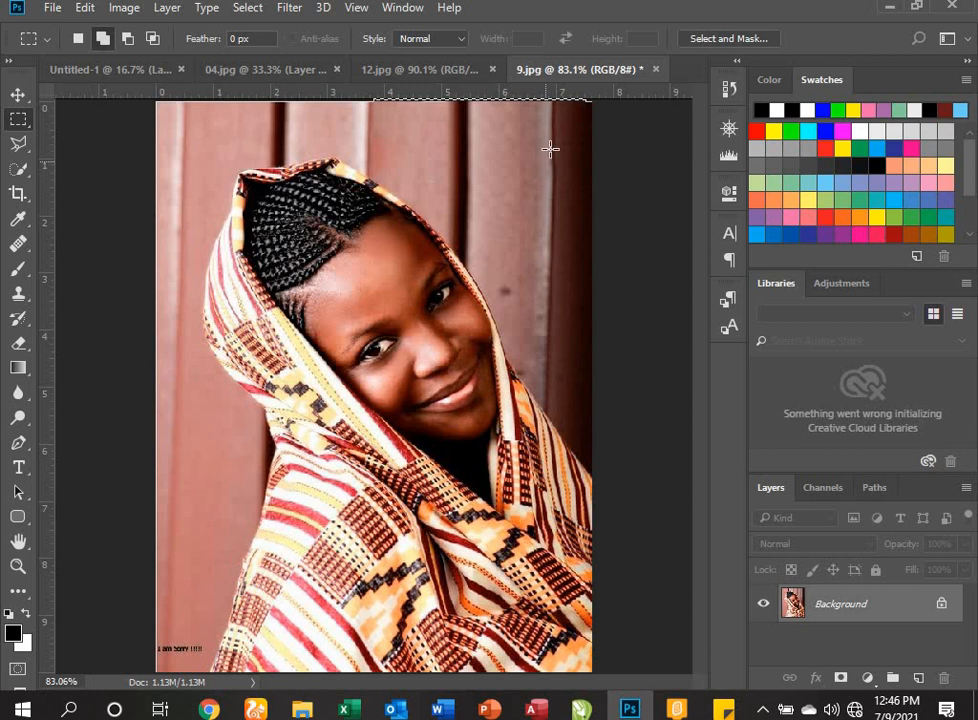
Step: Retouch the vertical panel edge in the filled area and below it using a 21 px Clone Stamp sampled from beside the edge
{"action": "left_click", "coordinate": [20, 294]}
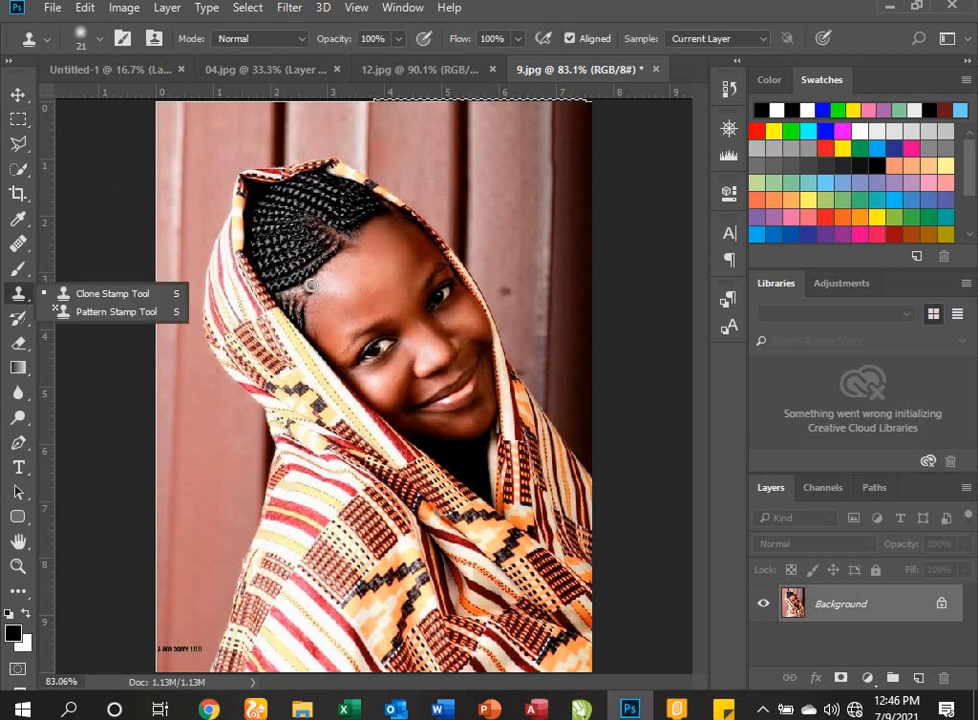
{"action": "left_click", "coordinate": [126, 293]}
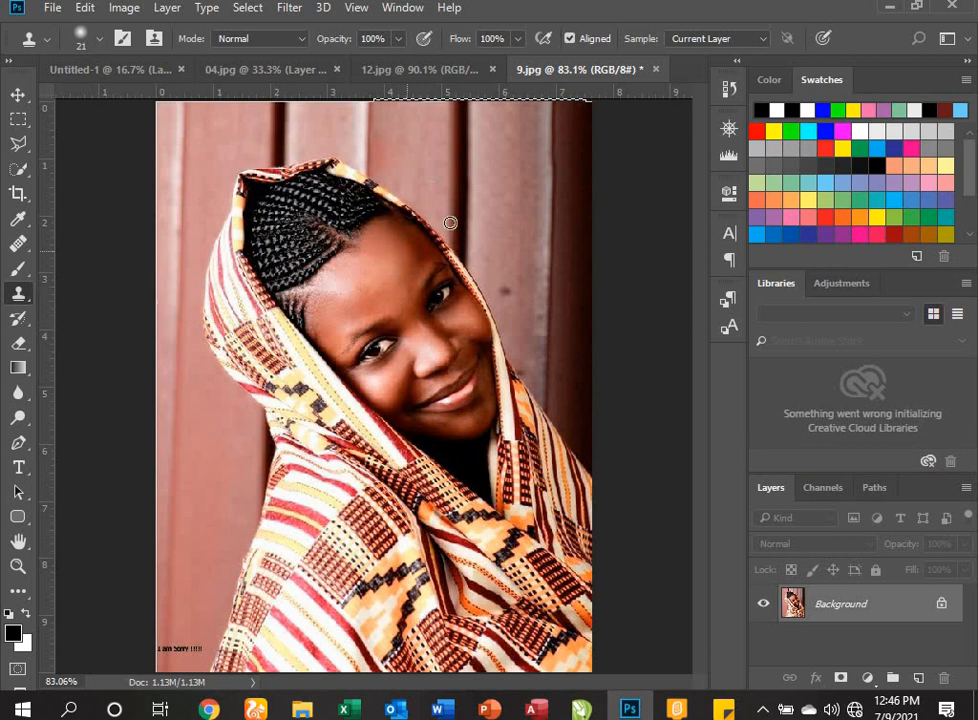
{"action": "left_click", "coordinate": [541, 159], "text": "alt"}
{"action": "left_click_drag", "start_coordinate": [545, 161], "coordinate": [545, 108]}
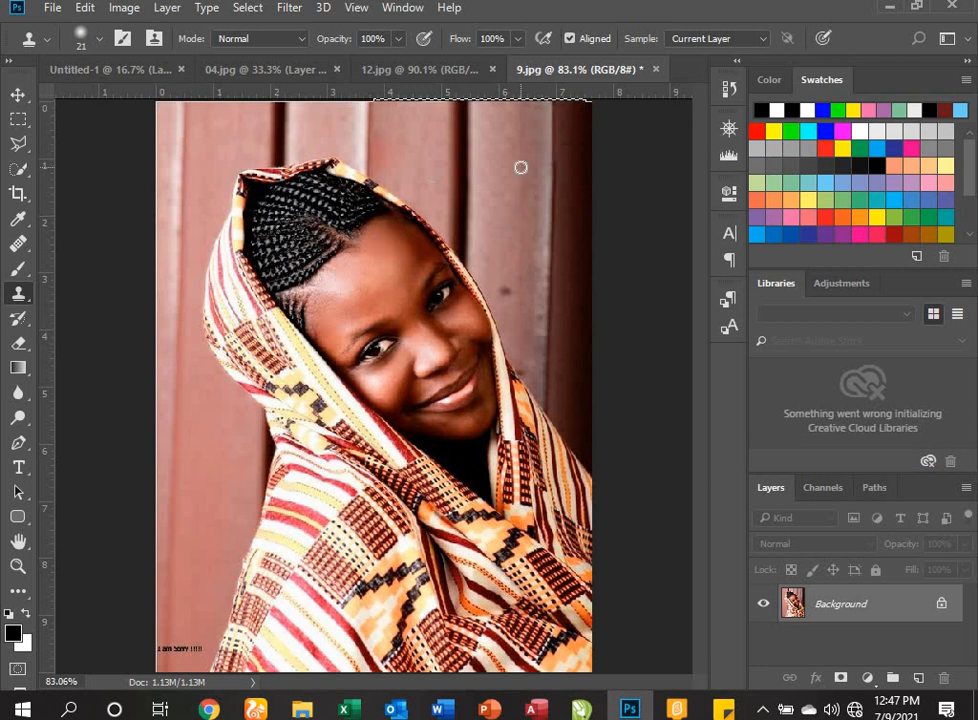
{"action": "left_click_drag", "start_coordinate": [520, 167], "coordinate": [539, 176]}
{"action": "left_click", "coordinate": [538, 172], "text": "alt"}
{"action": "left_click_drag", "start_coordinate": [544, 176], "coordinate": [541, 299]}
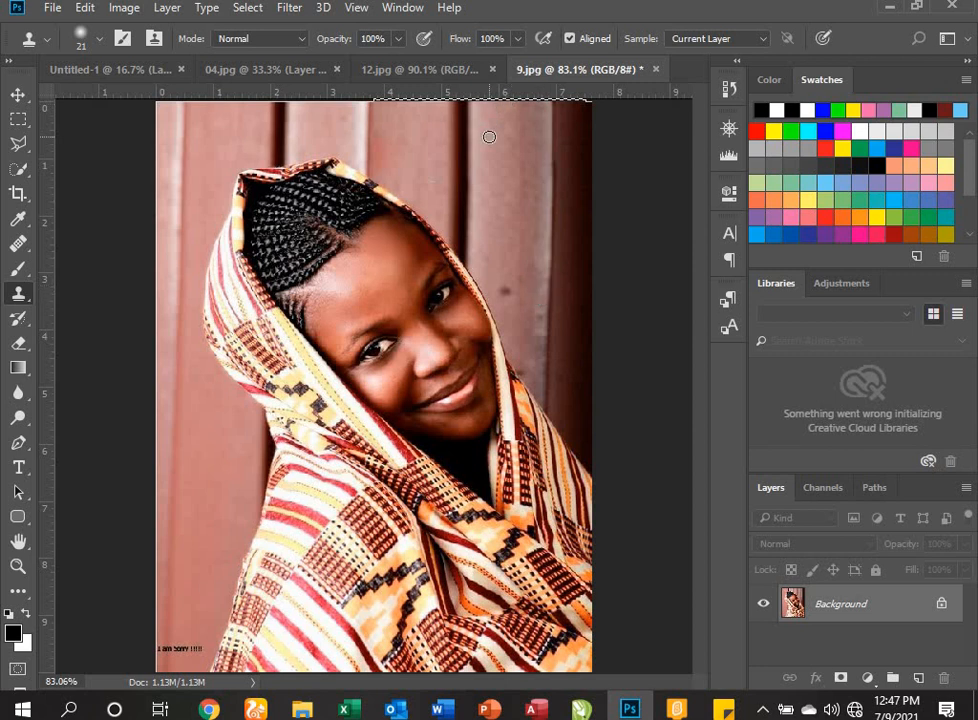
{"action": "key", "text": "m"}
{"action": "left_click_drag", "start_coordinate": [472, 110], "coordinate": [592, 197]}
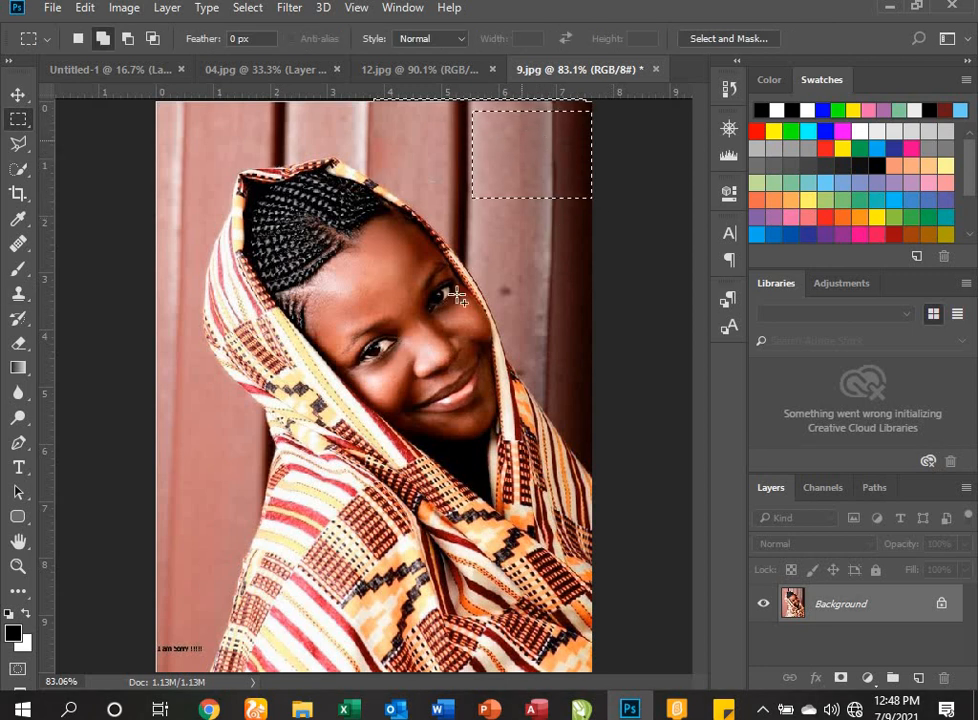
{"action": "left_click", "coordinate": [486, 170]}
{"action": "left_click", "coordinate": [19, 92]}
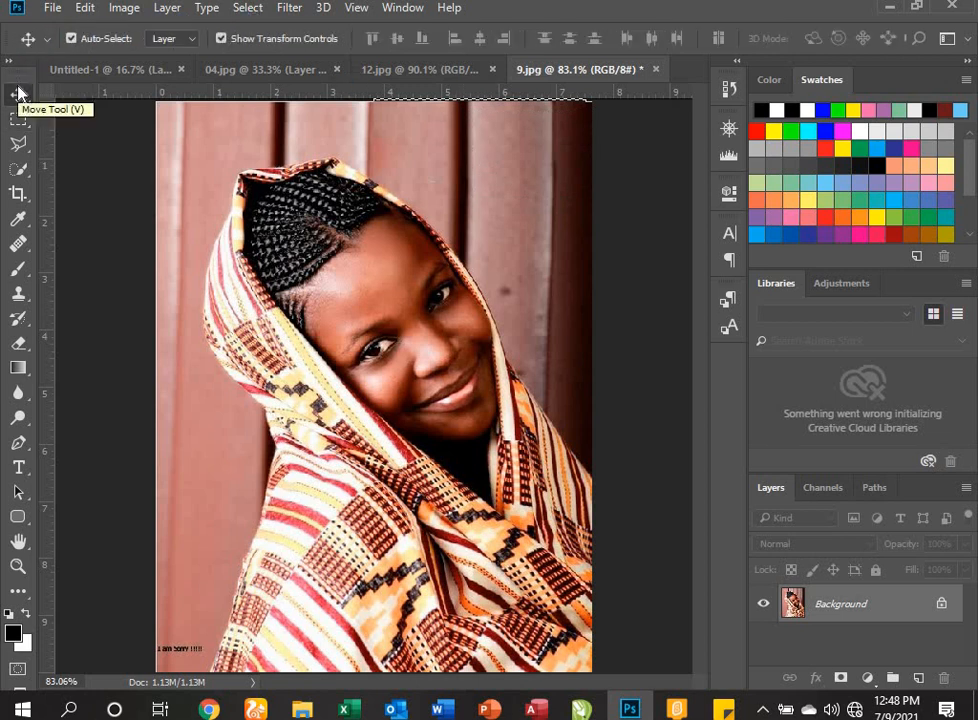